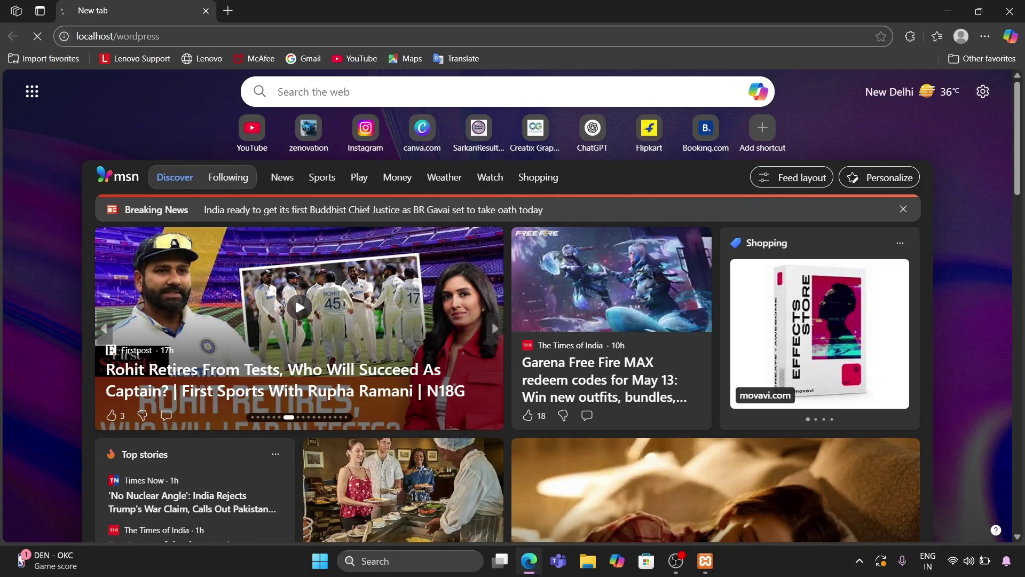
Start the MySQL module in the XAMPP Control Panel, then return to the browser and reload localhost/wordpress
key(ctrl+l)
key(Escape)
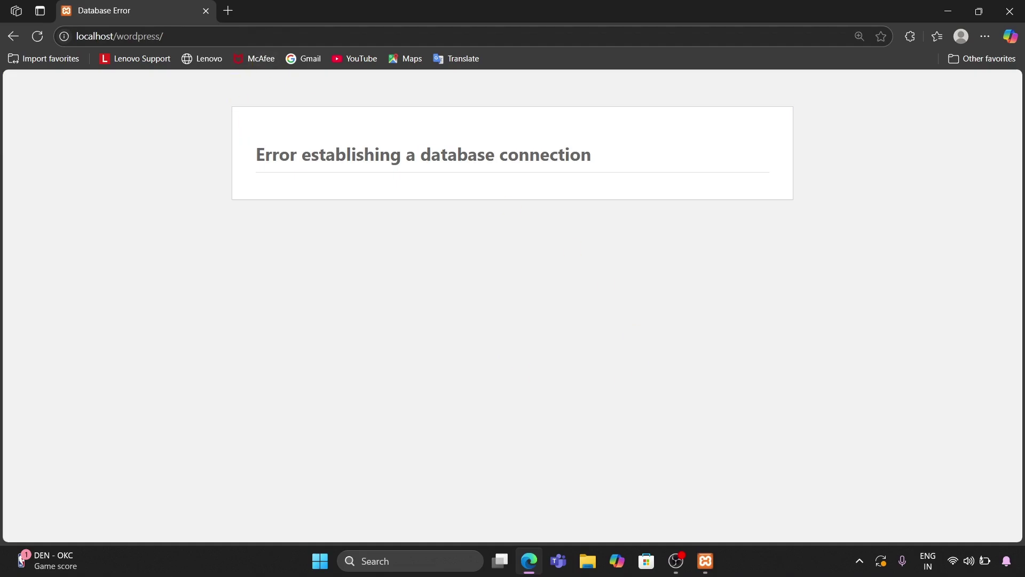
click(706, 561)
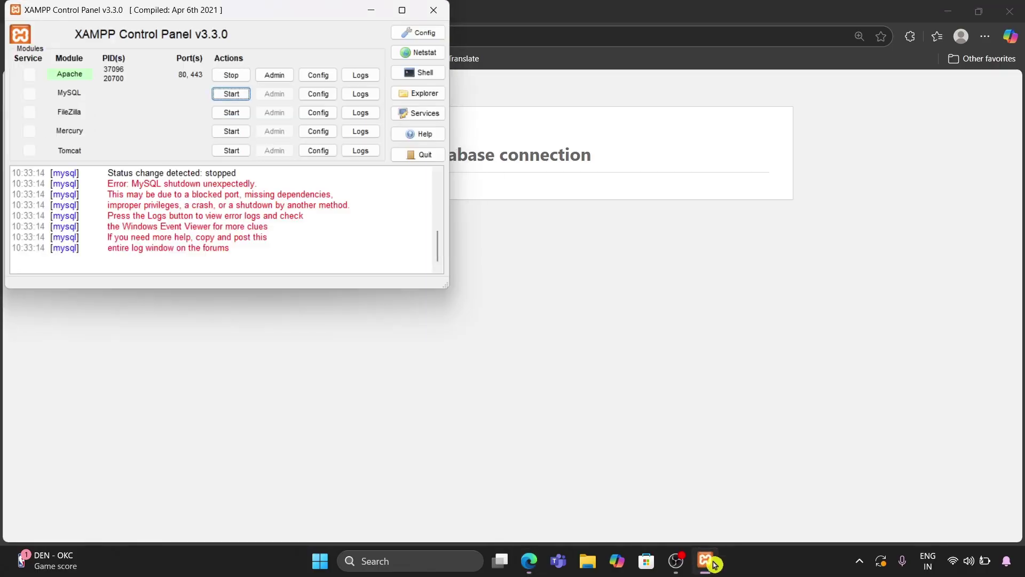
click(228, 95)
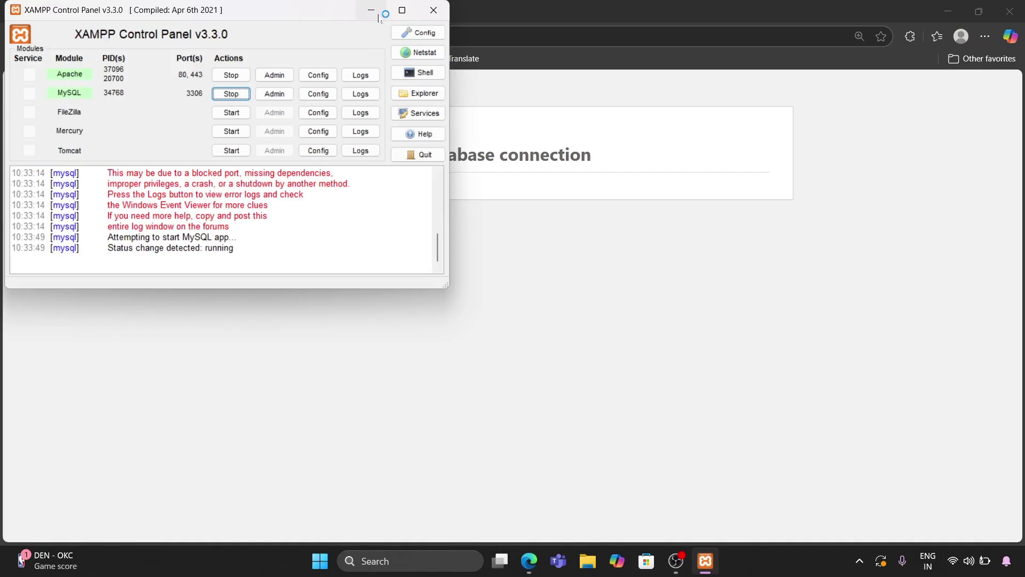
click(372, 12)
click(37, 39)
click(37, 40)
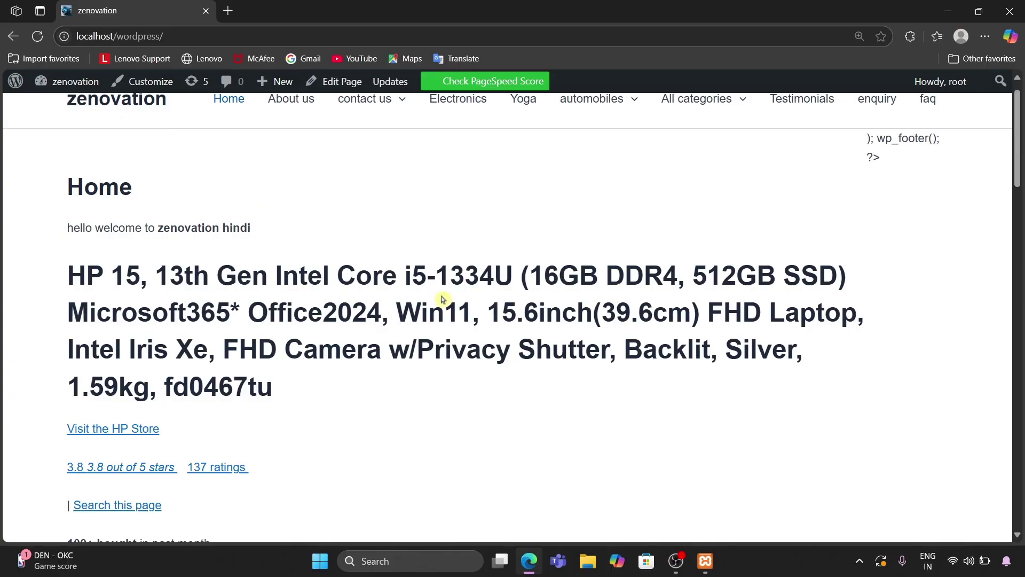
Open the site's WordPress dashboard in a separate browser tab and place that tab before the site's tab
mouse_move(73, 79)
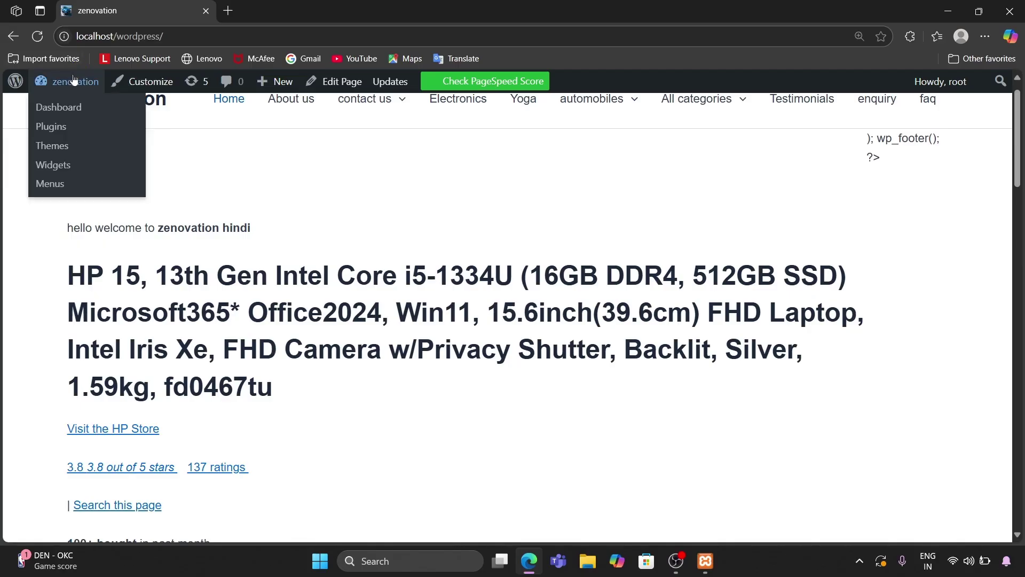
right_click(64, 107)
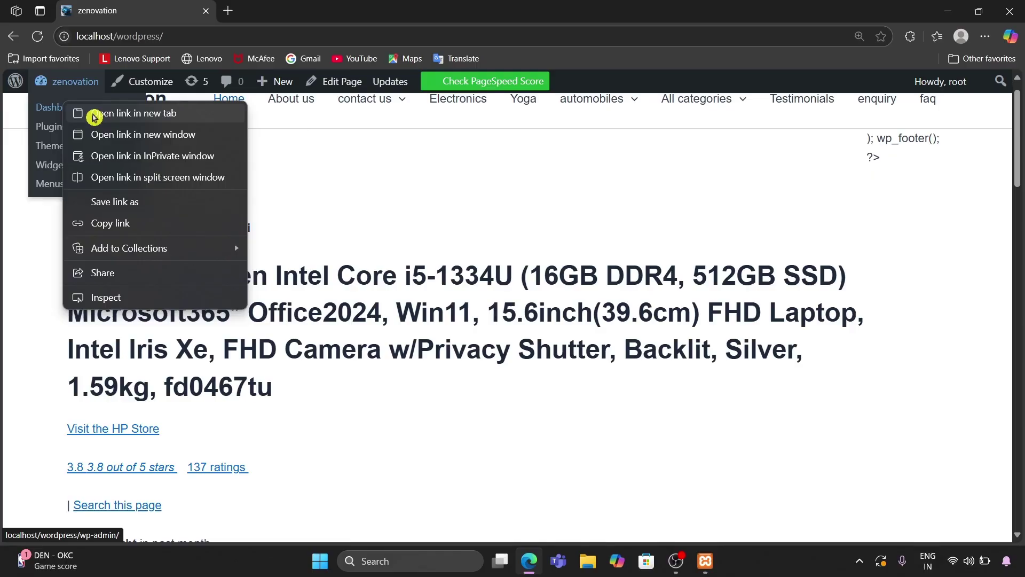
click(86, 110)
click(289, 13)
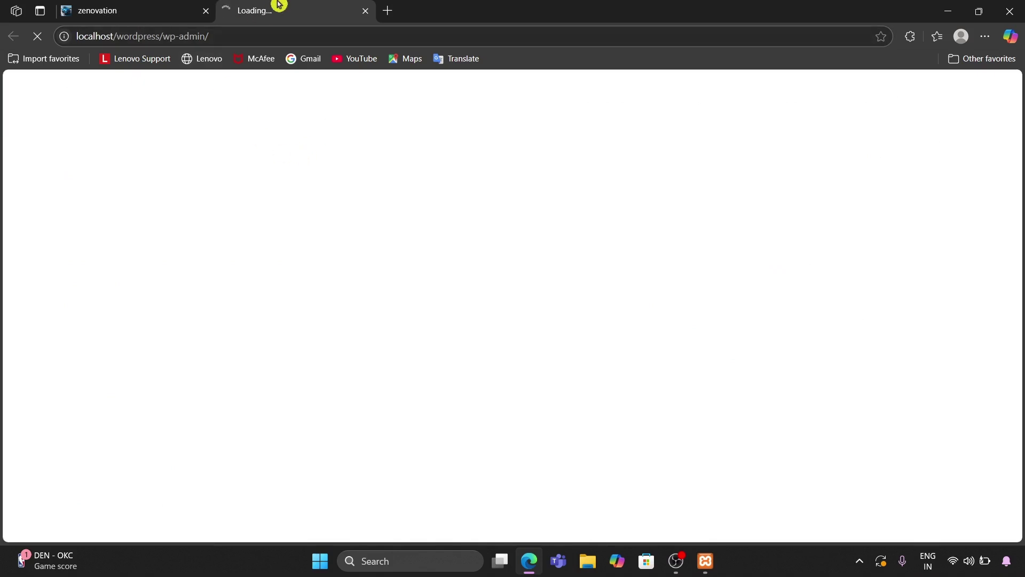
drag(280, 4, 103, 5)
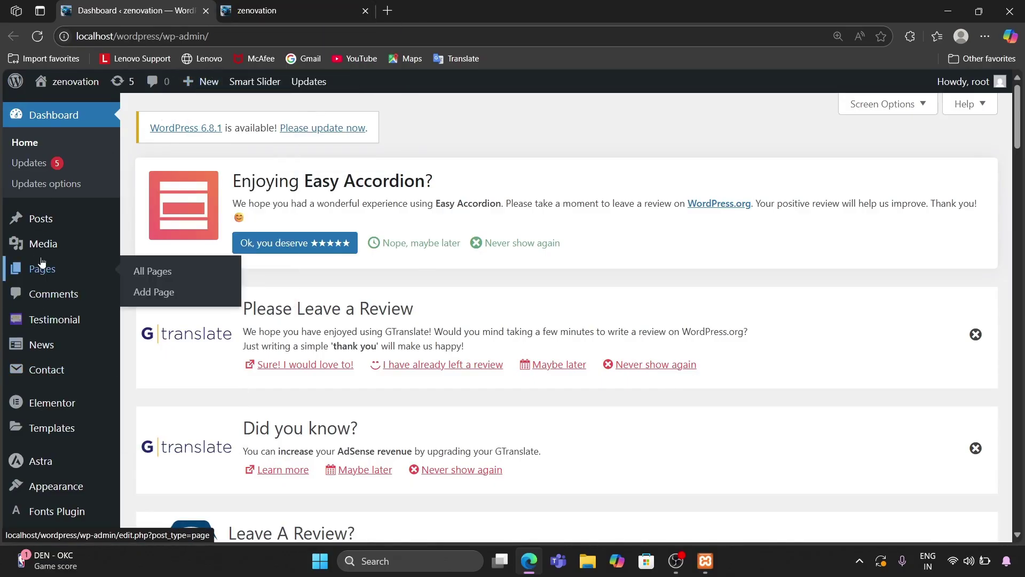
Set Safe Mode to Enable in Elementor's general Tools settings and save the changes
mouse_move(38, 410)
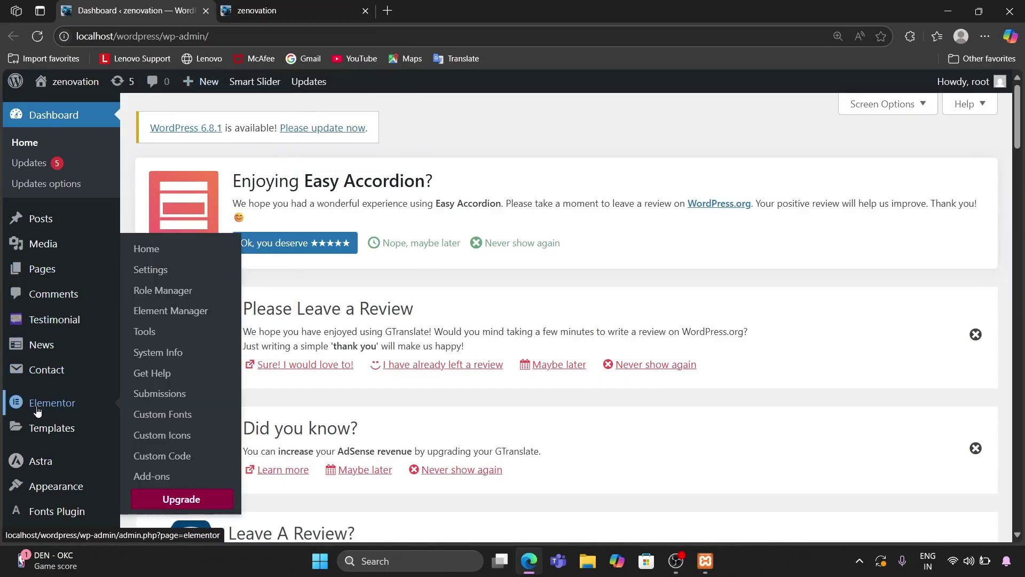
click(165, 335)
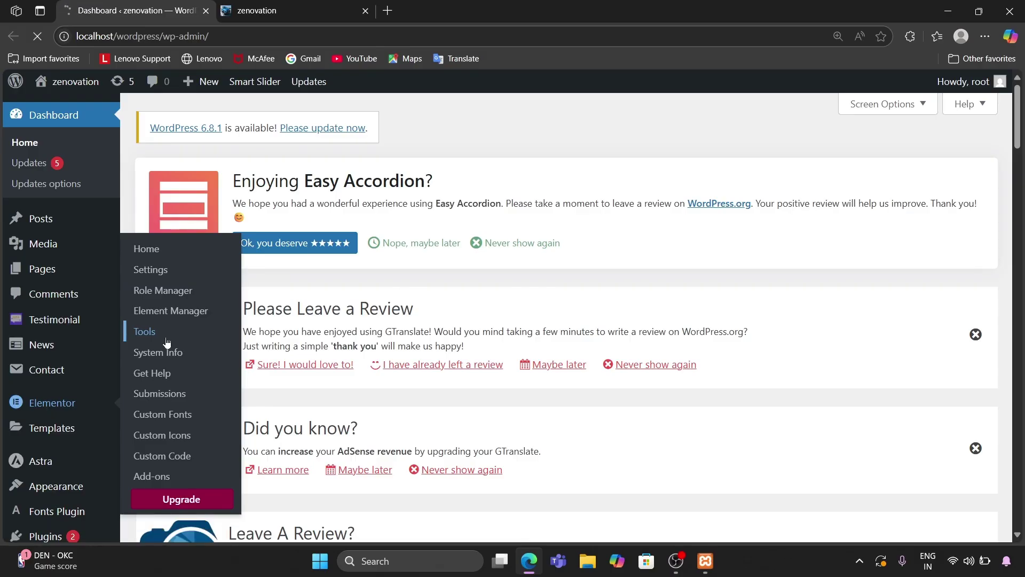
scroll(419, 417, down, 10)
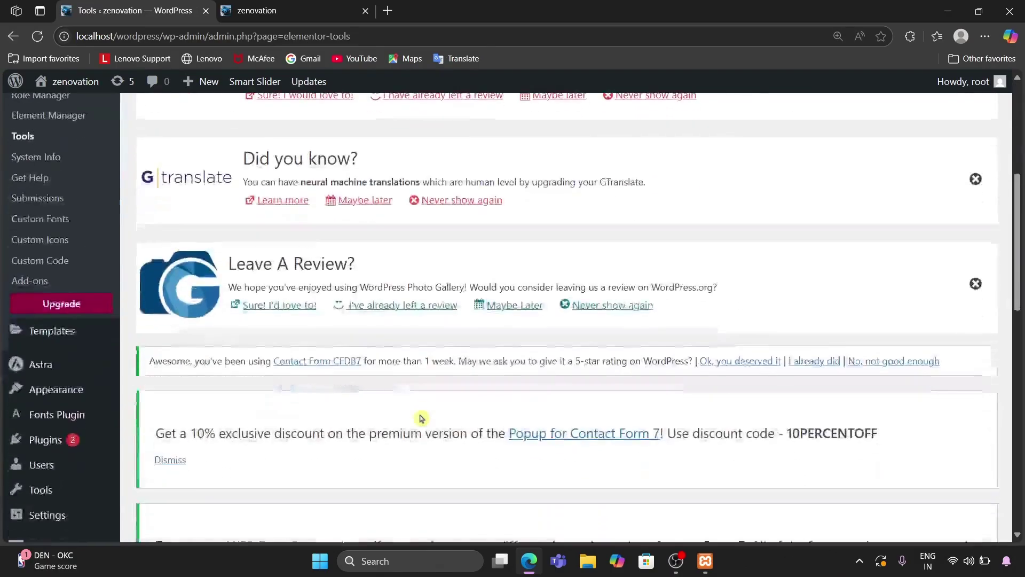
scroll(422, 416, down, 4)
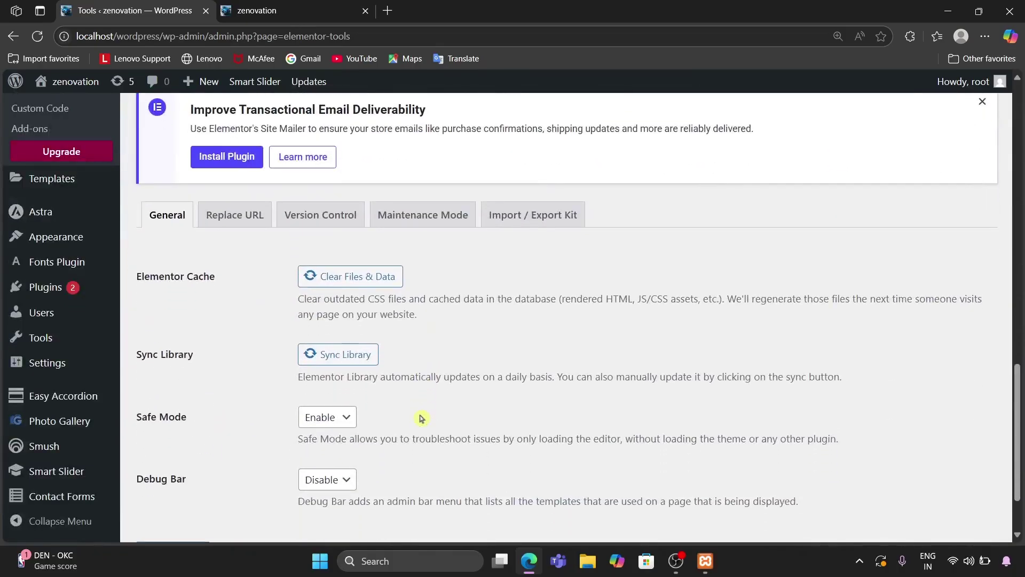
click(304, 417)
click(337, 460)
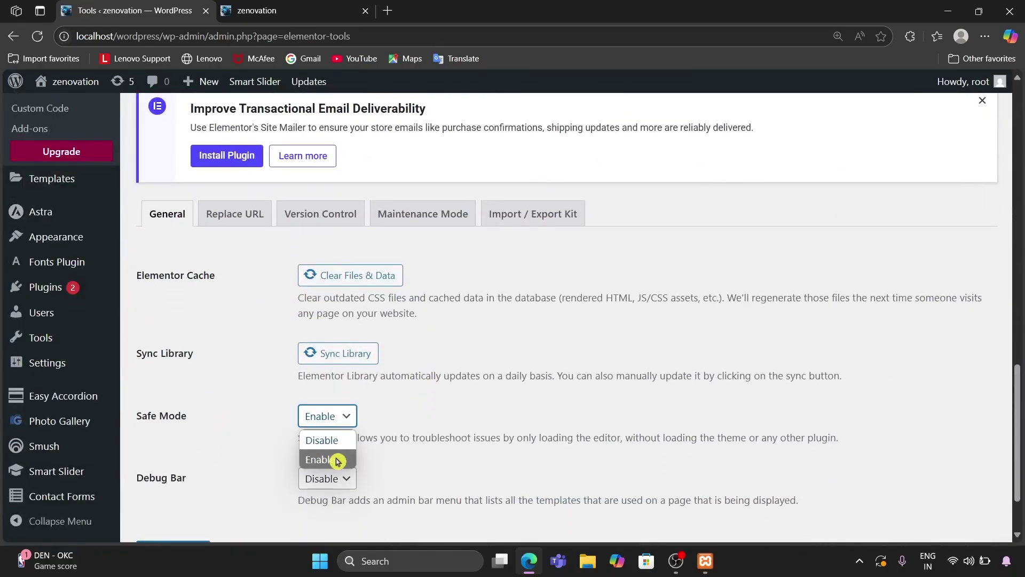
scroll(336, 460, down, 2)
click(169, 463)
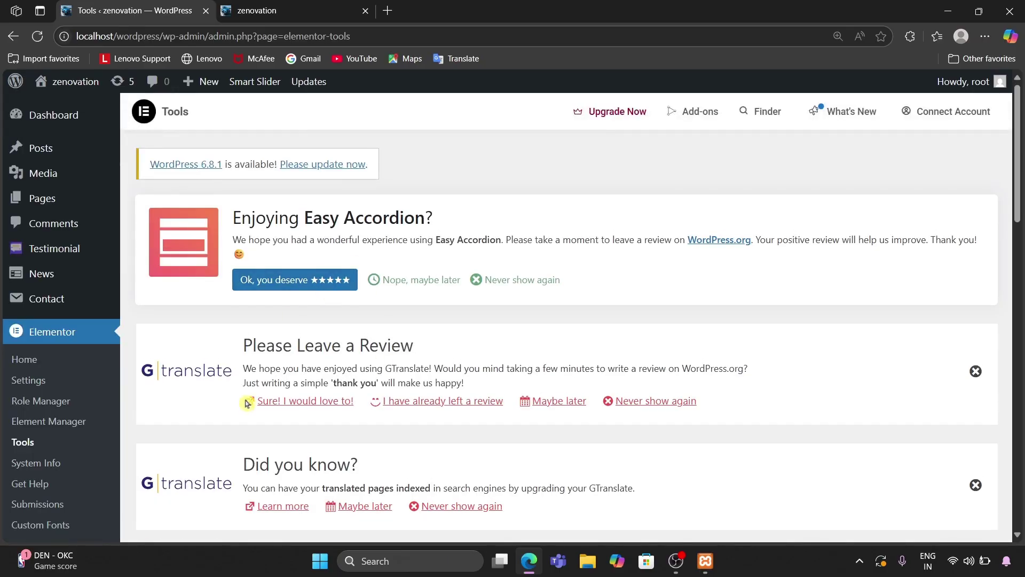
Open the "About us" page from the list of all pages for editing with Elementor
scroll(246, 406, down, 3)
scroll(246, 407, up, 3)
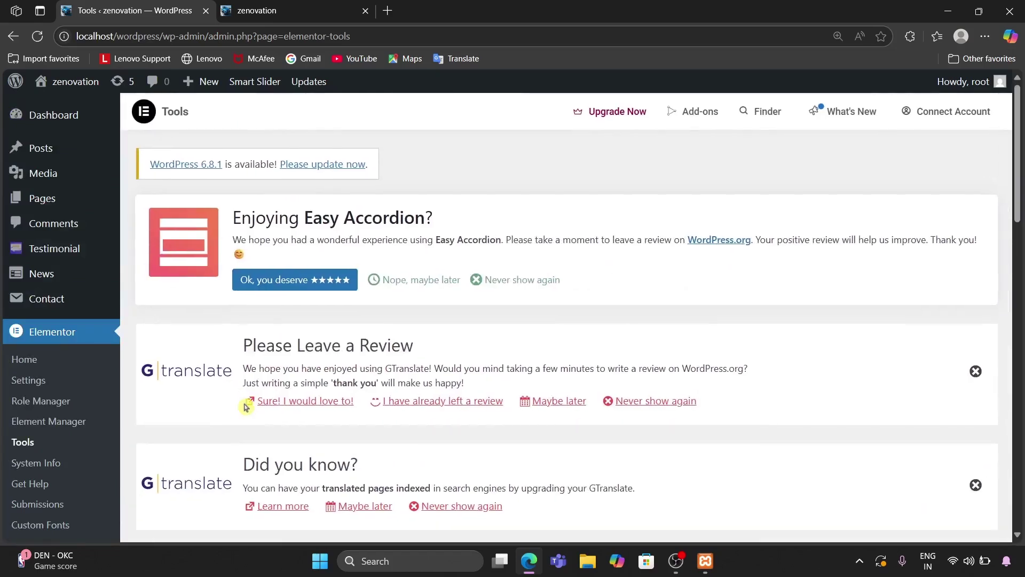
mouse_move(47, 200)
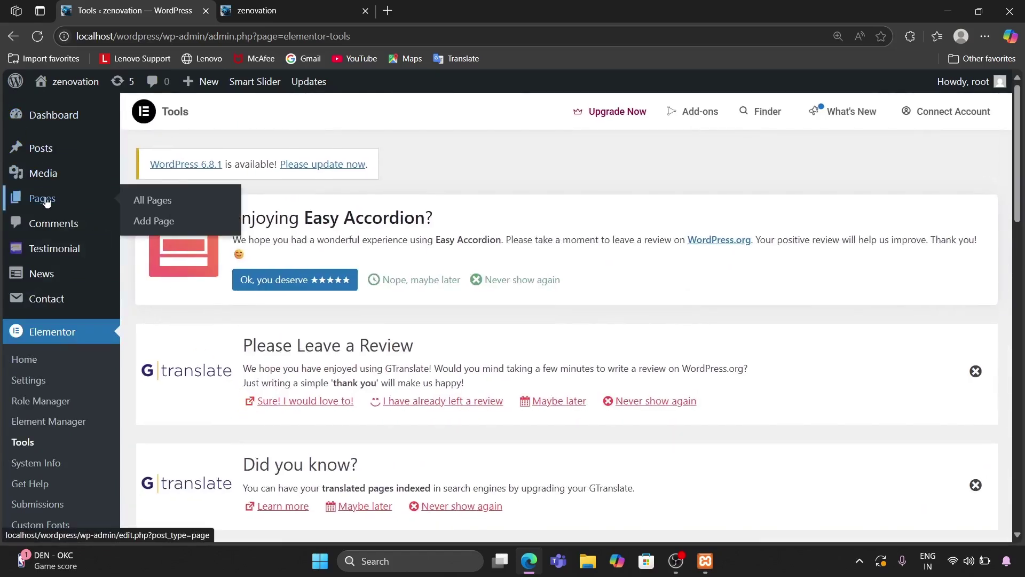
click(132, 204)
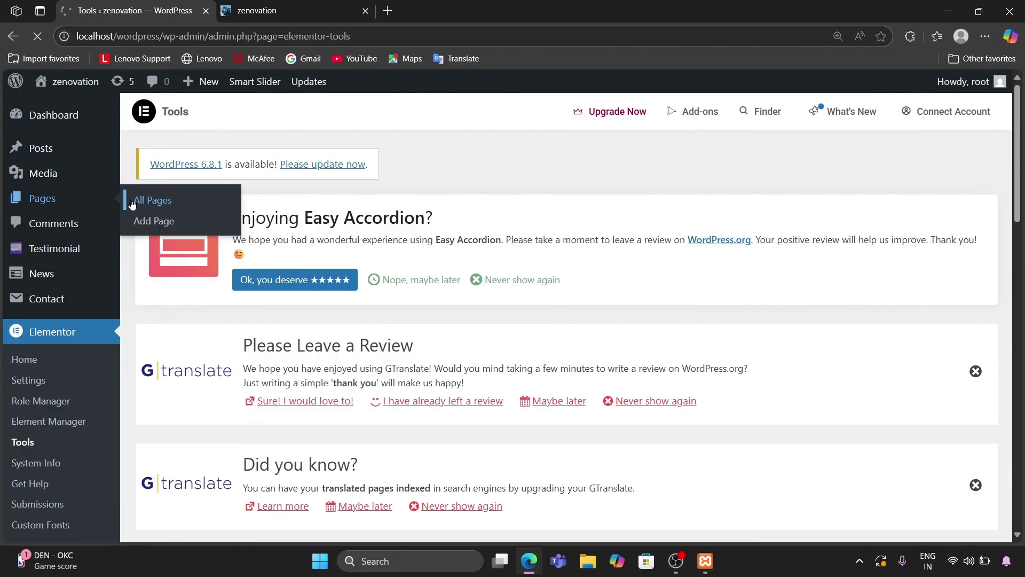
scroll(420, 362, down, 2)
scroll(420, 362, down, 15)
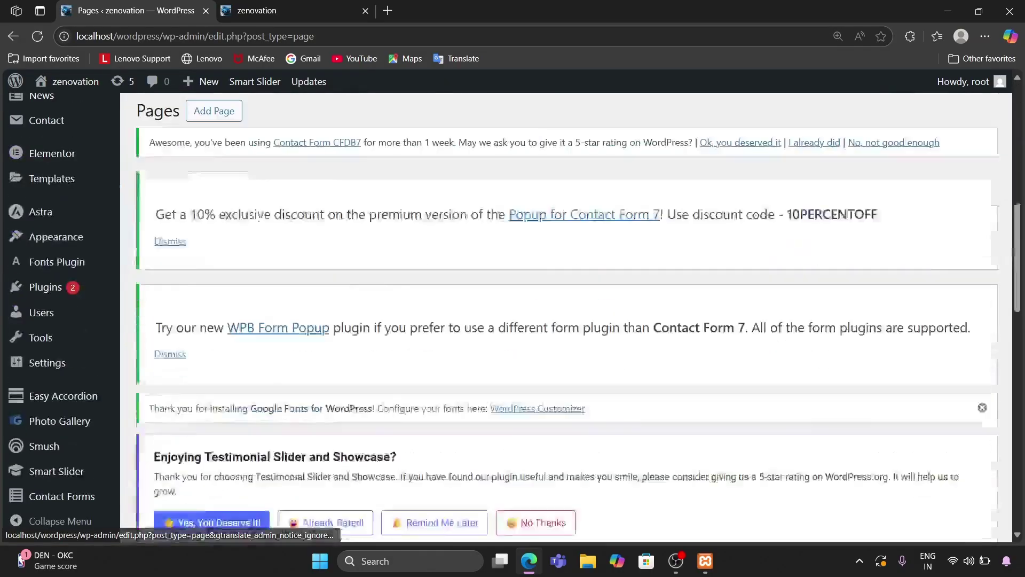
scroll(420, 362, down, 2)
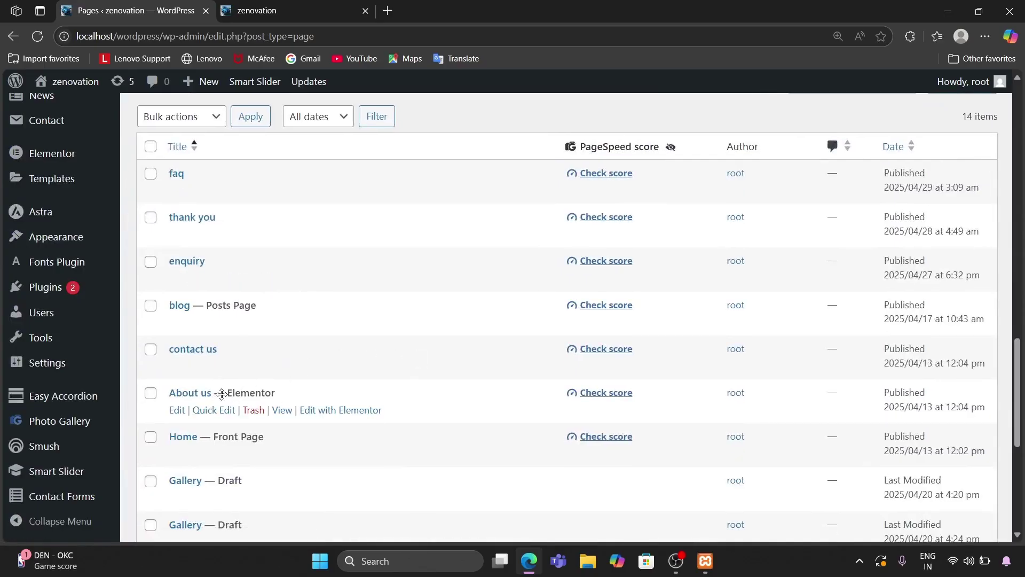
click(335, 415)
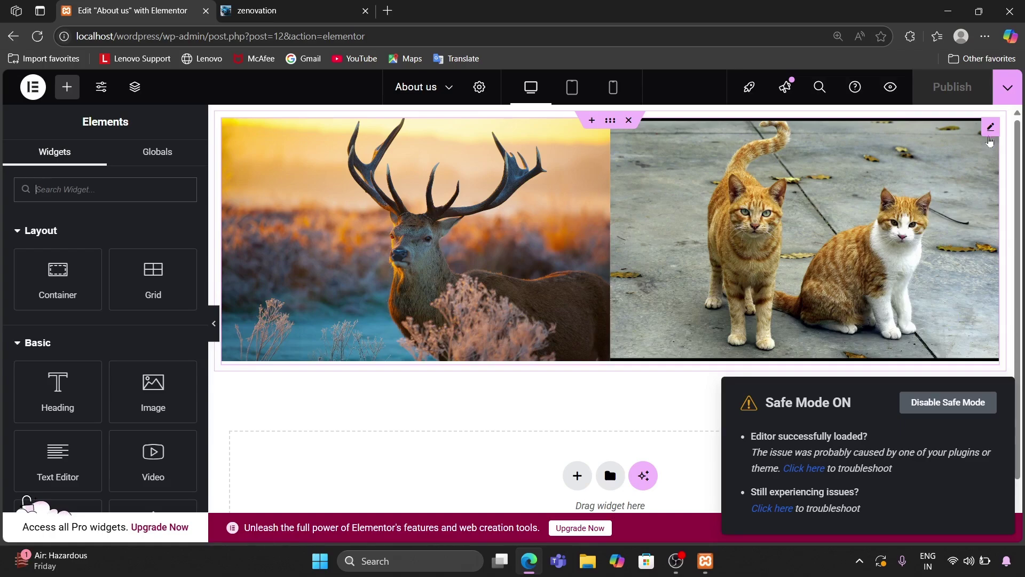
Set the image carousel's navigation to Arrows and Dots and try its previous arrow
click(989, 135)
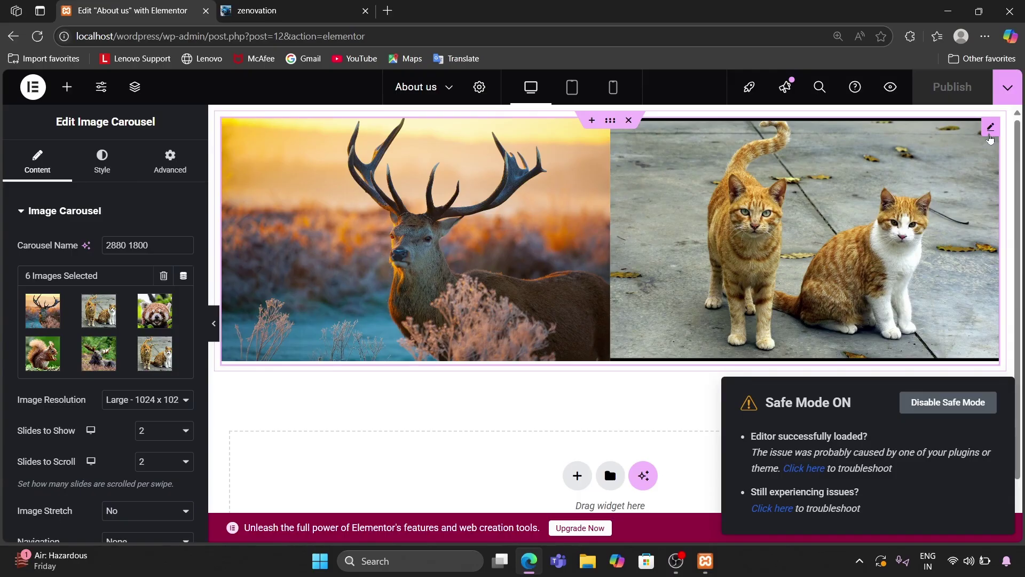
scroll(142, 366, down, 2)
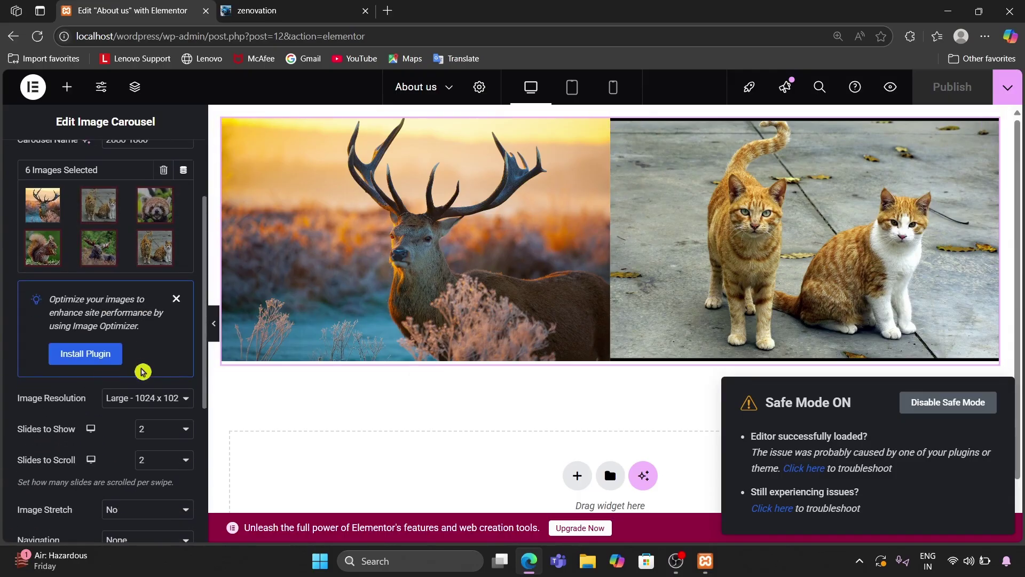
scroll(89, 482, down, 1)
click(128, 496)
click(138, 421)
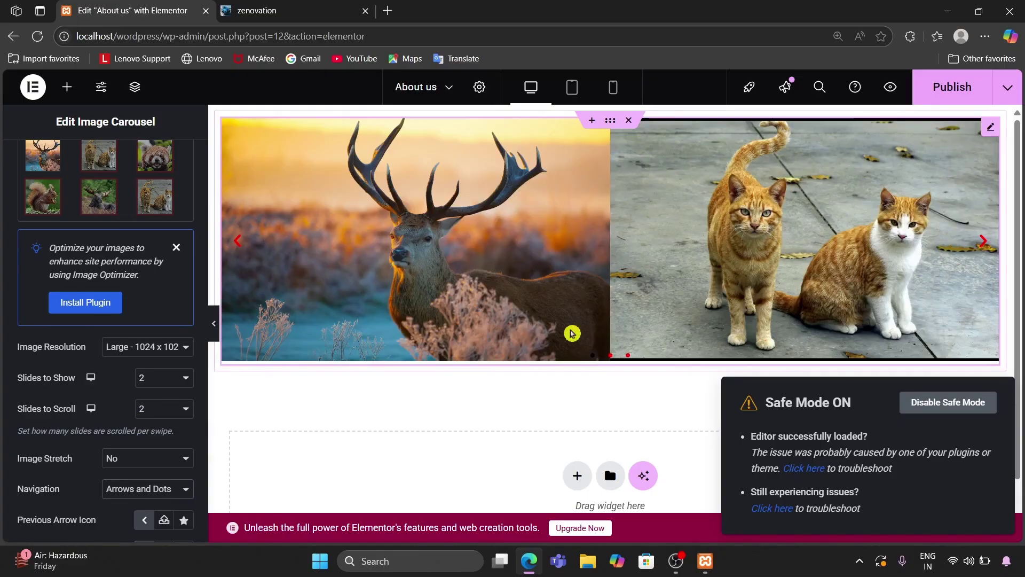
click(239, 241)
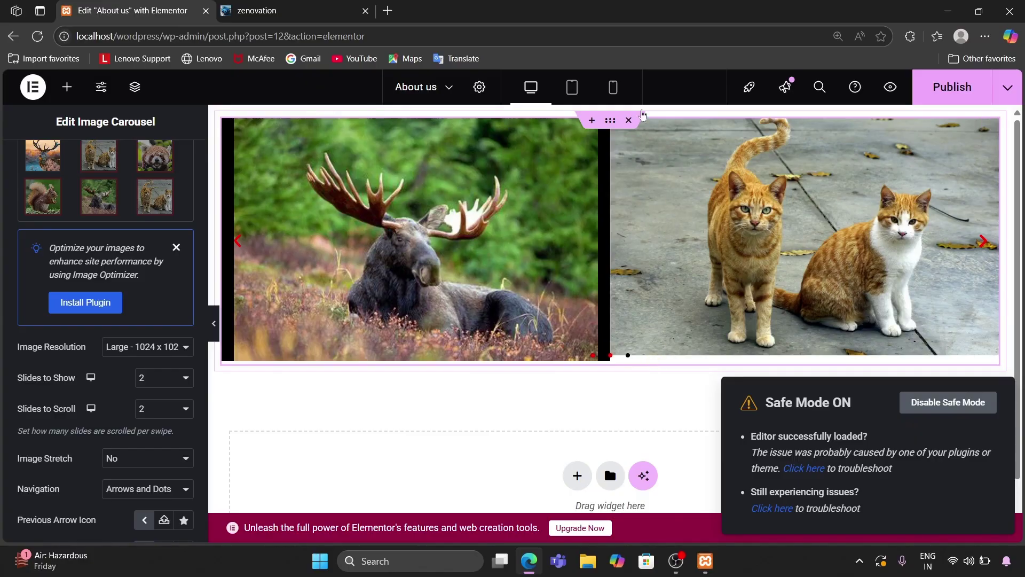
Delete the container holding the image carousel and search the widgets for "progres"
click(629, 121)
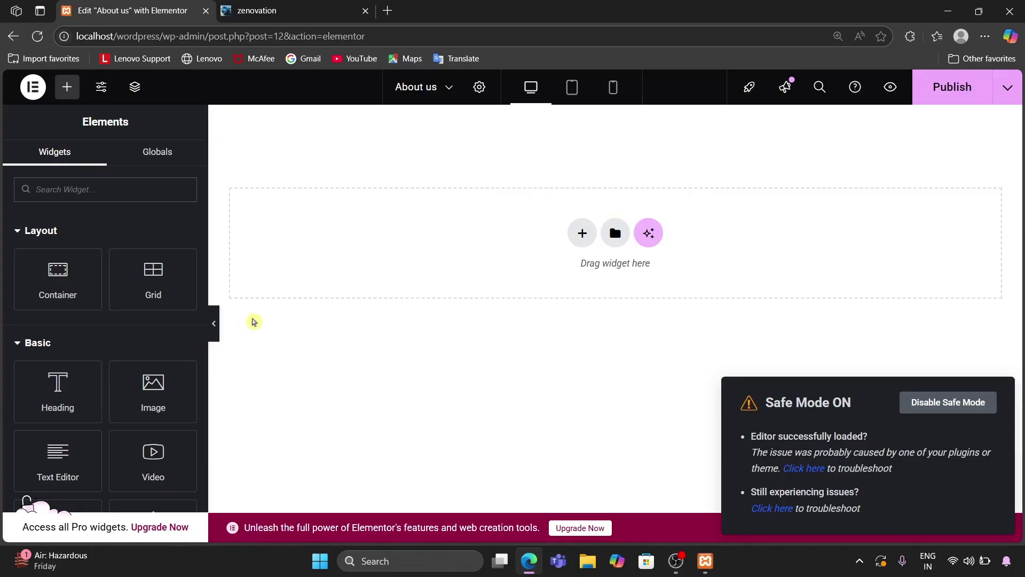
scroll(123, 340, down, 5)
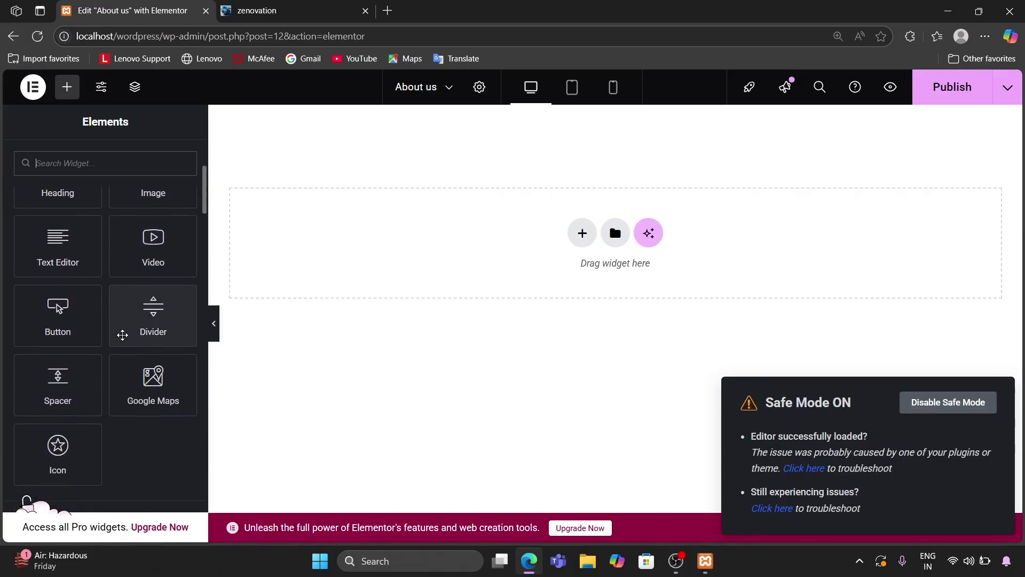
scroll(123, 334, down, 15)
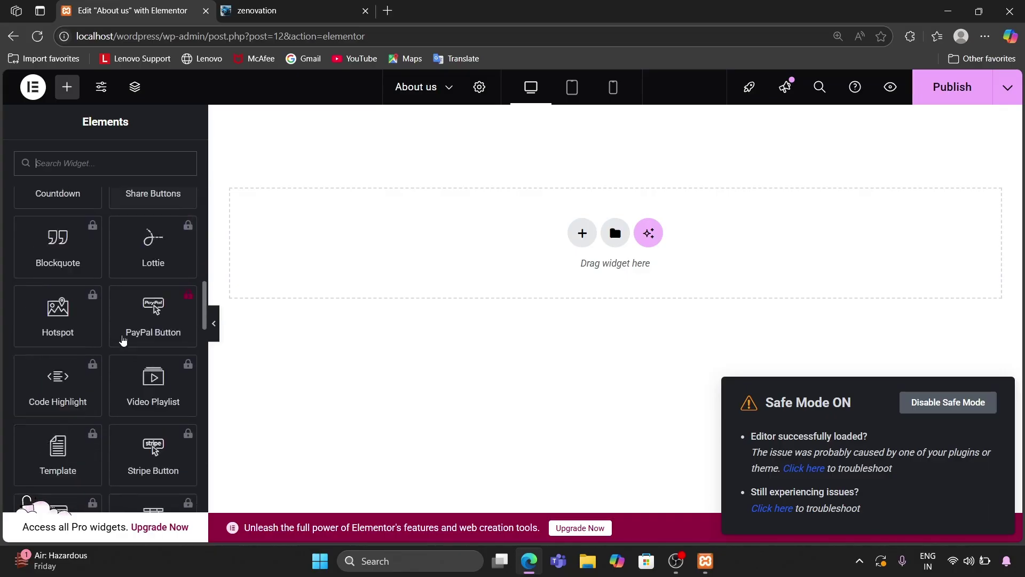
scroll(122, 340, down, 10)
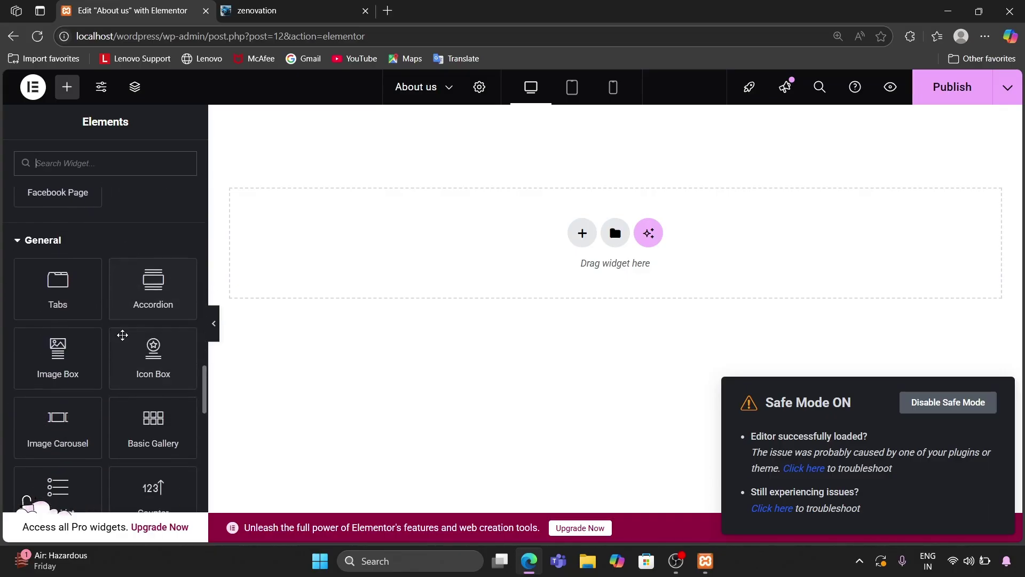
scroll(122, 335, down, 3)
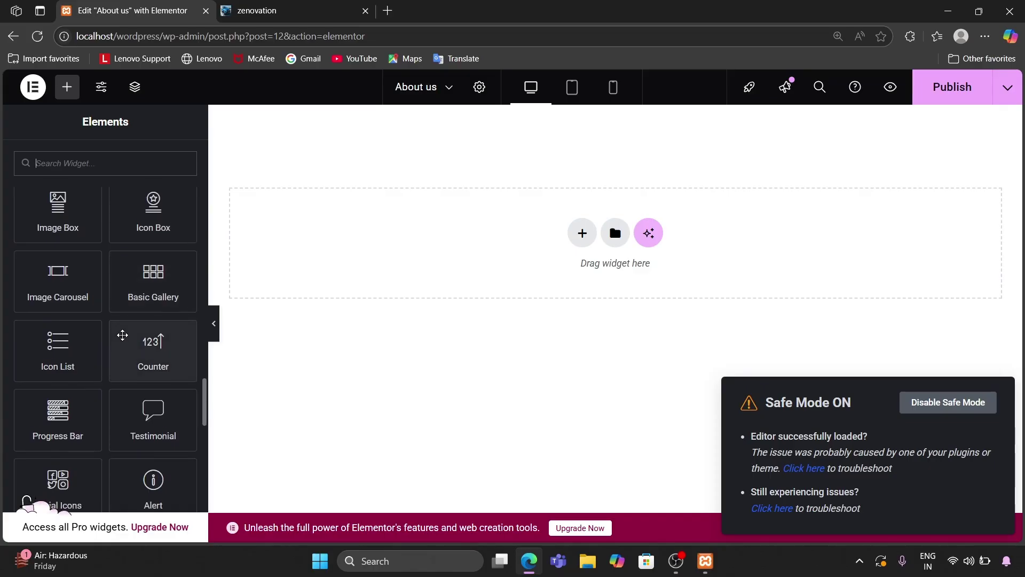
scroll(122, 335, down, 2)
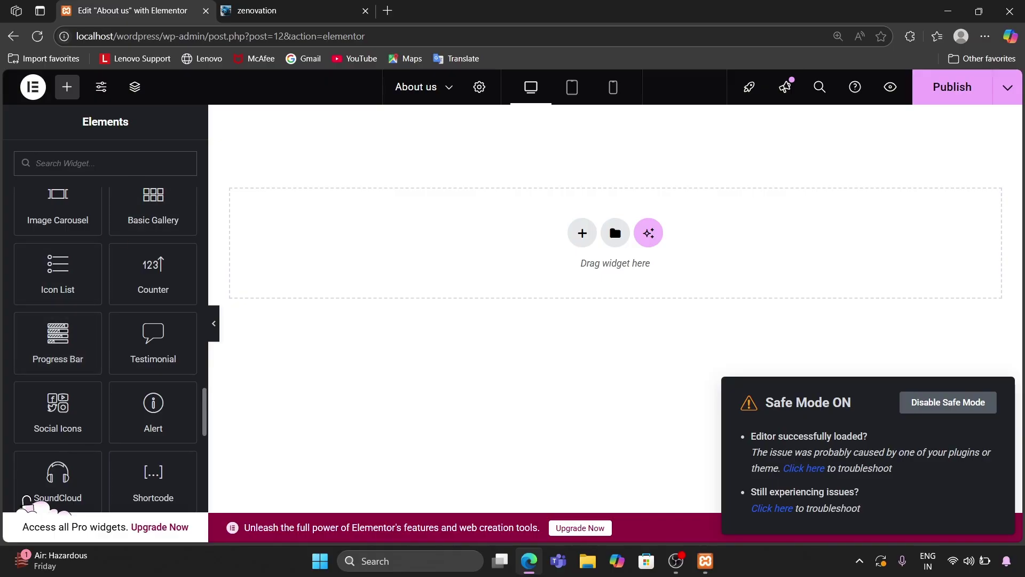
text(progres)
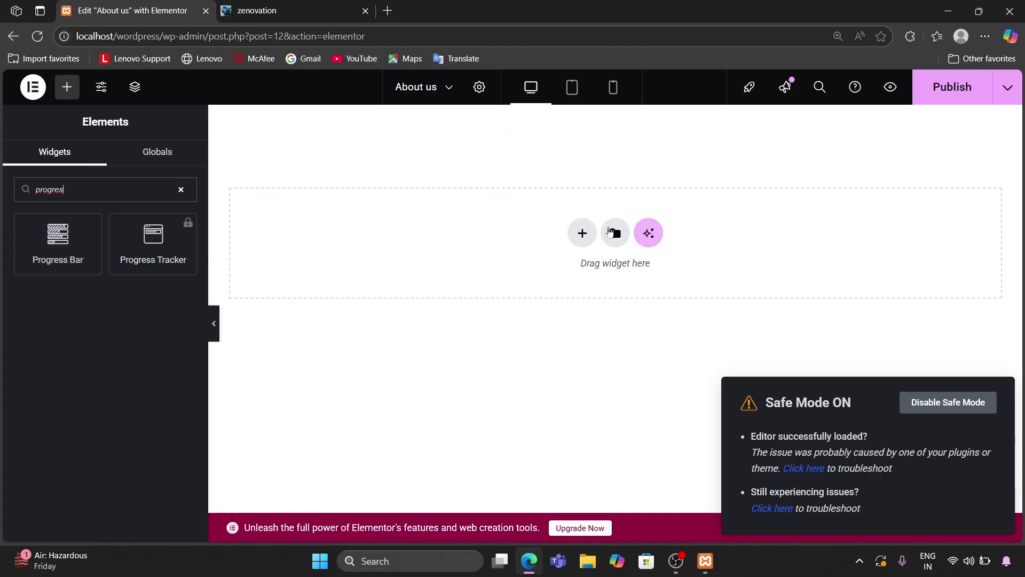
Add a Flexbox container with the single horizontal row structure to the page and return to the widget list
click(577, 242)
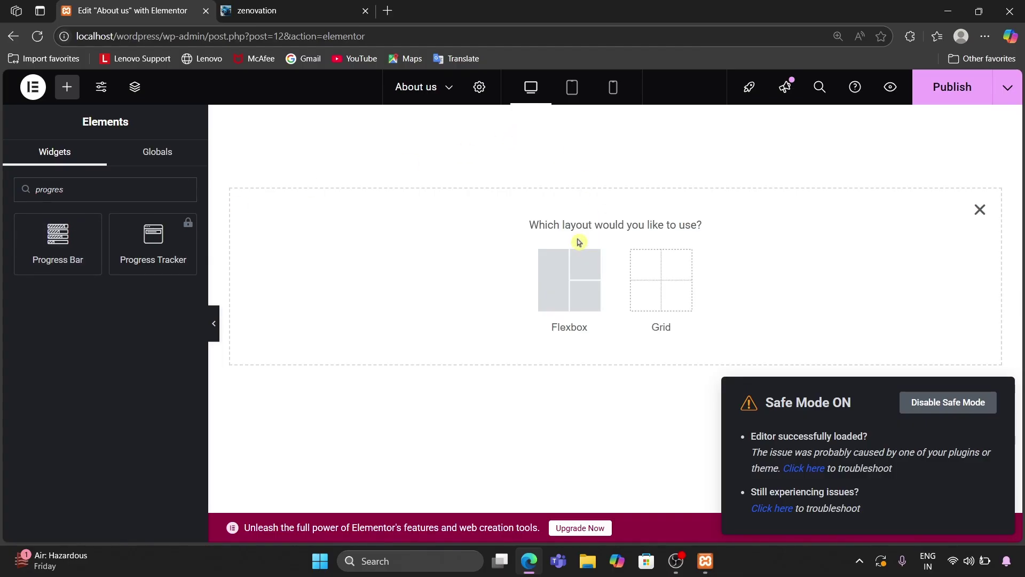
click(573, 273)
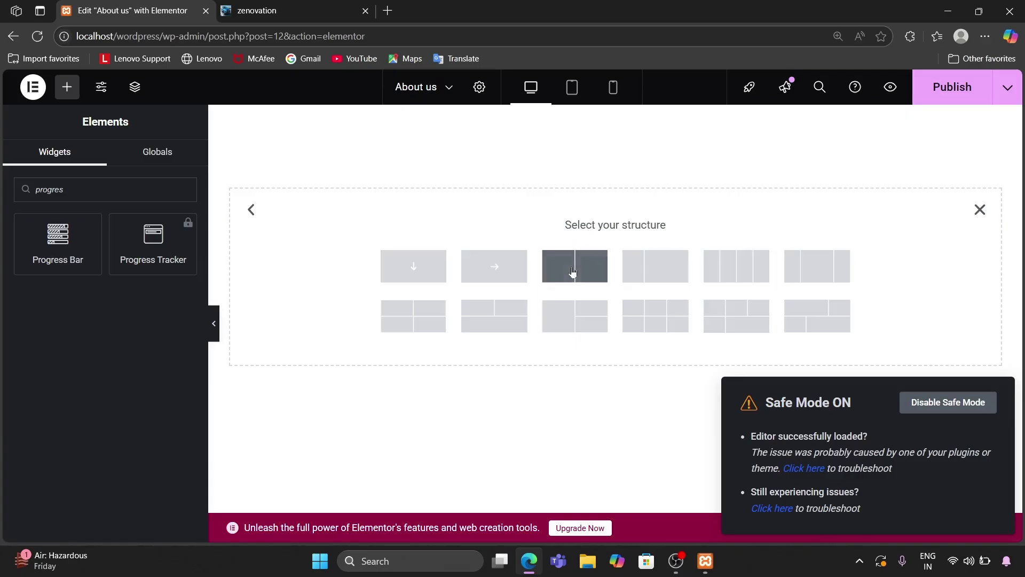
click(495, 273)
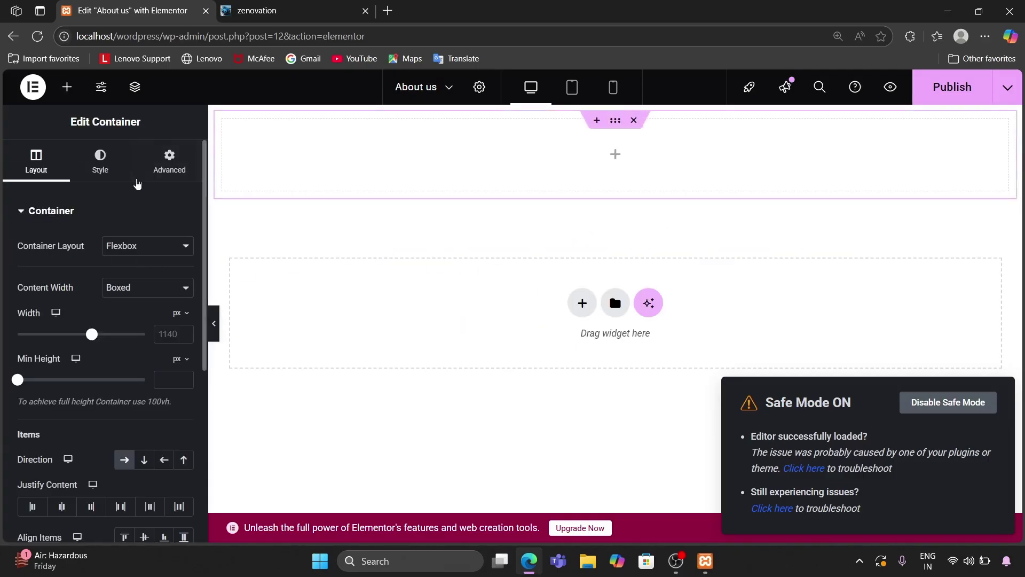
click(58, 88)
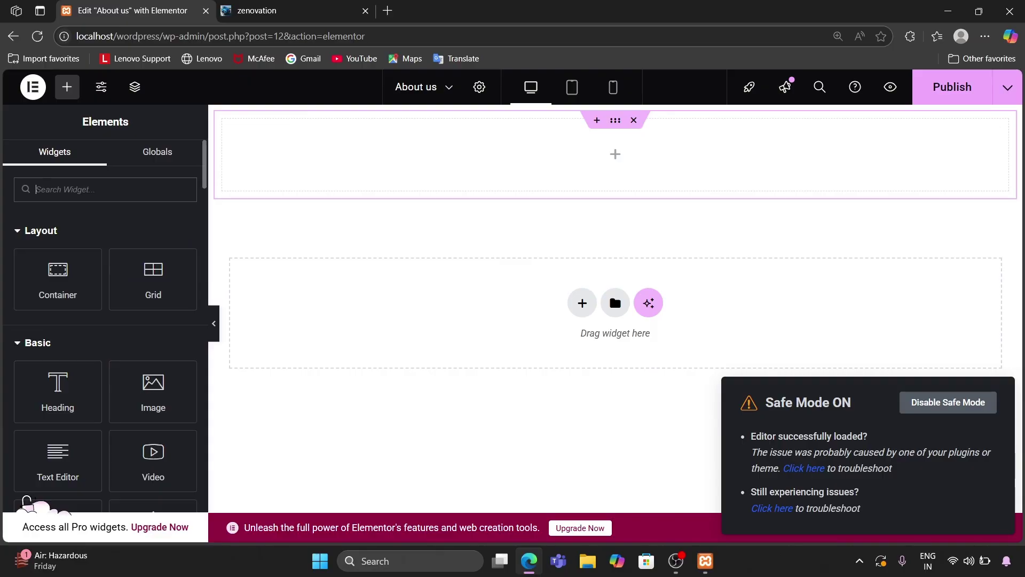
Find the Progress Bar widget, place it in the horizontal container and set its percentage to 39
text(pro)
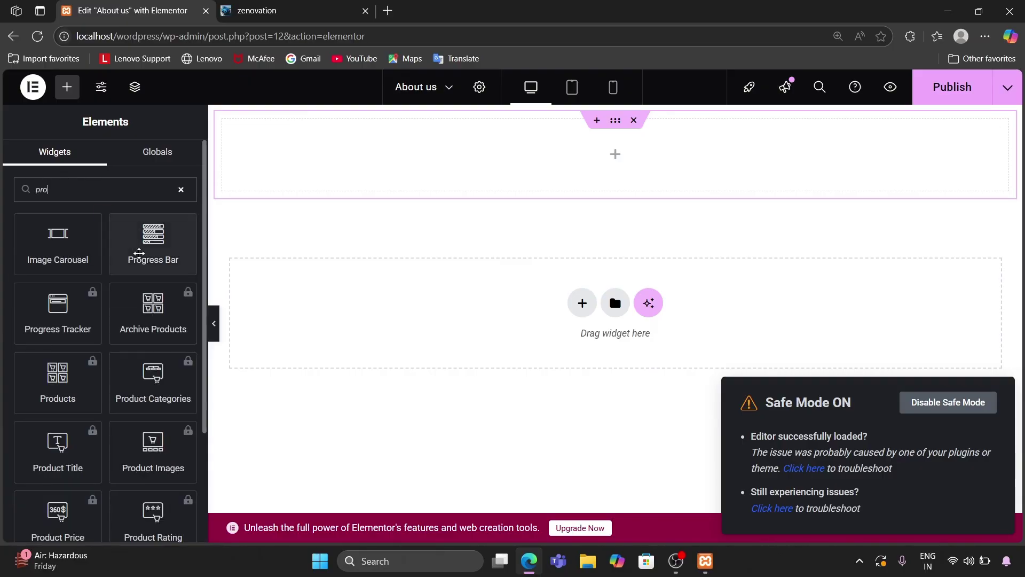
drag(146, 237, 408, 167)
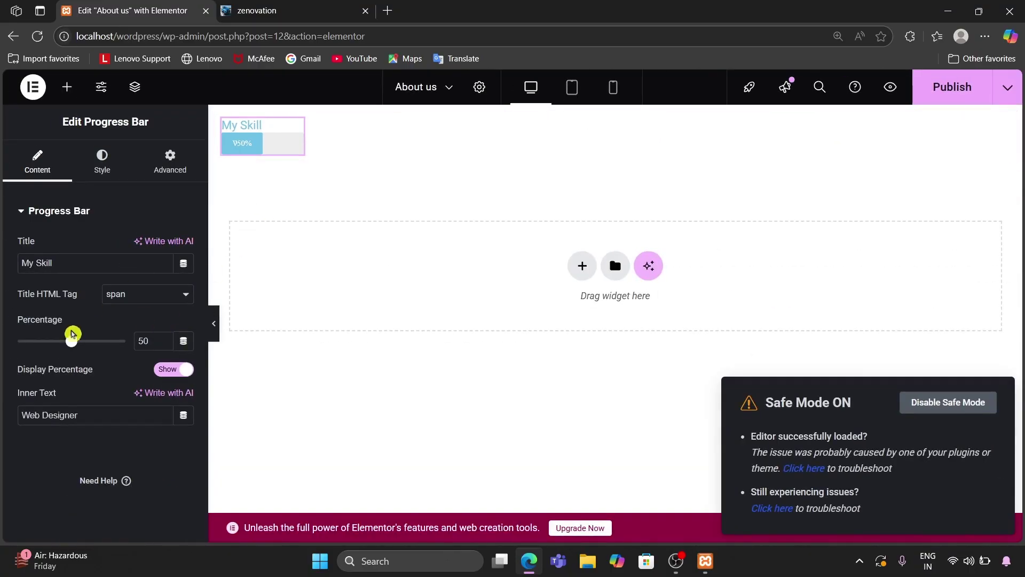
mouse_move(72, 340)
mouse_down()
mouse_move(16, 347)
mouse_move(59, 353)
mouse_move(60, 344)
mouse_up()
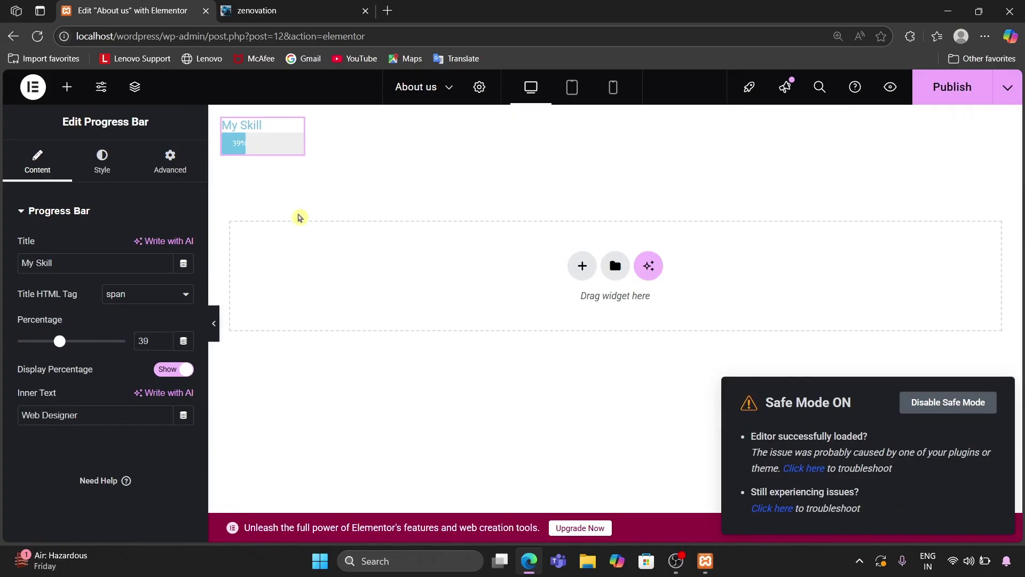
Delete the container holding the progress bar and add a Flexbox container with the single vertical column structure
click(634, 120)
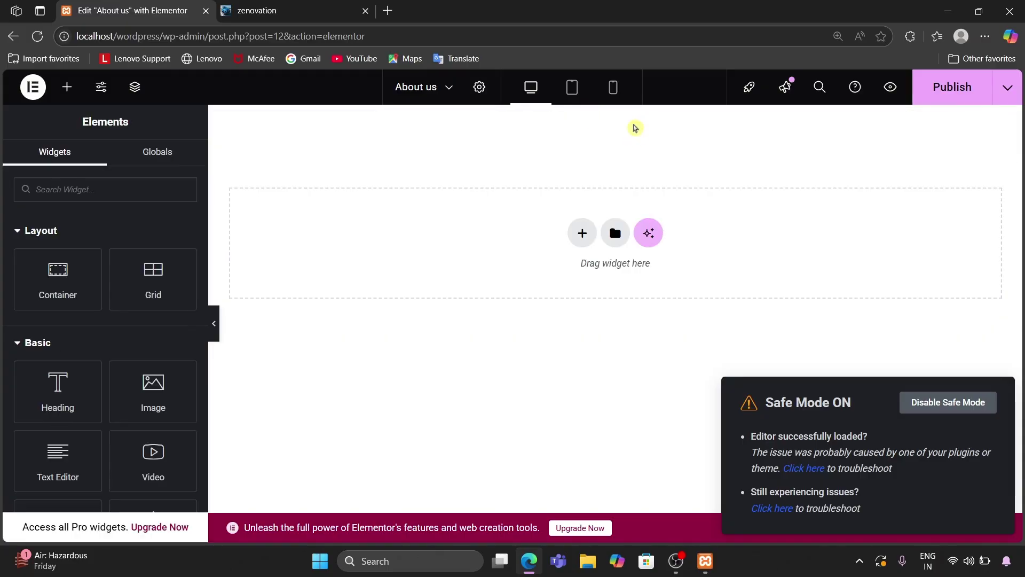
click(583, 235)
click(580, 289)
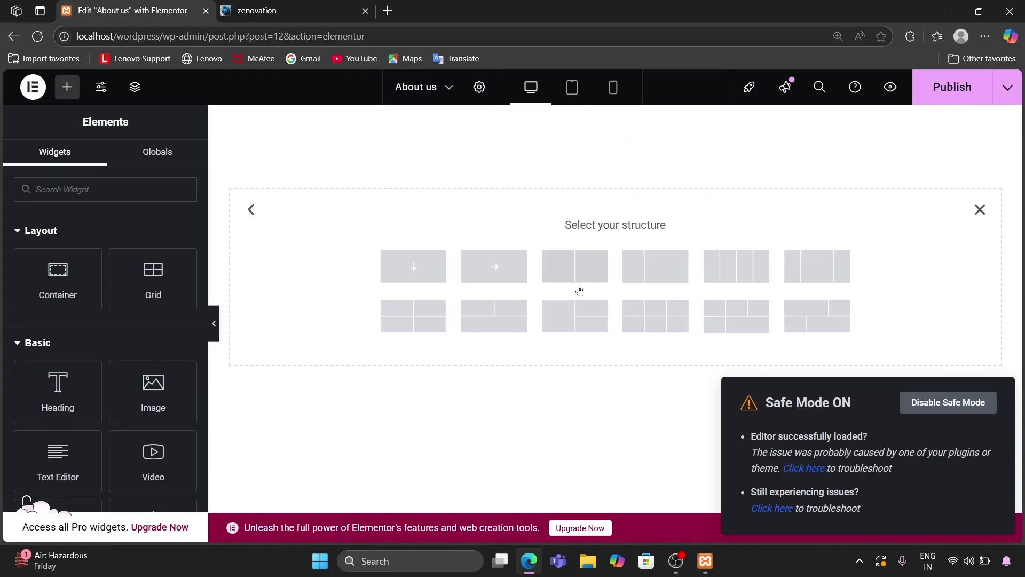
click(410, 268)
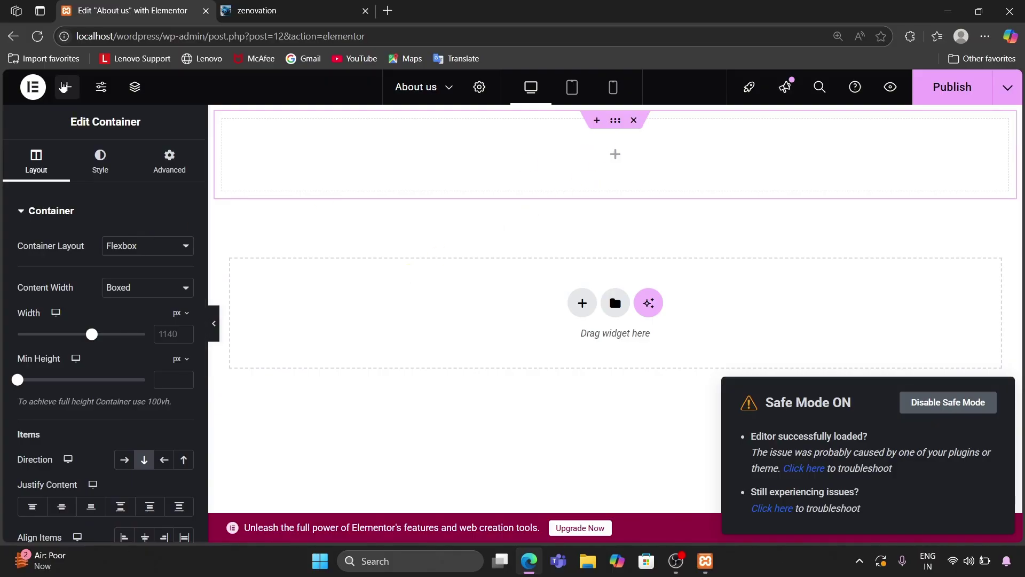
Nest a Container element inside the new container, find the Progress Bar widget and place it in the nested container
click(66, 87)
drag(47, 280, 359, 160)
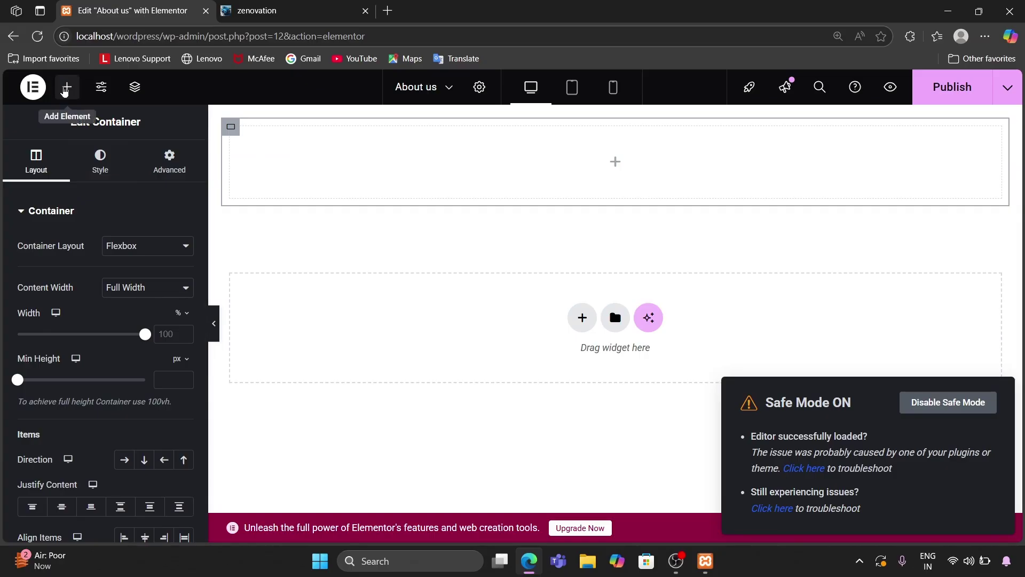
click(66, 86)
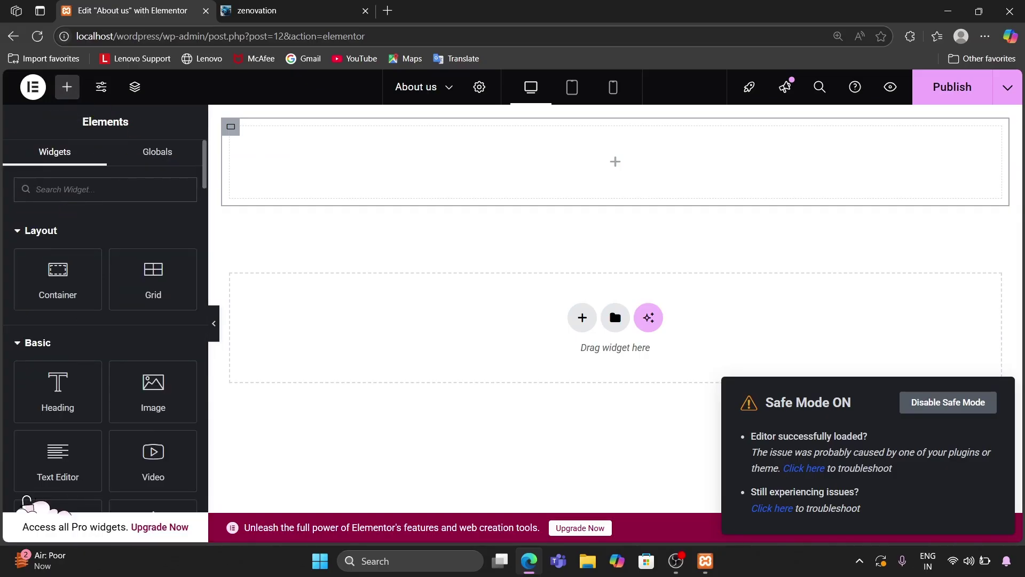
text(pro)
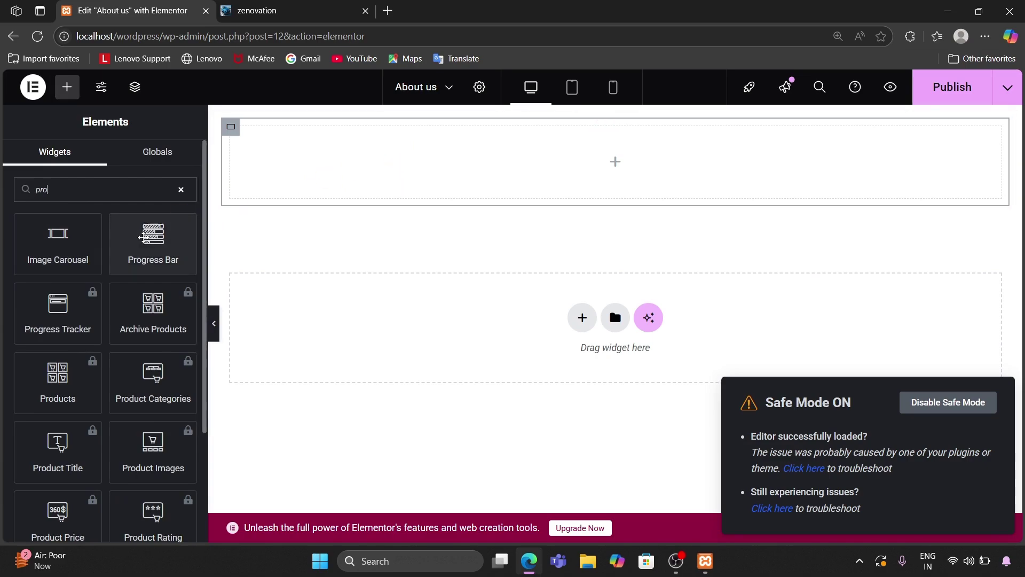
drag(153, 235, 272, 192)
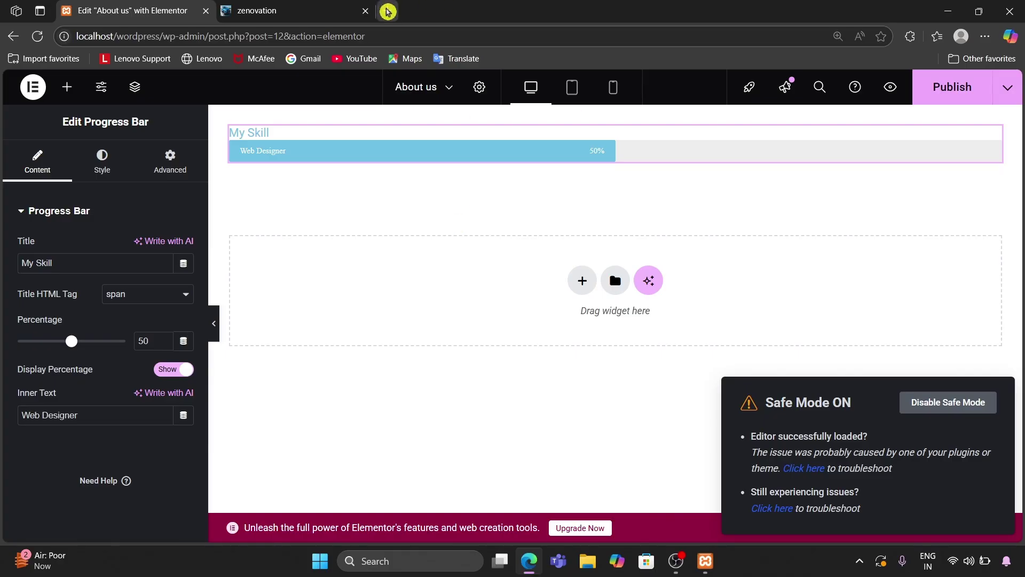
Search the web for "creatixgraphers" in a new browser tab and open the Creatix Graphers home page
click(387, 11)
text(creatixgraphers)
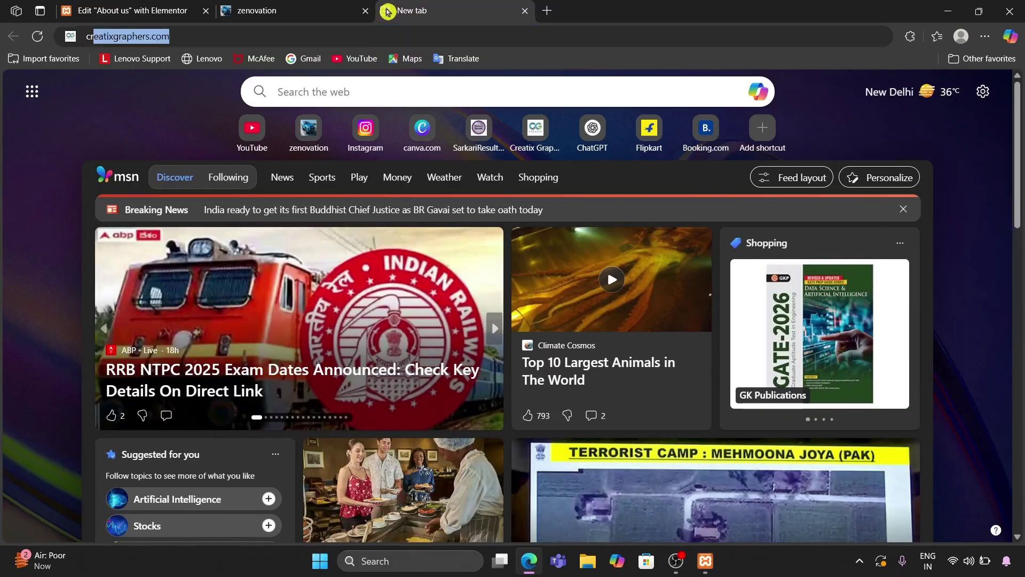
key(Return)
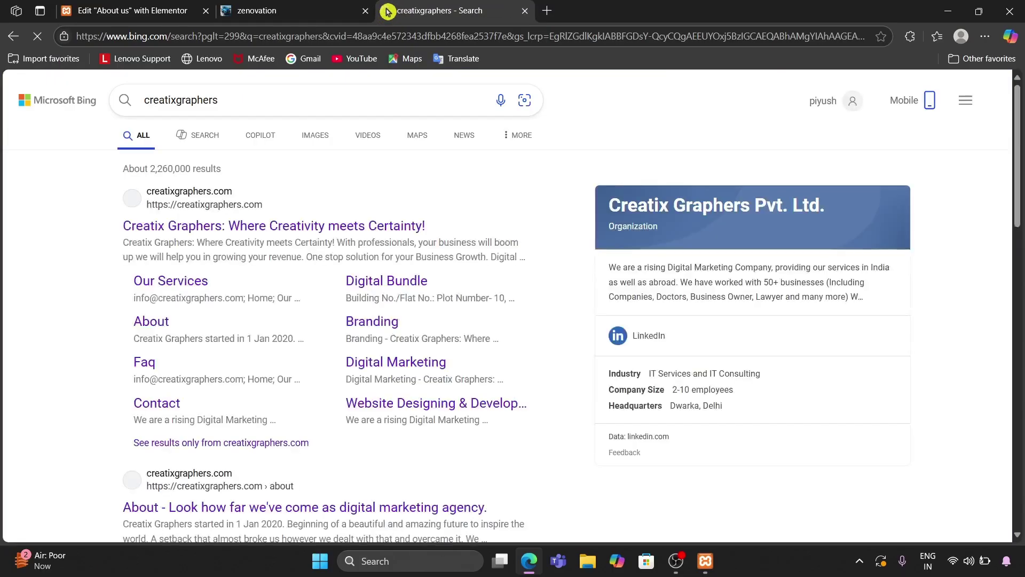
click(256, 225)
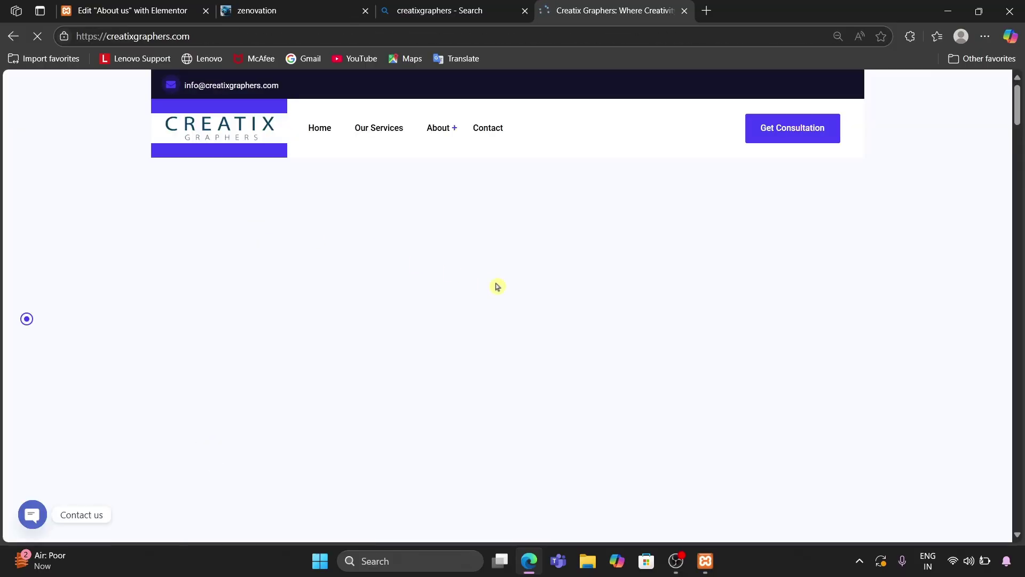
Examine the service progress bars in the "Our Priority Is Your Business Growth." section, reloading the page to replay them
scroll(496, 287, down, 10)
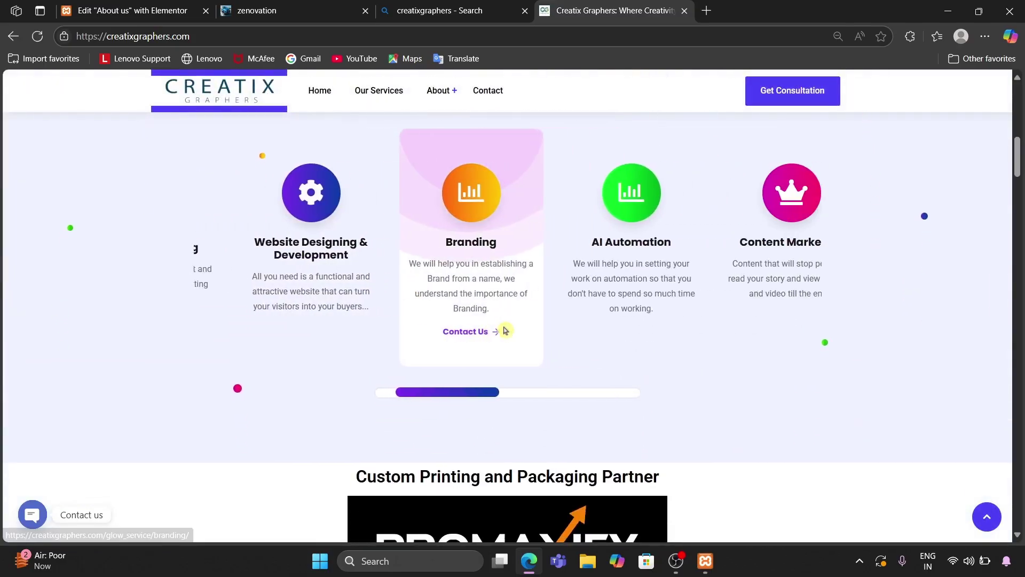
scroll(470, 421, down, 5)
scroll(470, 423, down, 15)
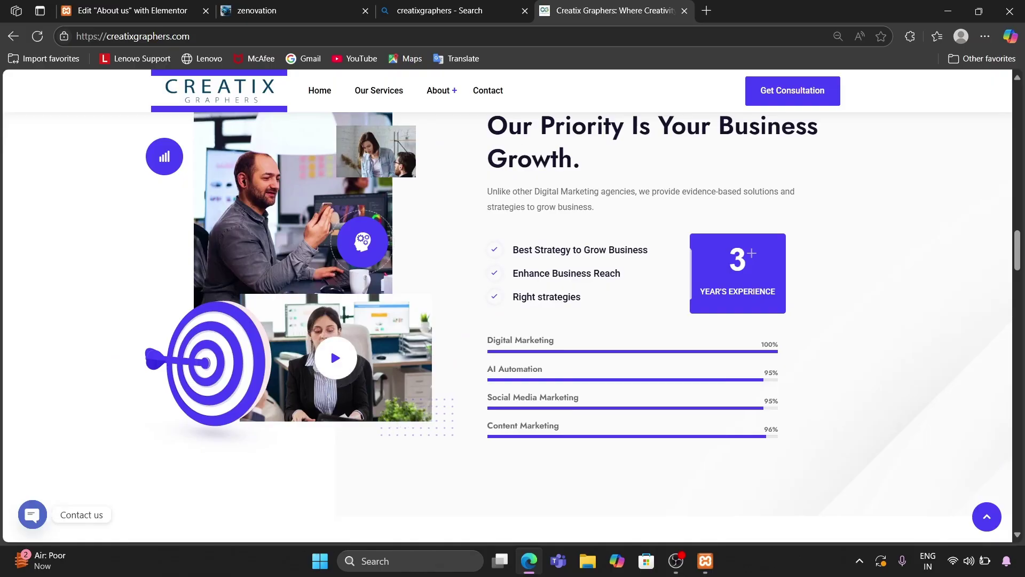
click(37, 35)
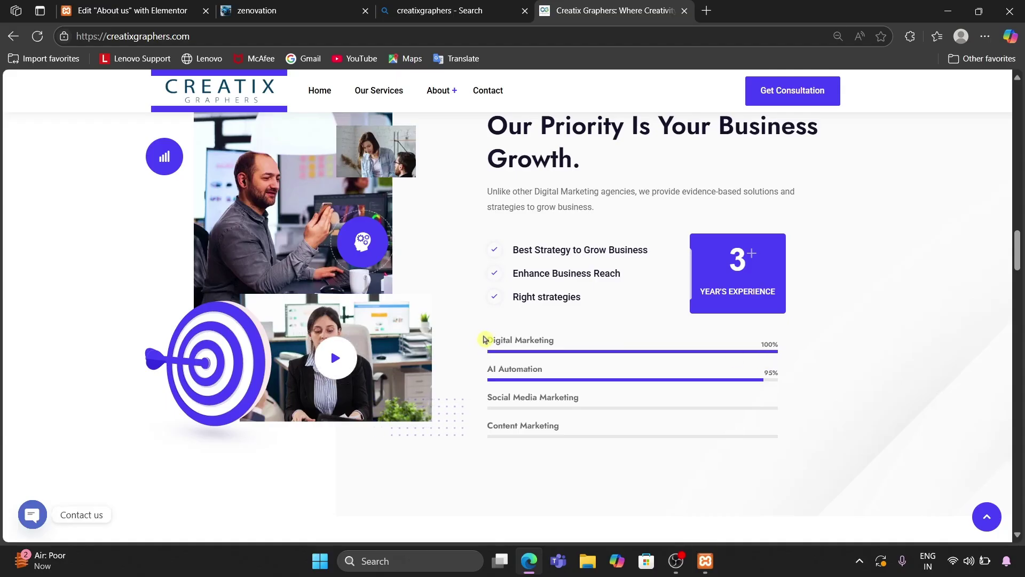
drag(756, 357, 769, 346)
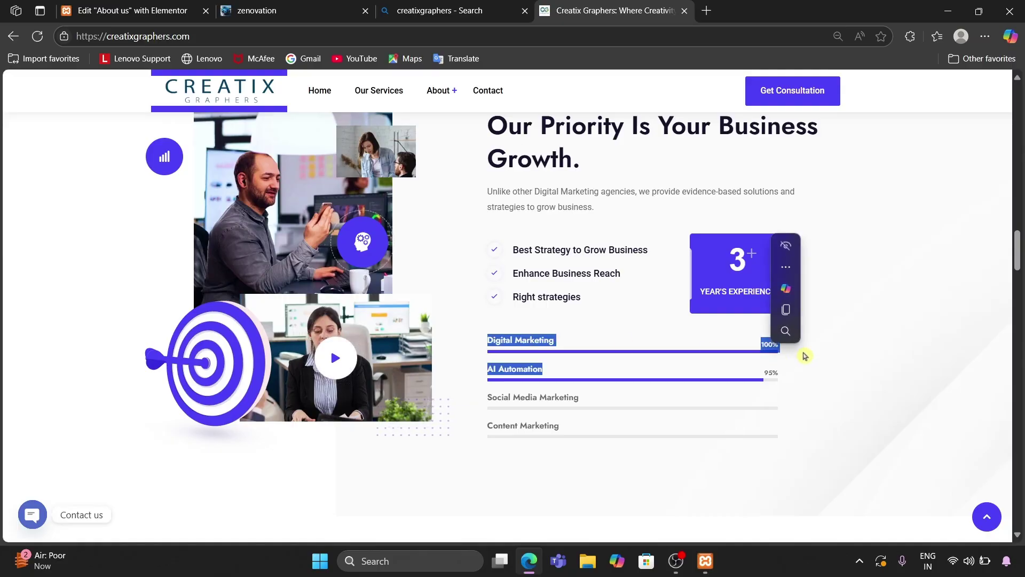
key(ctrl+a)
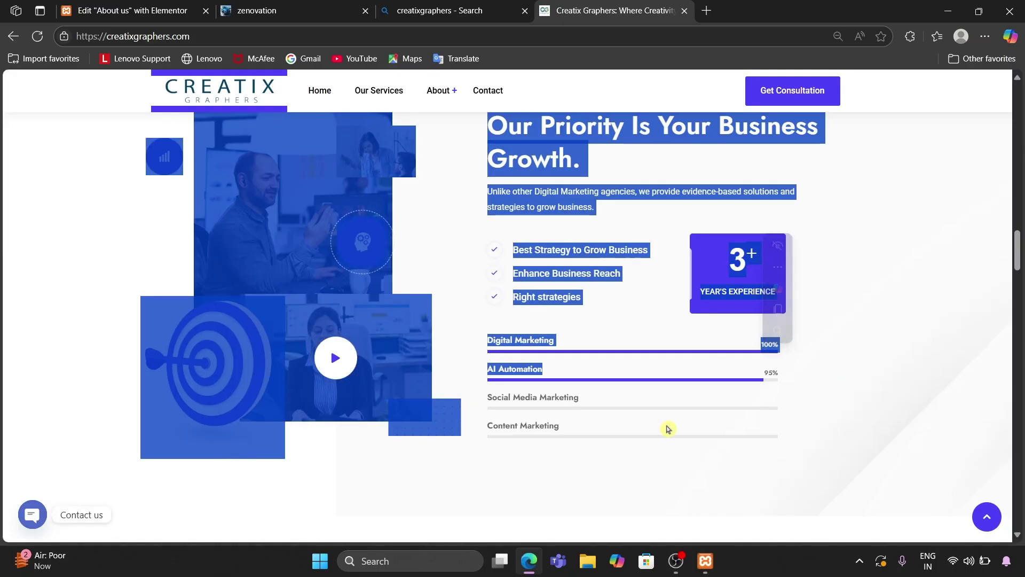
click(668, 425)
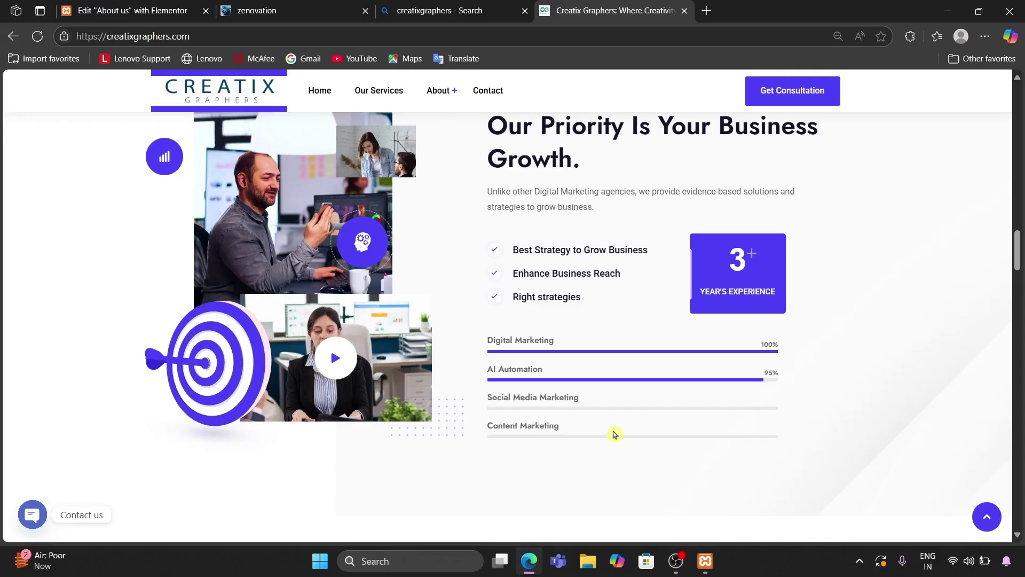
Return to the Elementor editor for the "About us" page and clear the progress bar's title
click(134, 10)
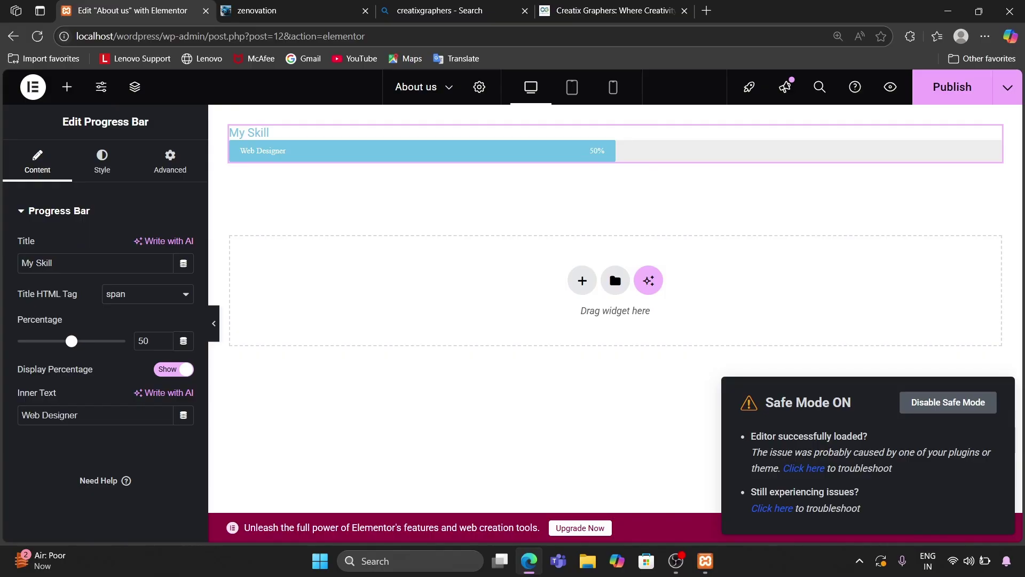
click(52, 263)
key(BackSpace)
key(BackSpace)
key(BackSpace)
key(BackSpace)
key(BackSpace)
key(BackSpace)
key(BackSpace)
key(BackSpace)
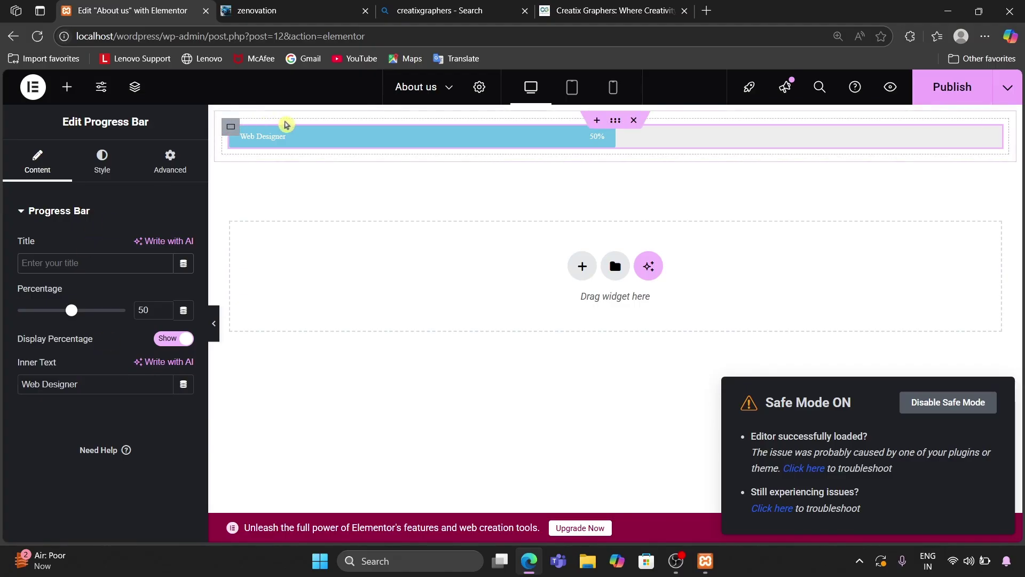
Try "hello" as the progress bar's title and clear it again
text(hello)
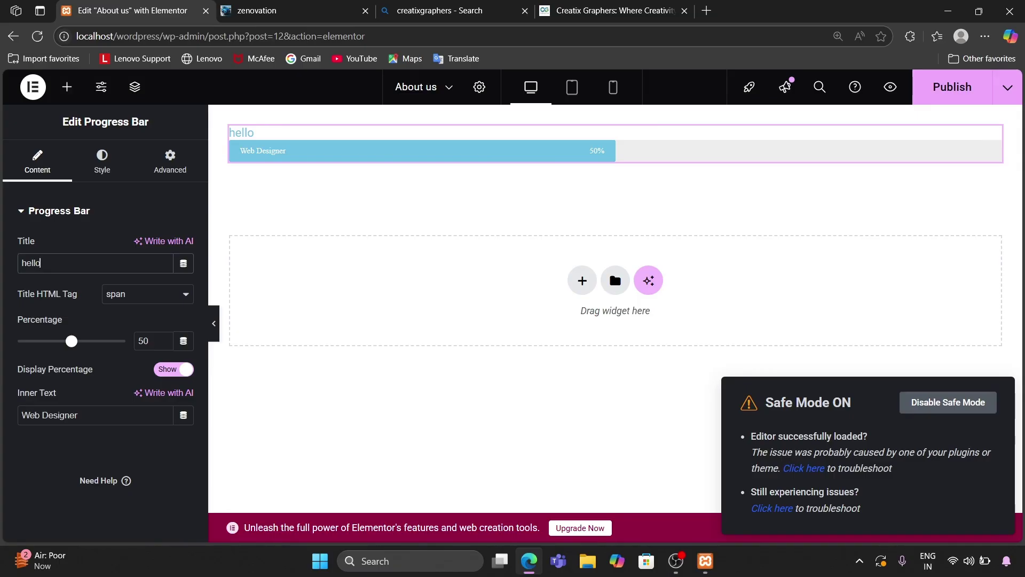
key(BackSpace)
key(BackSpace)
key(BackSpace)
key(BackSpace)
key(BackSpace)
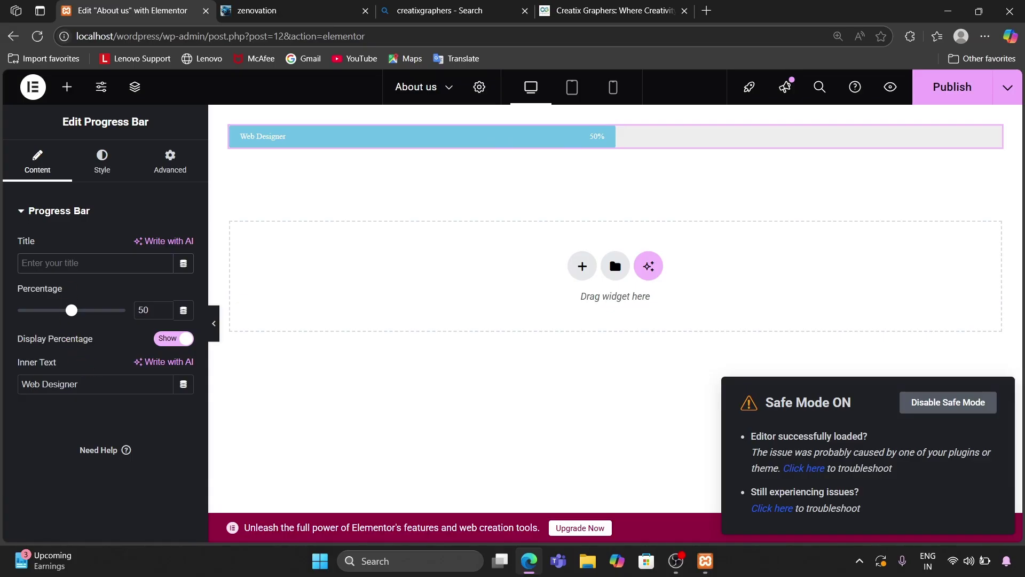
Replace the progress bar's inner text with "digital marketer"
key(BackSpace)
key(BackSpace)
key(BackSpace)
key(BackSpace)
key(BackSpace)
key(BackSpace)
key(BackSpace)
key(BackSpace)
key(BackSpace)
key(BackSpace)
key(BackSpace)
key(BackSpace)
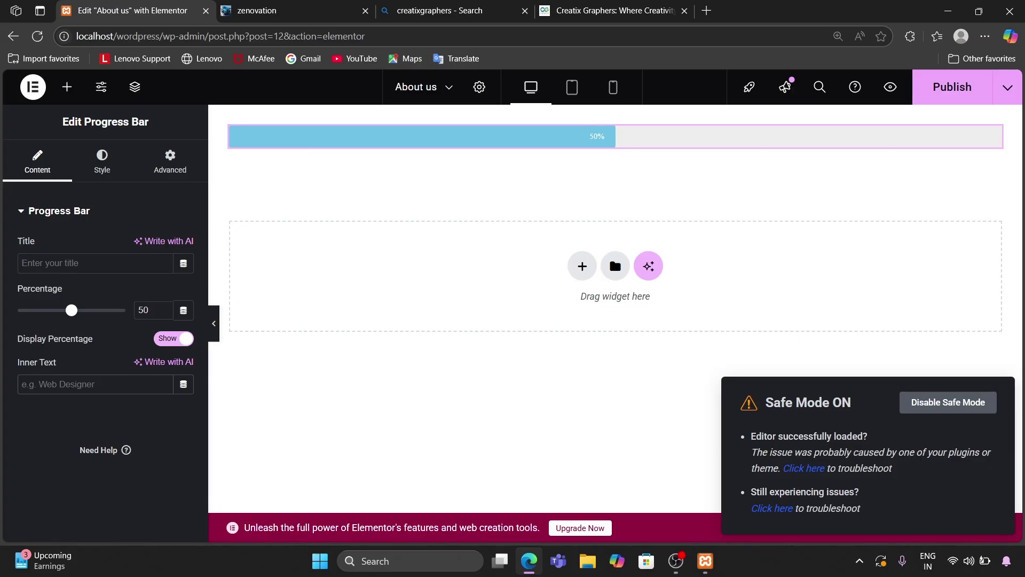
text(di)
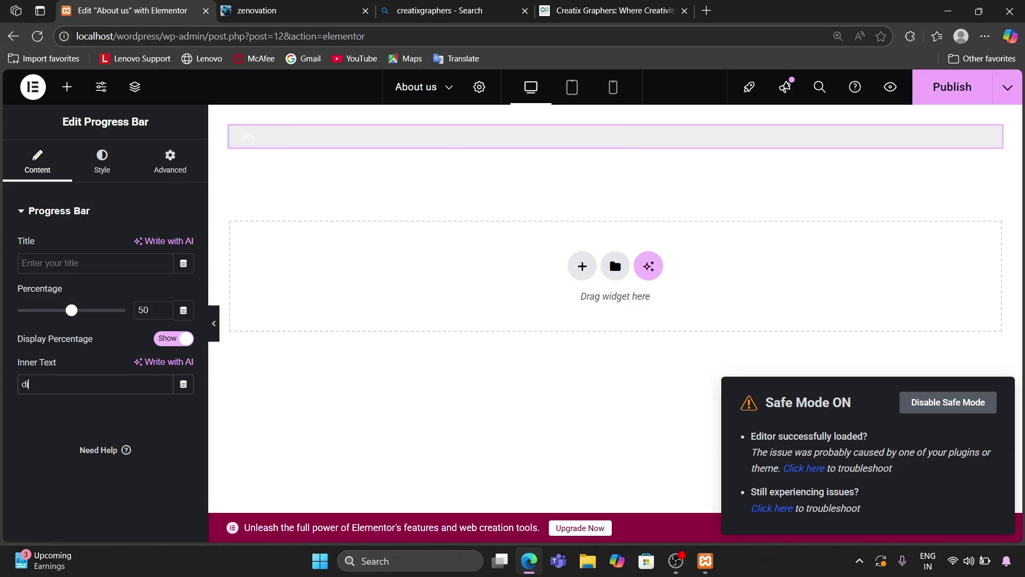
text(gital m)
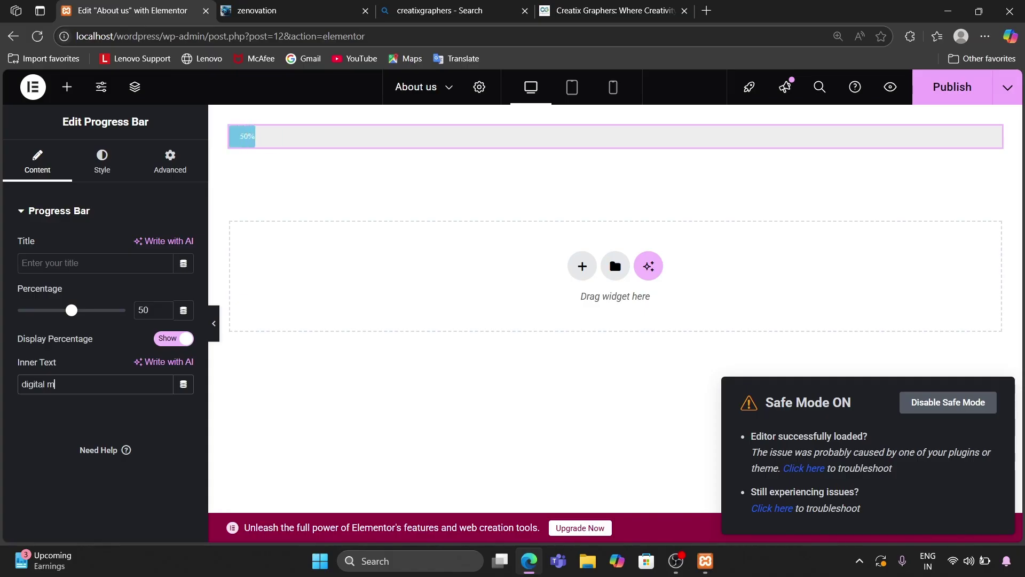
text(arketer)
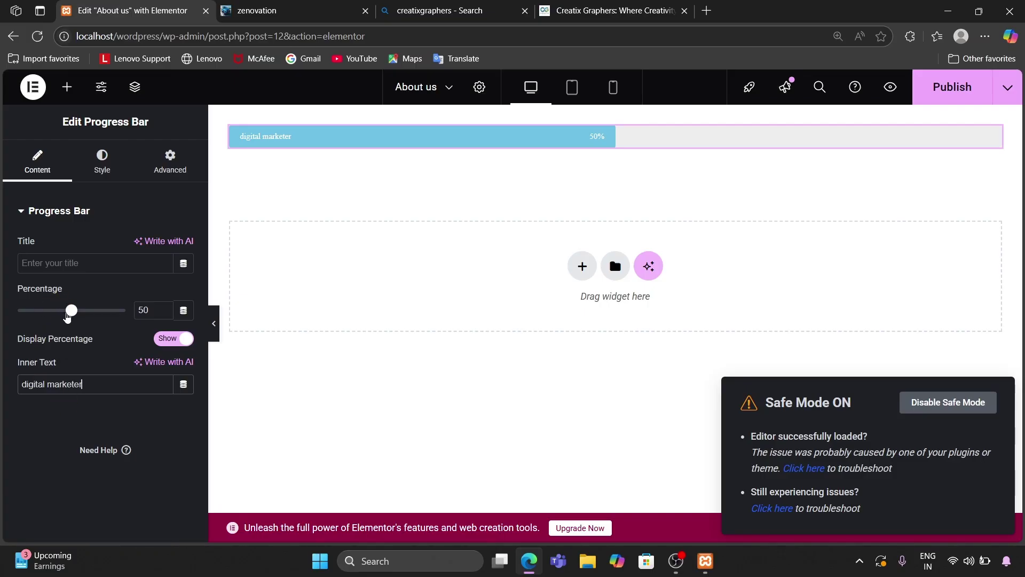
Set the progress bar's percentage to 96 and raise it to 97
drag(68, 316, 91, 312)
drag(105, 312, 118, 316)
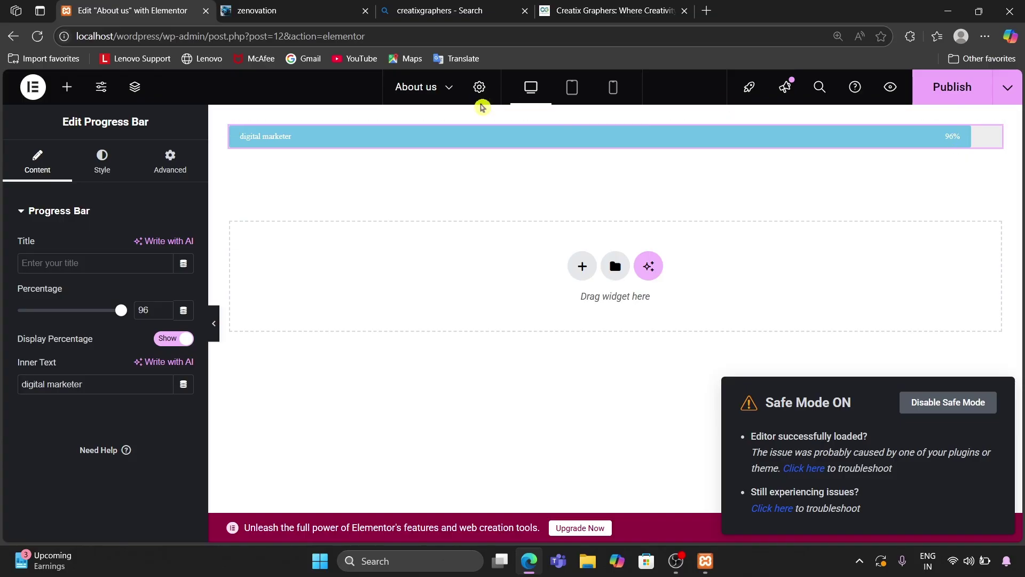
click(28, 315)
click(165, 301)
click(165, 310)
click(165, 309)
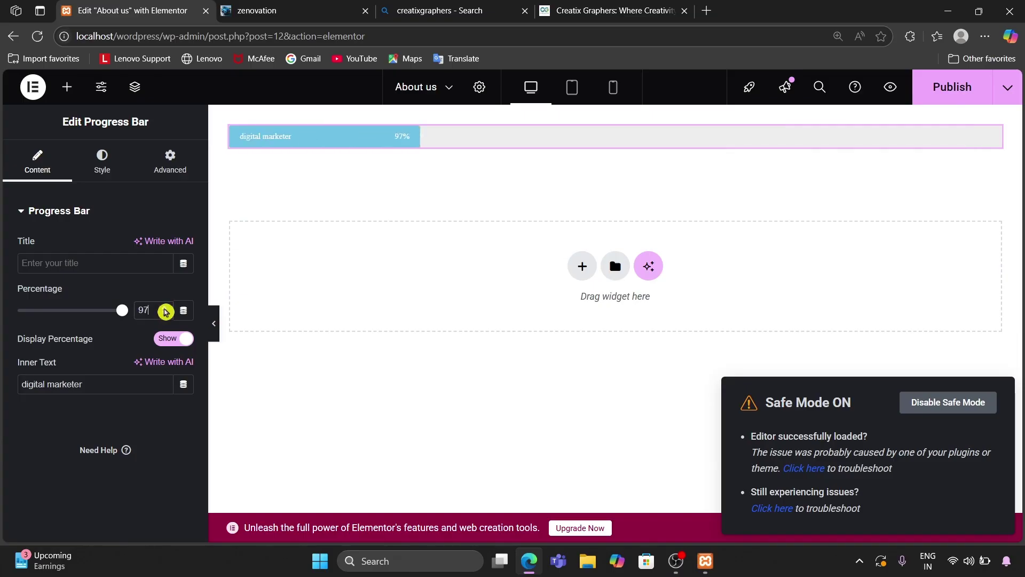
Set the progress bar's percentage to 10
key(BackSpace)
key(BackSpace)
text(1)
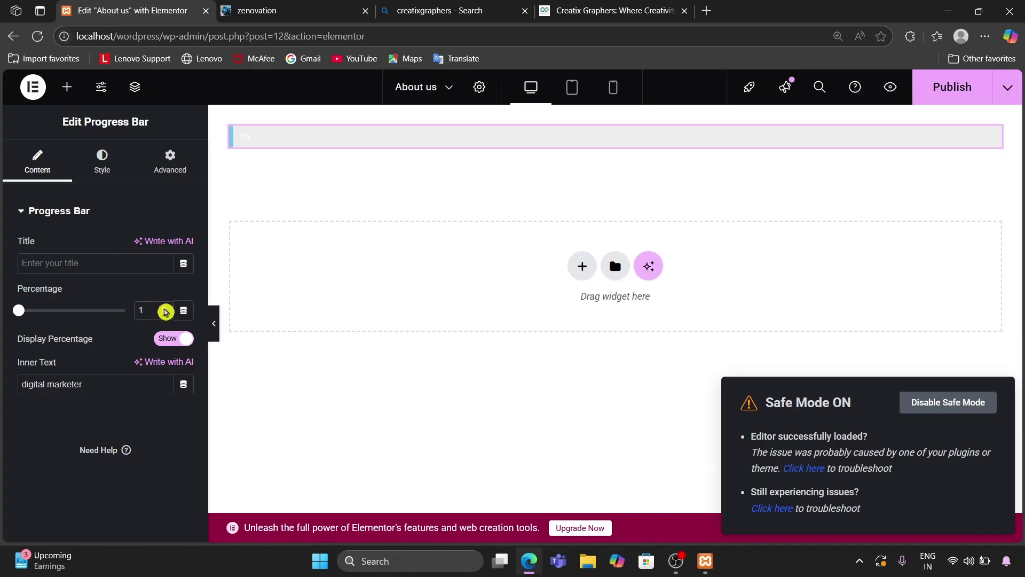
text(0)
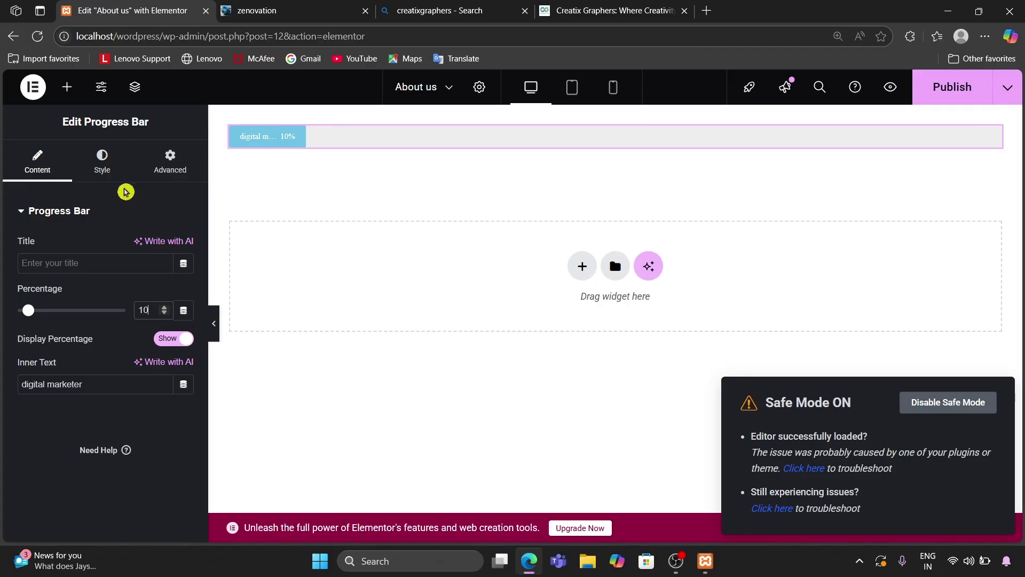
Set the progress bar's percentage to 88
click(83, 166)
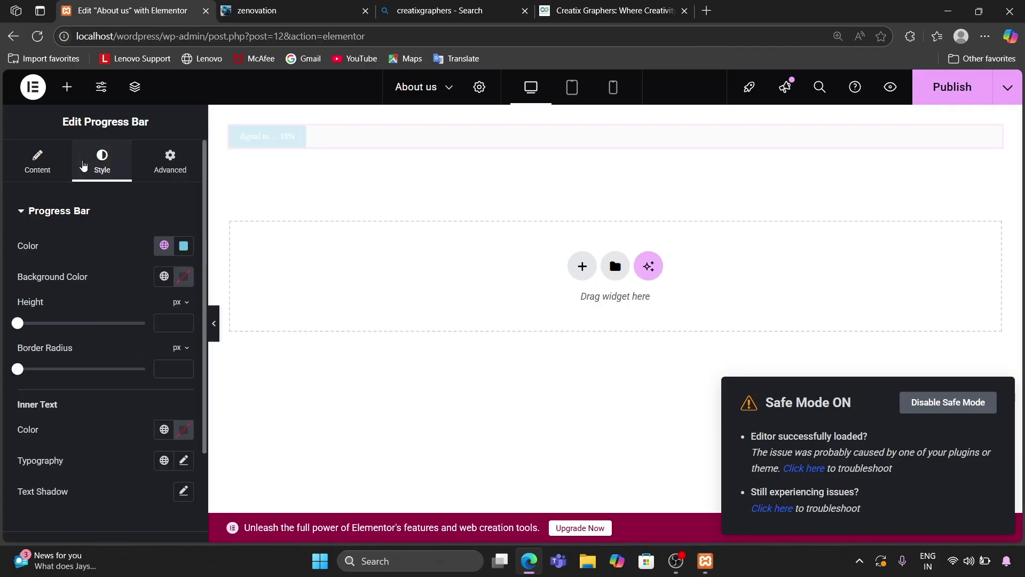
click(38, 160)
drag(28, 310, 112, 315)
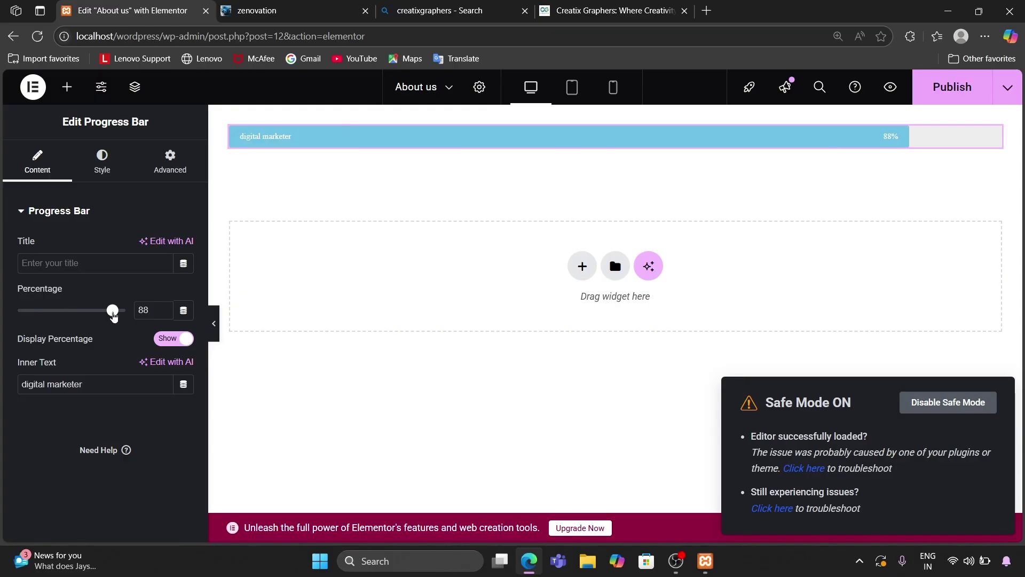
Set the progress bar's fill color to dark green #2D6234
click(98, 174)
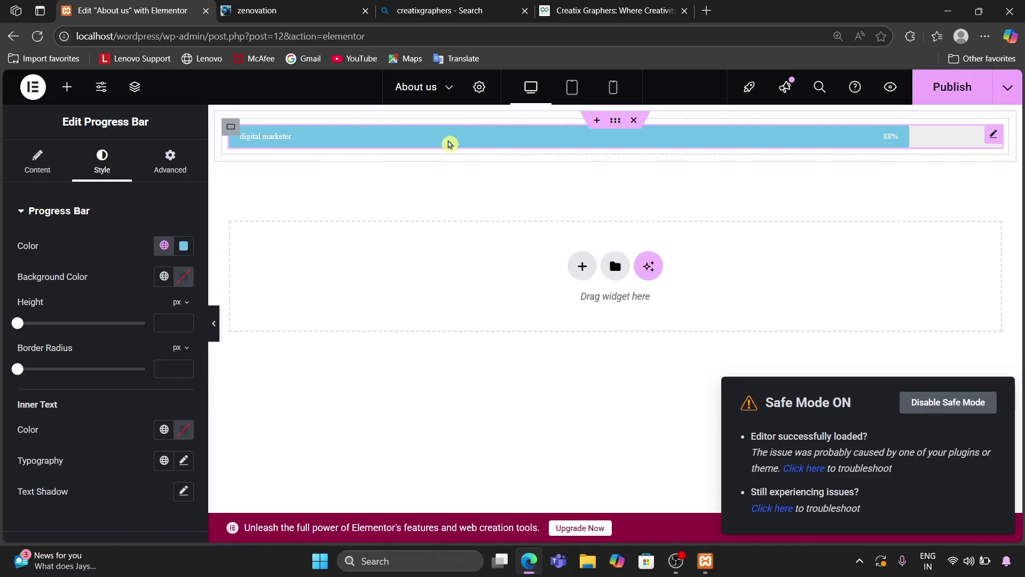
click(185, 245)
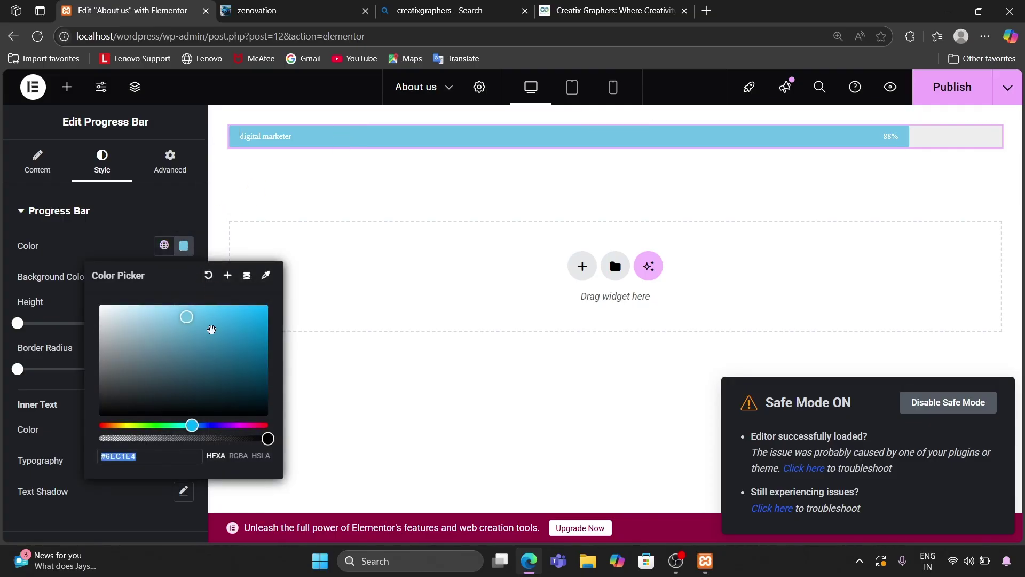
drag(192, 425, 190, 373)
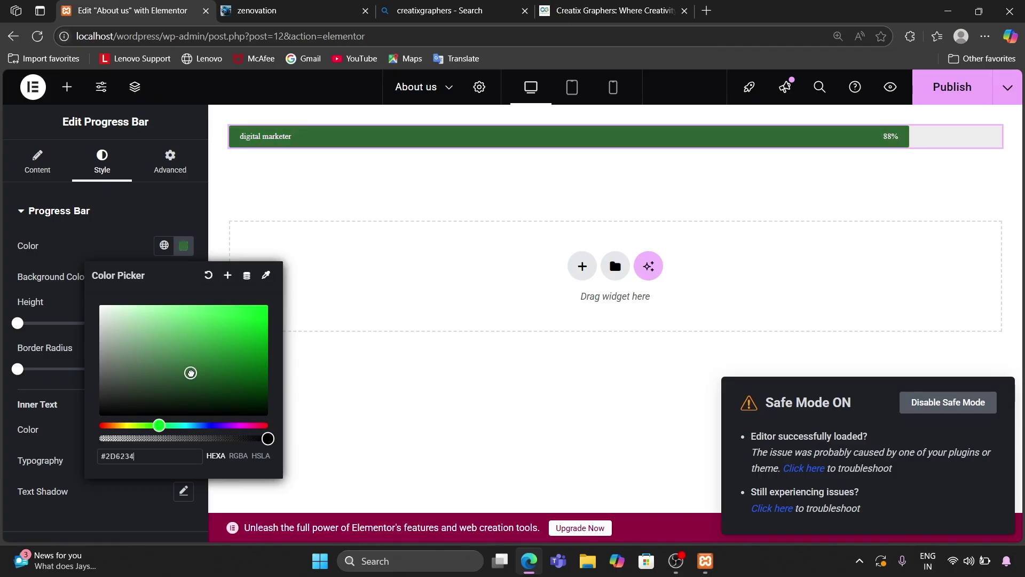
click(378, 278)
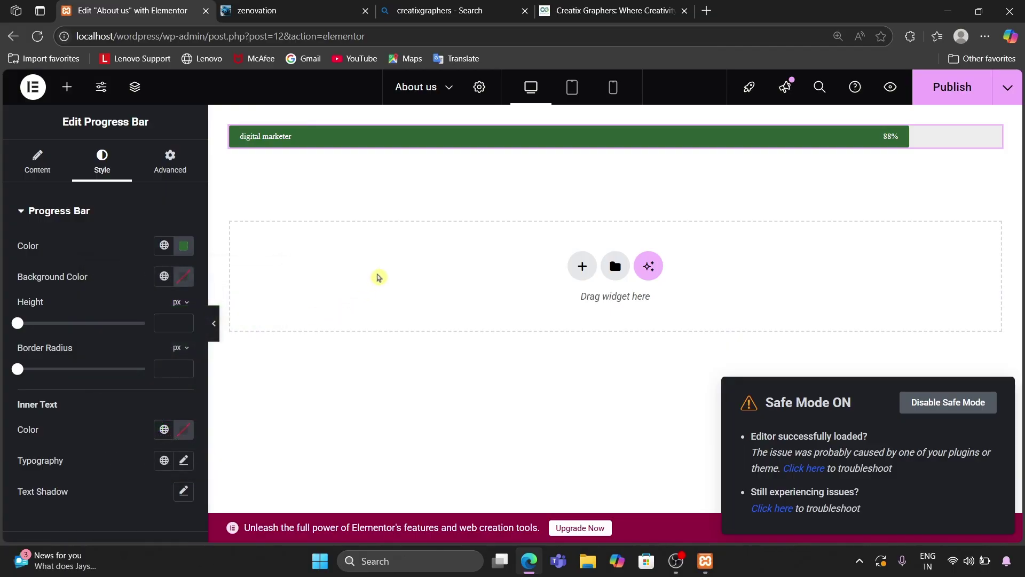
Try red #FF0000 and grey #737070 as the progress bar's background color
click(183, 276)
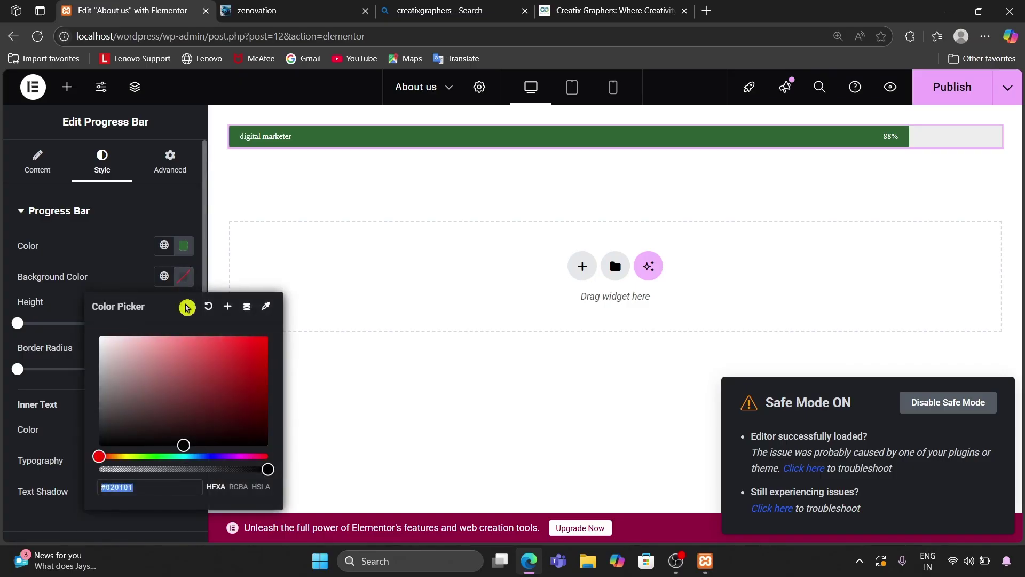
text(#FF0B0B)
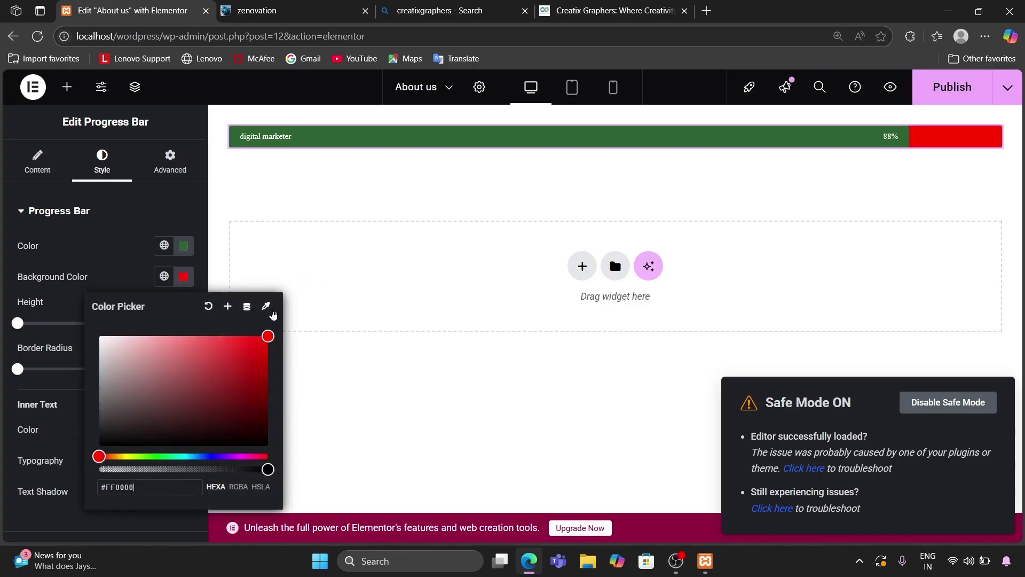
click(103, 397)
drag(103, 396, 104, 396)
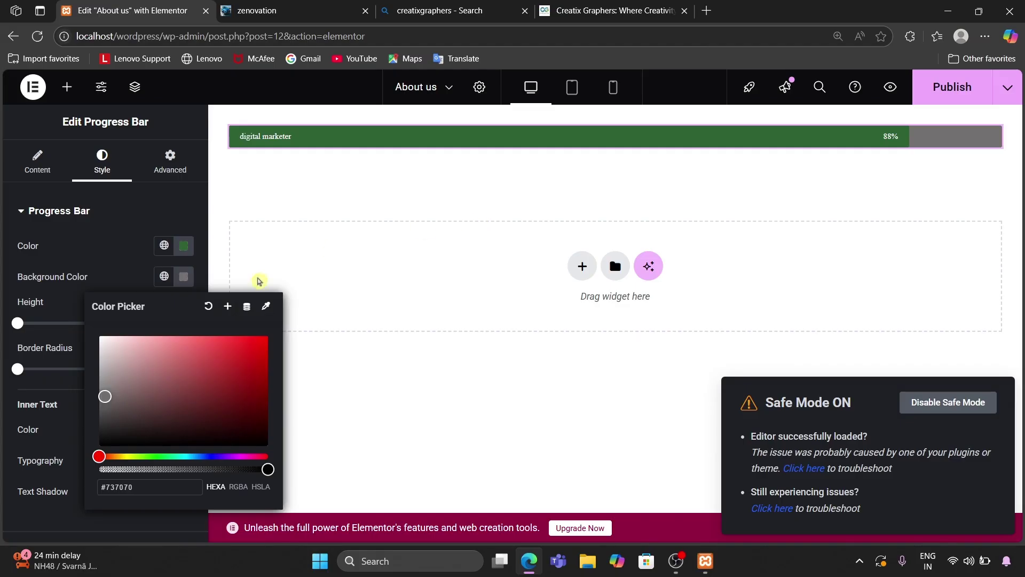
Change the progress bar's background color to red #FF0000 and darken it to #770000
click(201, 353)
drag(223, 340, 290, 297)
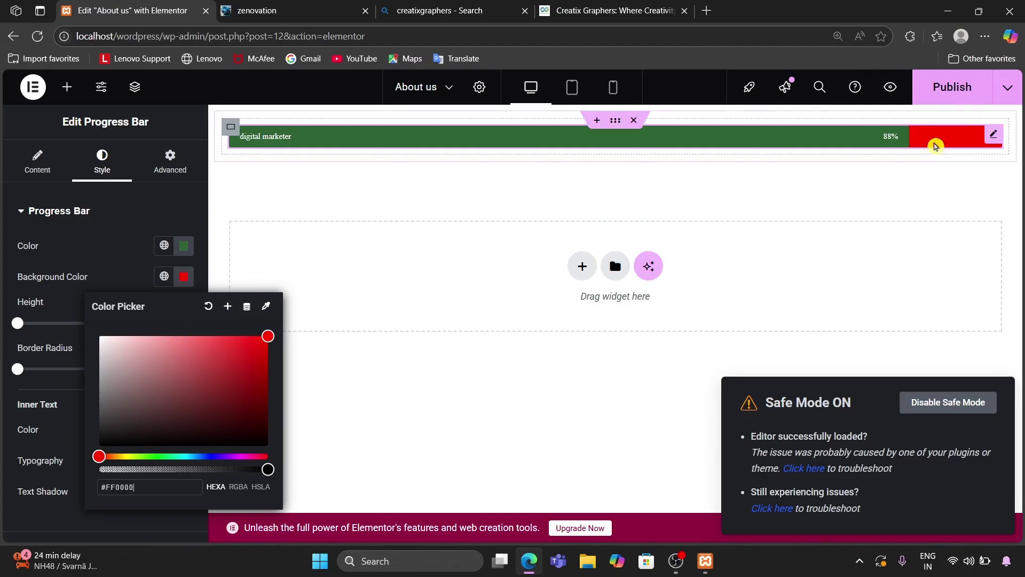
drag(246, 382, 272, 384)
mouse_move(221, 364)
mouse_down()
mouse_move(220, 331)
mouse_move(212, 372)
mouse_move(228, 336)
mouse_move(244, 337)
mouse_move(155, 419)
mouse_move(187, 333)
mouse_move(240, 339)
mouse_move(234, 348)
mouse_move(271, 395)
mouse_up()
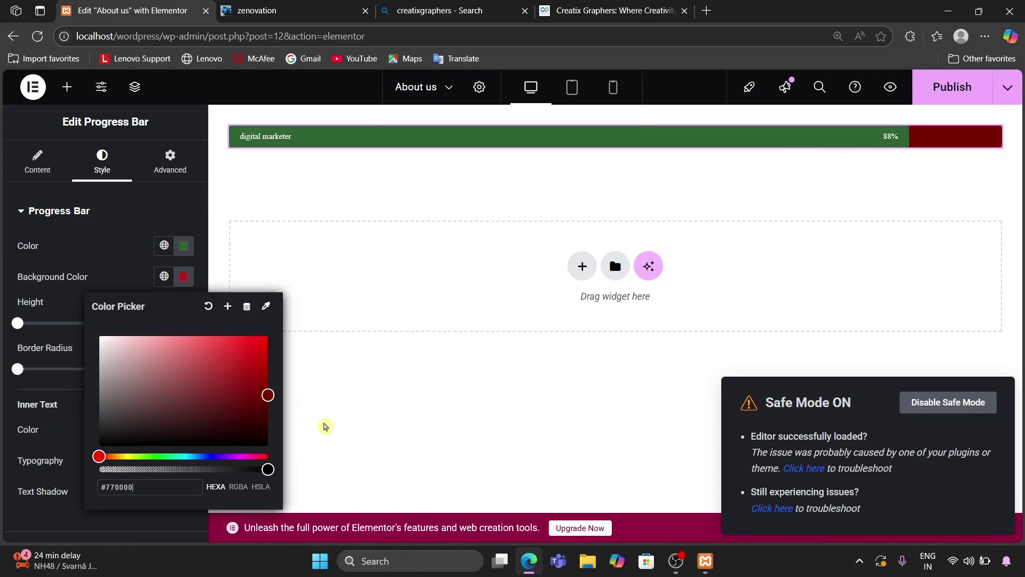
click(421, 304)
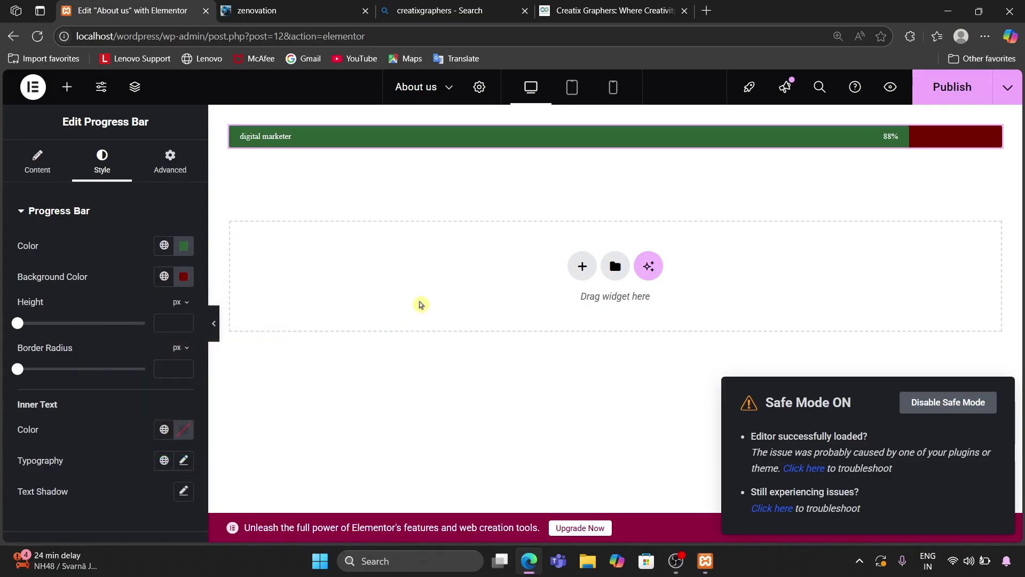
Set the progress bar's background color to white #FFFFFF
click(183, 276)
mouse_move(187, 336)
mouse_down()
mouse_move(179, 364)
mouse_move(126, 382)
mouse_move(66, 305)
mouse_up()
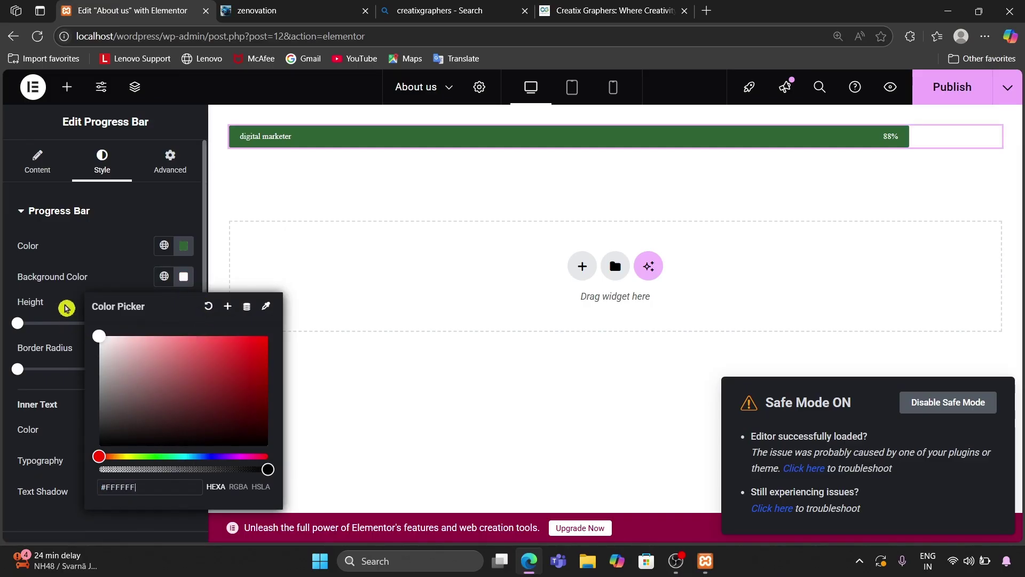
click(374, 226)
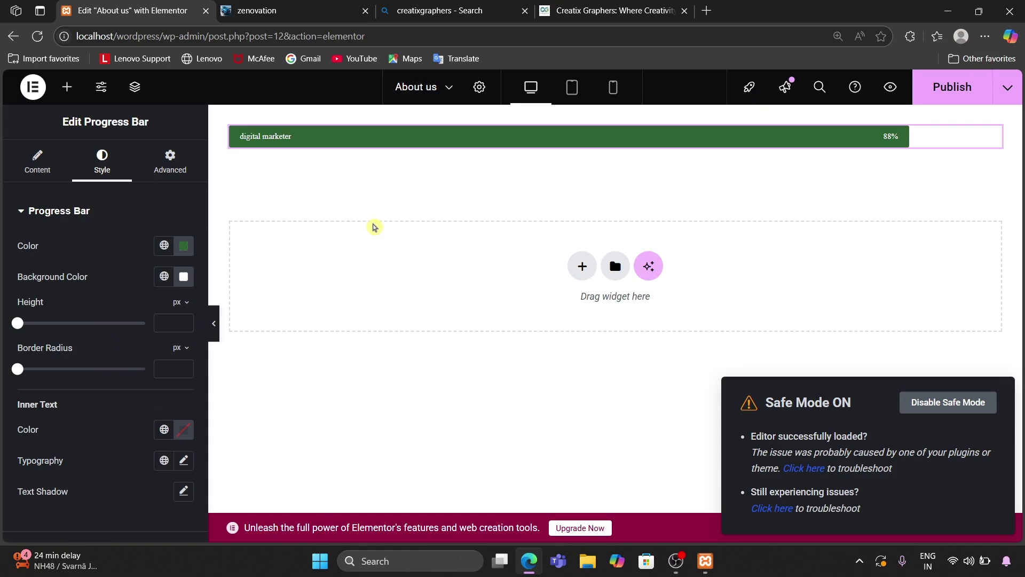
Set the progress bar's height to 47 px and reduce it to 35 px
drag(20, 324, 81, 325)
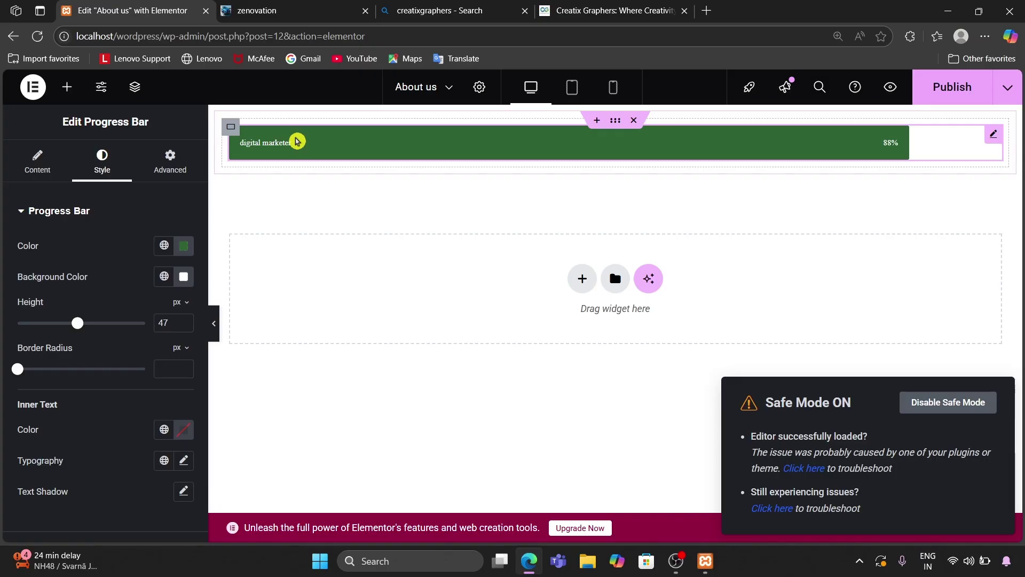
drag(78, 329, 64, 329)
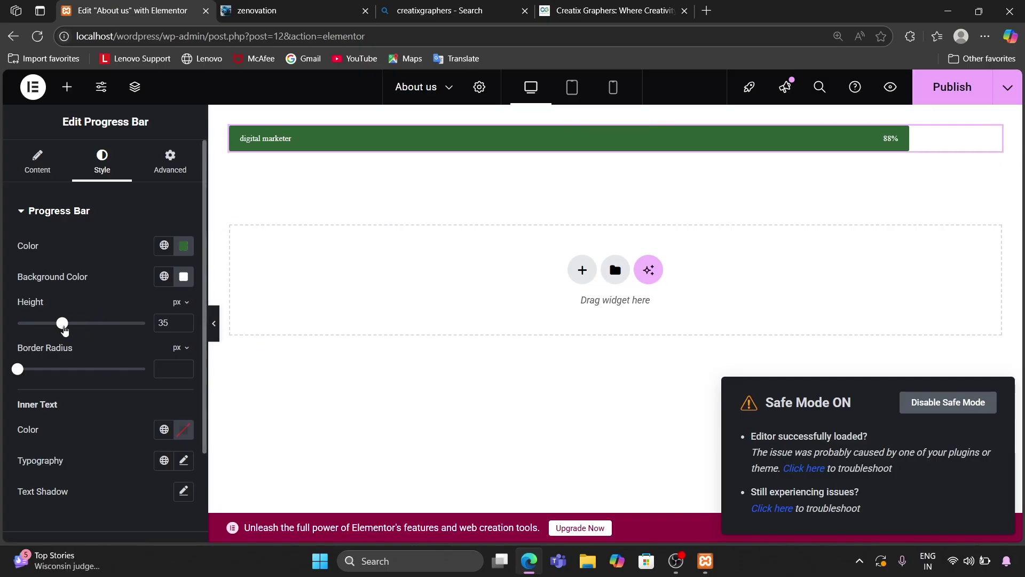
click(397, 138)
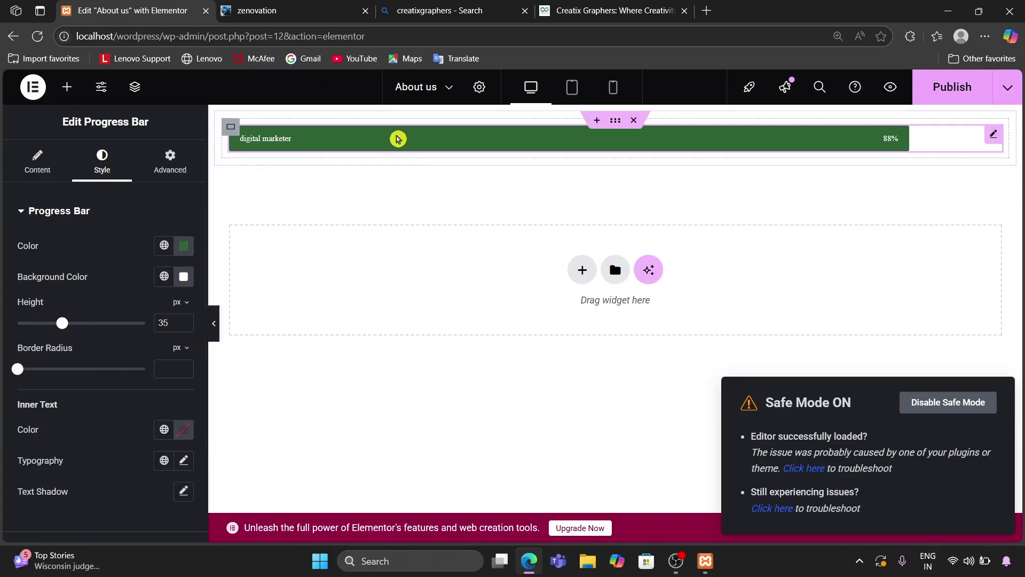
Set the progress bar's border radius to 0 px and inspect its corners up close
mouse_move(21, 375)
mouse_down()
mouse_move(54, 374)
mouse_move(7, 390)
mouse_up()
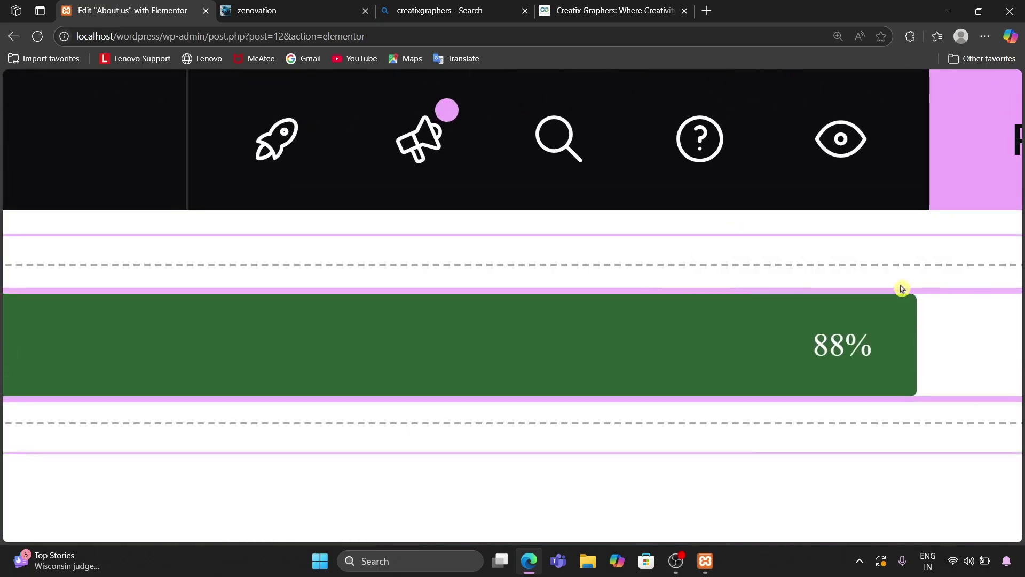
key(ctrl+minus)
key(ctrl+minus)
key(ctrl+minus)
key(ctrl+minus)
key(ctrl+minus)
key(ctrl+minus)
key(ctrl+minus)
key(ctrl+minus)
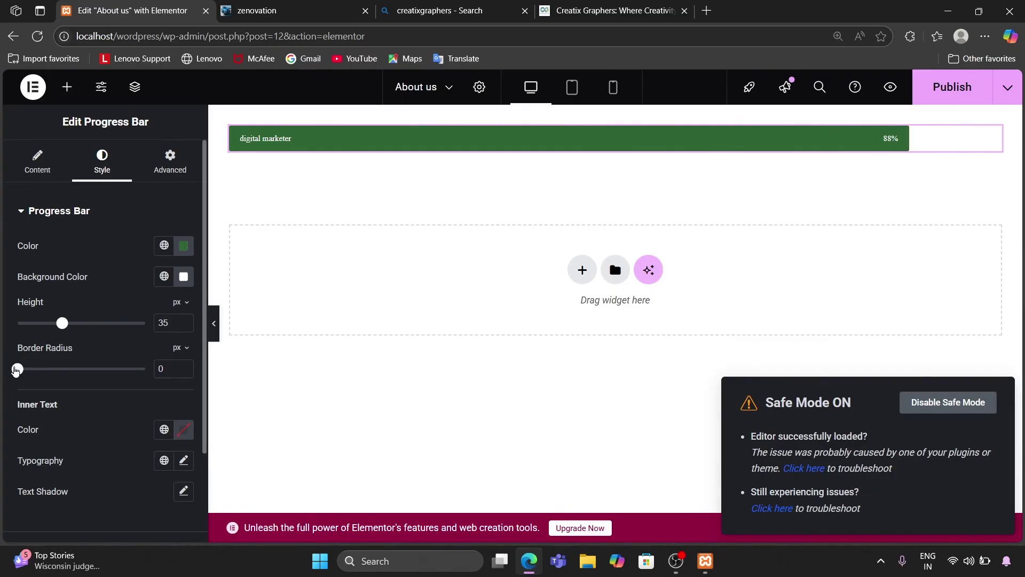
Raise the progress bar's border radius to 100 px and inspect the rounded end up close
drag(16, 370, 165, 373)
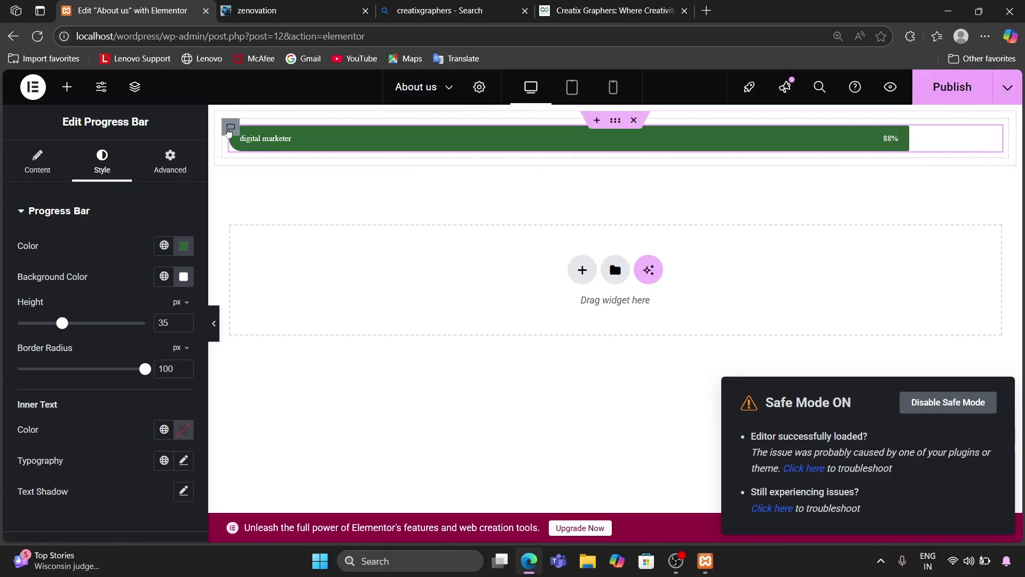
scroll(230, 128, up, 5)
scroll(229, 133, up, 3)
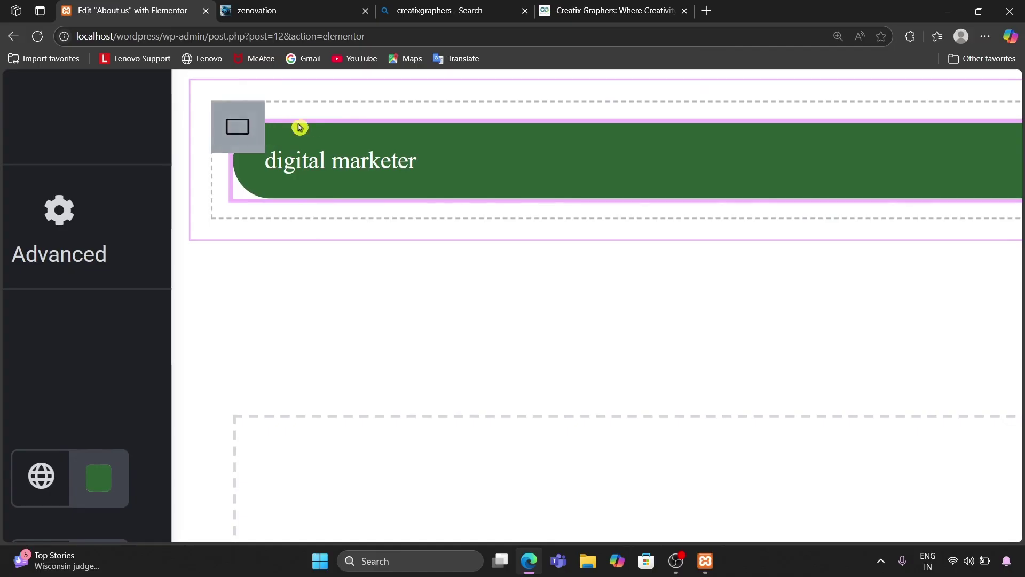
scroll(257, 200, down, 8)
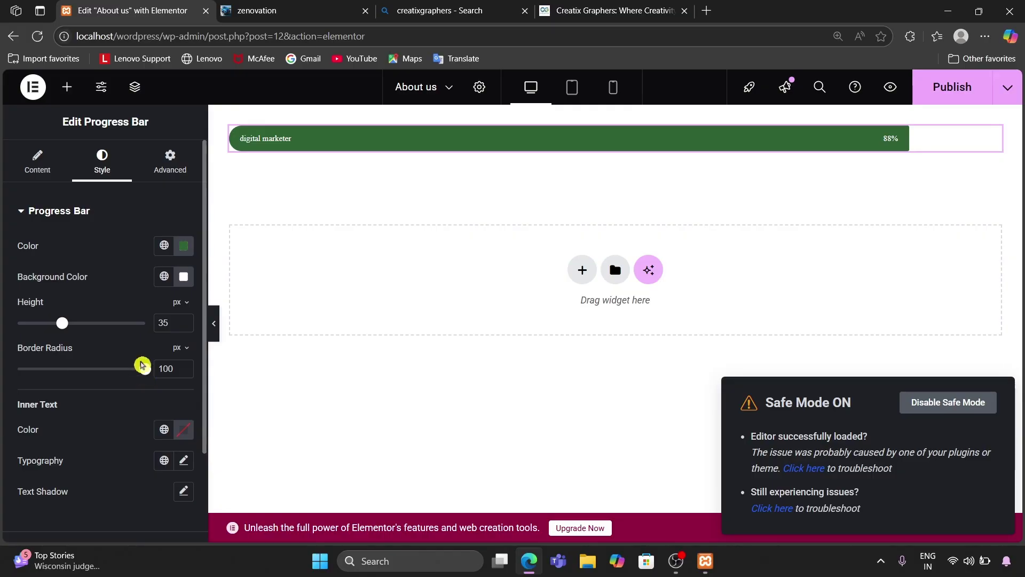
Try border radii of 17, 10 and 54 px on the progress bar and check the available units
drag(141, 367, 38, 369)
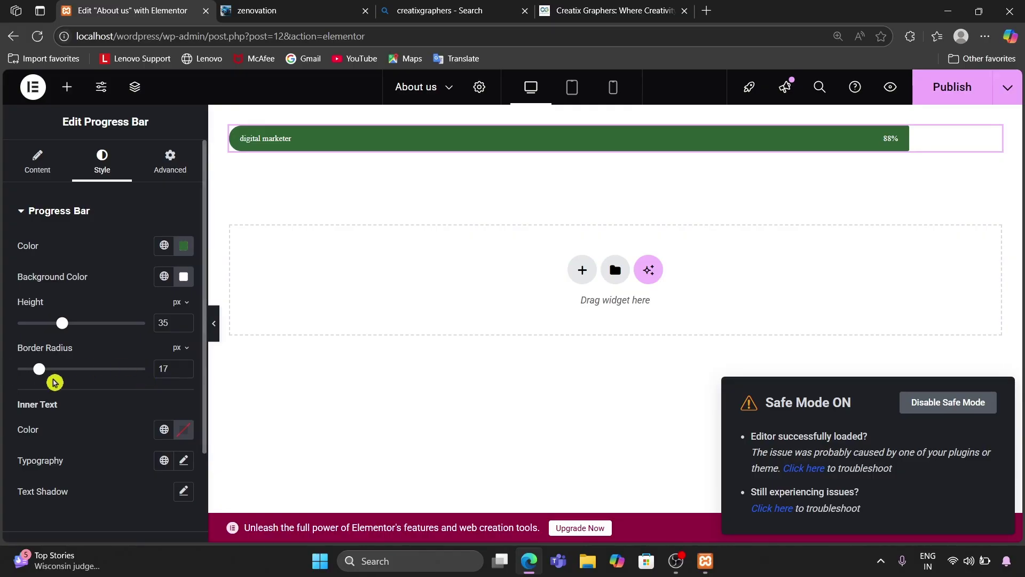
drag(40, 373, 30, 370)
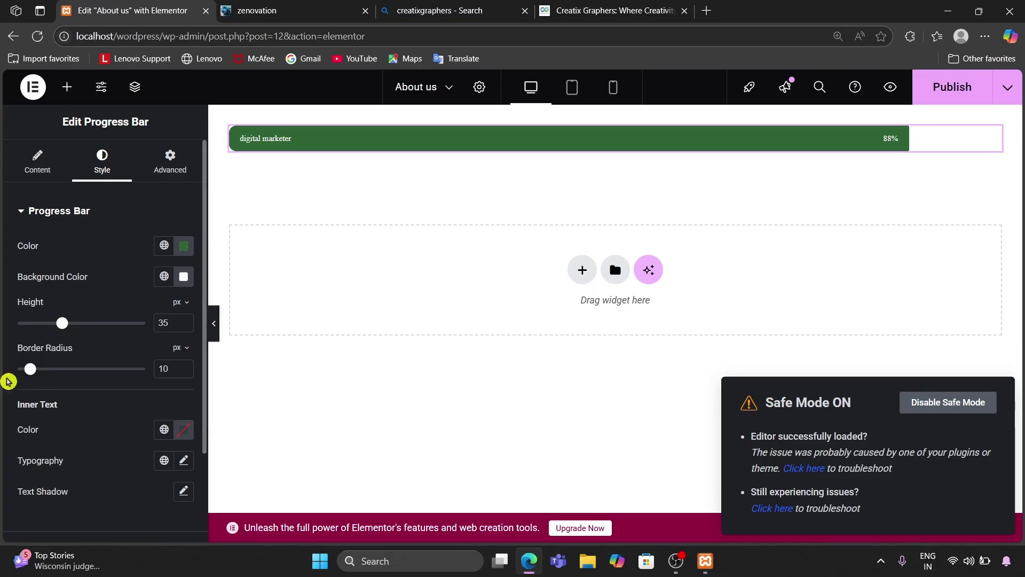
drag(29, 374, 9, 376)
click(86, 368)
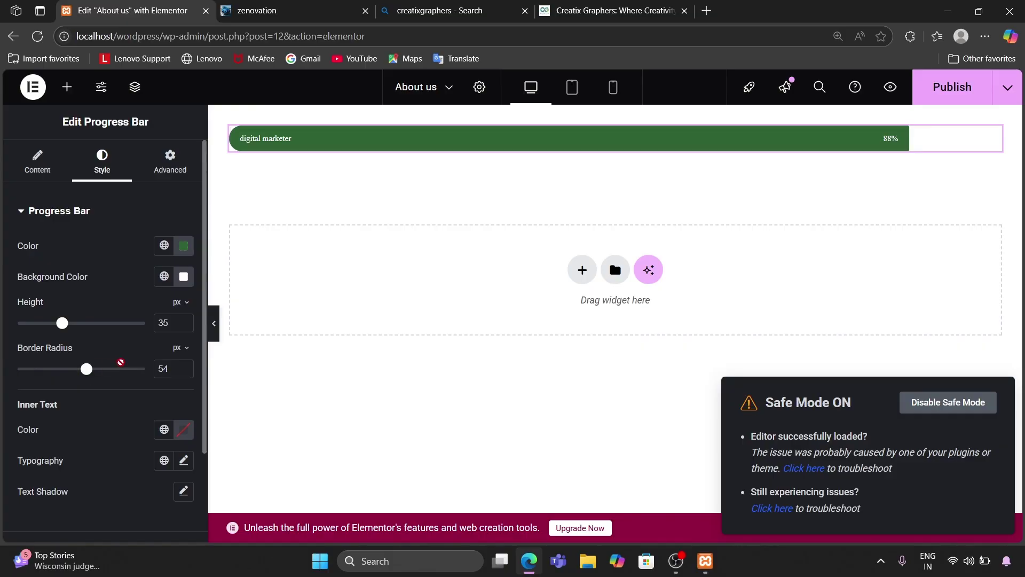
click(187, 349)
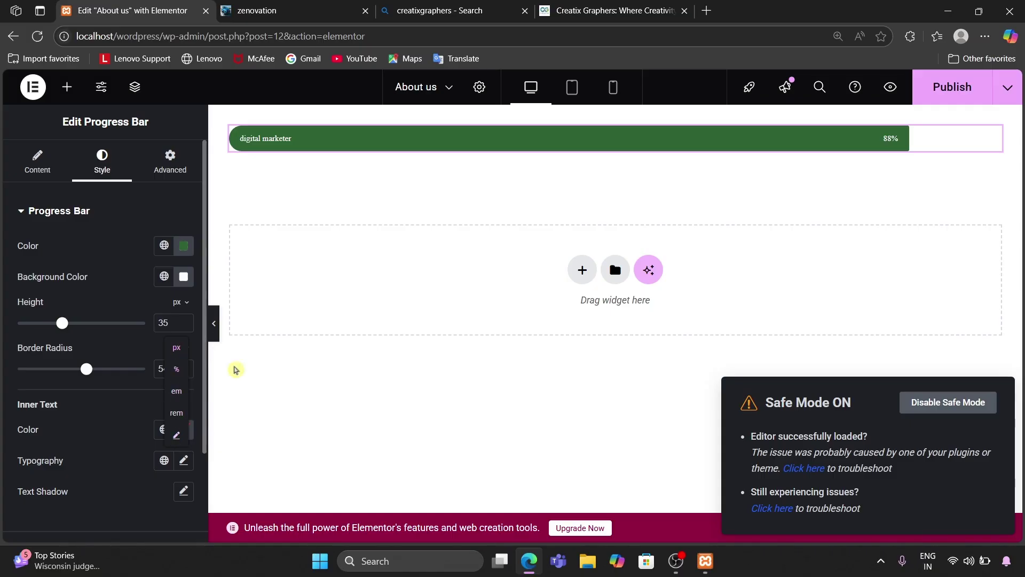
click(335, 336)
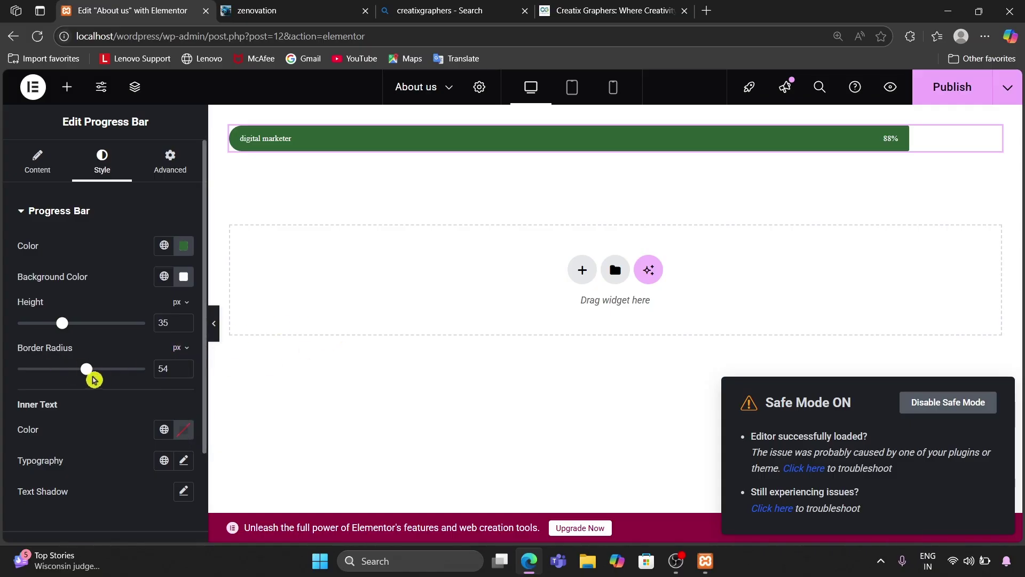
Reset the progress bar's border radius to 0 px
drag(87, 368, 3, 426)
scroll(112, 377, down, 2)
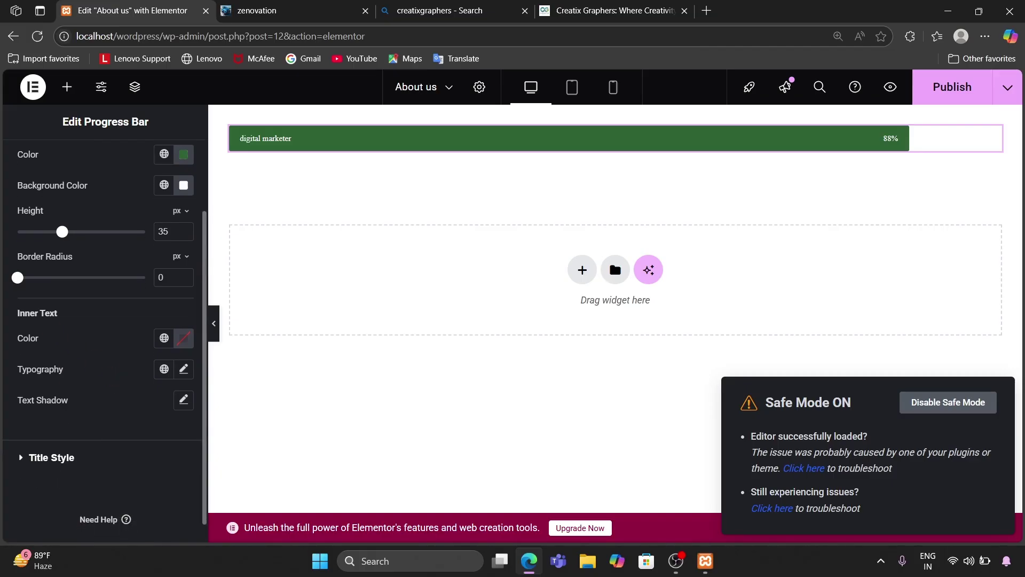
scroll(5, 373, up, 2)
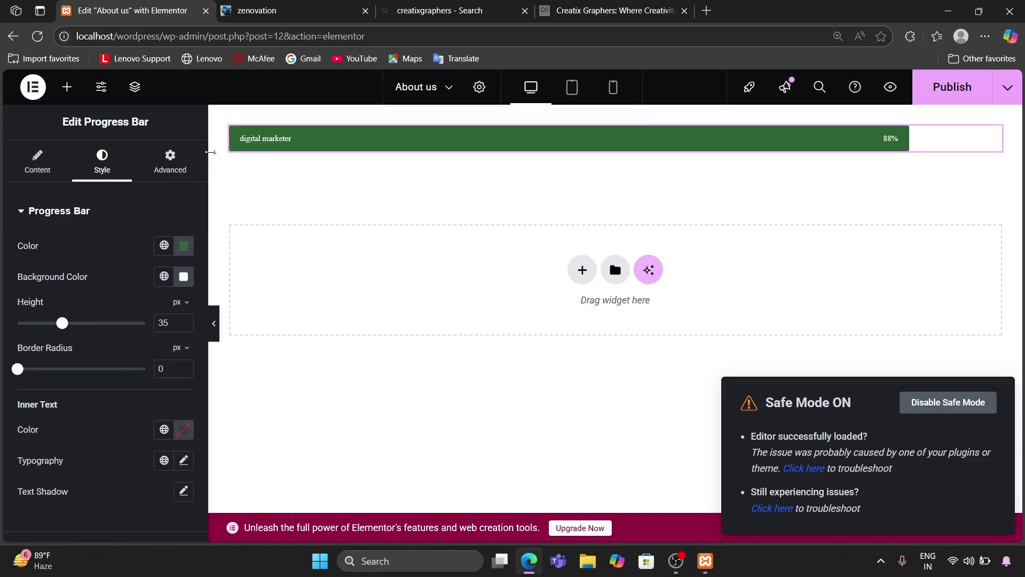
Color the progress bar's inner text red #FF0000, and change it to white #FFFFFF
click(187, 433)
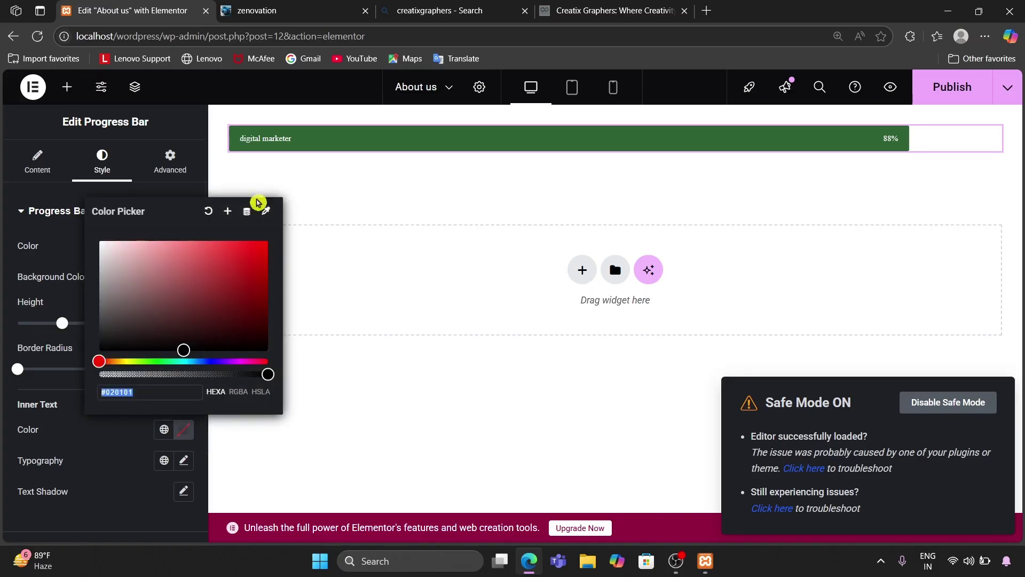
drag(187, 300, 288, 183)
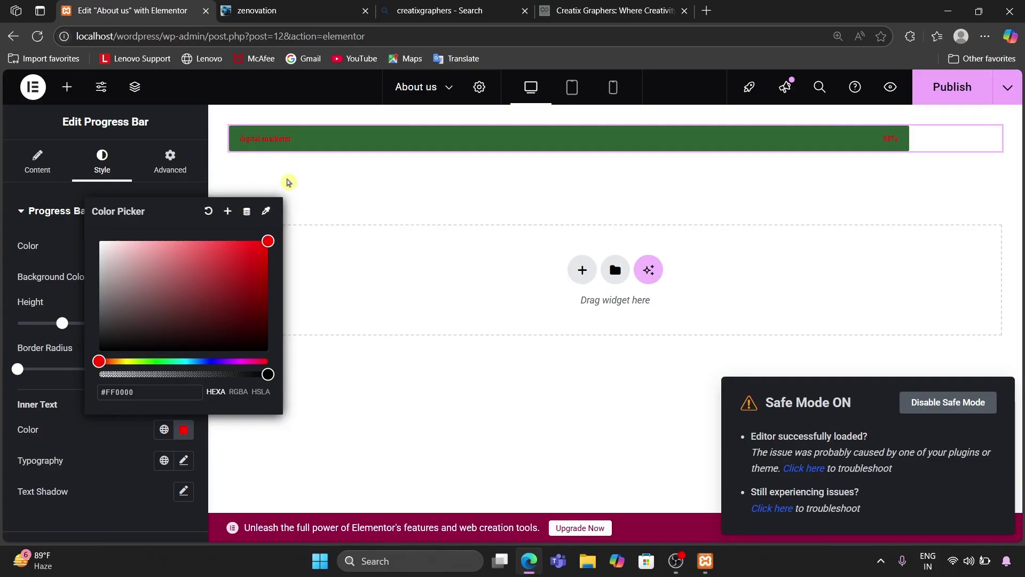
mouse_move(269, 136)
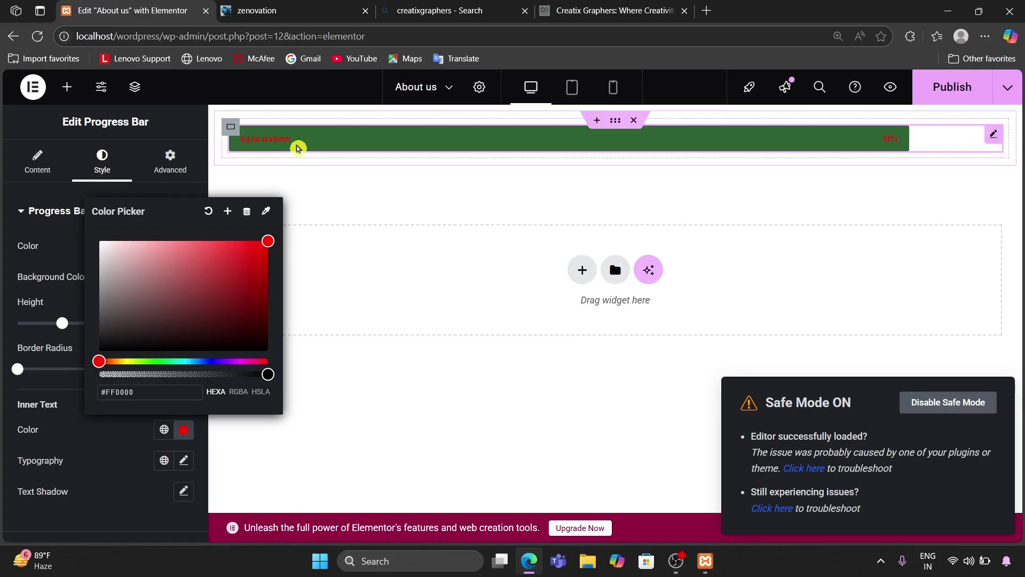
drag(268, 241, 8, 205)
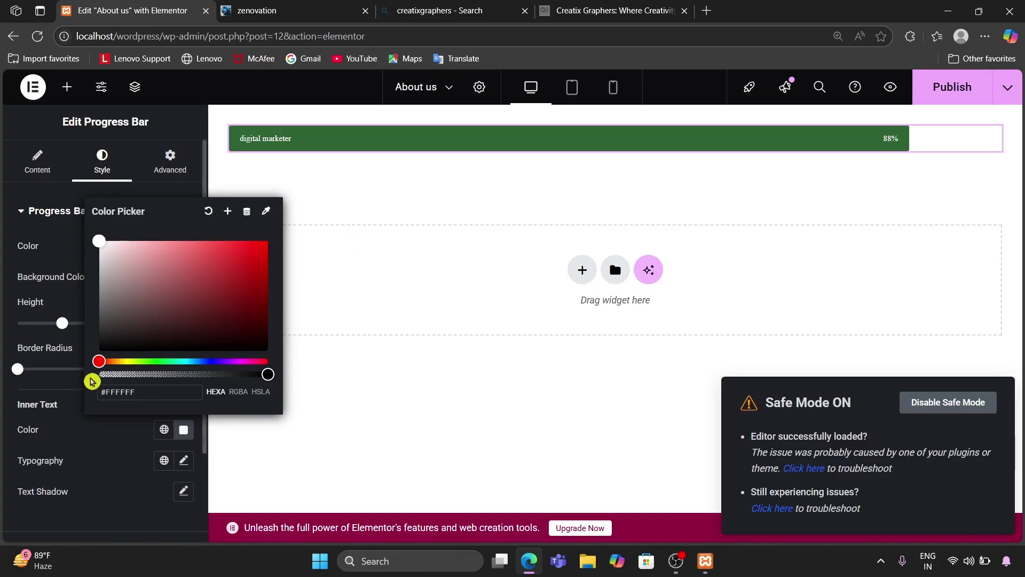
Try green #00A108 as the inner text color and return it to white #FFFFFF
drag(98, 361, 156, 372)
drag(207, 289, 291, 286)
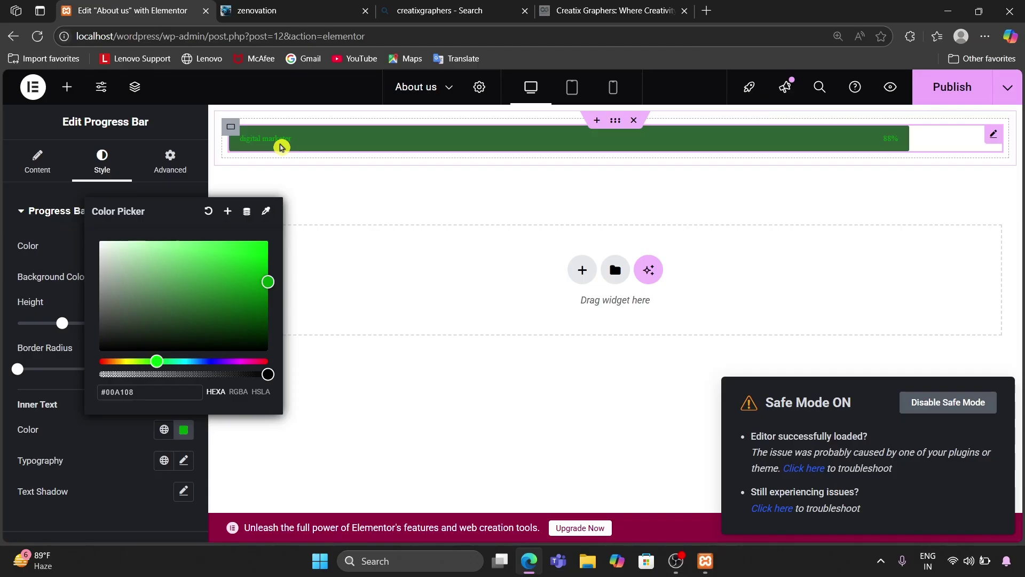
click(161, 314)
drag(160, 311, 40, 221)
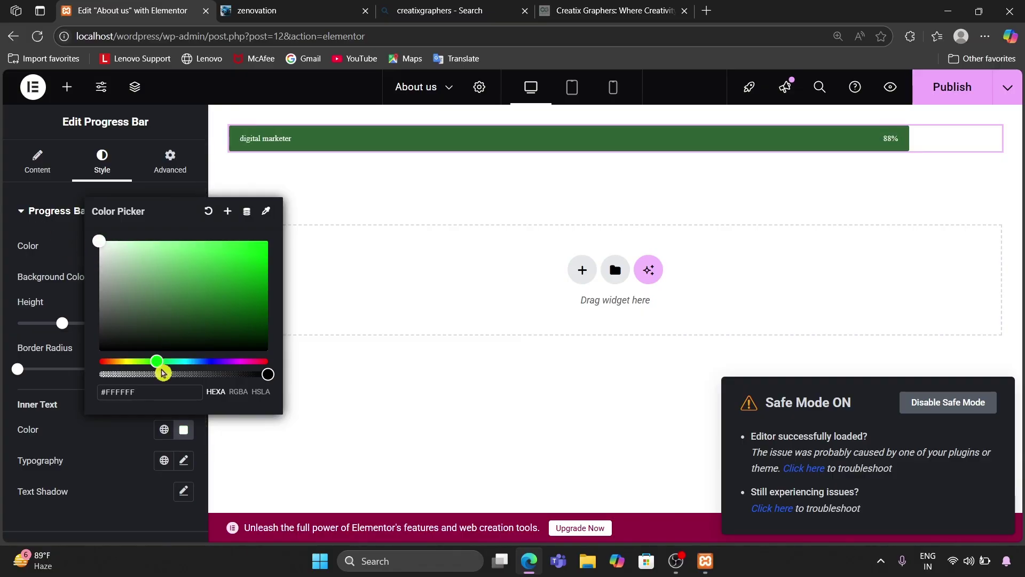
Set the progress bar's inner text color to black #000000
drag(159, 361, 176, 361)
drag(195, 301, 99, 374)
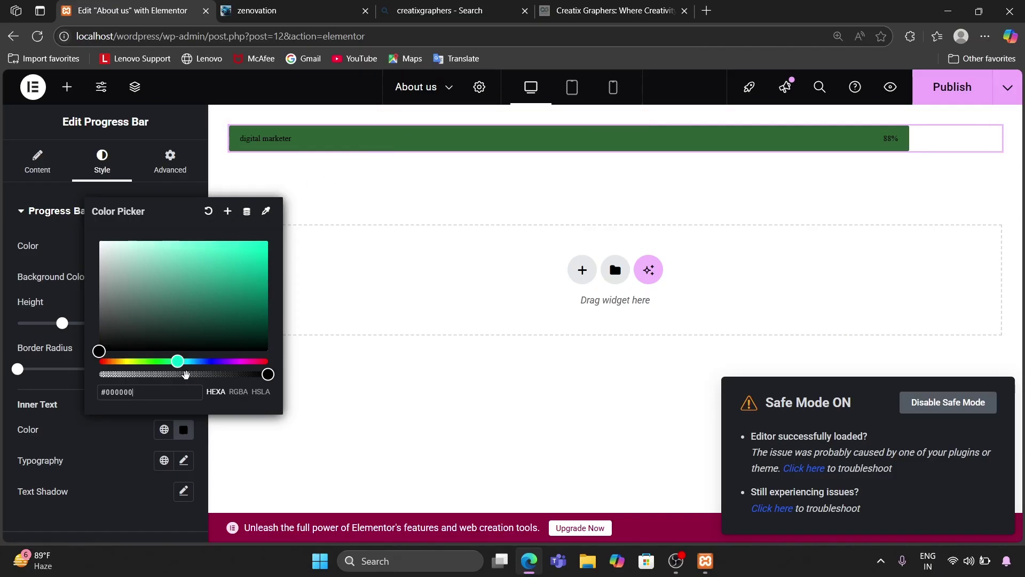
drag(177, 362, 159, 362)
click(220, 301)
drag(248, 343, 286, 386)
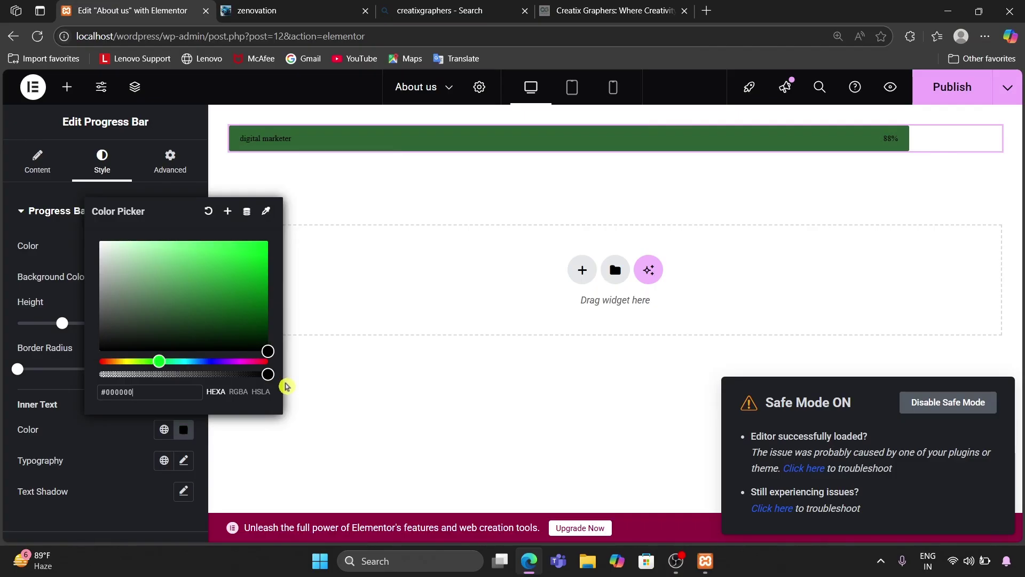
Set the progress bar's inner text color to white #FFFFFF
drag(286, 386, 326, 224)
click(217, 339)
drag(217, 338, 37, 220)
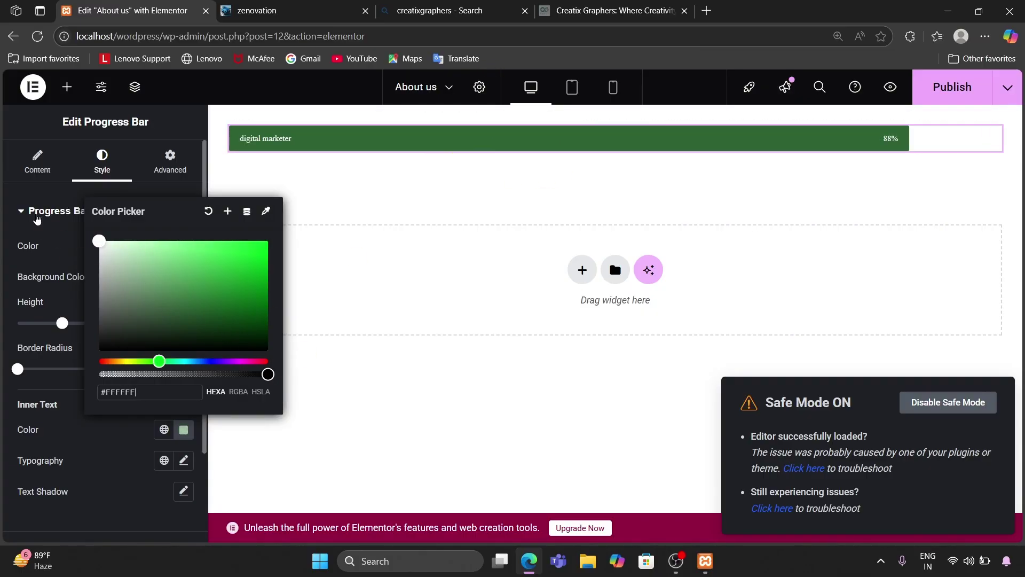
click(360, 210)
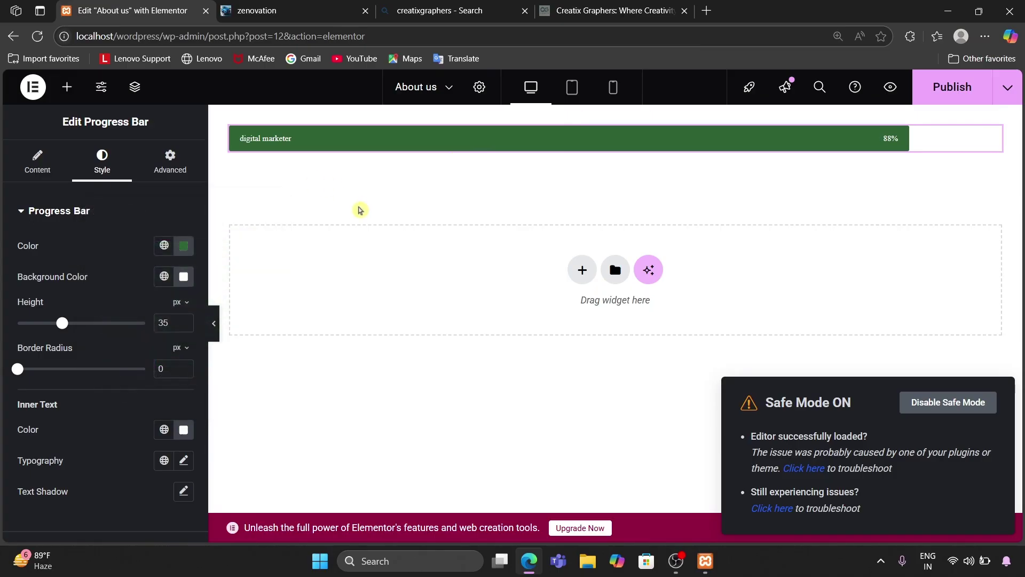
Try ADLaM Display as the inner text's font family and change the font to Aboreto
click(183, 460)
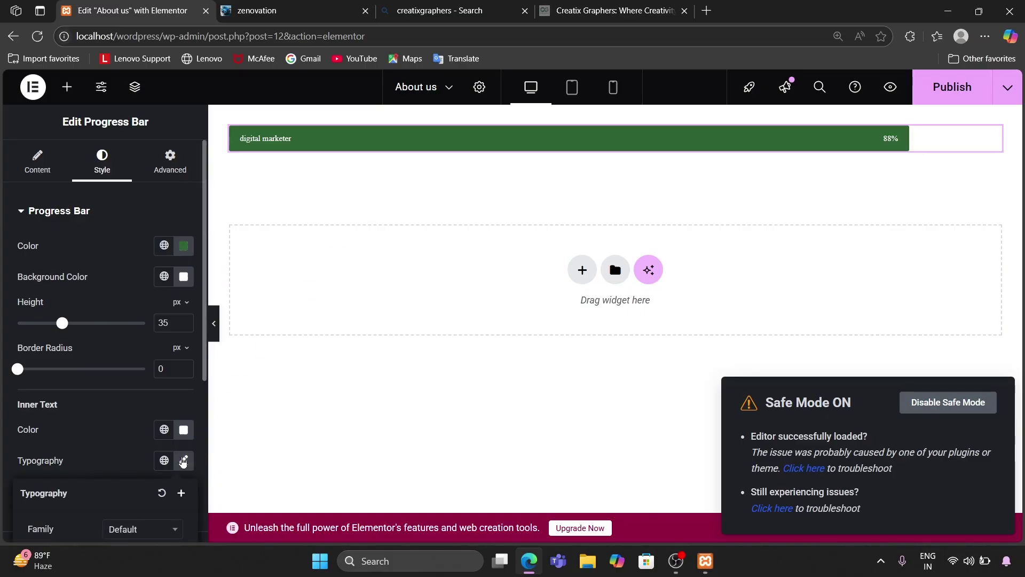
scroll(172, 450, down, 5)
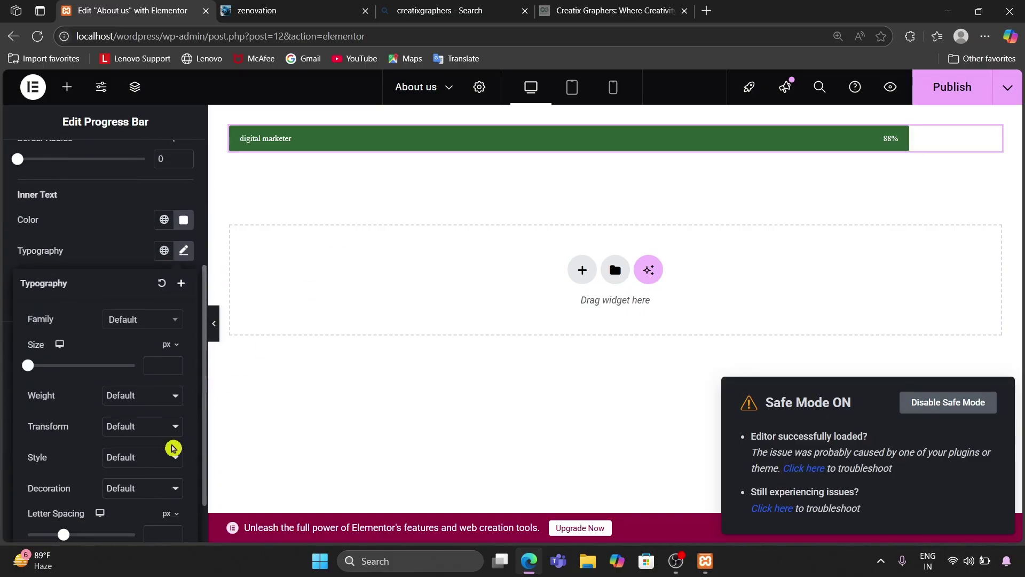
click(149, 274)
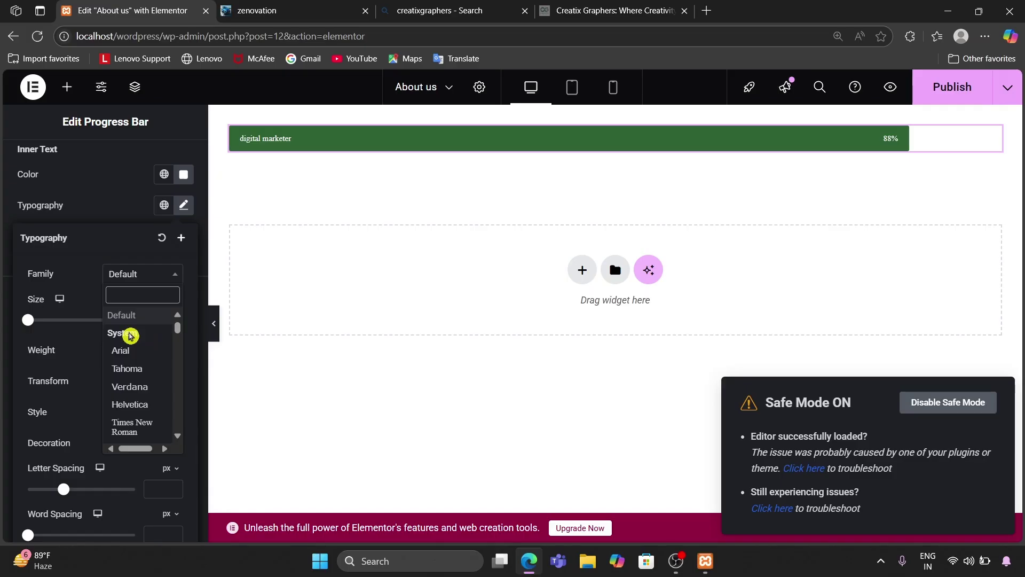
scroll(131, 342, down, 2)
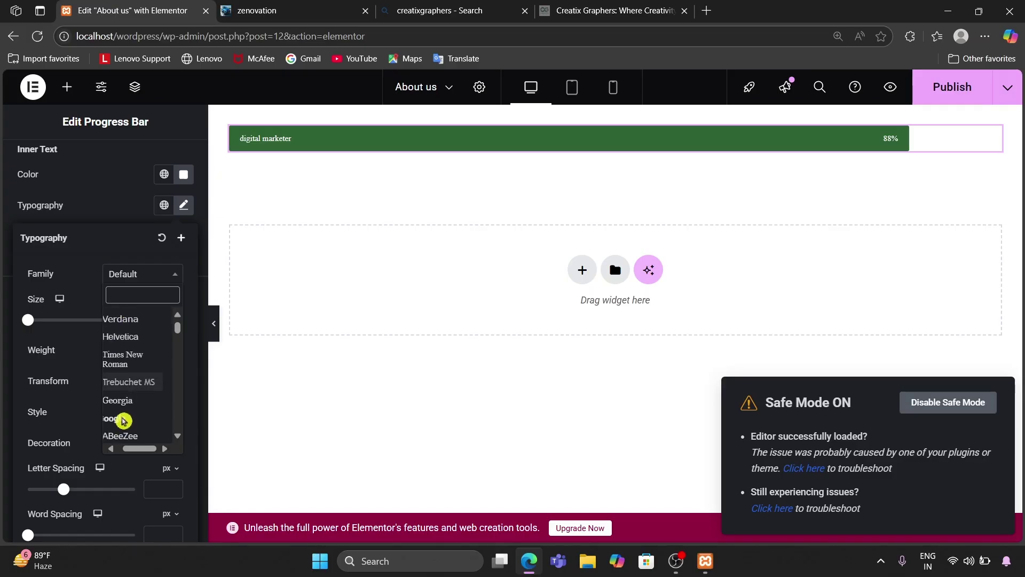
scroll(125, 411, down, 1)
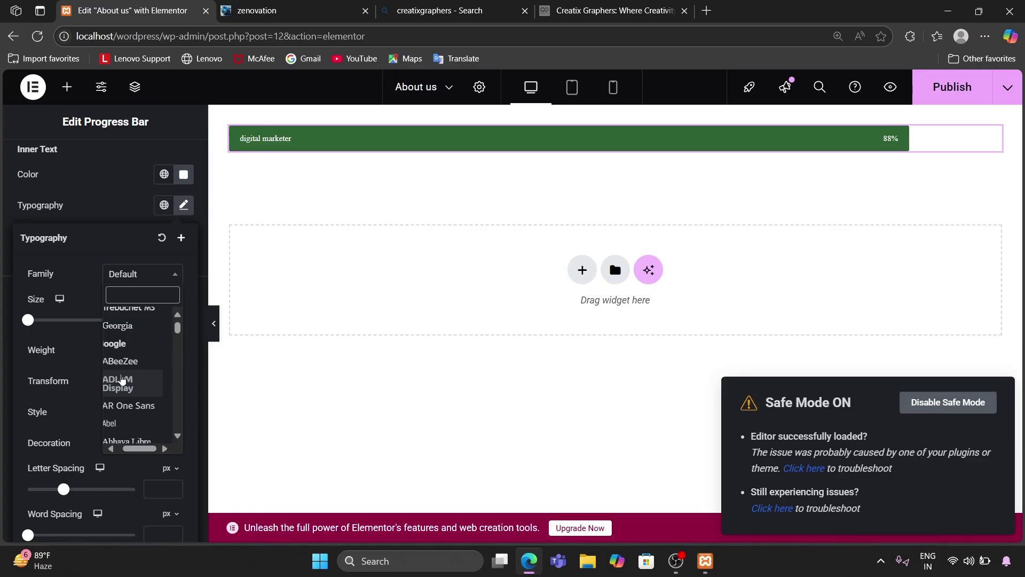
click(104, 448)
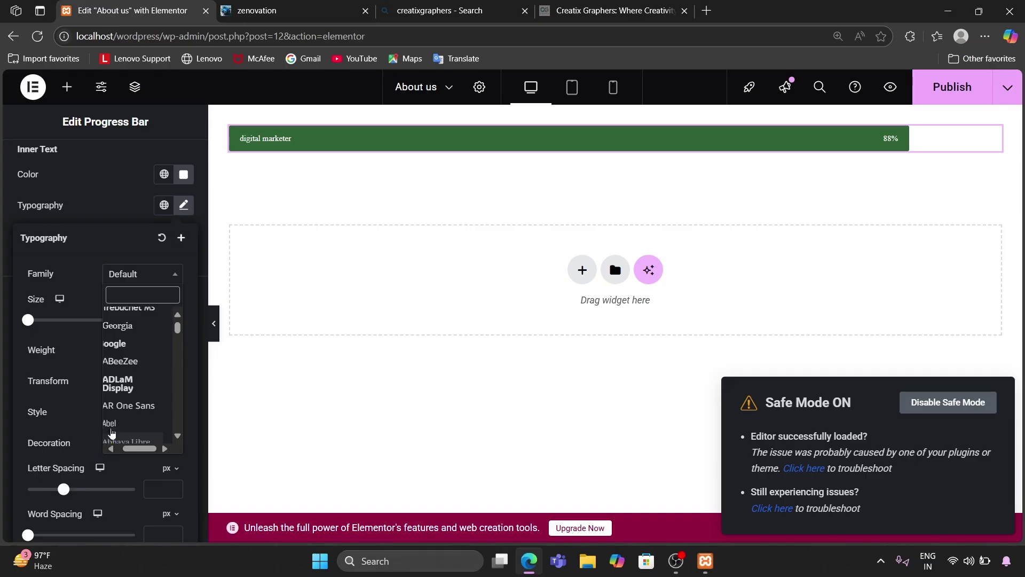
click(133, 384)
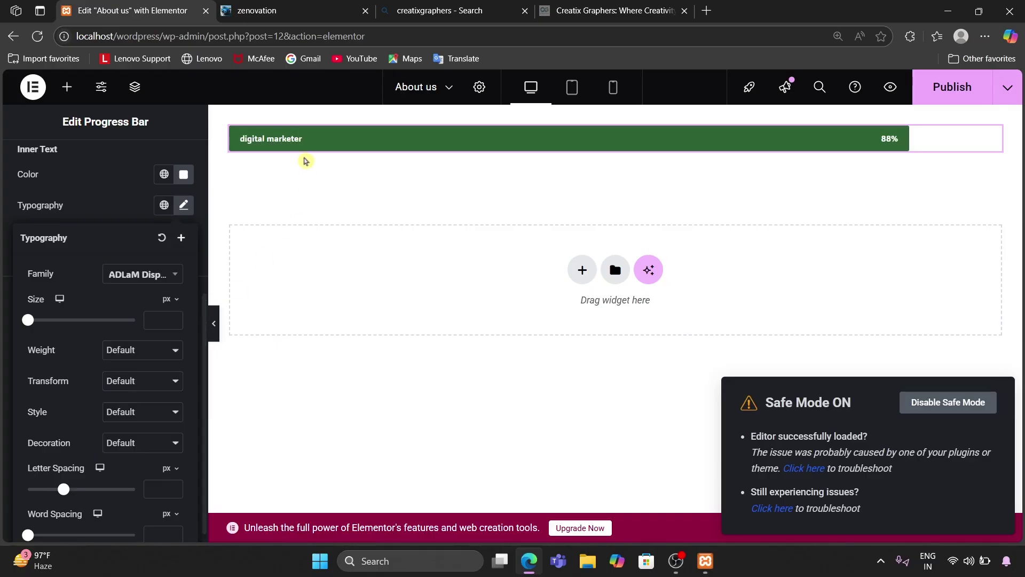
click(167, 281)
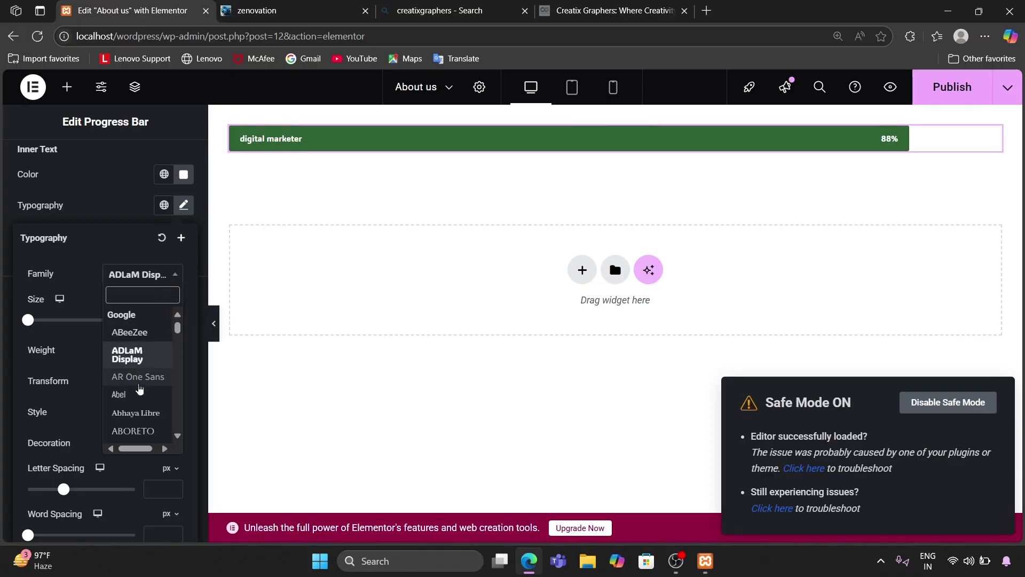
click(136, 431)
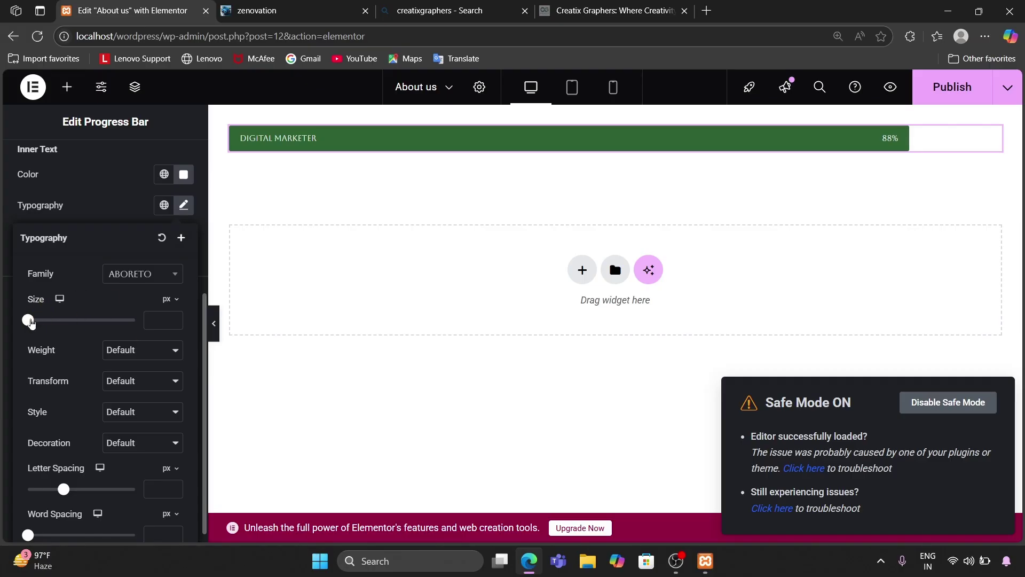
Set the inner text's font size to 12 px and its weight to 700 (Bold)
mouse_move(30, 320)
mouse_down()
mouse_move(72, 320)
mouse_move(39, 327)
mouse_up()
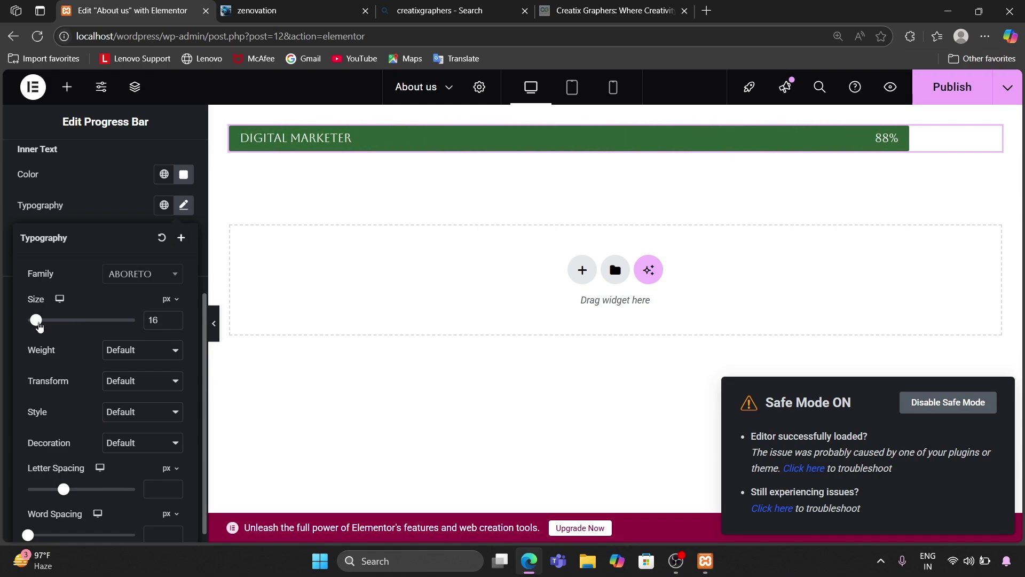
drag(39, 326, 37, 328)
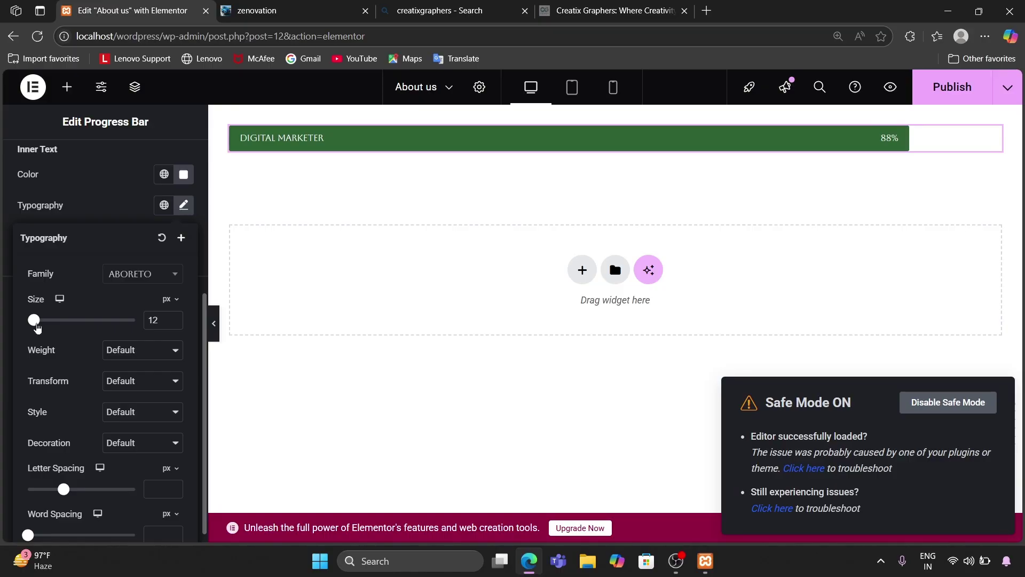
click(167, 357)
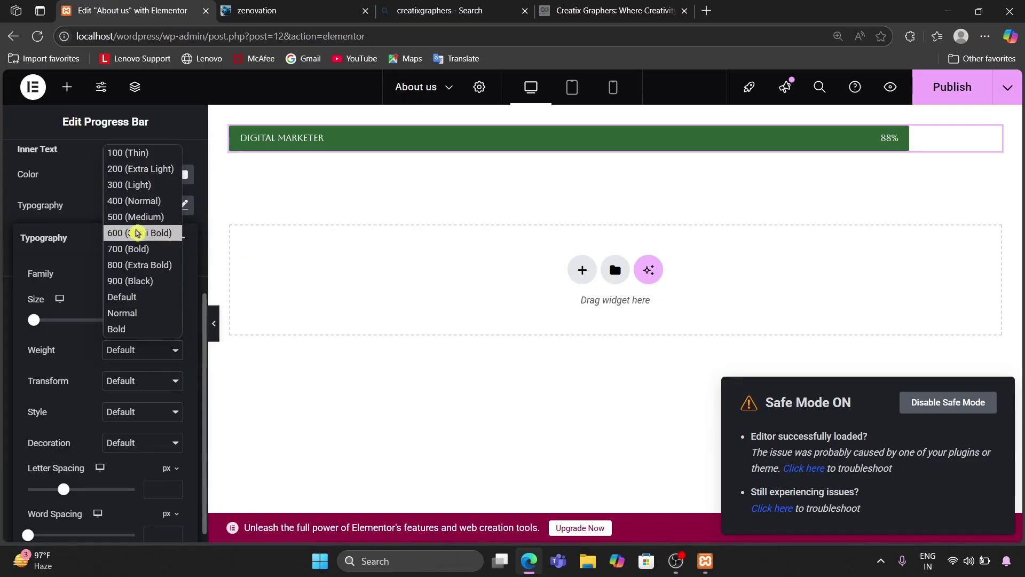
click(132, 253)
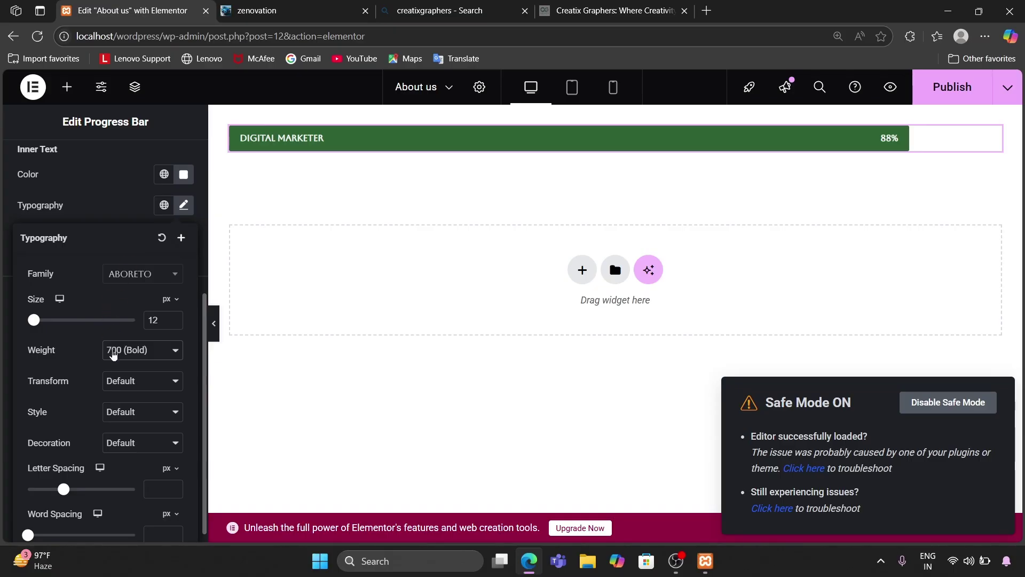
Try the Uppercase, Lowercase and Capitalize transforms on the inner text and return the transform to Default
click(121, 378)
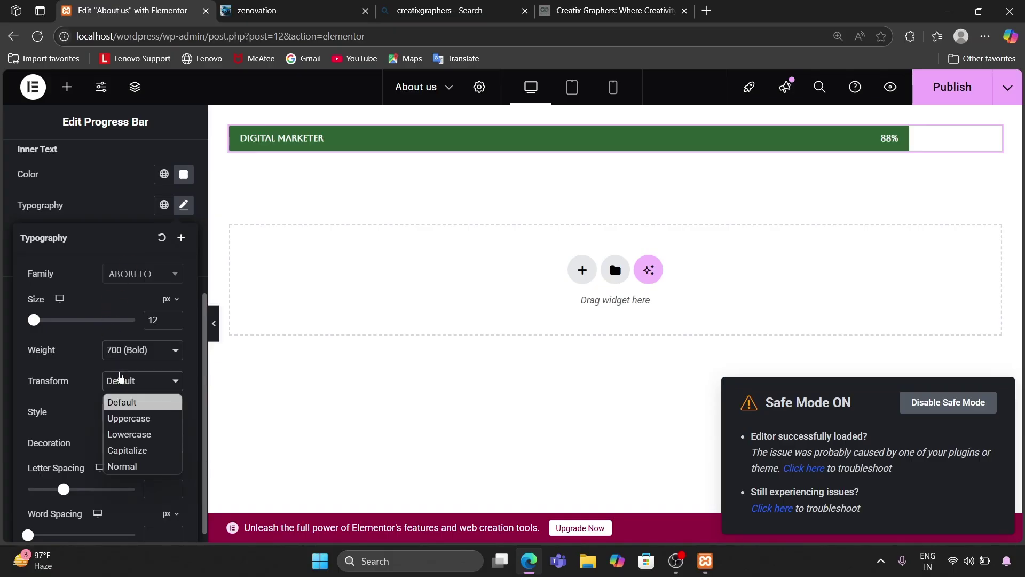
click(127, 418)
click(158, 380)
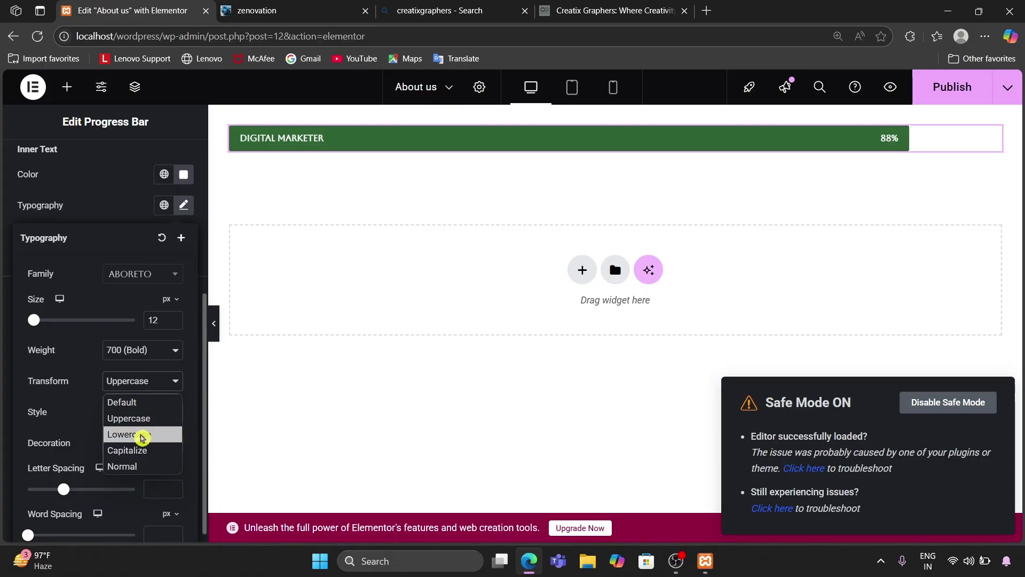
click(140, 432)
click(157, 381)
click(137, 451)
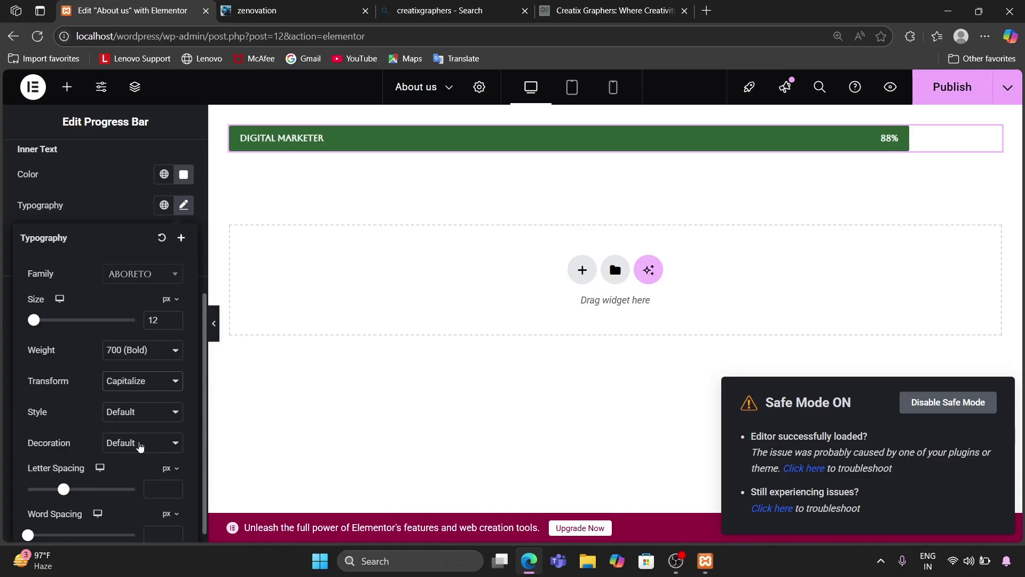
click(147, 382)
click(139, 404)
Try the Italic font style on the inner text and set the style to Normal
scroll(139, 408, down, 1)
click(134, 399)
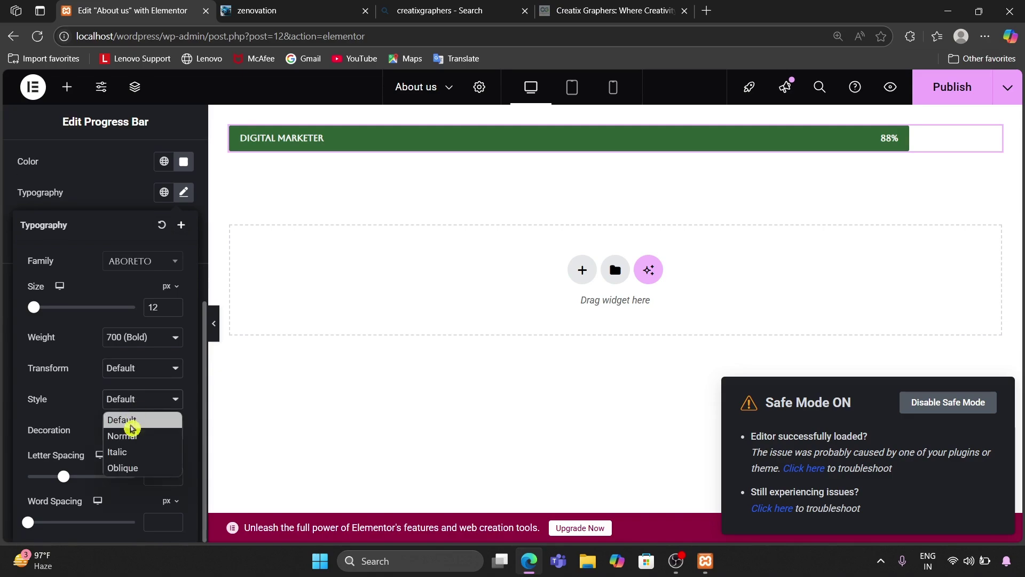
click(130, 455)
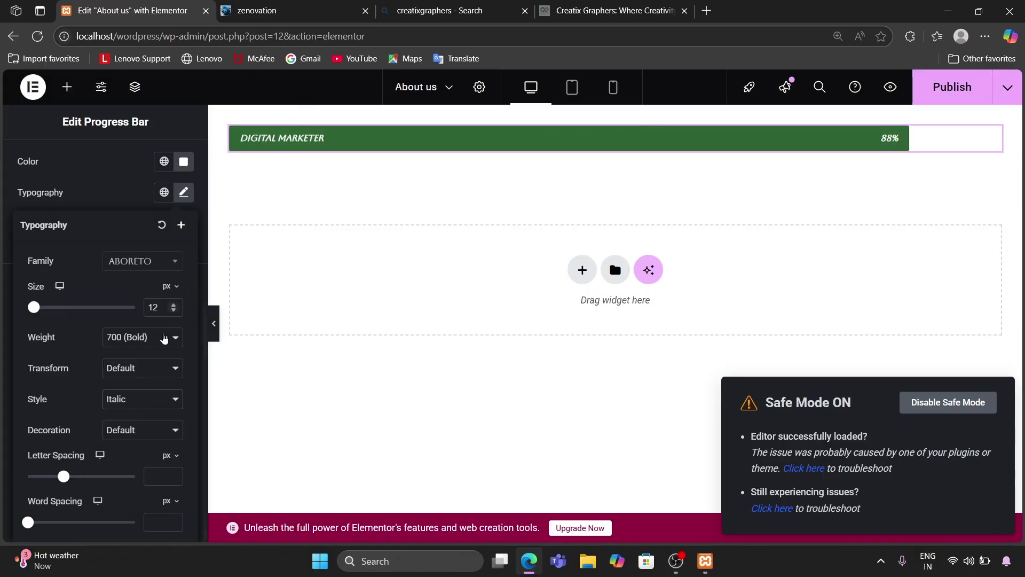
click(135, 396)
click(130, 434)
Try the Overline decoration on the inner text and return the decoration to Default
click(138, 435)
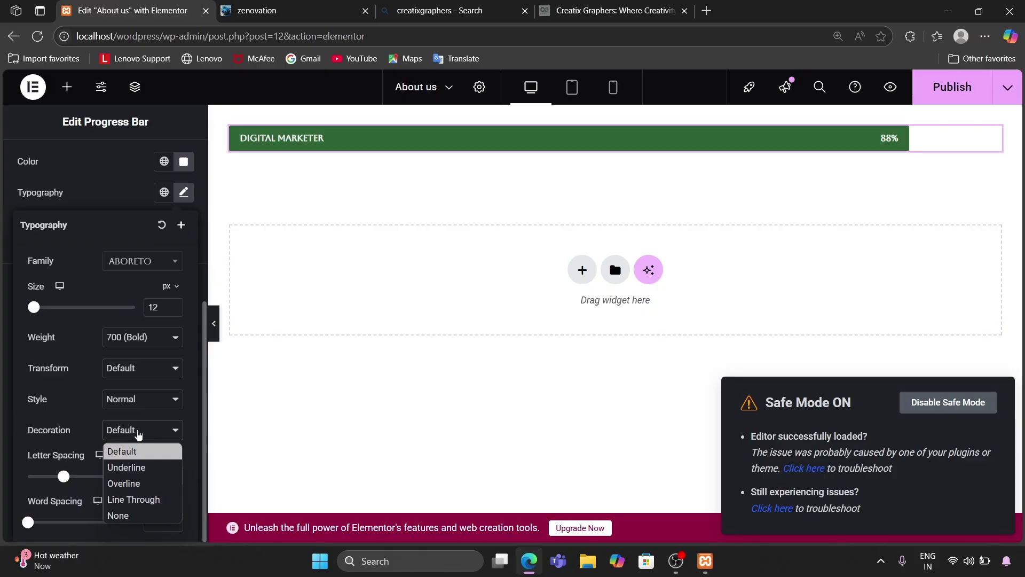
click(128, 486)
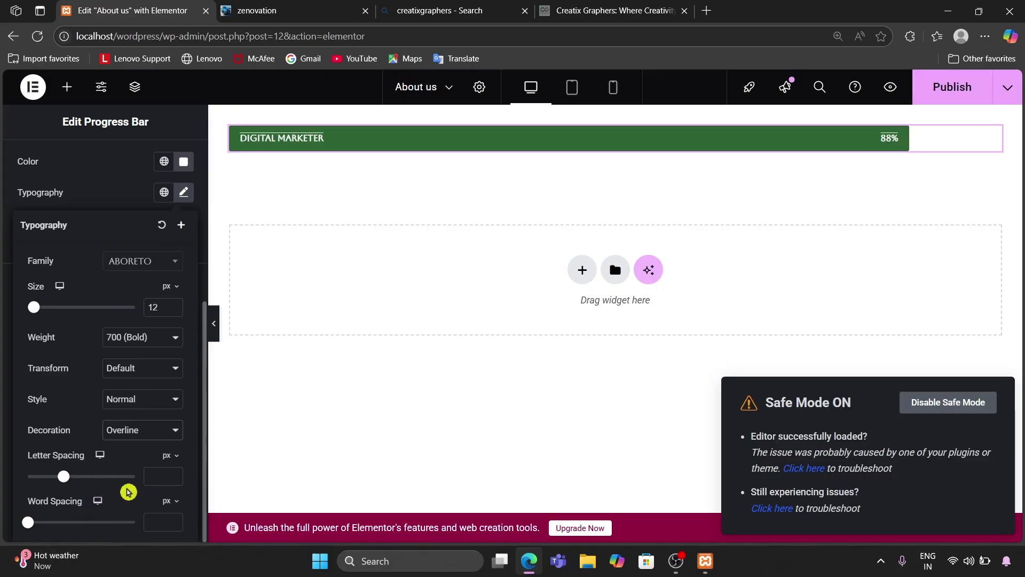
click(147, 431)
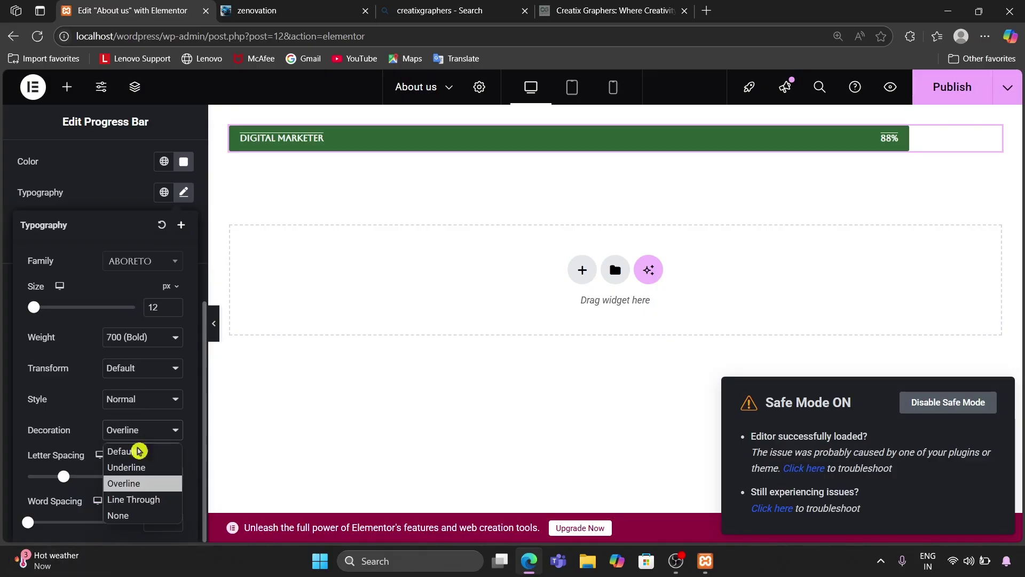
click(123, 451)
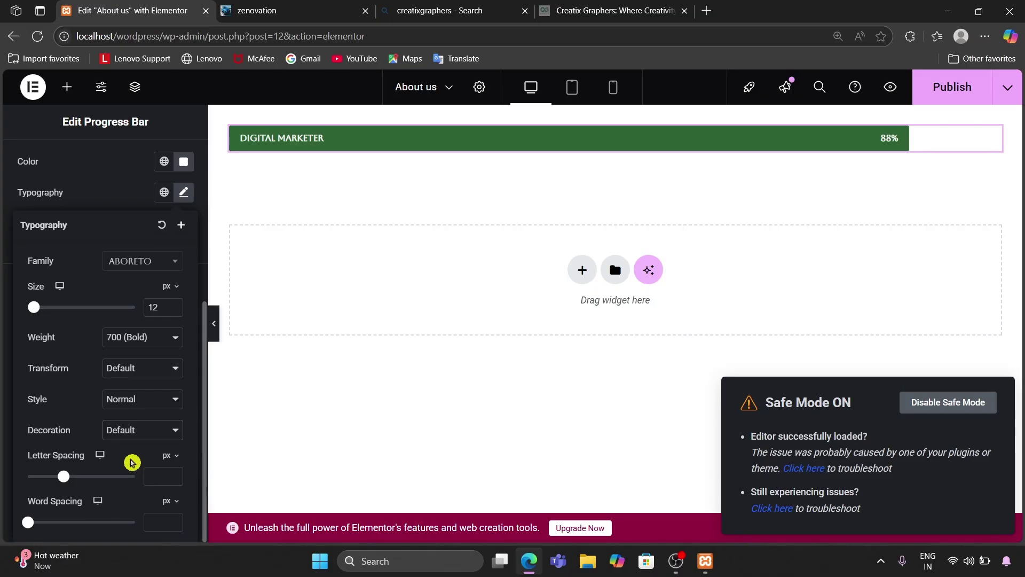
Set the inner text's letter spacing to 3.6 px after trying 10 px, and its word spacing to 0 px
drag(65, 478, 137, 479)
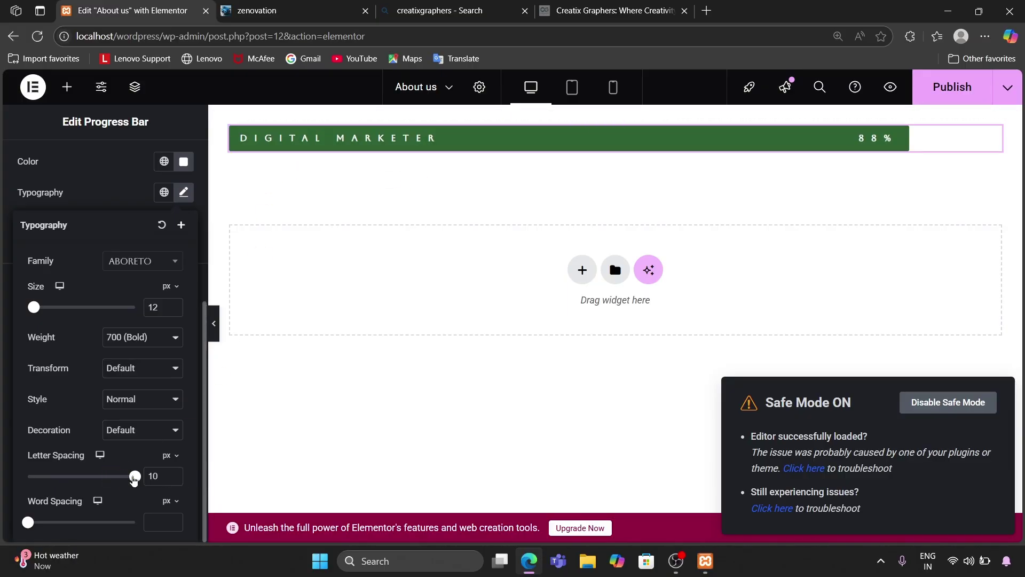
drag(135, 476, 93, 491)
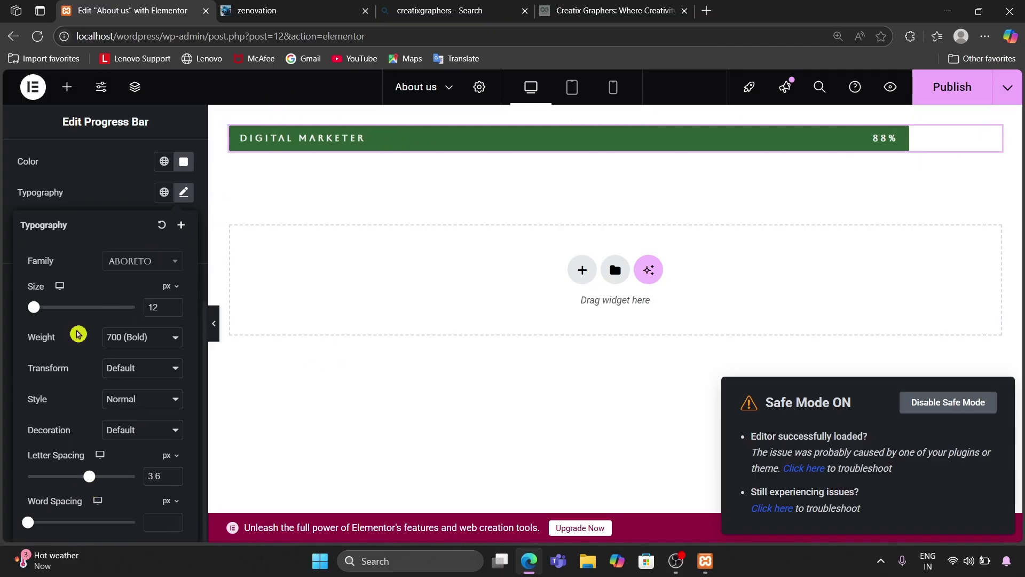
mouse_move(29, 527)
mouse_down()
mouse_move(70, 523)
mouse_move(37, 523)
mouse_up()
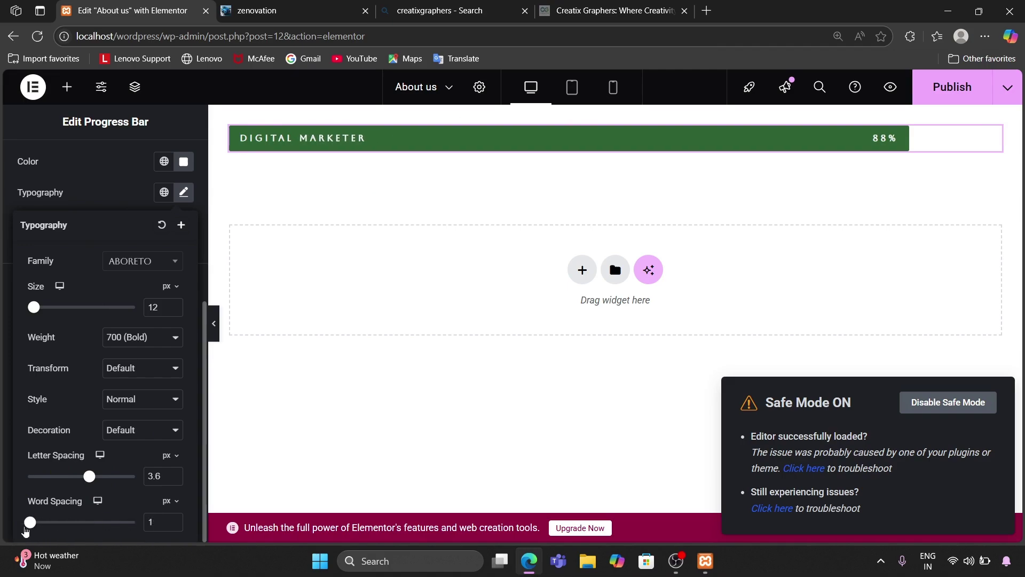
click(5, 509)
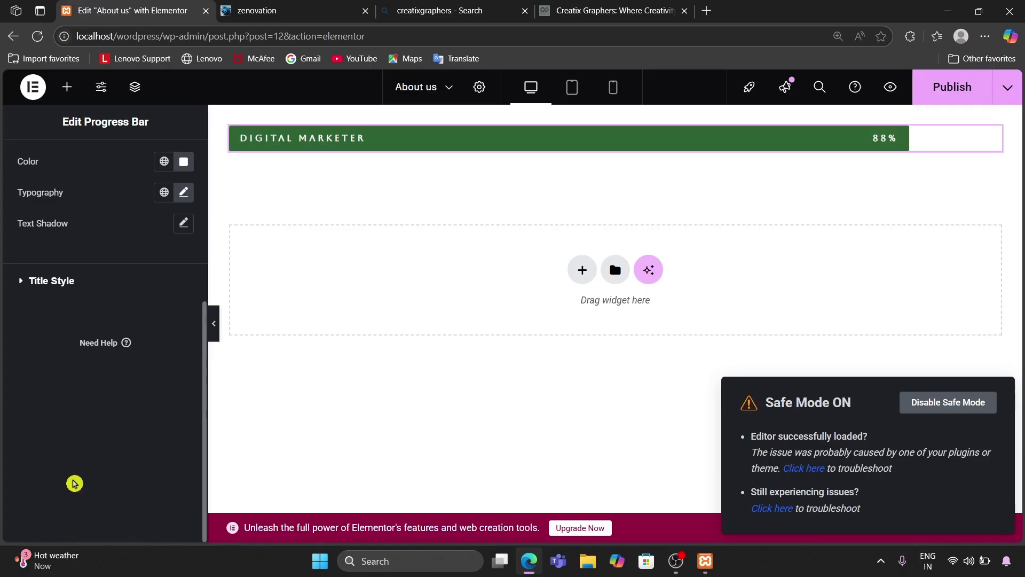
Reset the inner text's letter spacing to 0 px
click(185, 194)
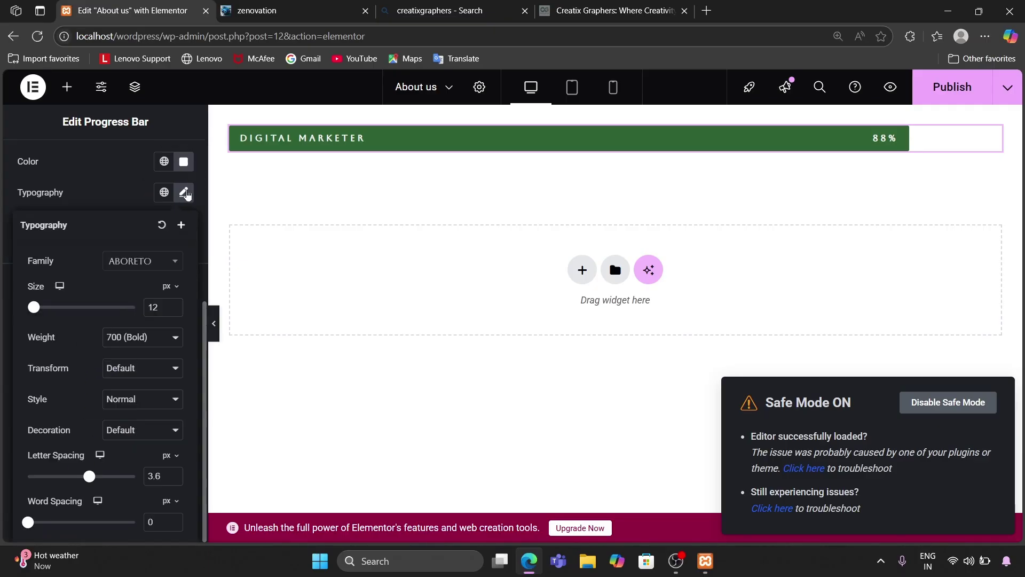
drag(89, 481, 66, 485)
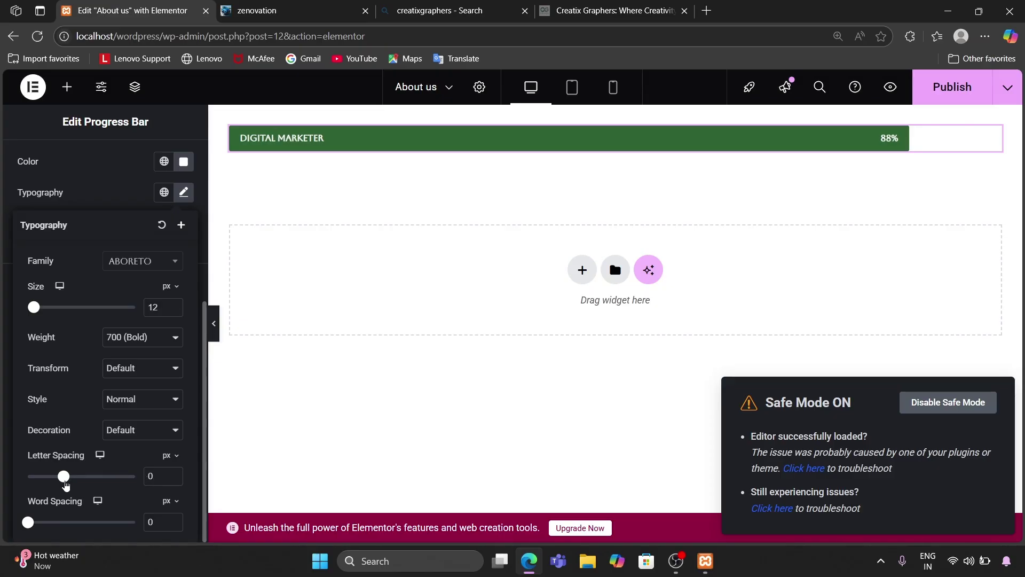
click(389, 350)
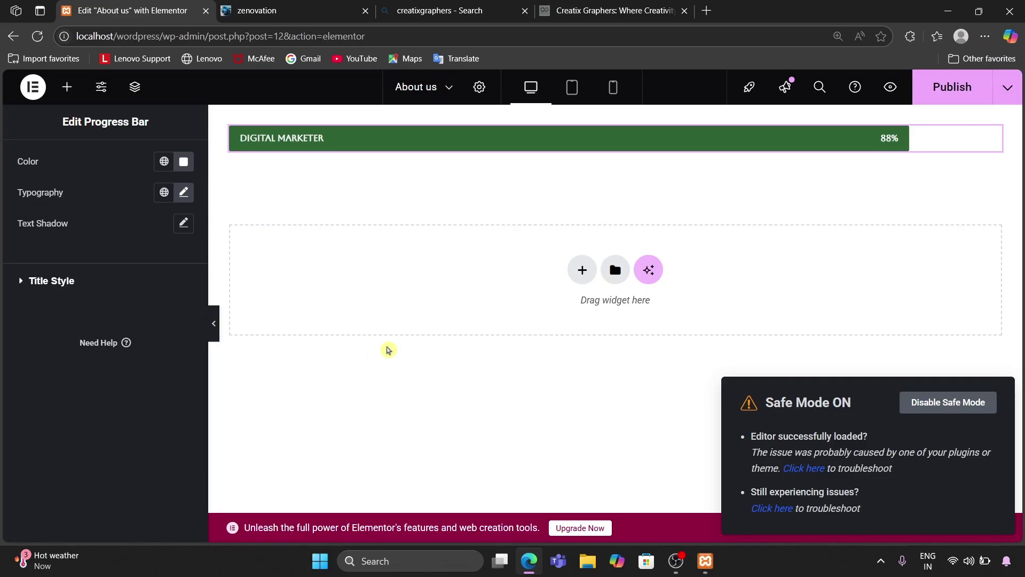
Examine the inner text's shadow options for color, blur, and horizontal and vertical offset
click(183, 222)
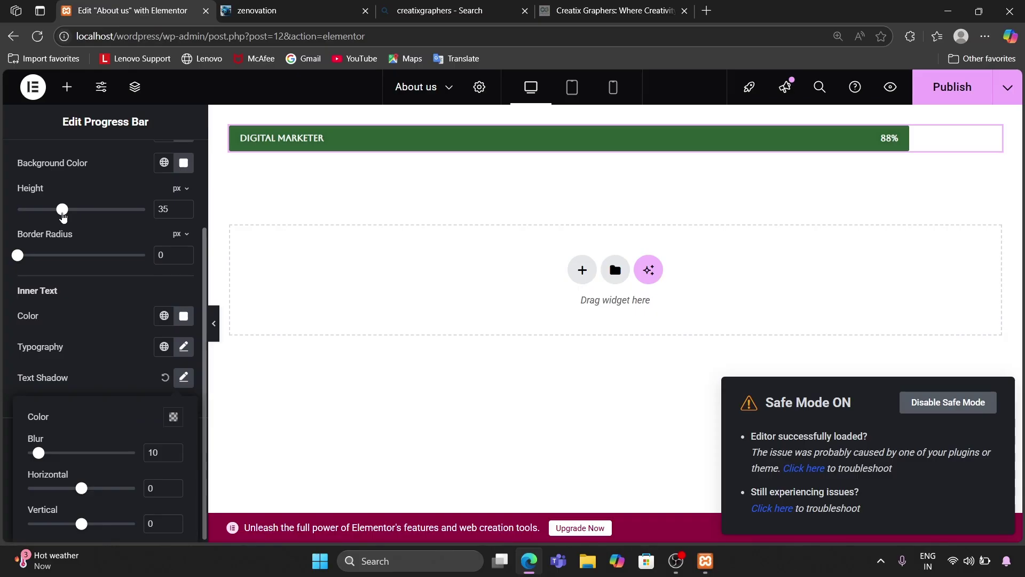
scroll(80, 314, down, 1)
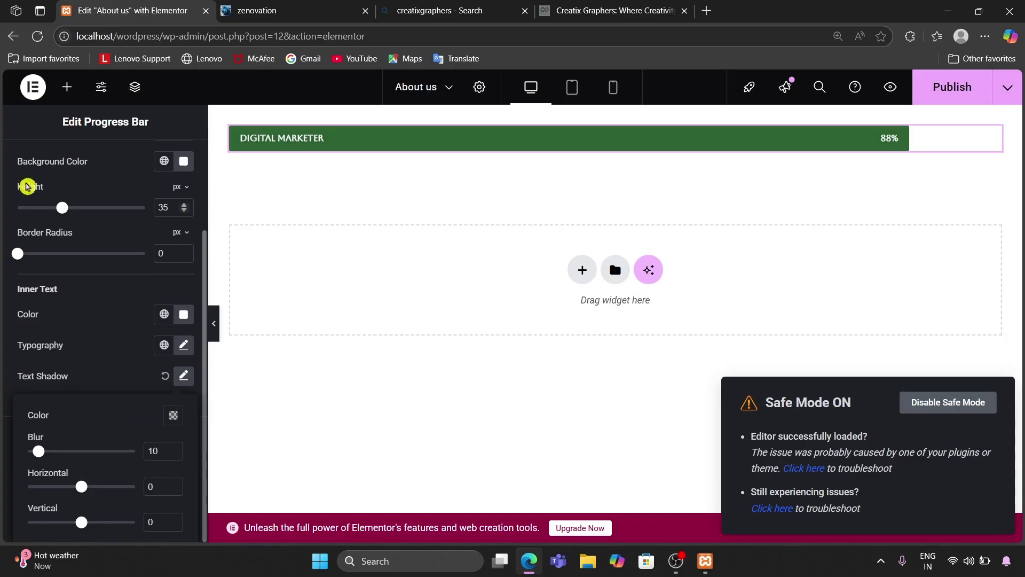
click(38, 117)
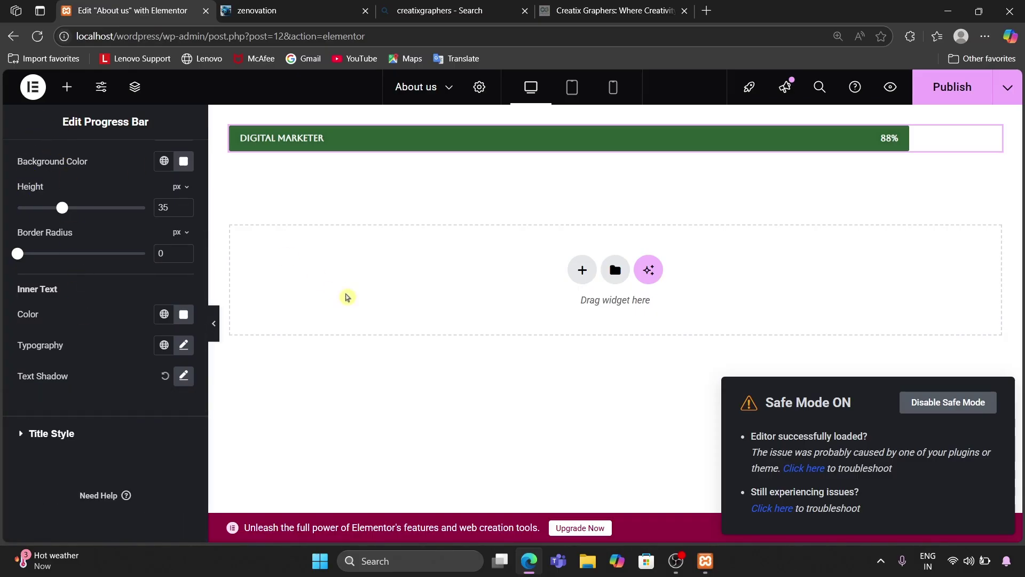
Apply the Fade In entrance animation to the progress bar and check its animation duration options
click(55, 434)
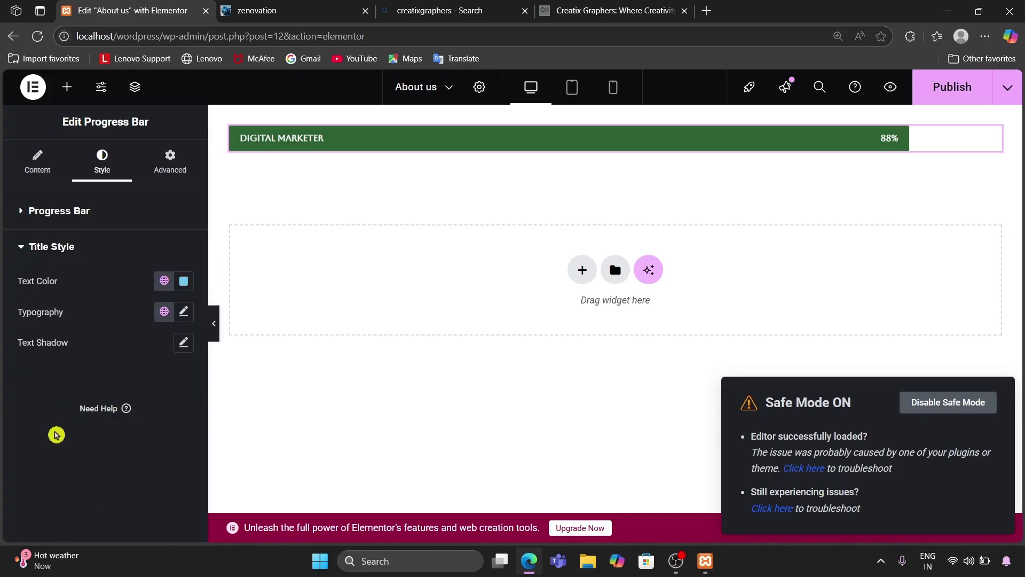
click(169, 165)
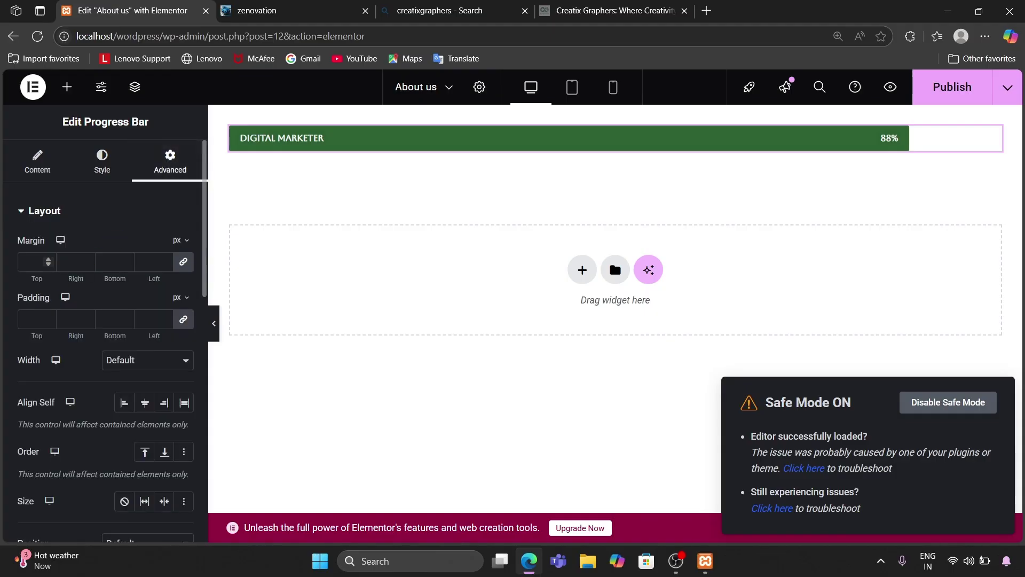
scroll(47, 319, down, 10)
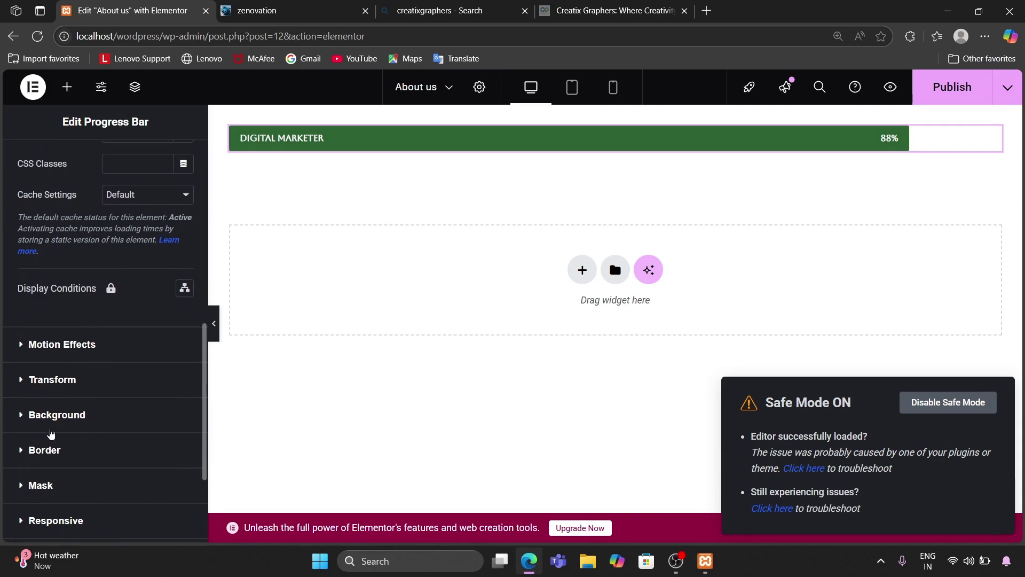
click(60, 361)
scroll(62, 359, down, 3)
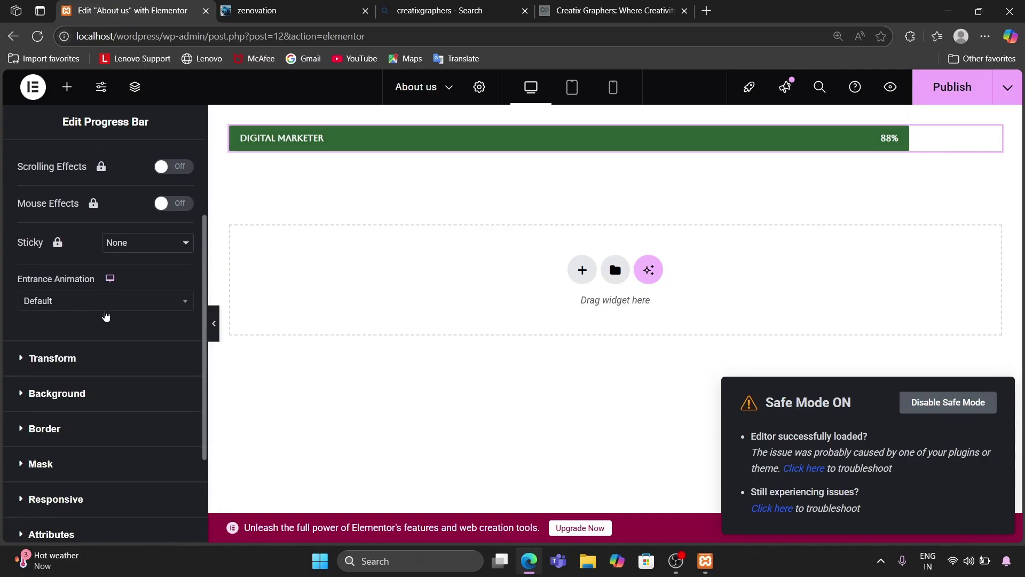
click(106, 312)
click(78, 380)
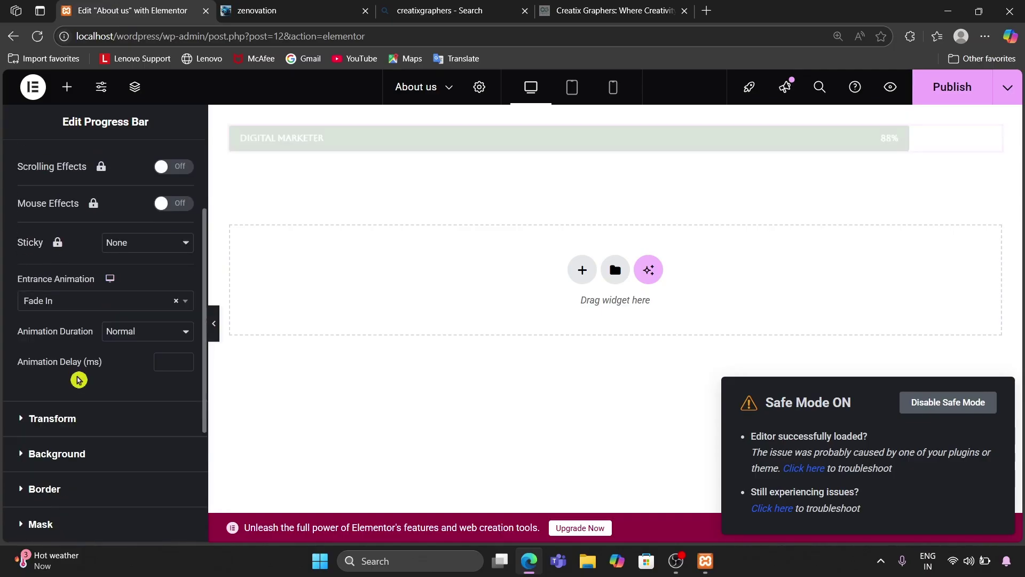
click(119, 333)
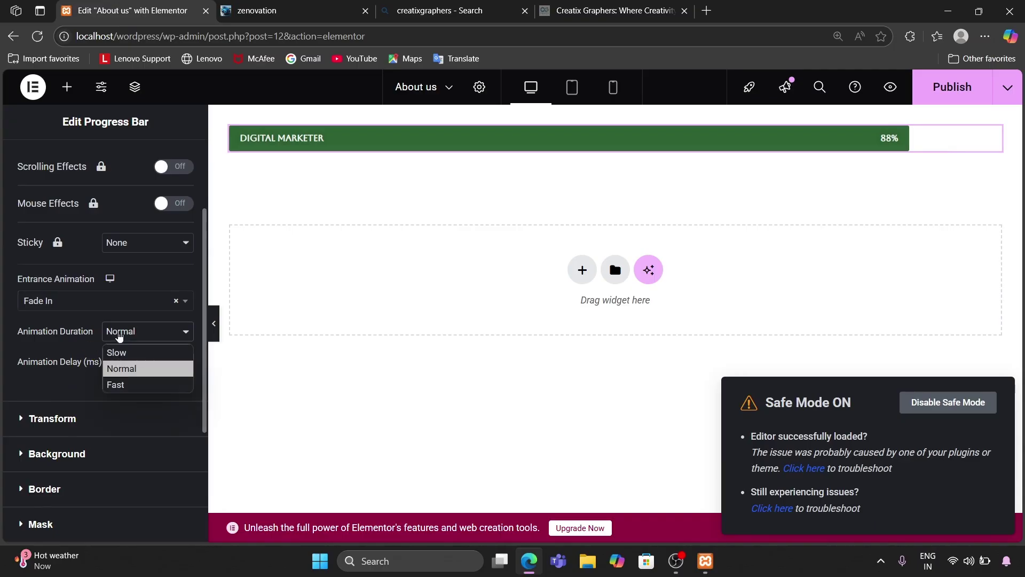
click(119, 333)
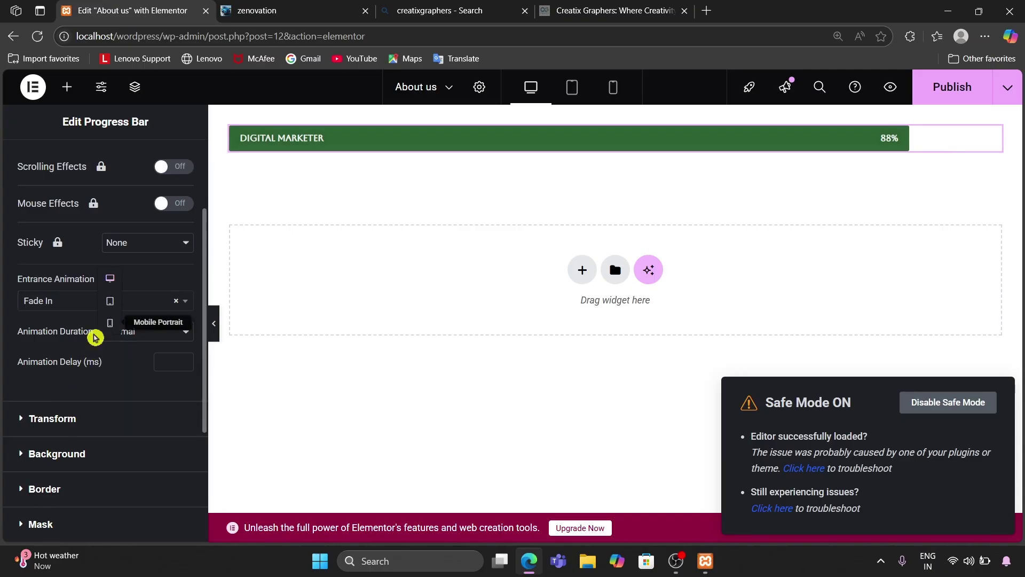
Try the Fade In Left entrance animation on the progress bar, and set its entrance animation to None
click(75, 302)
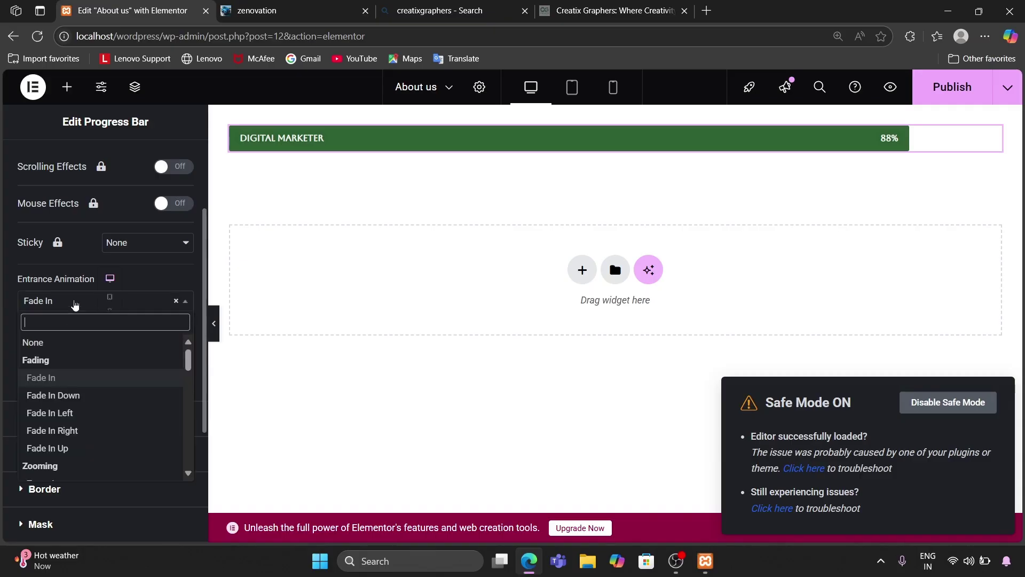
click(60, 413)
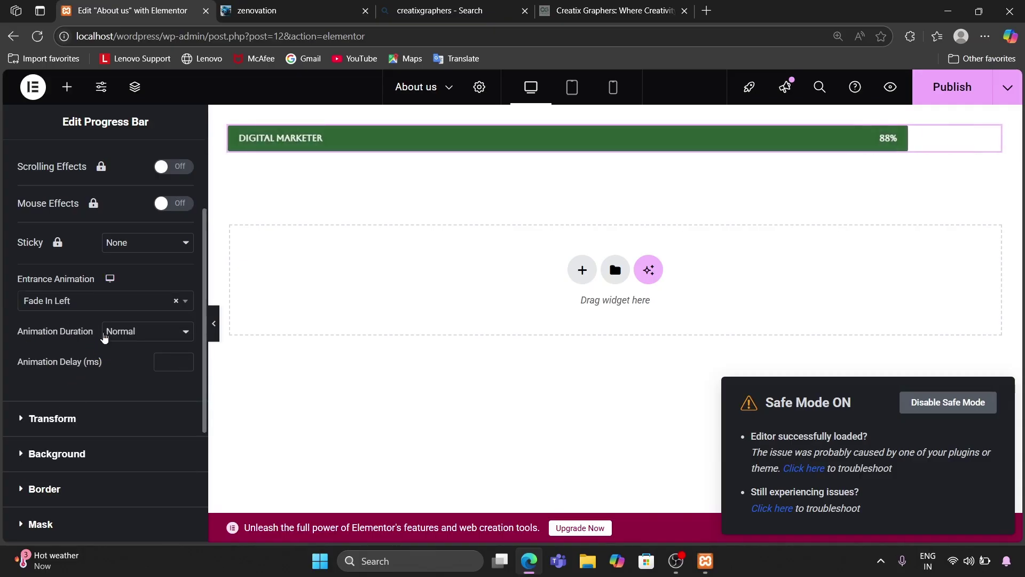
click(107, 304)
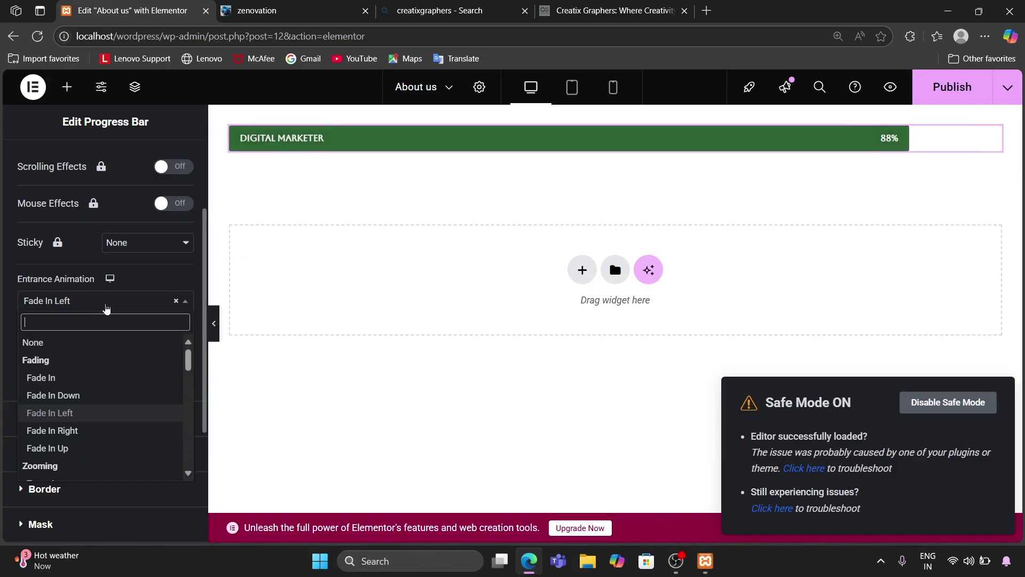
click(79, 343)
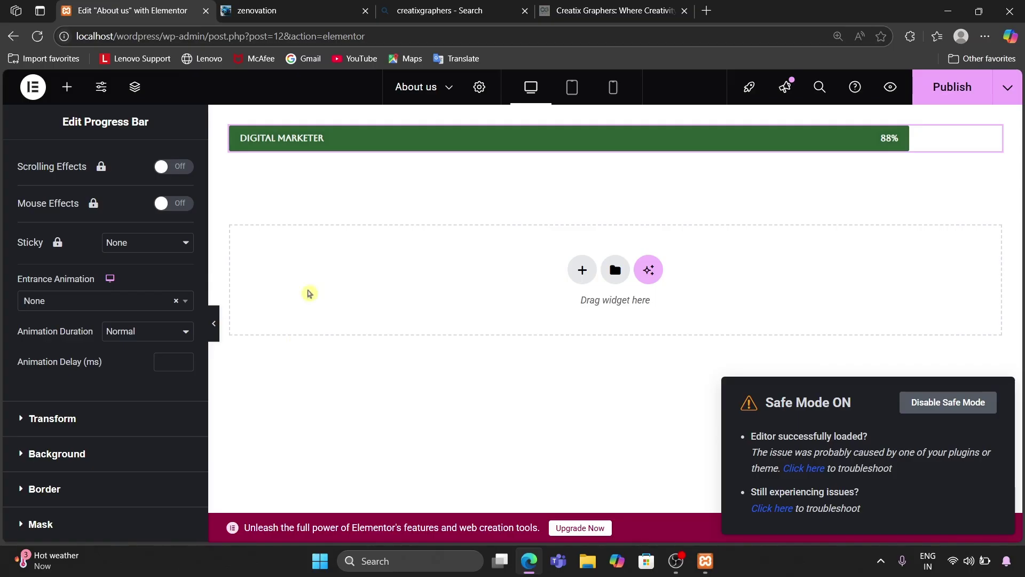
Examine the skill progress bars on the Creatix Graphers website and return to the progress bar's content settings in Elementor
click(607, 11)
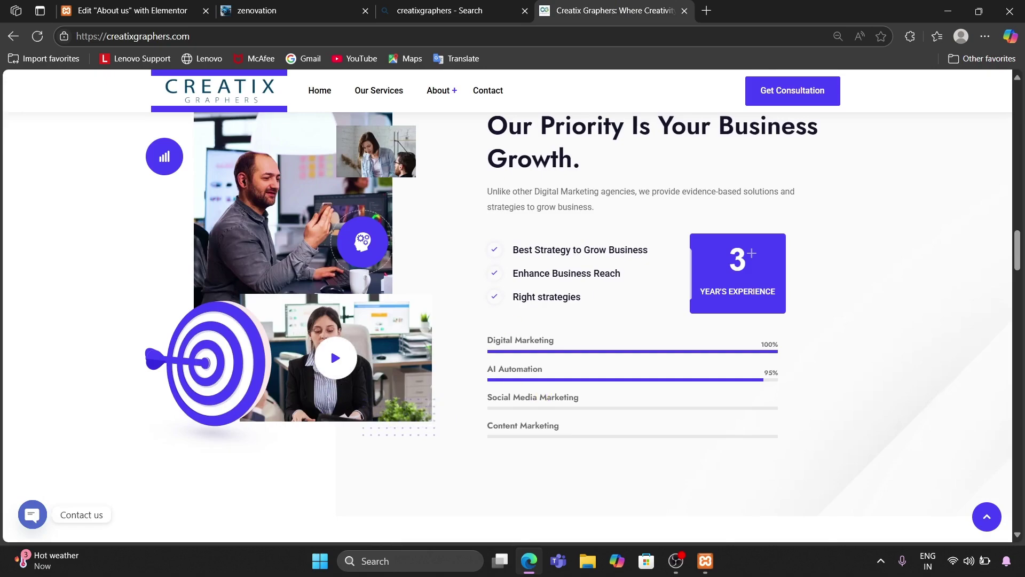
drag(488, 340, 567, 367)
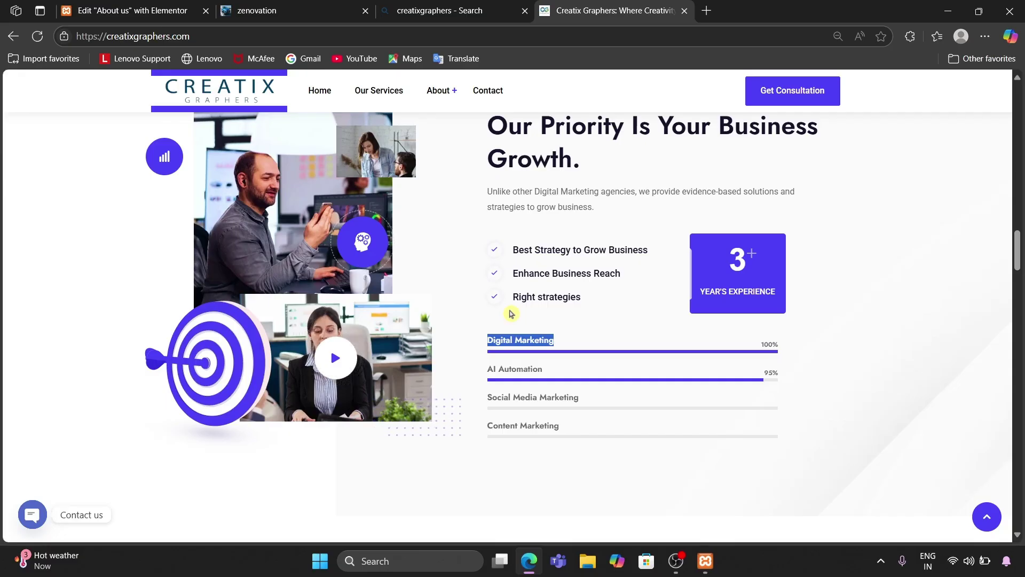
click(136, 7)
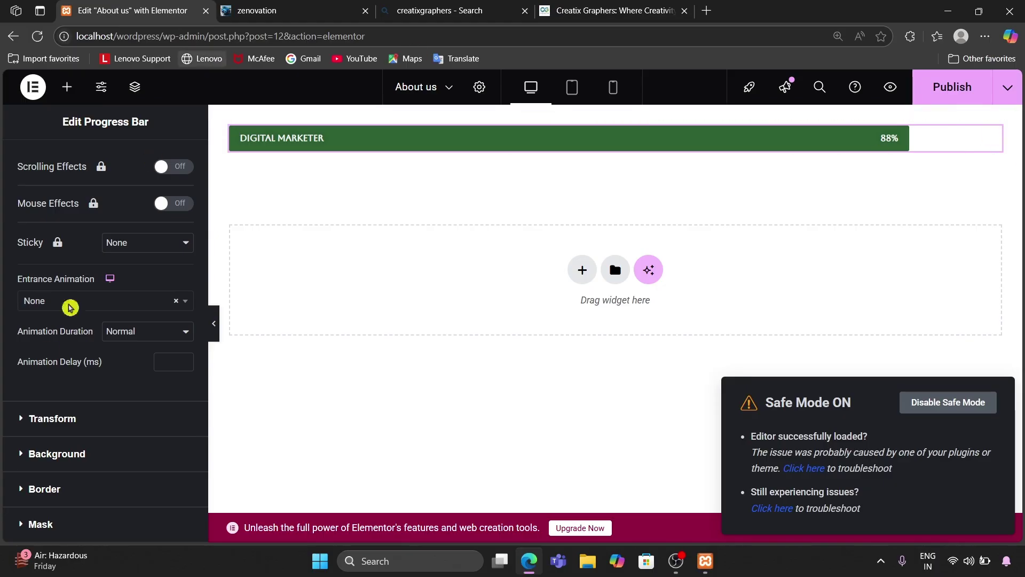
scroll(155, 160, up, 3)
click(35, 164)
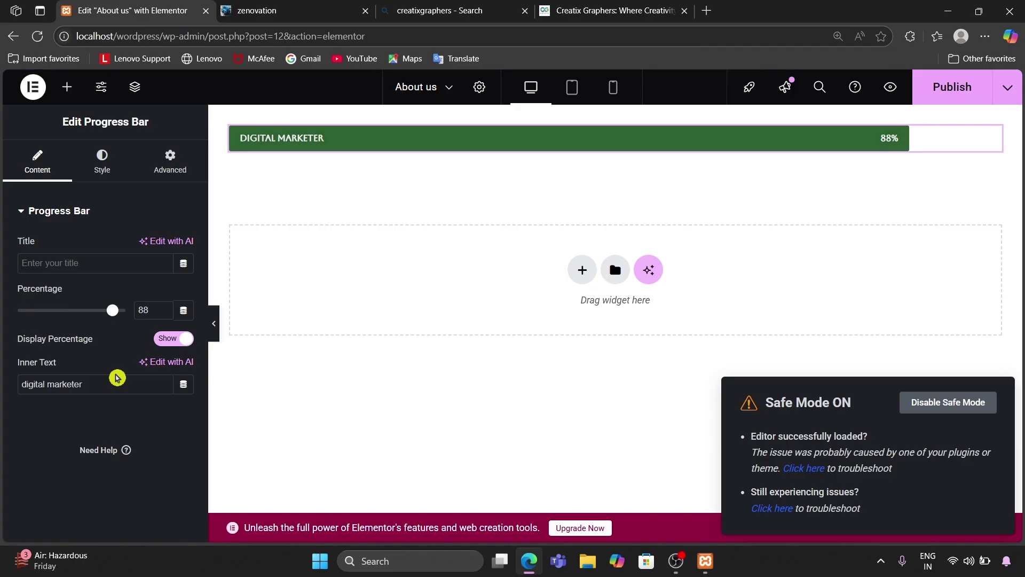
click(67, 87)
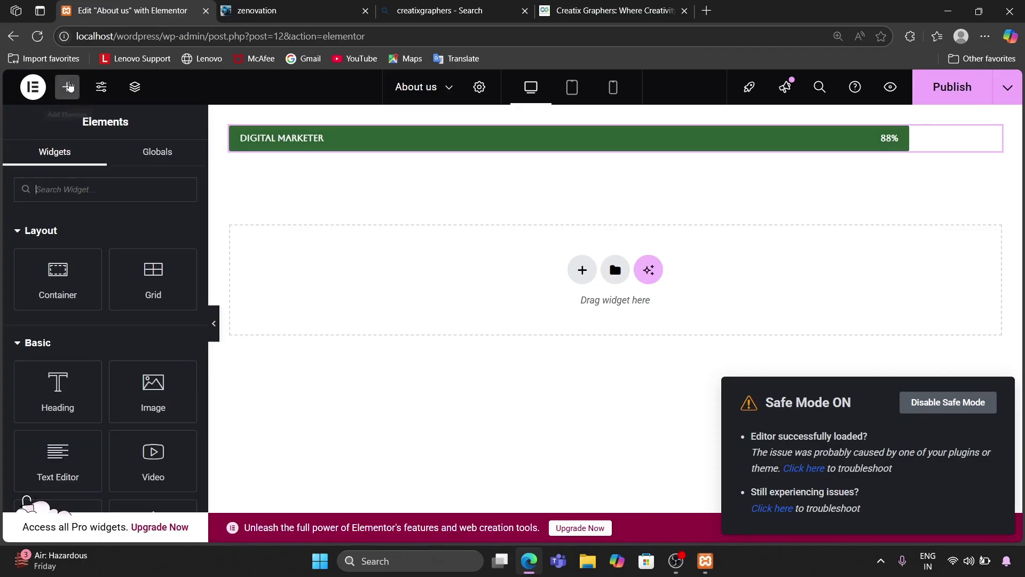
scroll(74, 315, down, 1)
scroll(73, 315, up, 1)
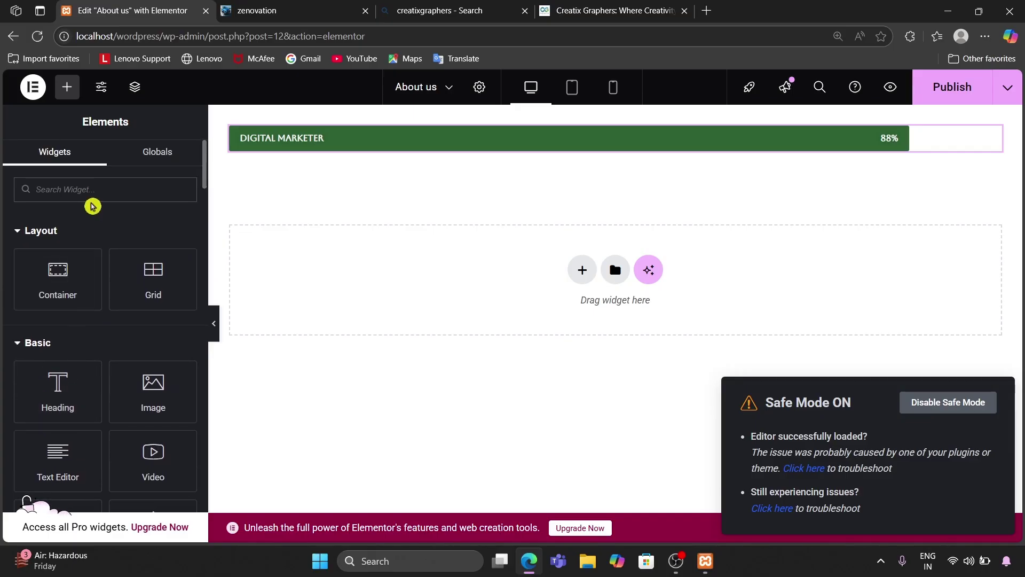
text(pr)
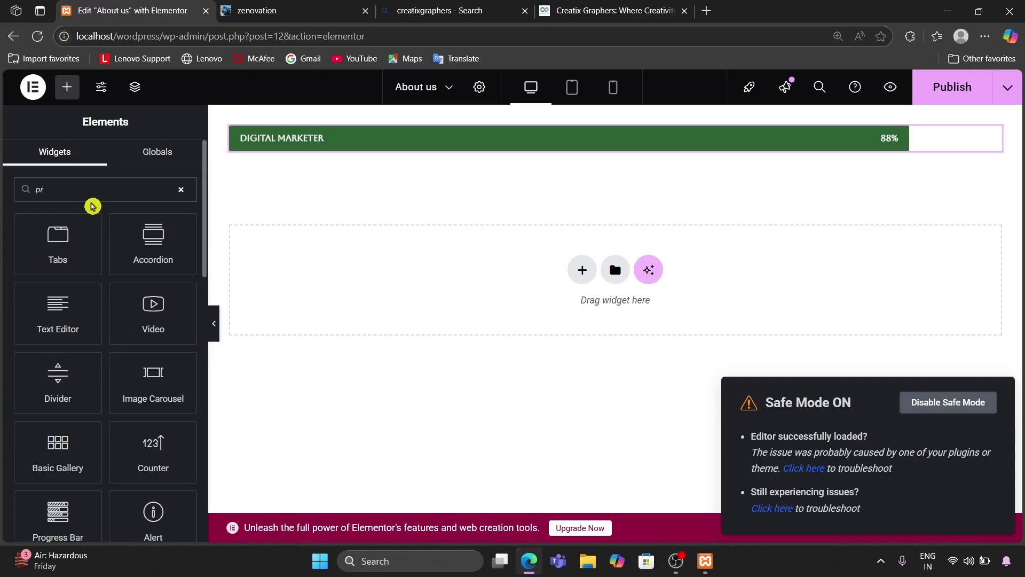
scroll(85, 480, down, 2)
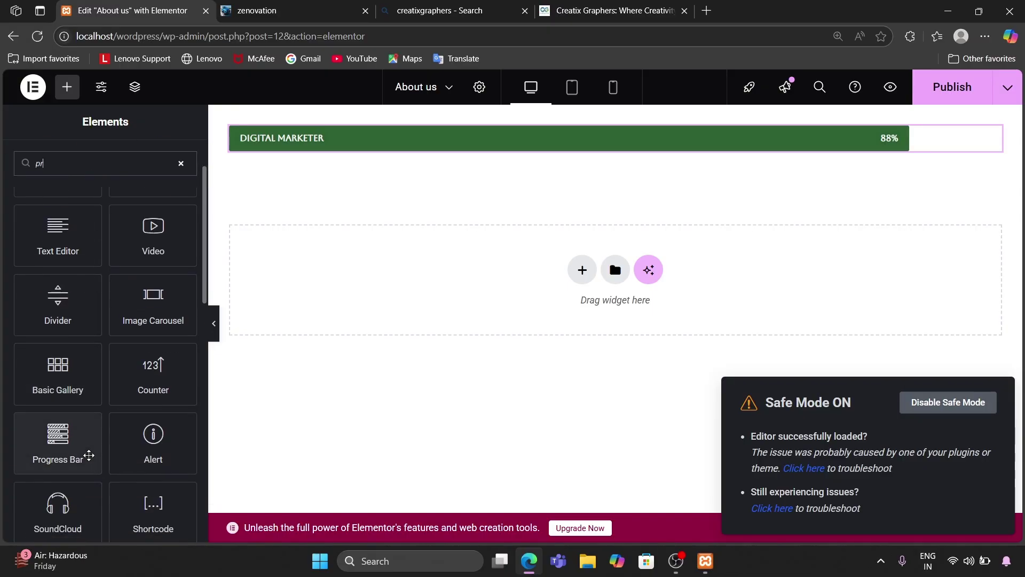
click(58, 444)
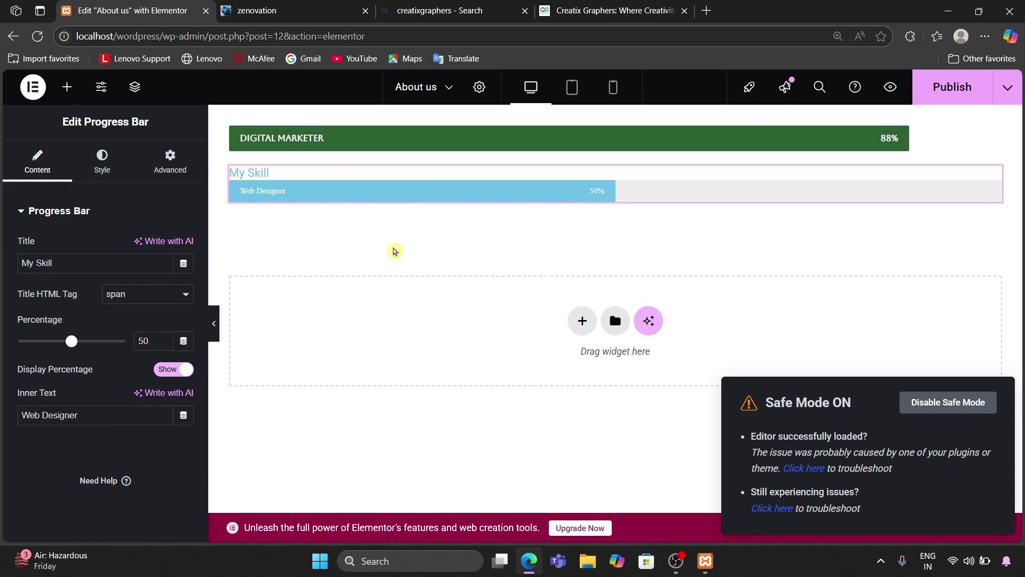
key(Delete)
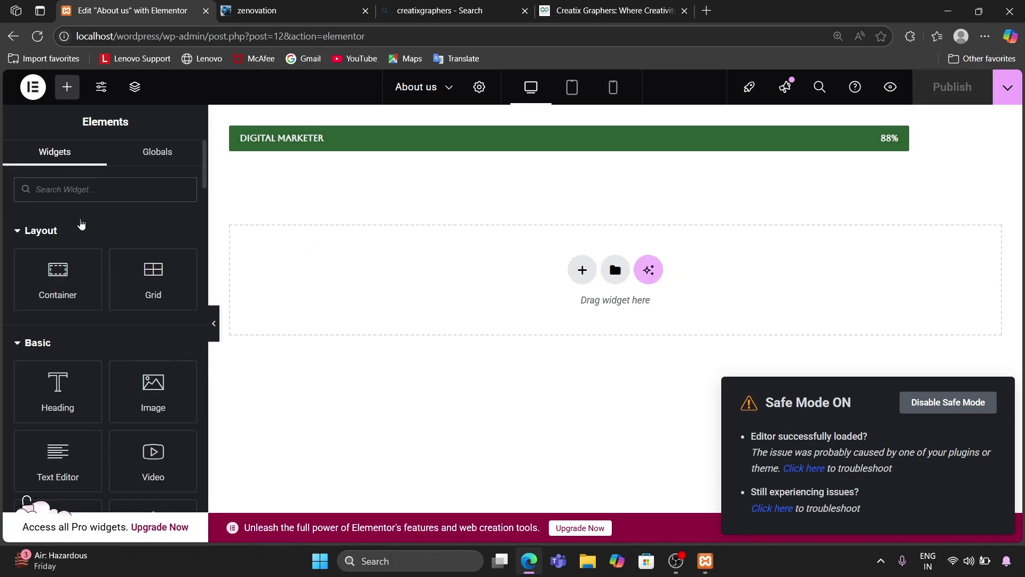
Add a second Progress Bar widget directly below the DIGITAL MARKETER bar and clear its title
text(prog)
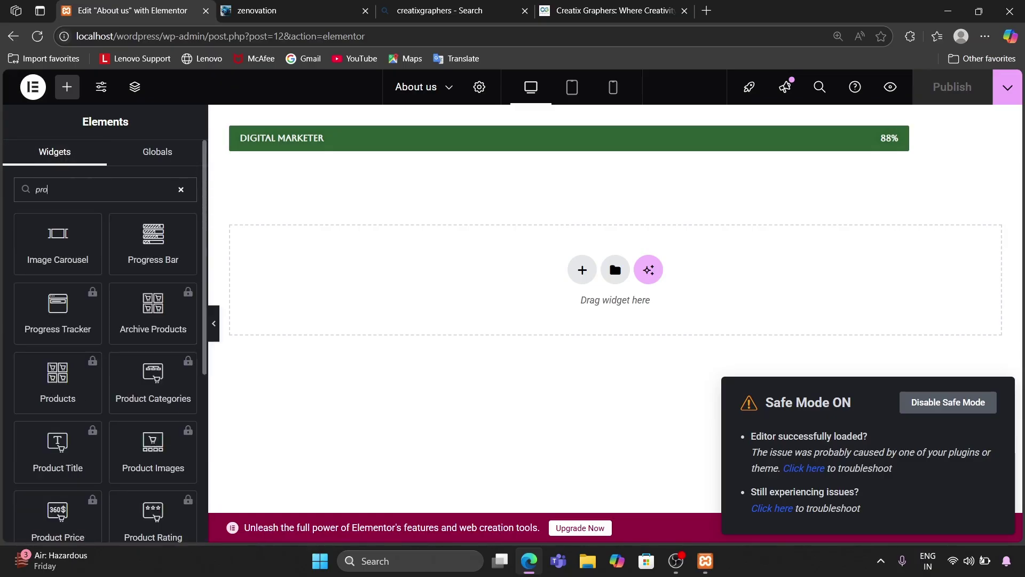
drag(58, 235, 307, 145)
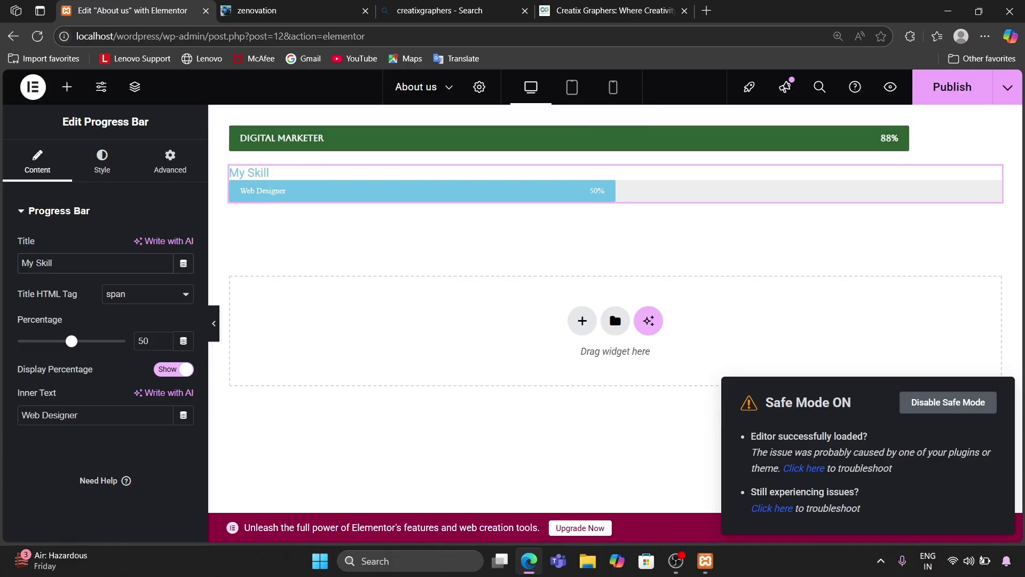
key(BackSpace)
key(BackSpace)
key(BackSpace)
key(BackSpace)
key(BackSpace)
key(BackSpace)
key(BackSpace)
key(BackSpace)
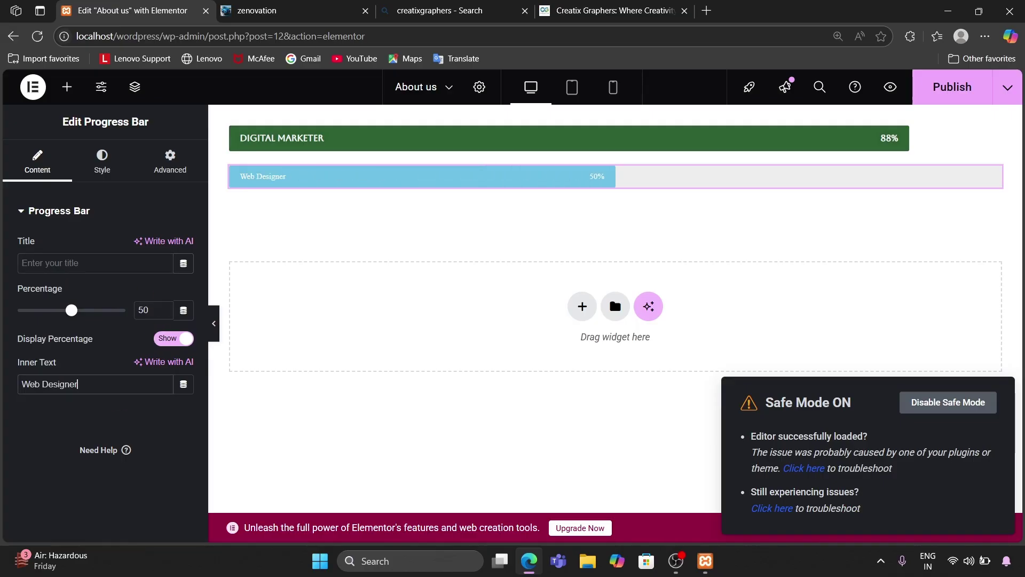
Replace the second progress bar's inner text with VIDEO EDITOR and set its percentage to 94
key(BackSpace)
key(BackSpace)
key(BackSpace)
key(BackSpace)
key(BackSpace)
key(BackSpace)
key(BackSpace)
key(BackSpace)
key(BackSpace)
key(BackSpace)
key(BackSpace)
key(BackSpace)
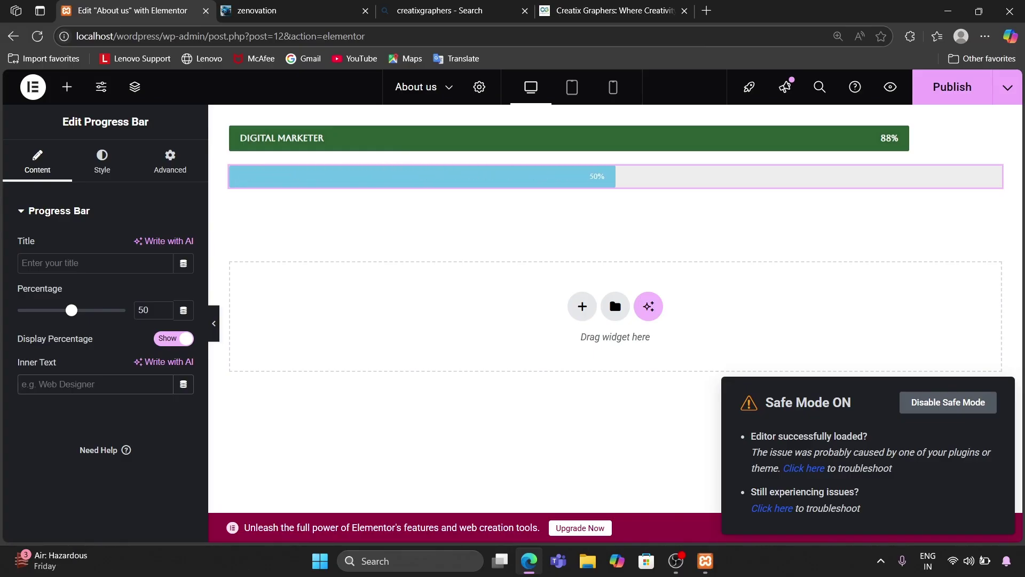
text(vid)
key(BackSpace)
key(BackSpace)
key(BackSpace)
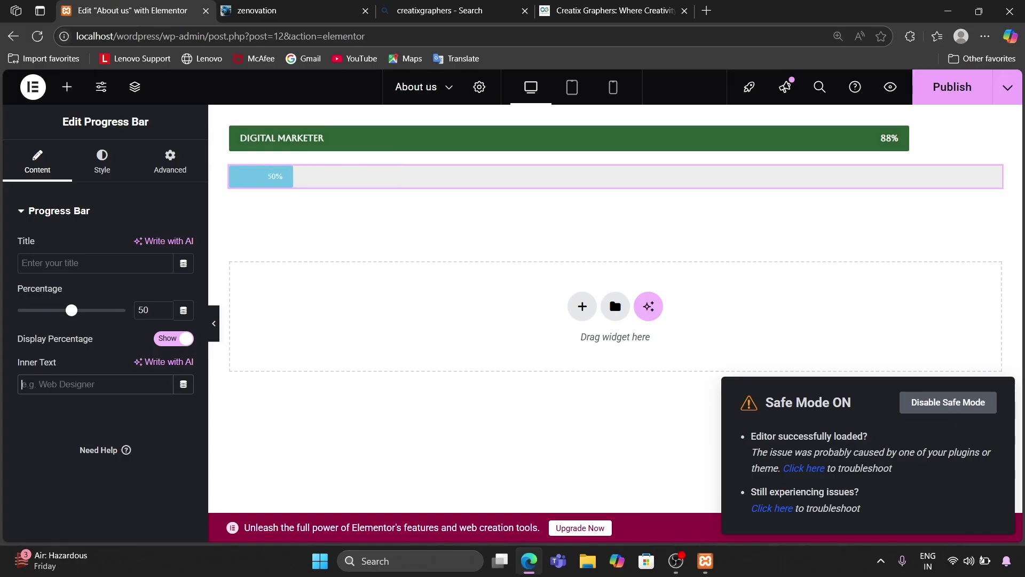
text(VIDE)
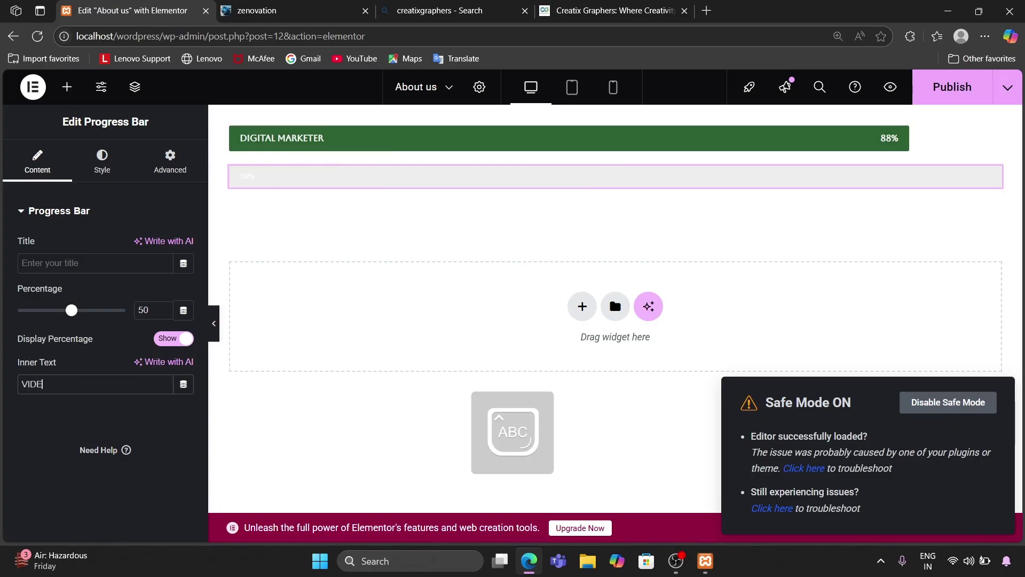
text(O)
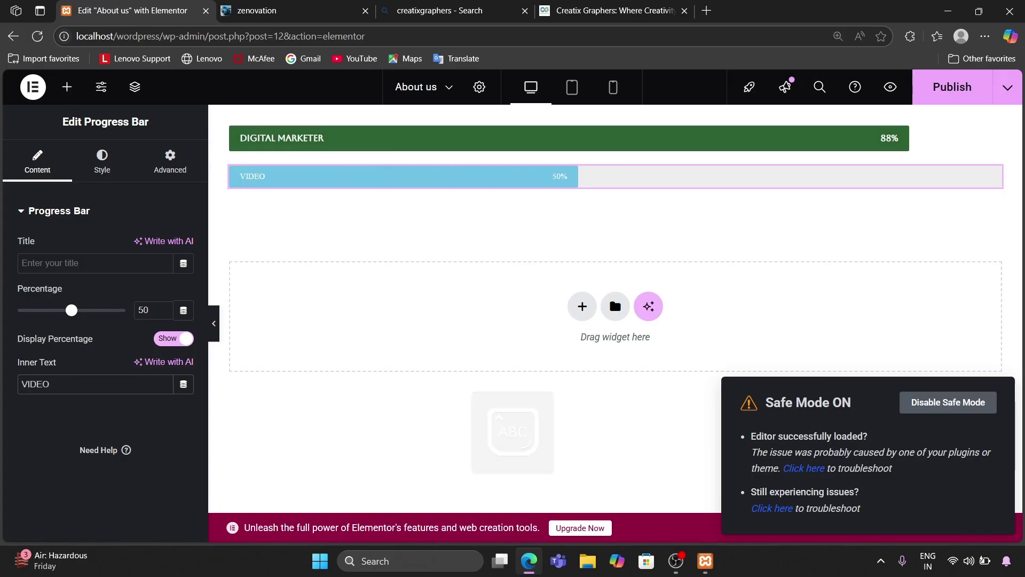
text( EDI)
text(TOR)
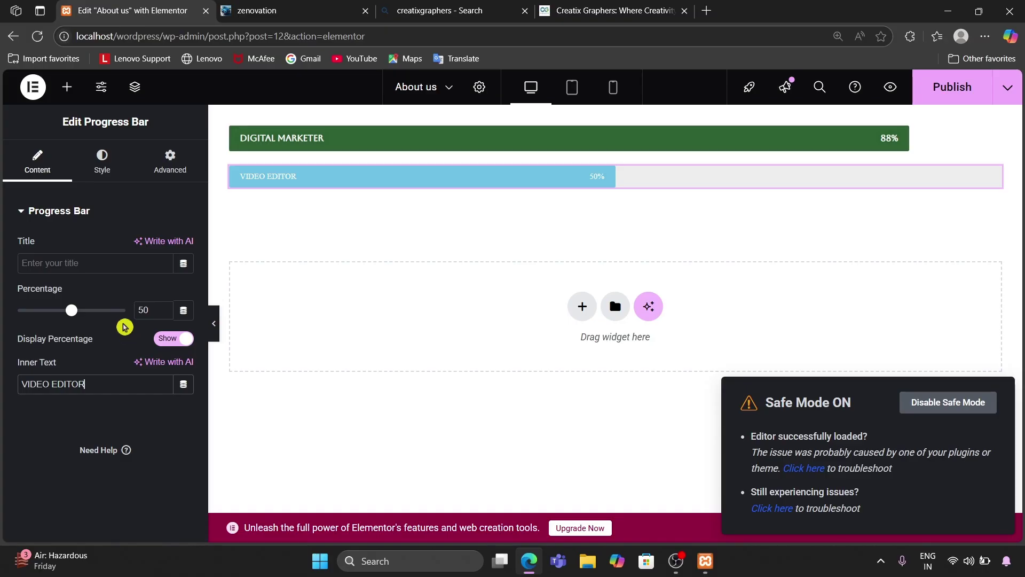
drag(70, 314, 117, 315)
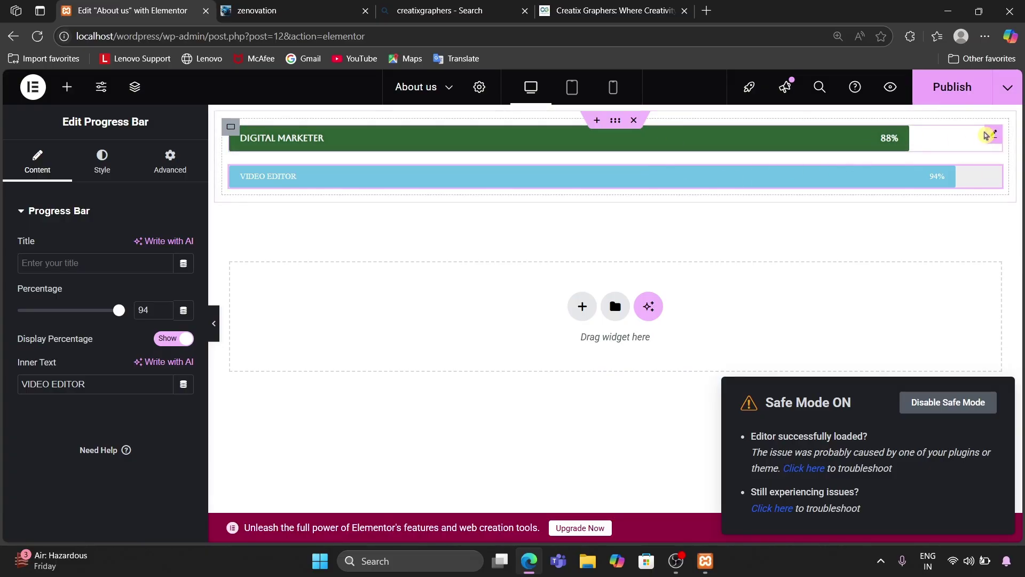
Copy the hex code of the DIGITAL MARKETER bar's fill color from its style settings
click(988, 135)
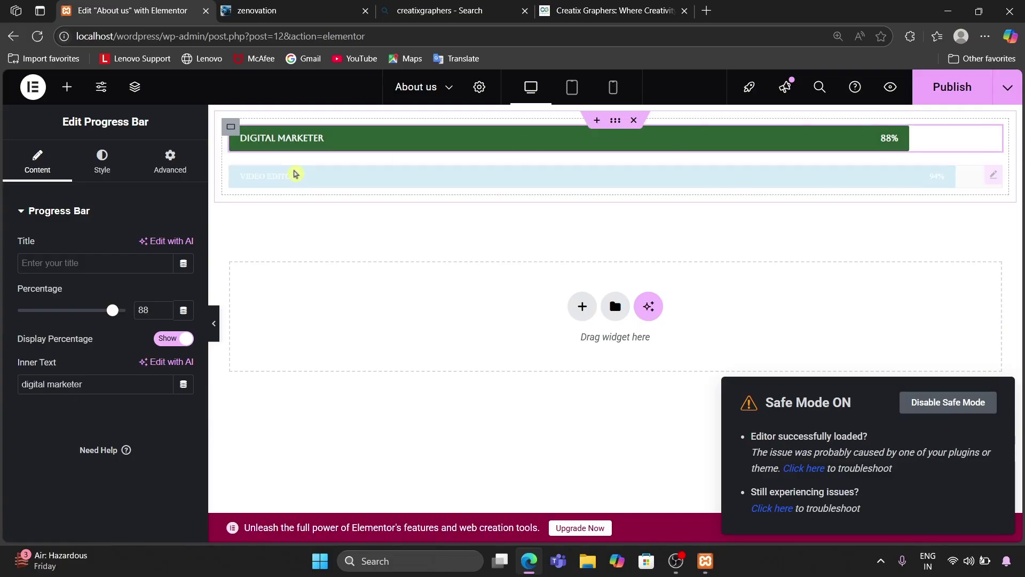
click(97, 175)
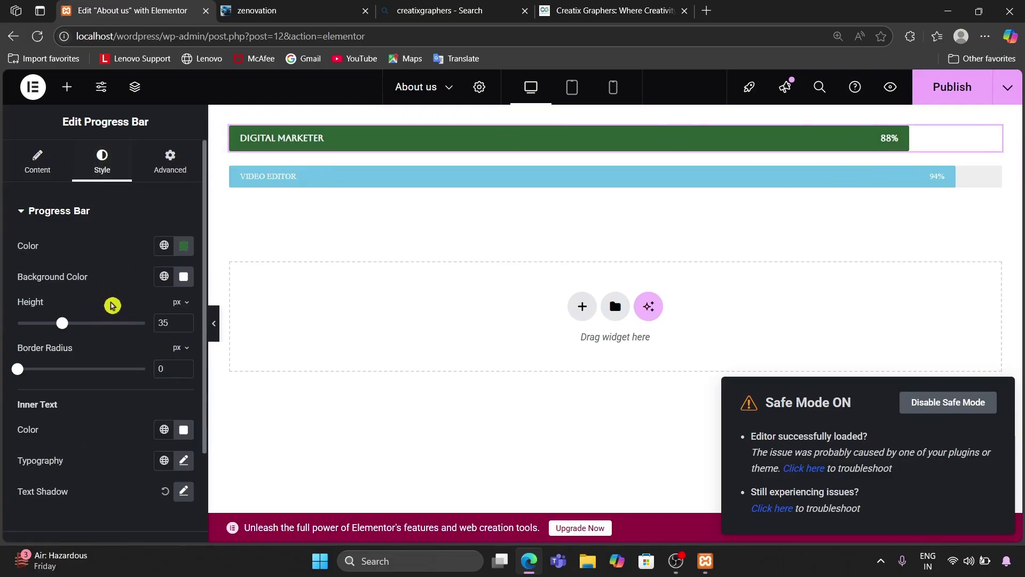
scroll(112, 305, down, 2)
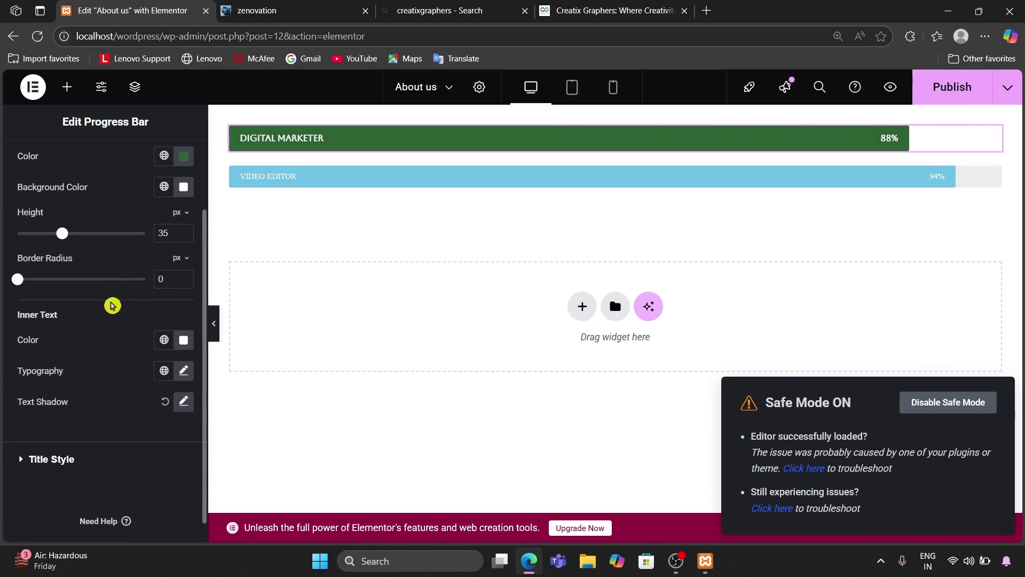
scroll(201, 252, up, 2)
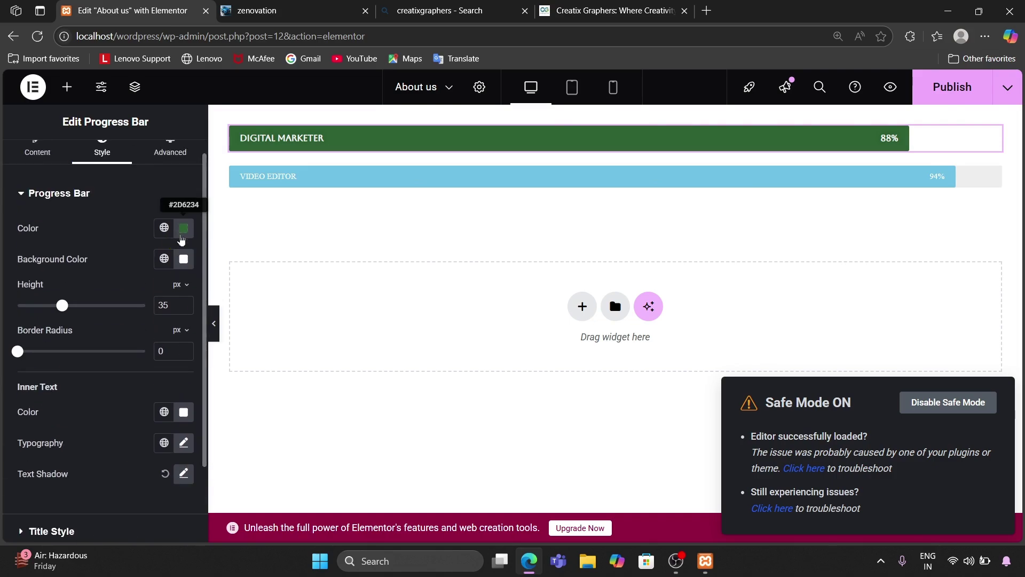
click(185, 229)
key(ctrl+c)
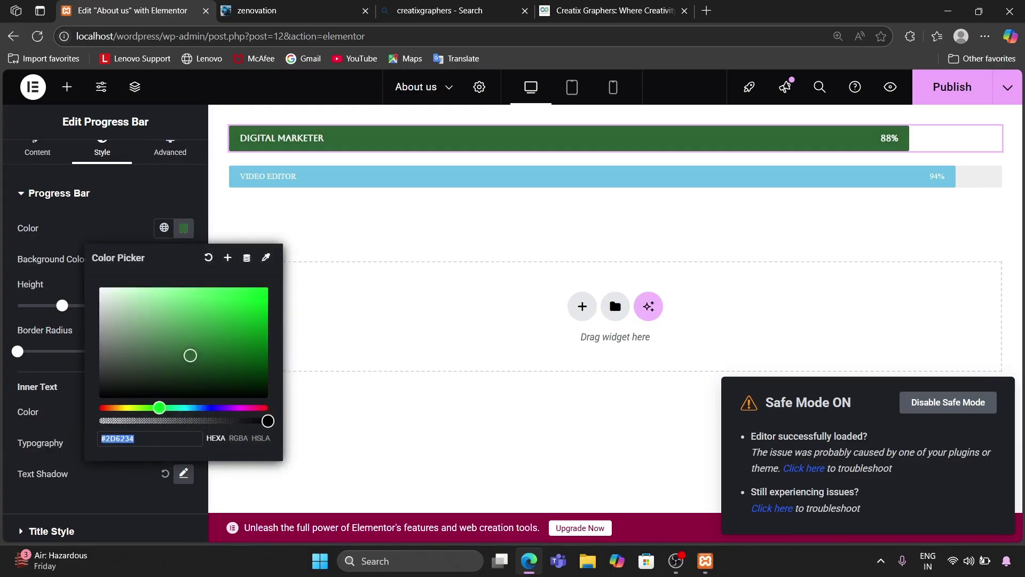
Apply the copied hex color #2D6234 as the fill color of the VIDEO EDITOR progress bar
click(430, 377)
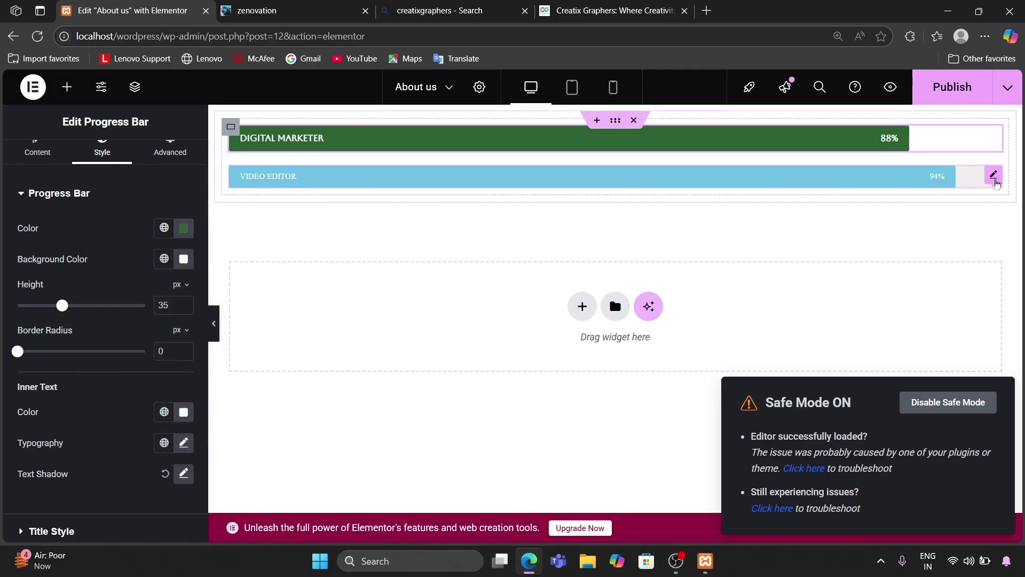
click(994, 177)
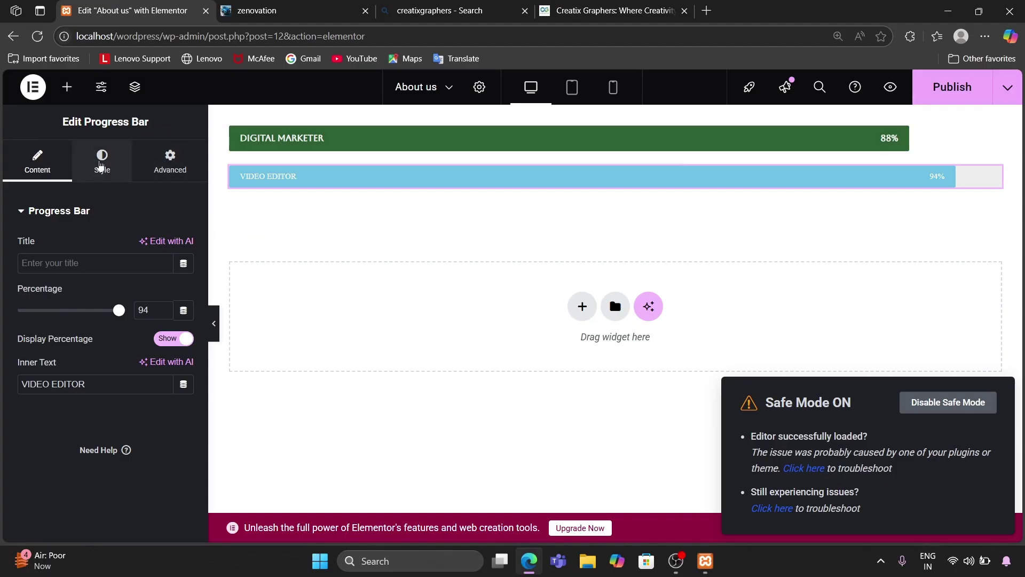
click(100, 162)
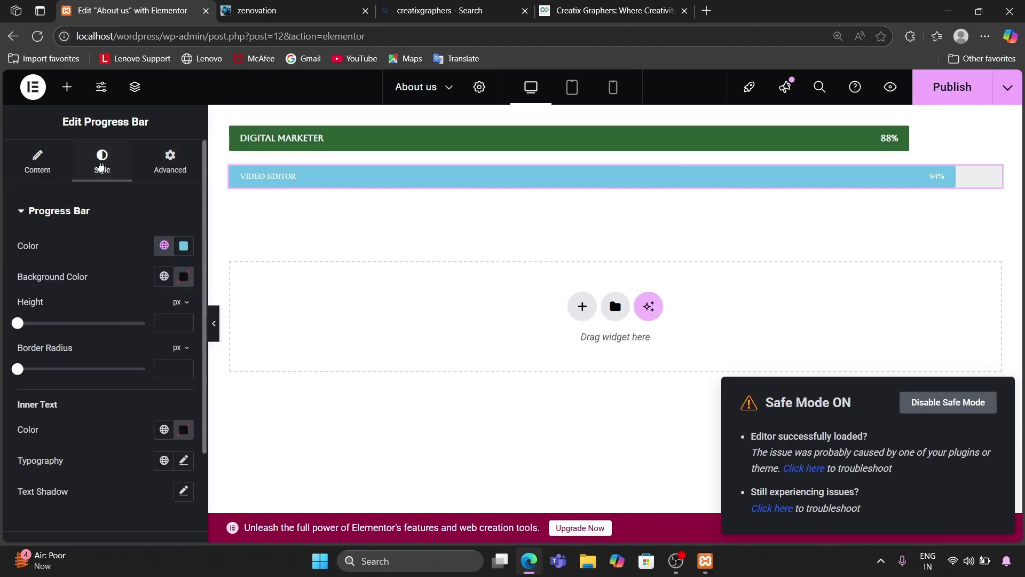
click(182, 246)
key(ctrl+v)
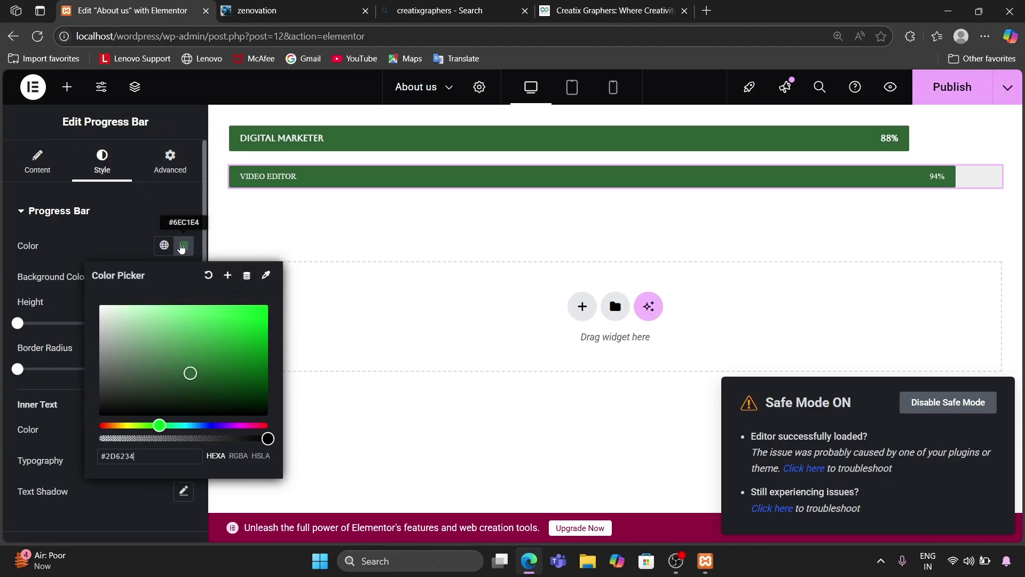
click(331, 315)
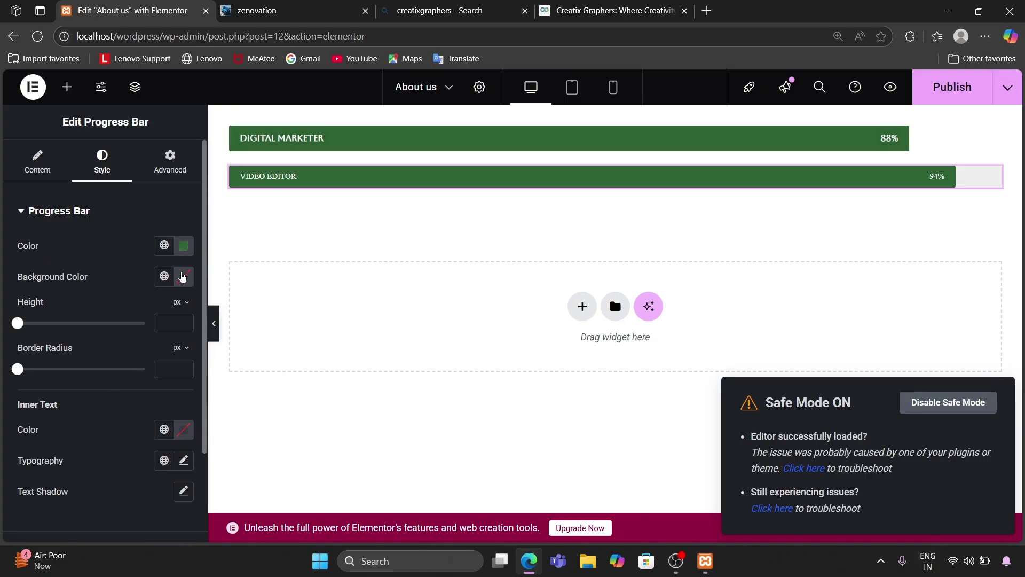
Set the VIDEO EDITOR progress bar's background color to white
click(184, 276)
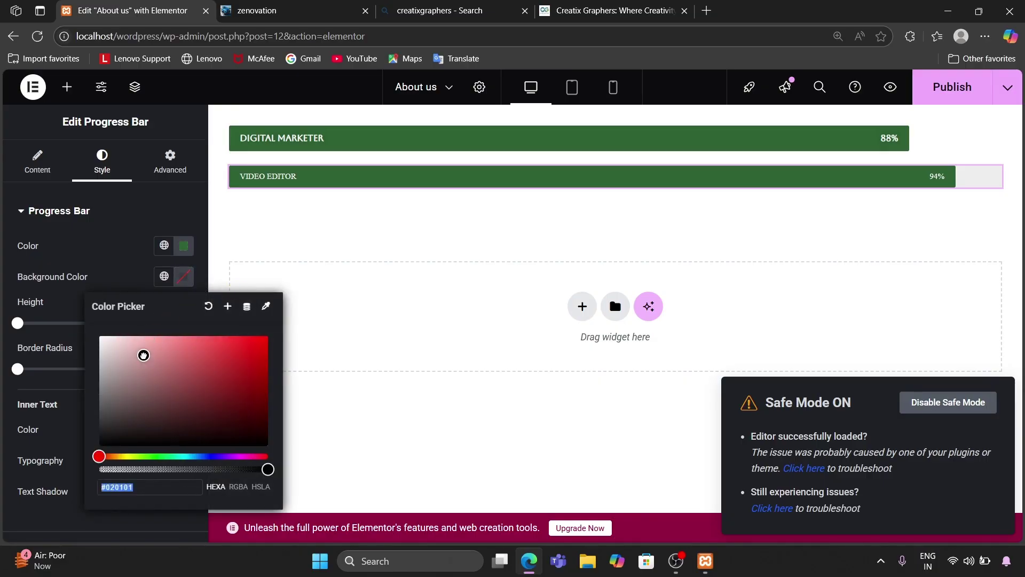
drag(142, 353, 23, 316)
click(358, 223)
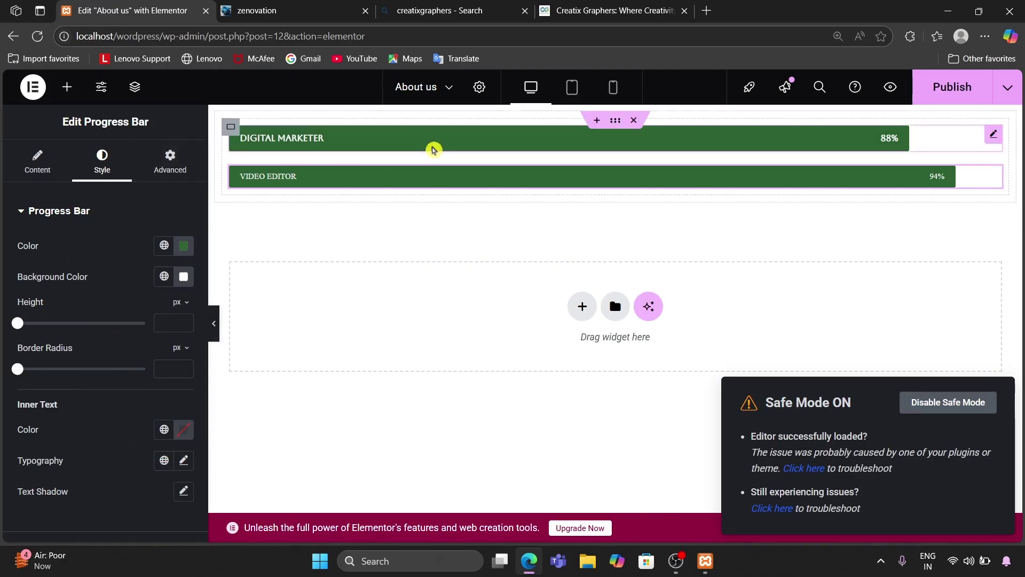
Check the DIGITAL MARKETER bar's height and typography settings, and set the VIDEO EDITOR bar's height to 35 px
mouse_move(980, 134)
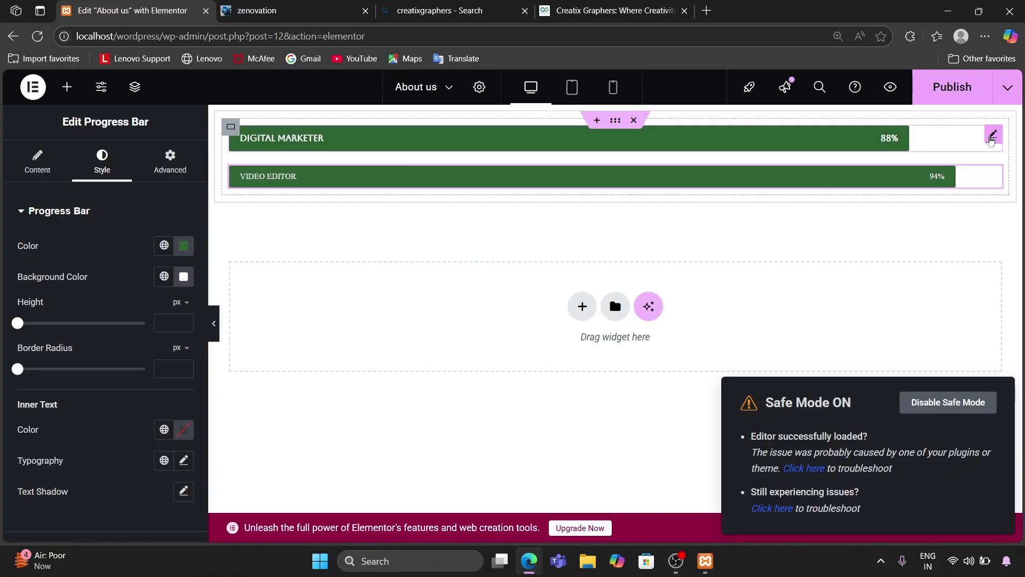
click(992, 138)
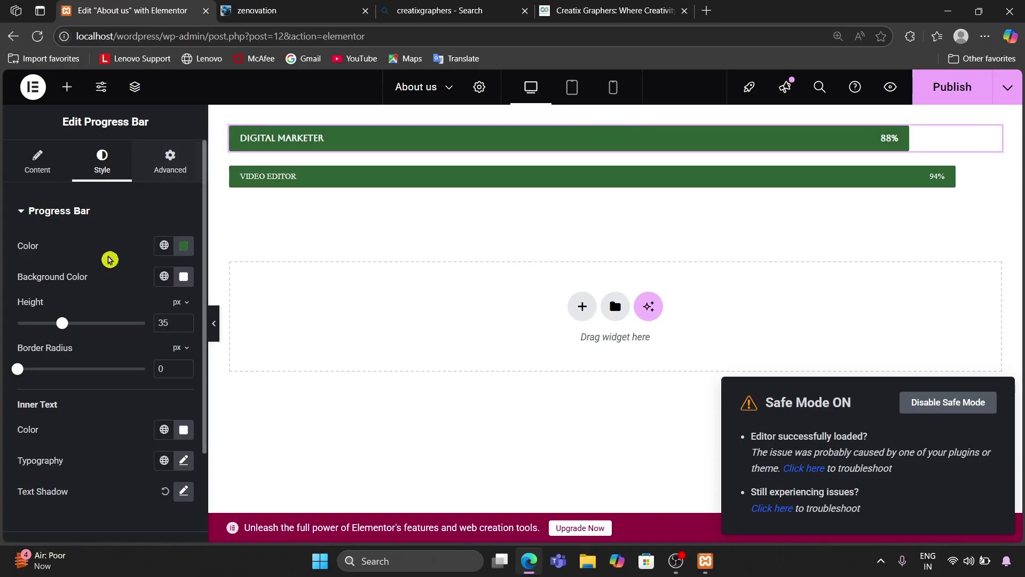
scroll(161, 328, down, 2)
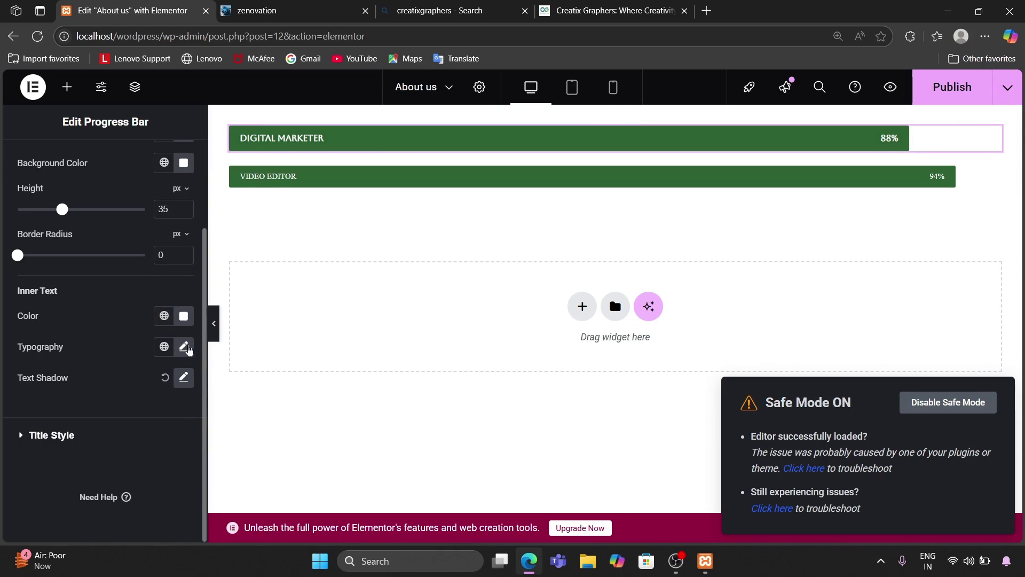
click(184, 347)
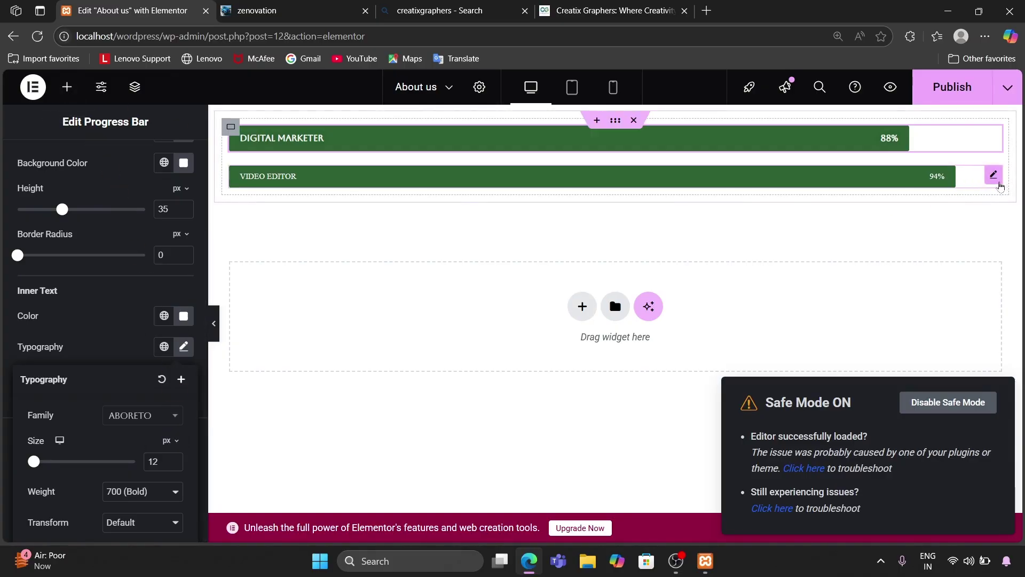
click(994, 176)
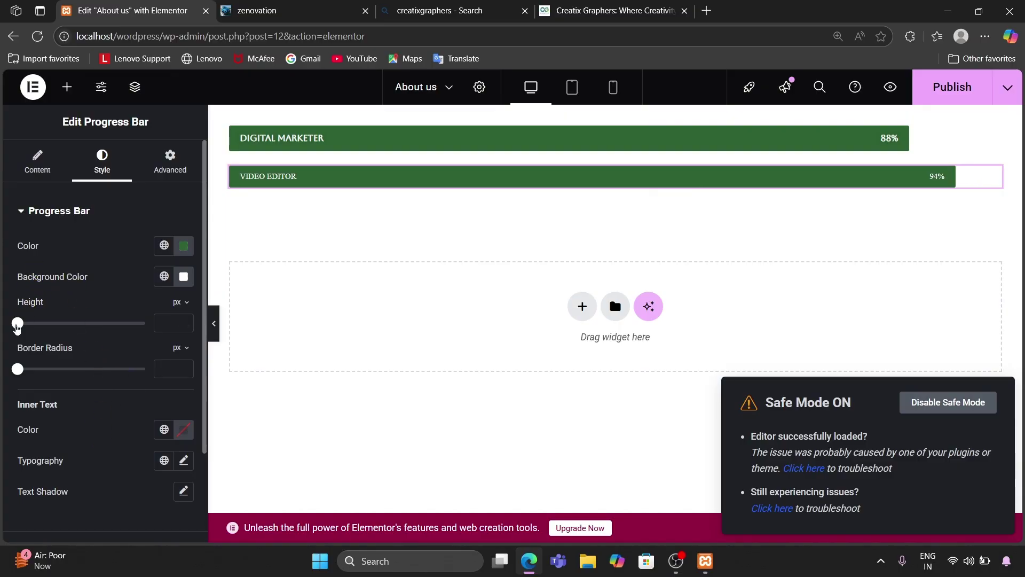
drag(17, 323, 62, 324)
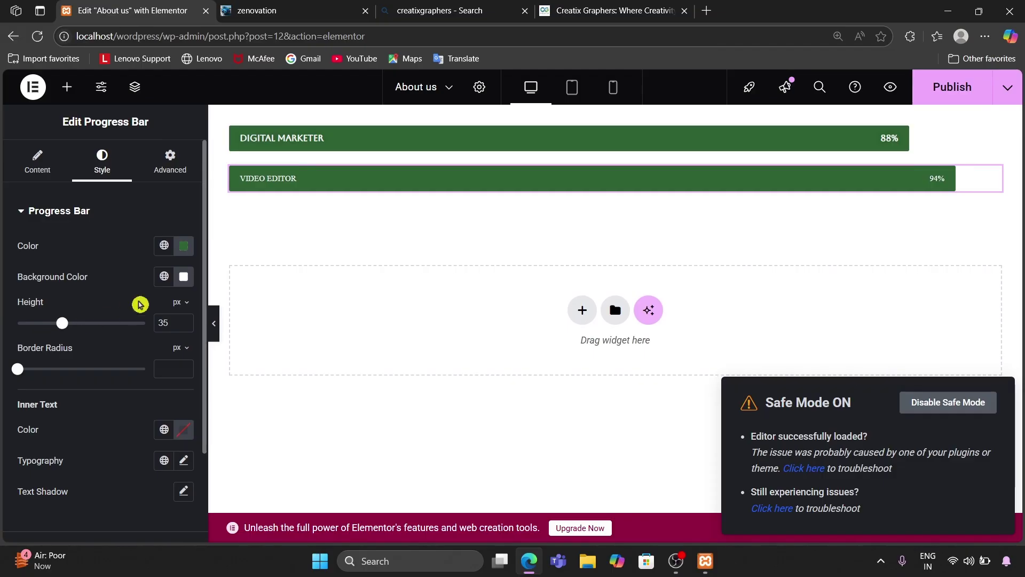
Set the font family of the VIDEO EDITOR bar's inner text to Aboreto
scroll(71, 327, down, 1)
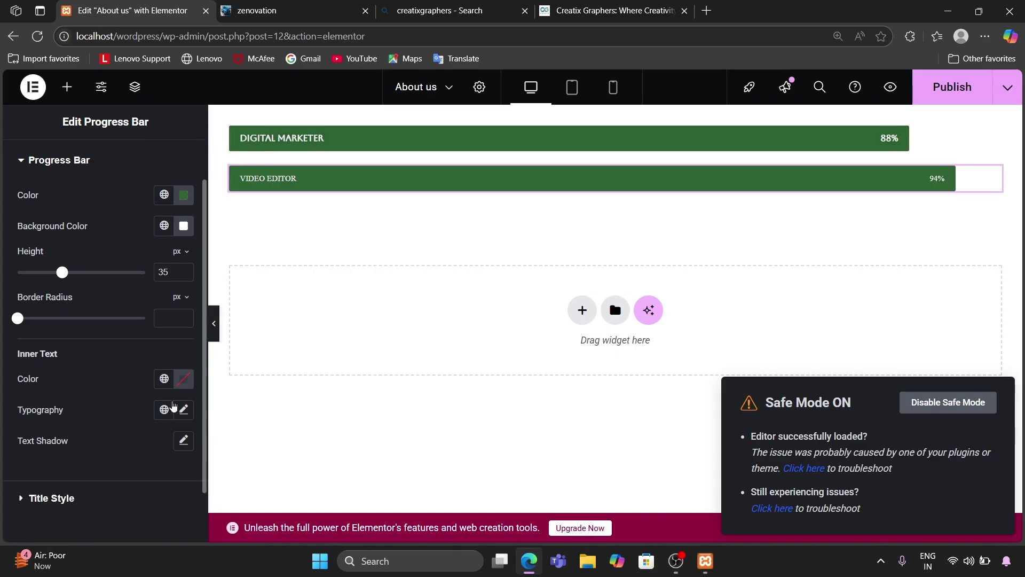
click(184, 410)
scroll(155, 295, down, 4)
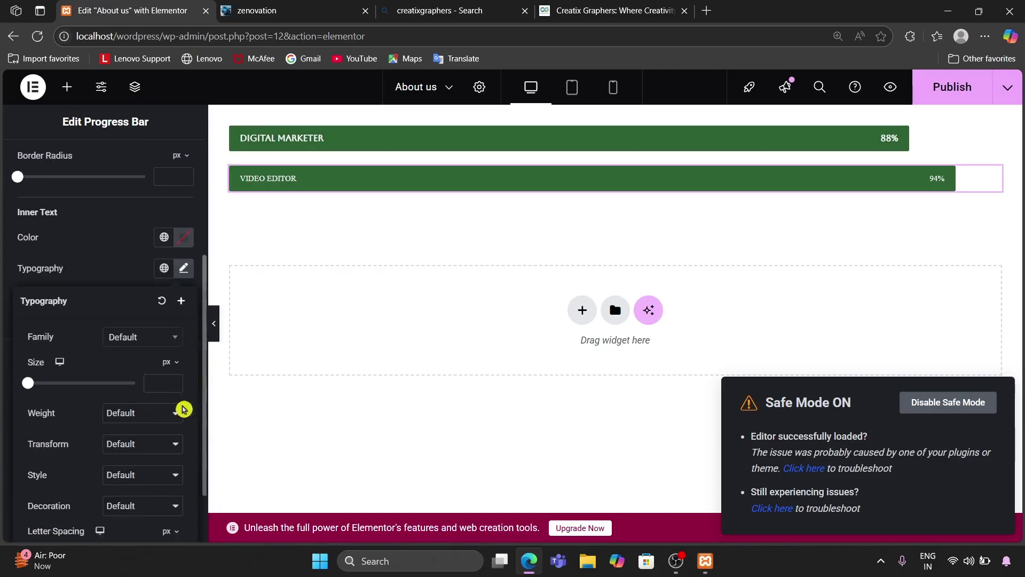
click(142, 260)
scroll(138, 333, down, 2)
scroll(137, 348, down, 3)
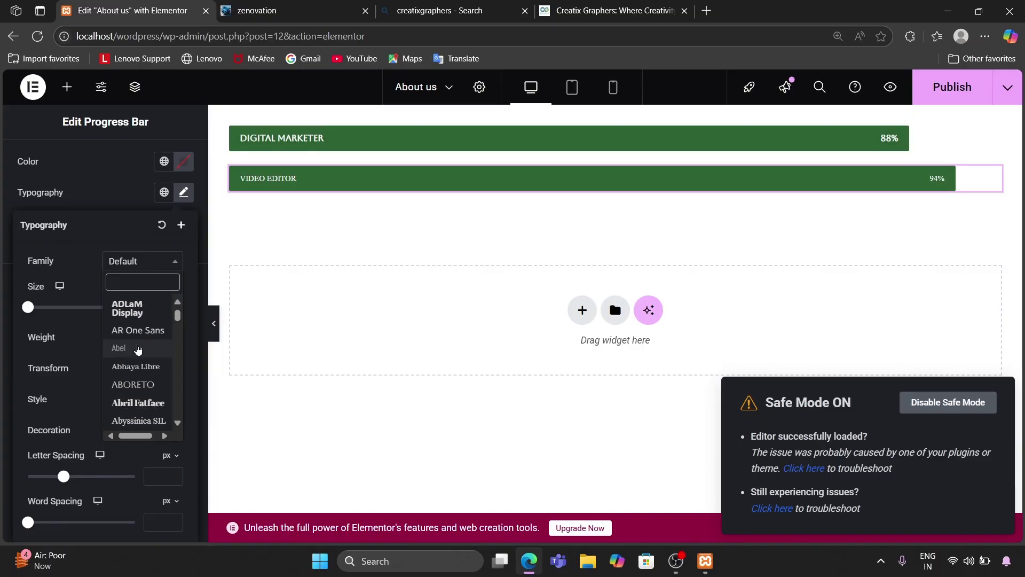
click(138, 364)
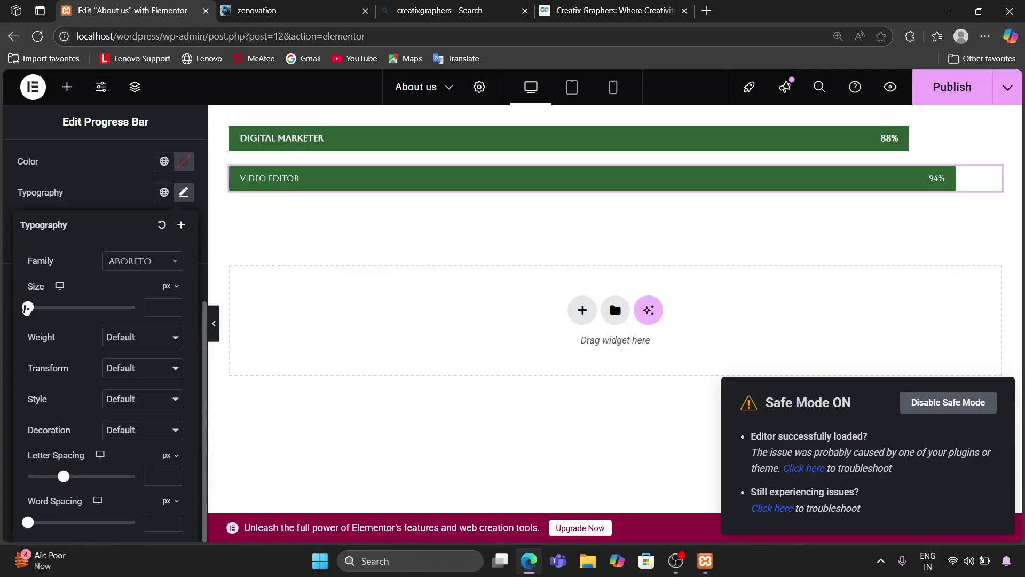
Set the VIDEO EDITOR inner text's font size to 12 px and its weight to 700 (Bold)
mouse_move(27, 309)
mouse_down()
mouse_move(50, 309)
mouse_move(33, 312)
mouse_up()
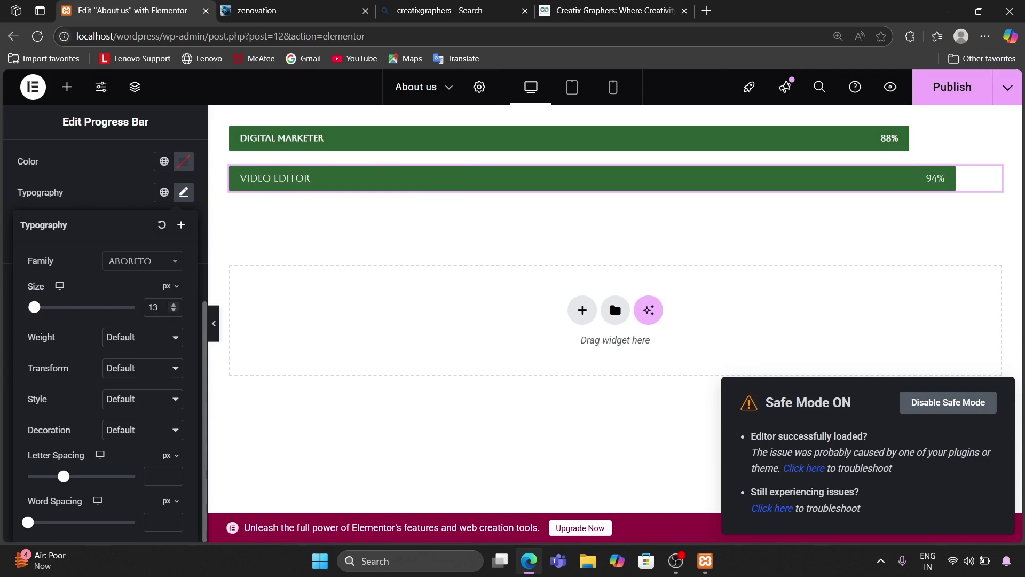
key(BackSpace)
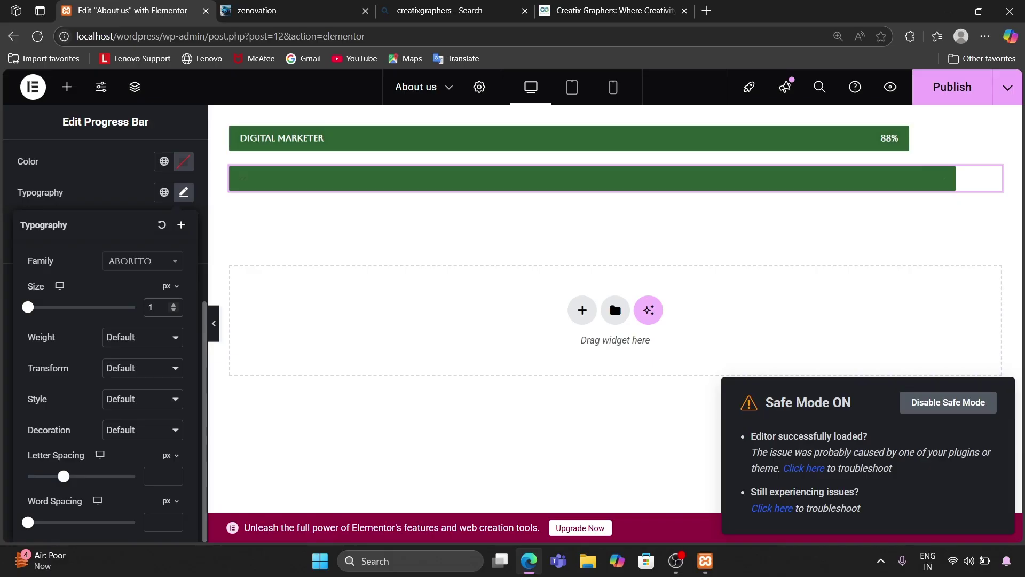
text(2)
click(150, 345)
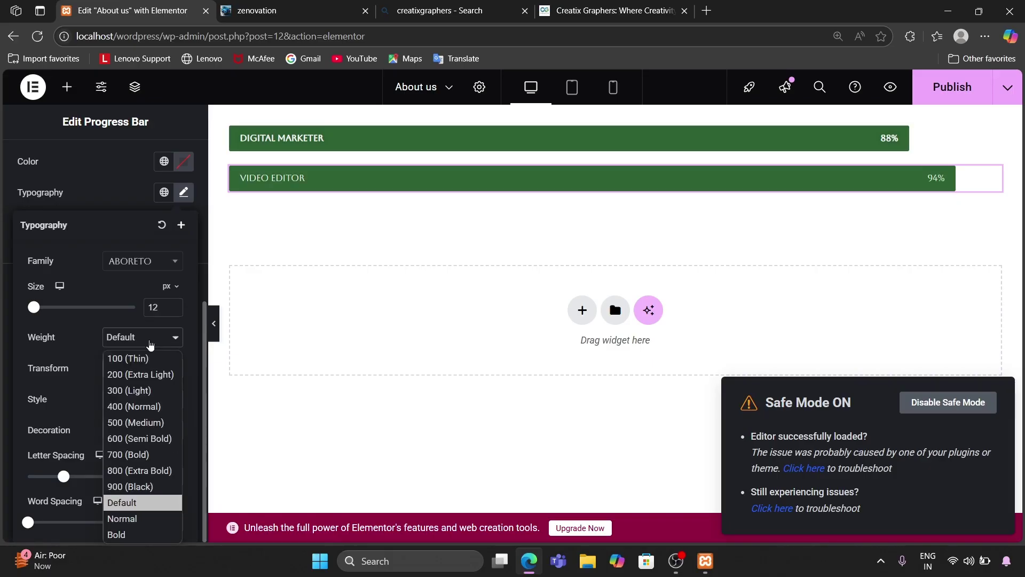
click(157, 457)
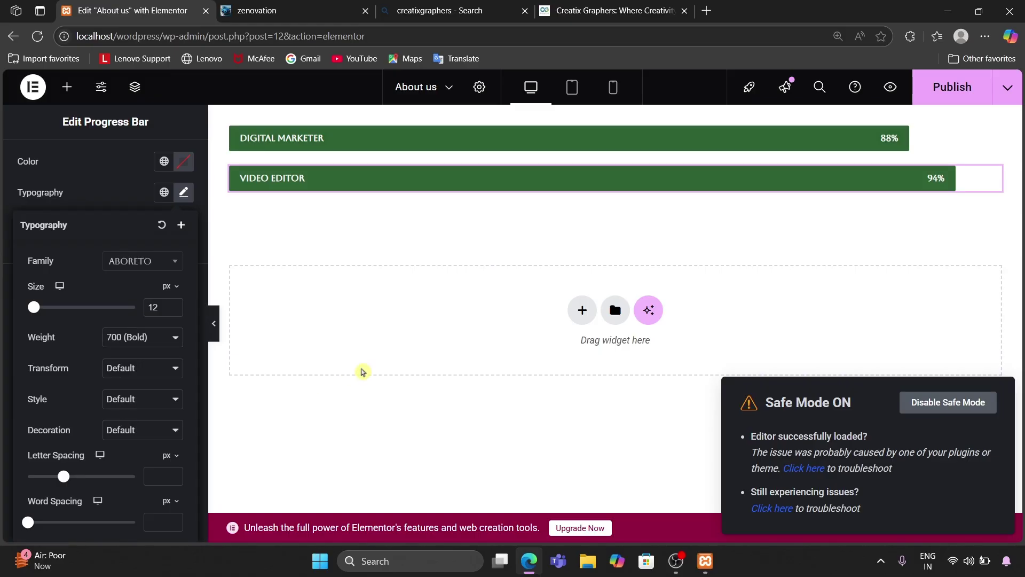
click(363, 372)
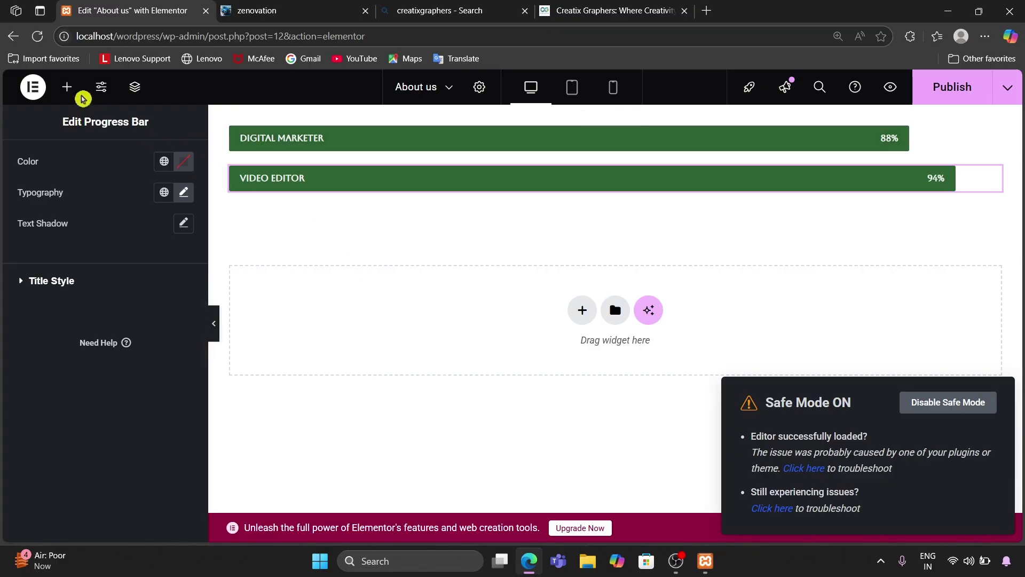
Add a third Progress Bar widget directly below the VIDEO EDITOR bar and clear its title
click(68, 88)
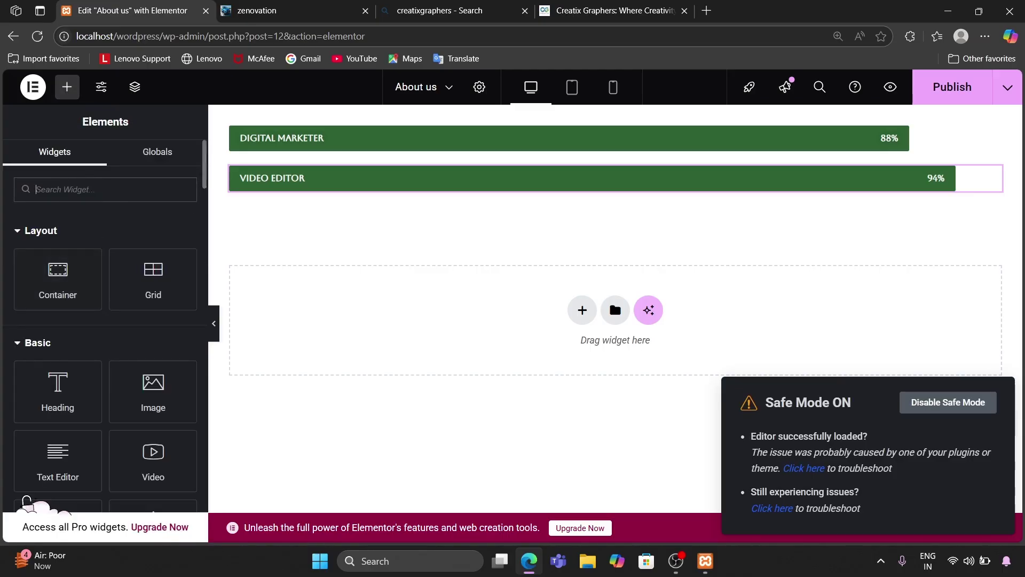
text(PROGR)
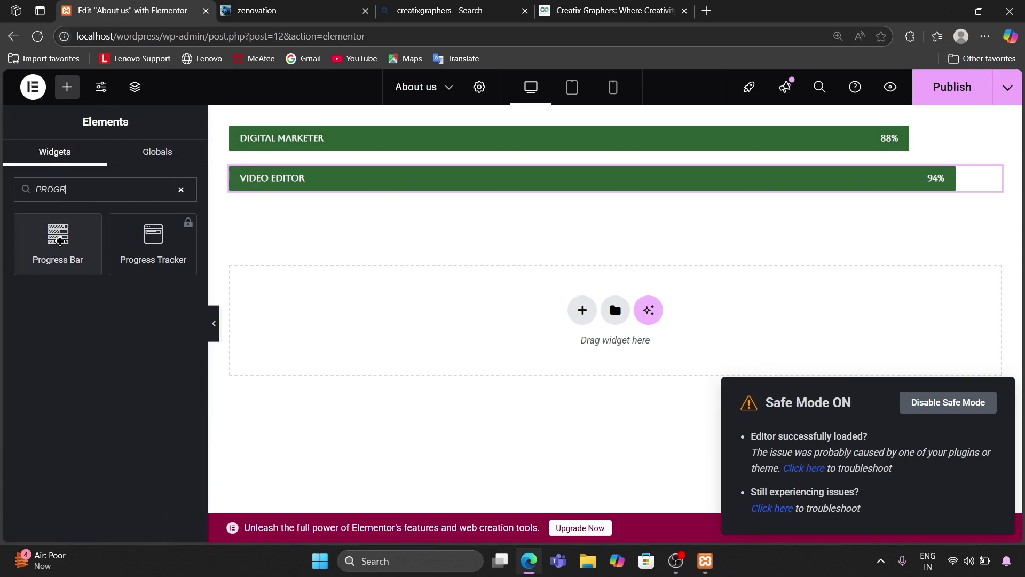
drag(68, 228, 294, 192)
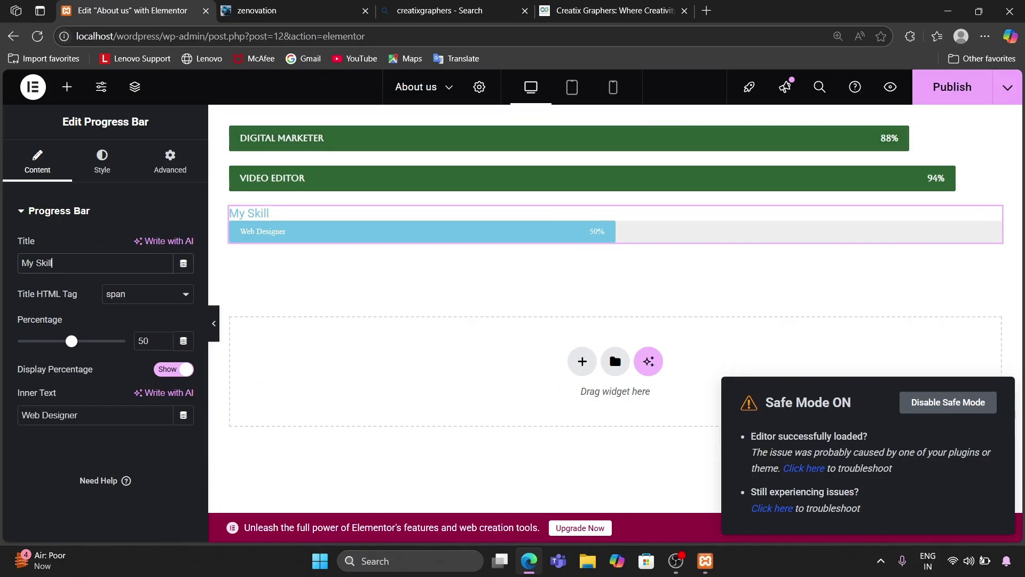
key(BackSpace)
key(BackSpace)
key(BackSpace)
key(BackSpace)
key(BackSpace)
key(BackSpace)
key(BackSpace)
key(BackSpace)
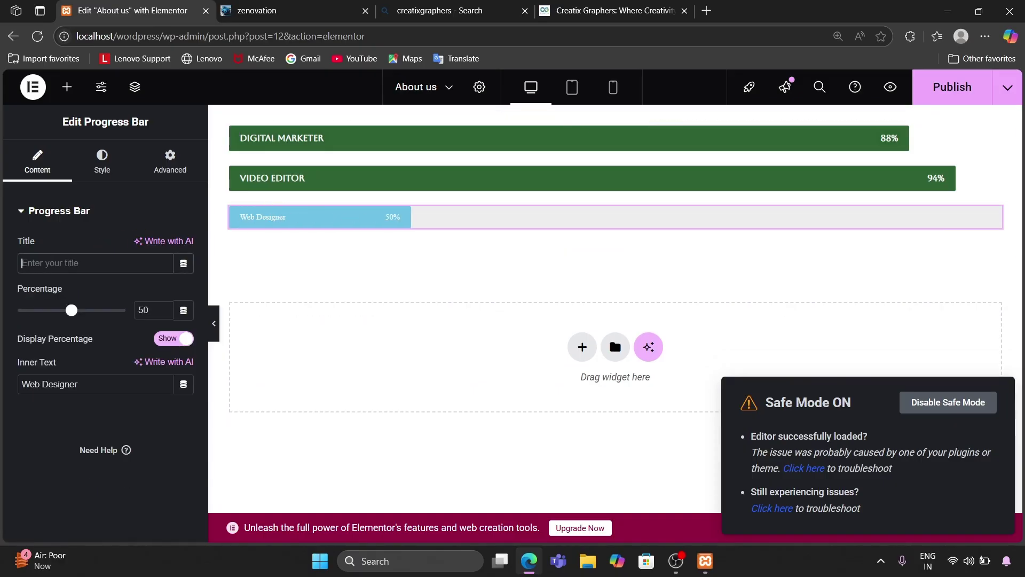
Replace the third progress bar's inner text with GRAPHIC DESIGNER and set its percentage to 81
key(BackSpace)
key(BackSpace)
key(BackSpace)
key(BackSpace)
key(BackSpace)
key(BackSpace)
key(BackSpace)
key(BackSpace)
key(BackSpace)
key(BackSpace)
key(BackSpace)
key(BackSpace)
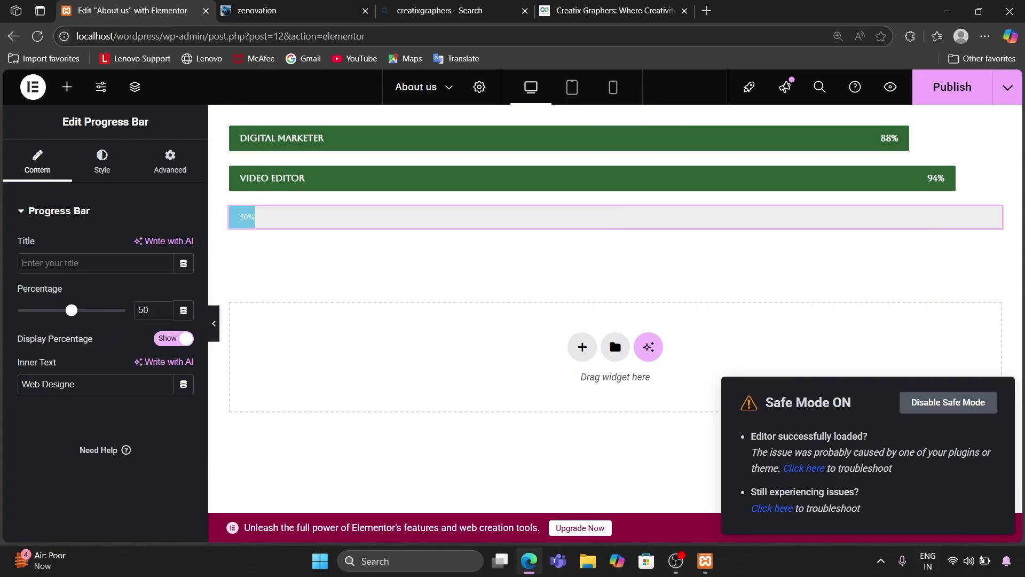
text(GRA)
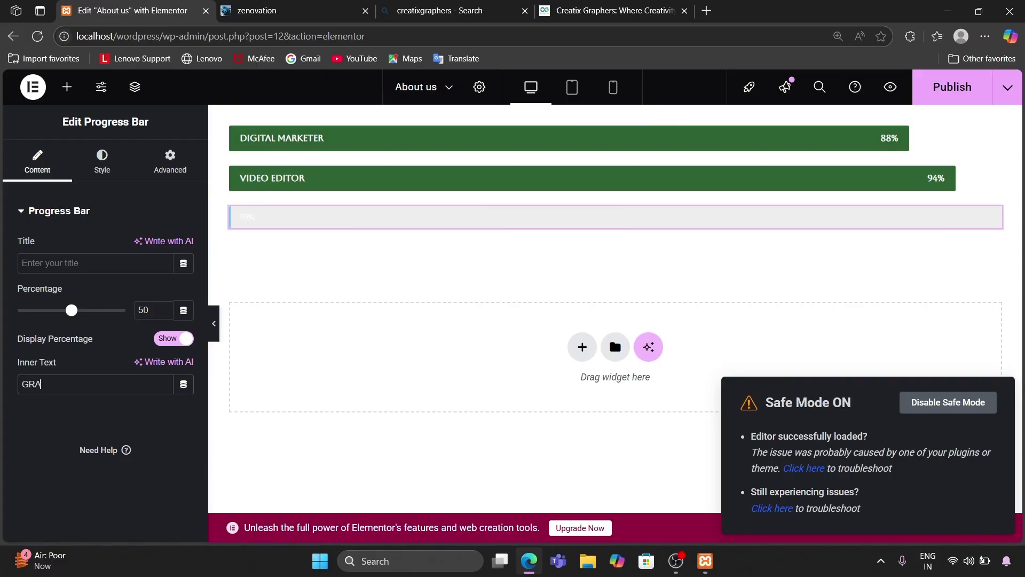
text(PHIC DESIGNER)
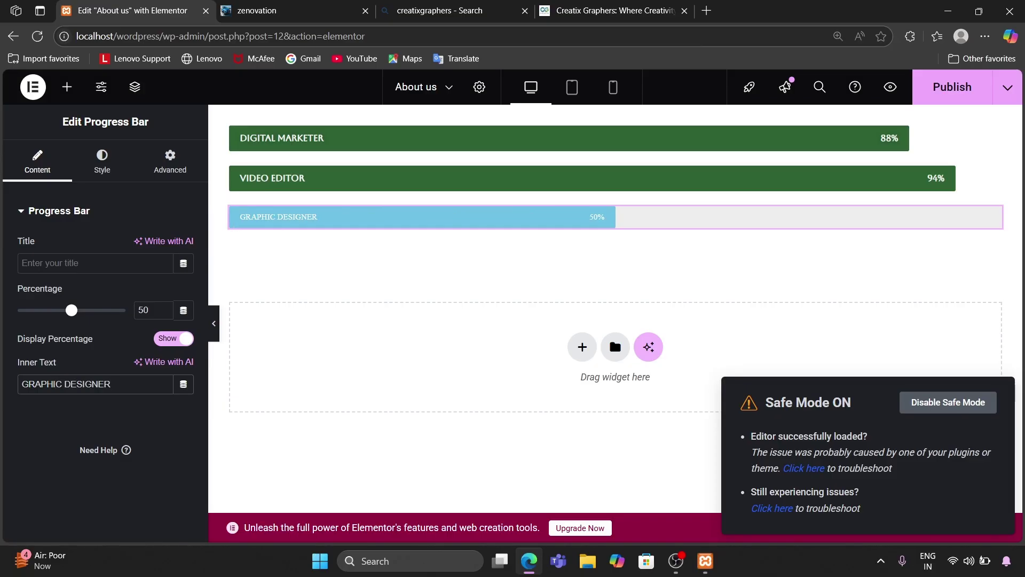
drag(73, 312, 111, 317)
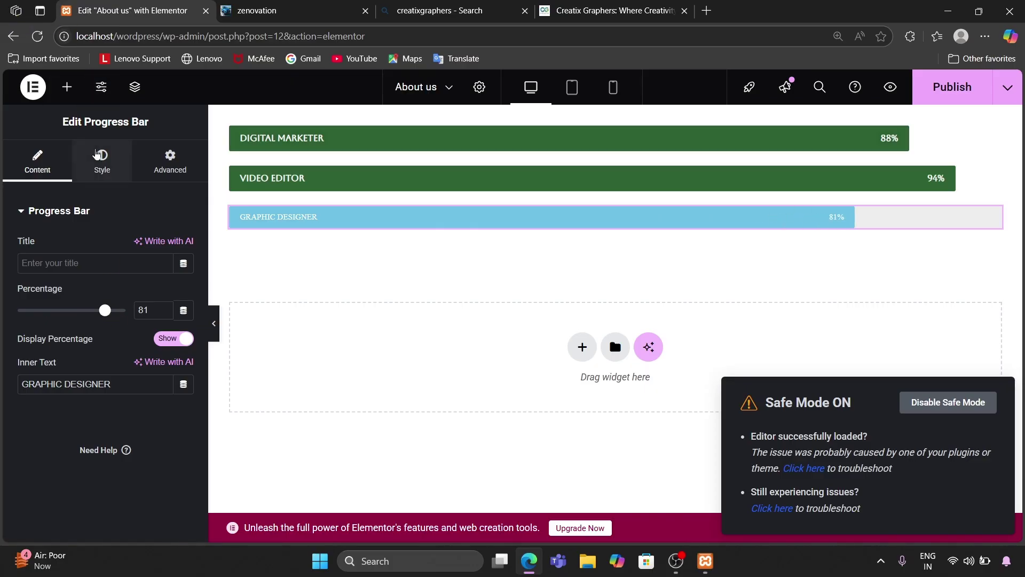
Set the GRAPHIC DESIGNER bar's fill color to #2D6234 and its height to 35 px
click(96, 154)
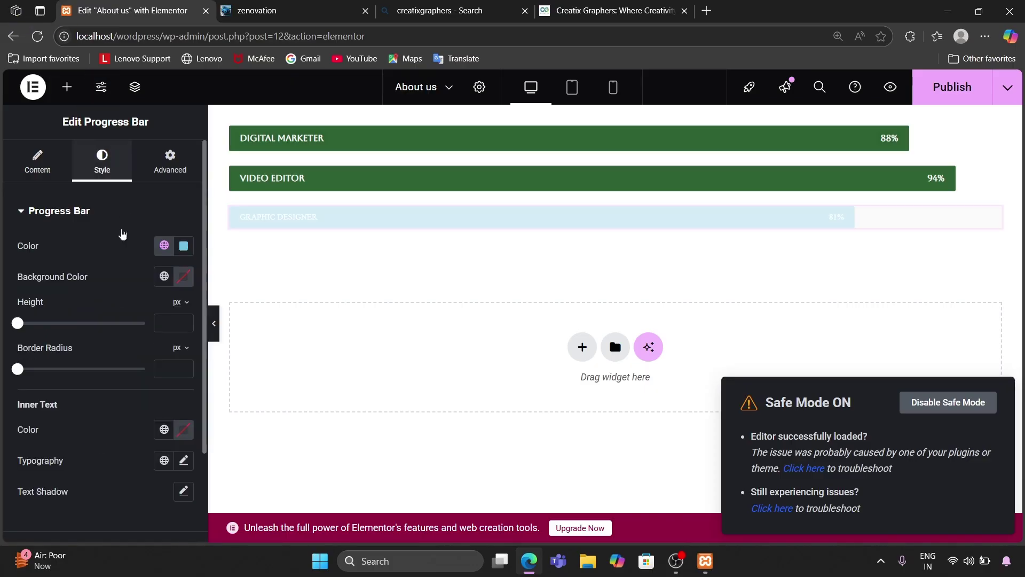
click(183, 245)
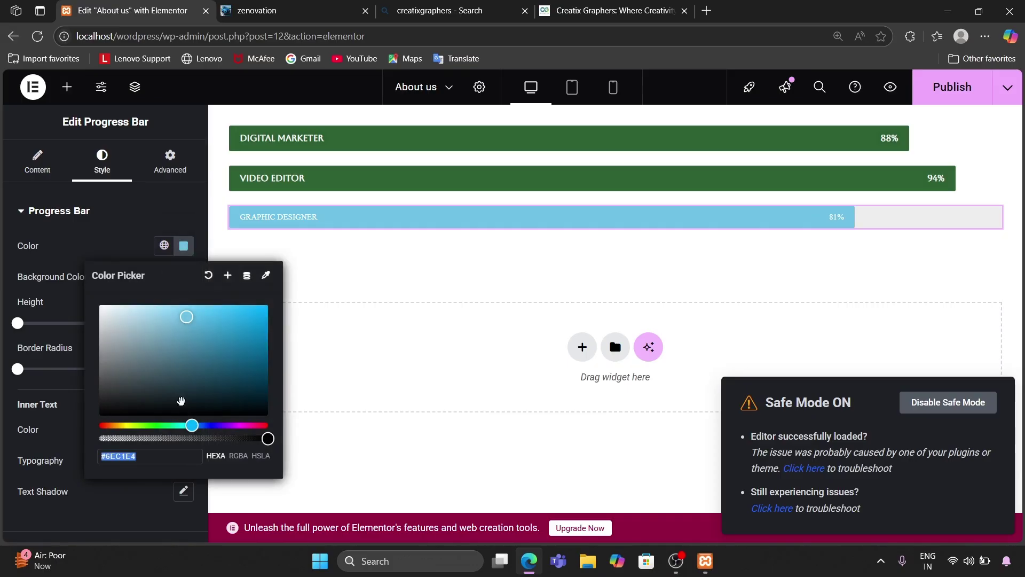
text(#2D6234)
click(327, 368)
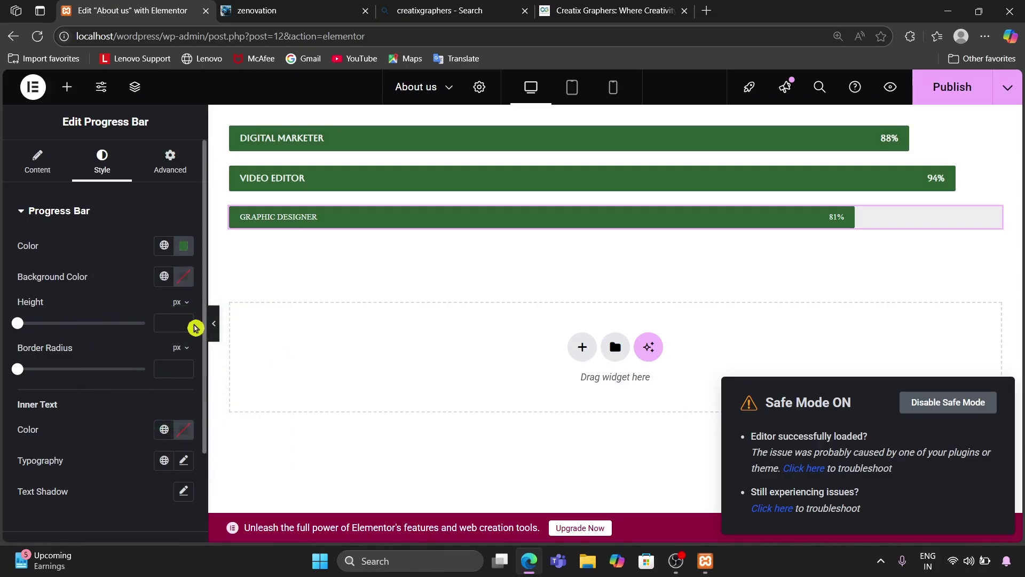
click(168, 322)
text(35)
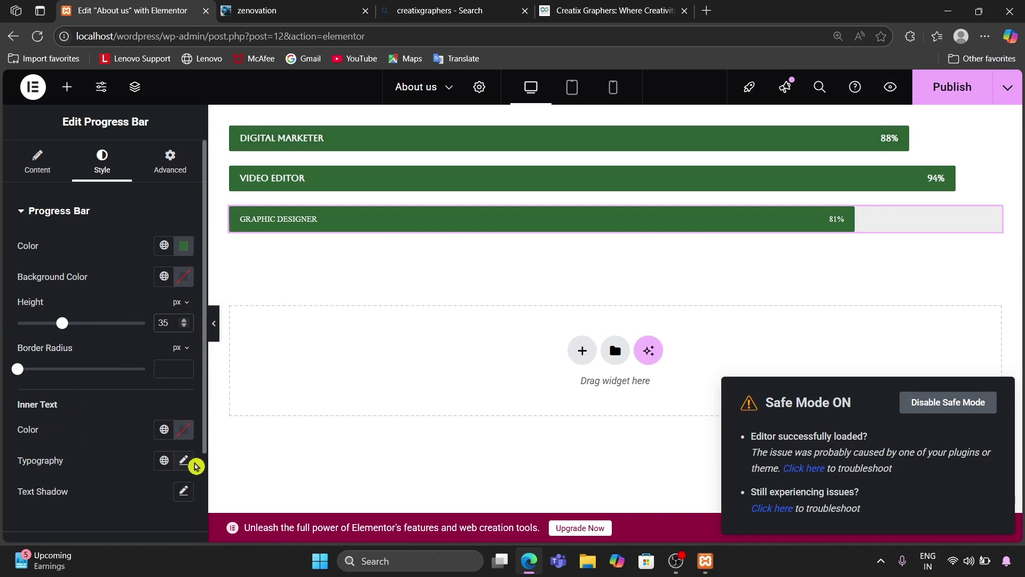
Set the GRAPHIC DESIGNER bar's inner text font family to Aboreto
click(182, 463)
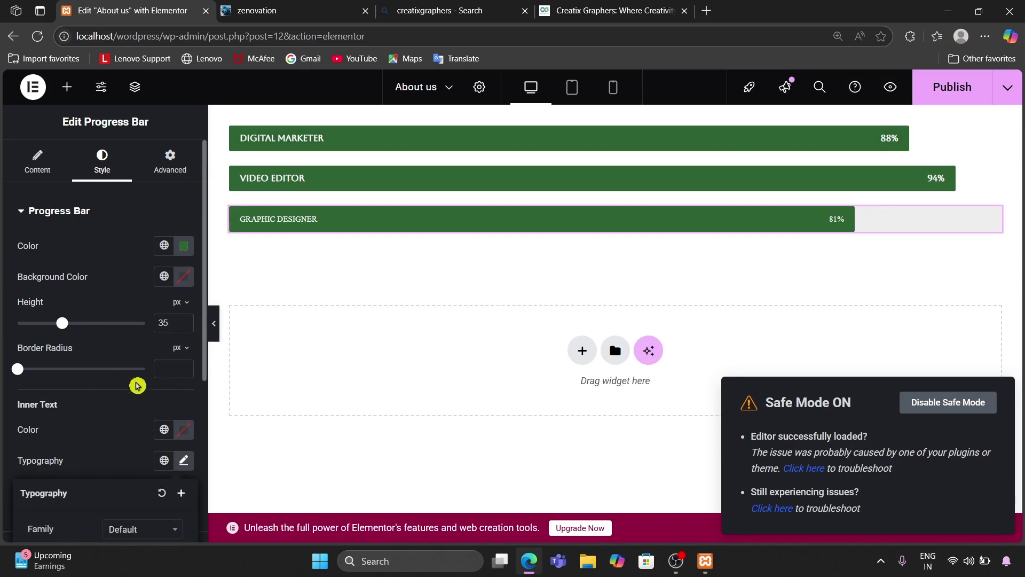
scroll(153, 460, down, 3)
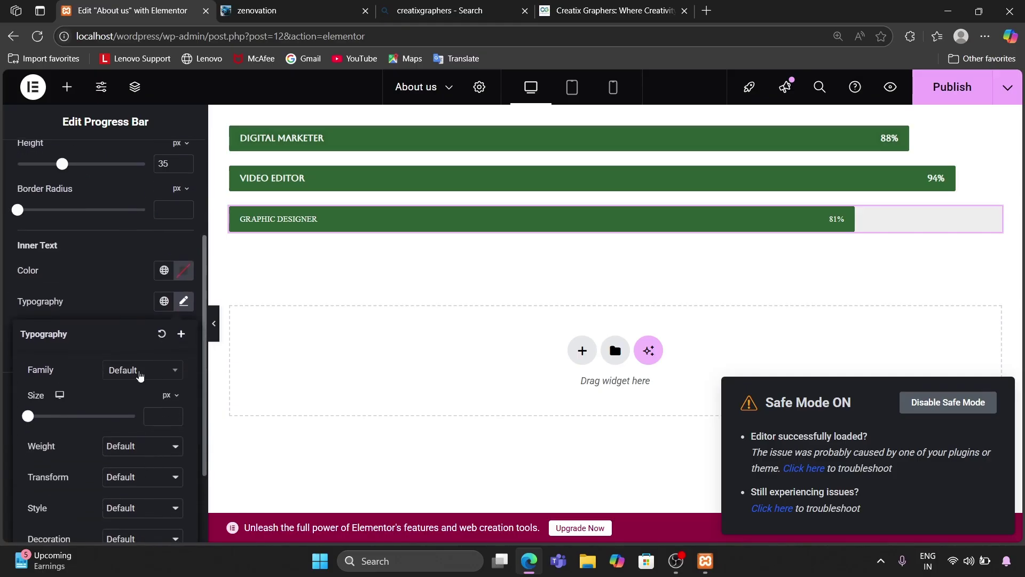
click(140, 370)
scroll(119, 299, down, 2)
scroll(119, 302, down, 3)
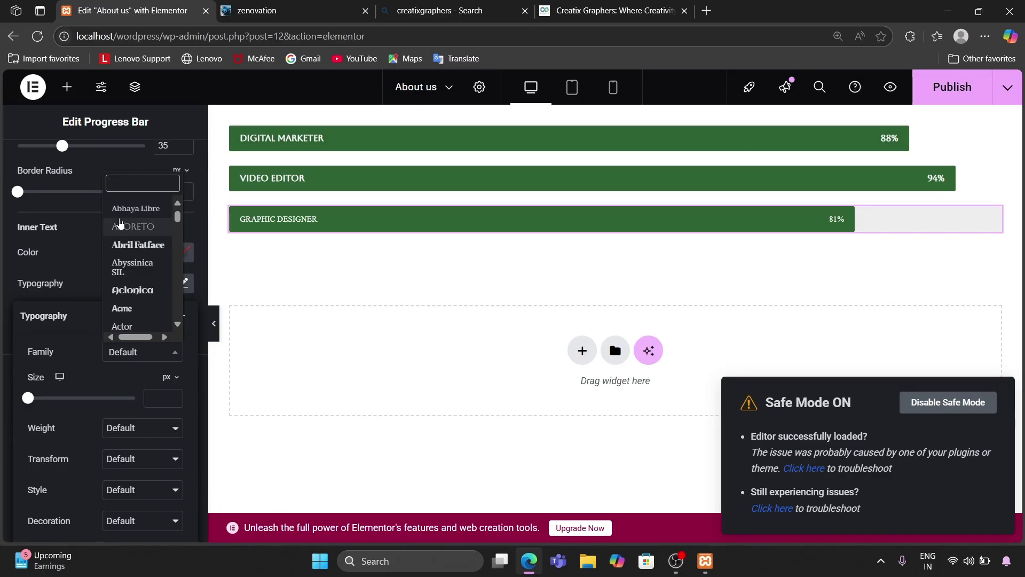
click(120, 224)
scroll(121, 334, down, 1)
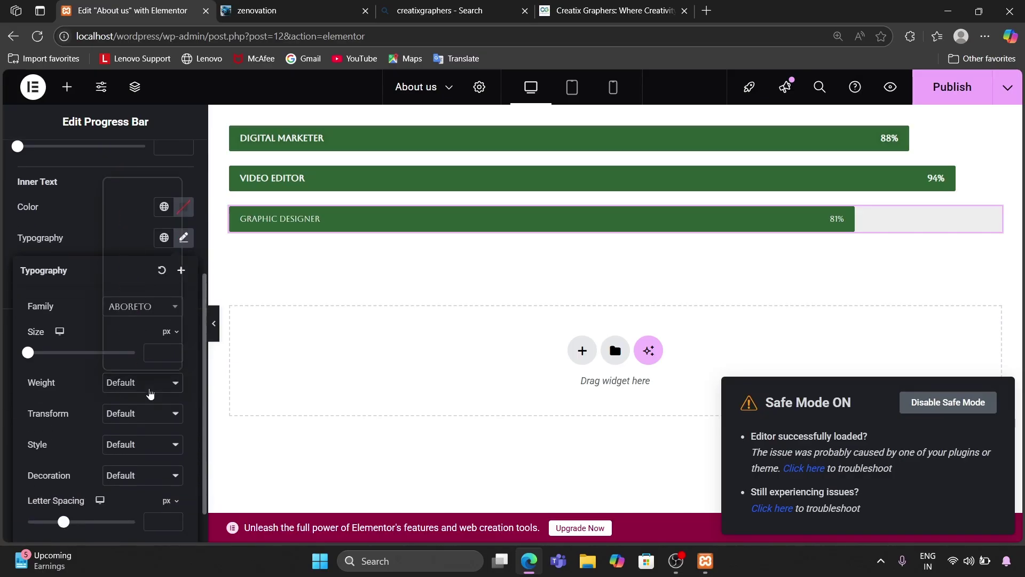
Set the GRAPHIC DESIGNER inner text's weight to 700 (Bold) and its font size to 12 px
click(150, 393)
click(143, 284)
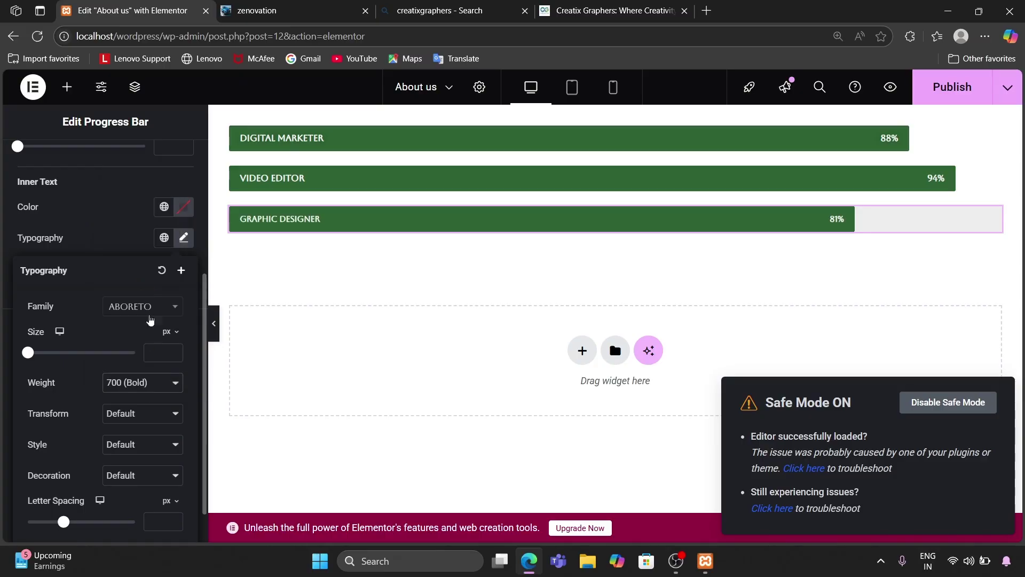
text(12)
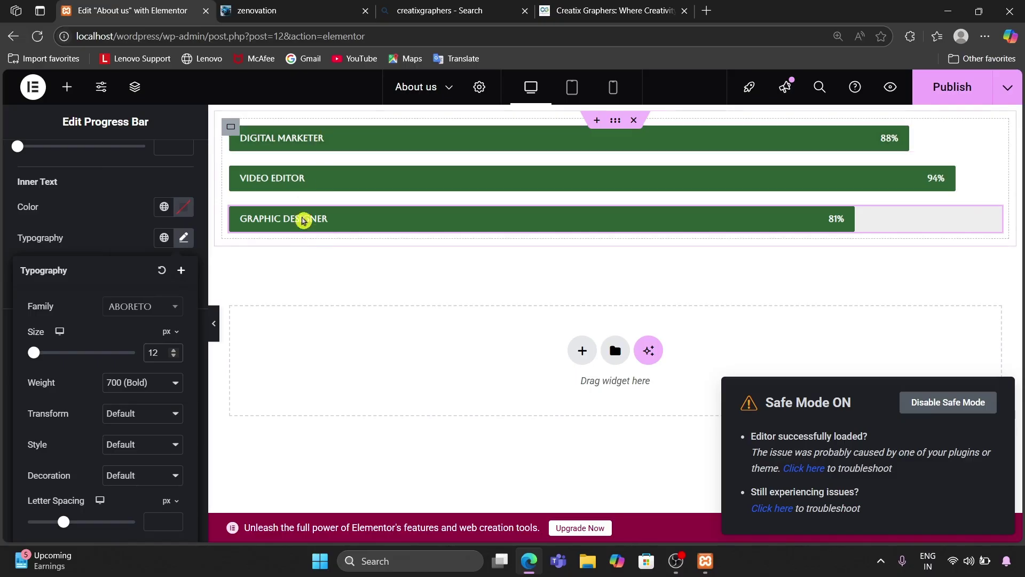
scroll(142, 306, down, 1)
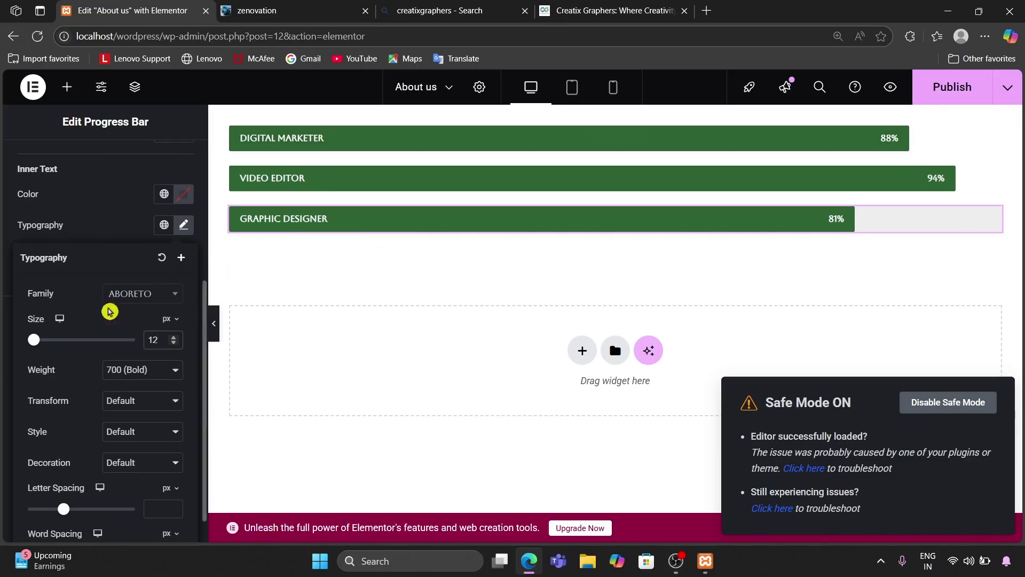
click(342, 310)
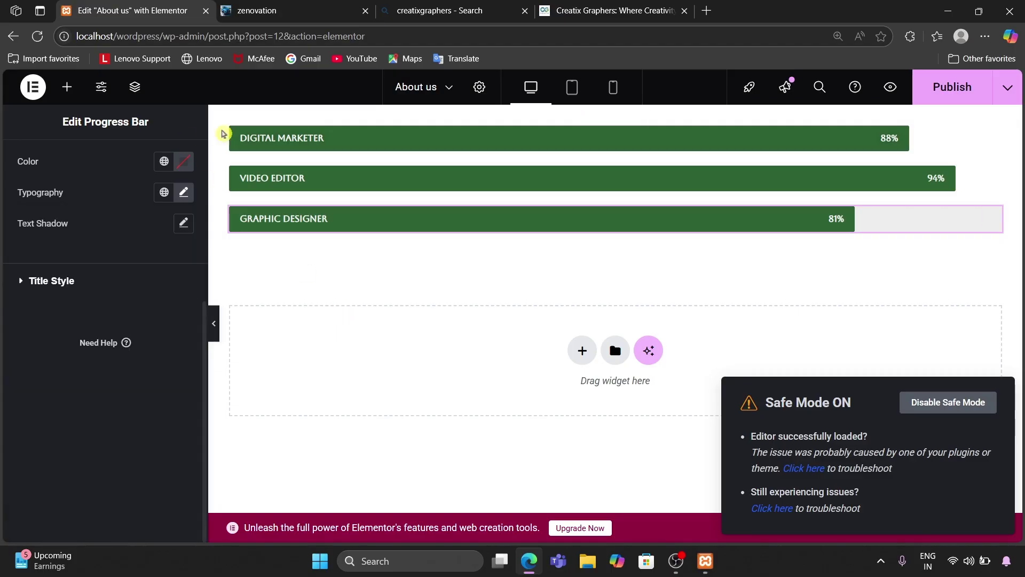
Publish the About us page with its three styled progress bars
click(949, 90)
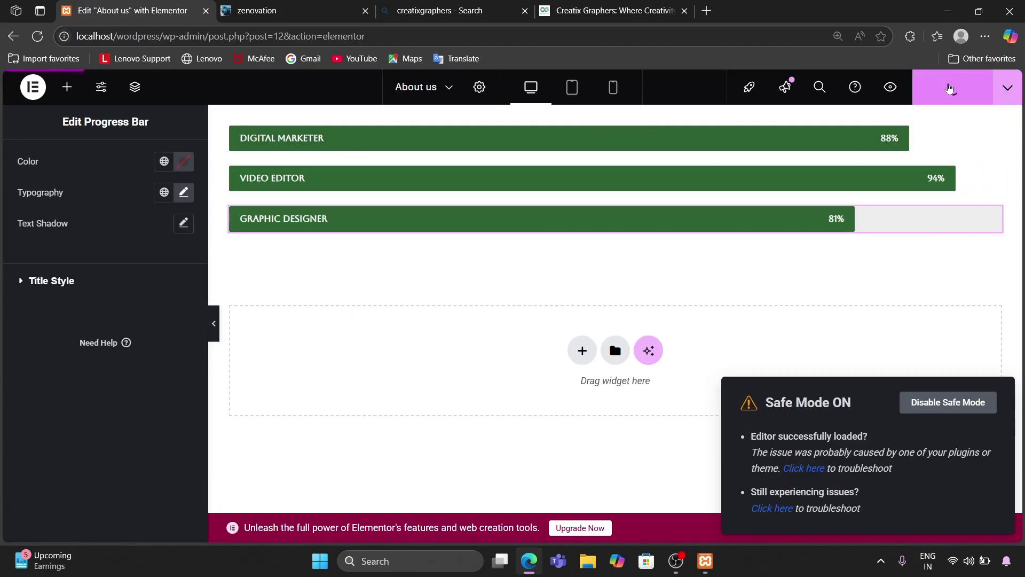
click(950, 87)
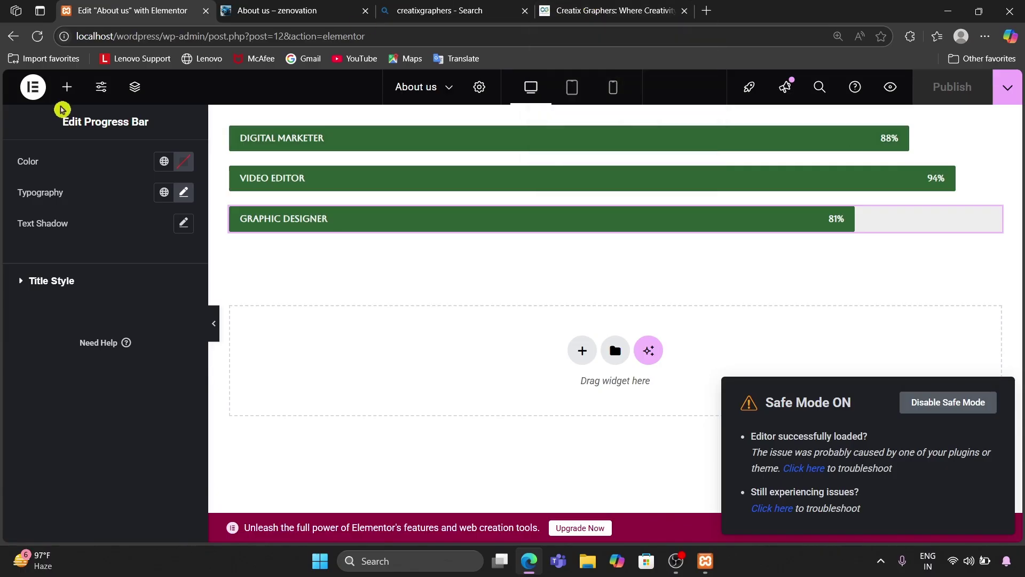
Browse the widget library down to the Counter widget in the General category
click(66, 87)
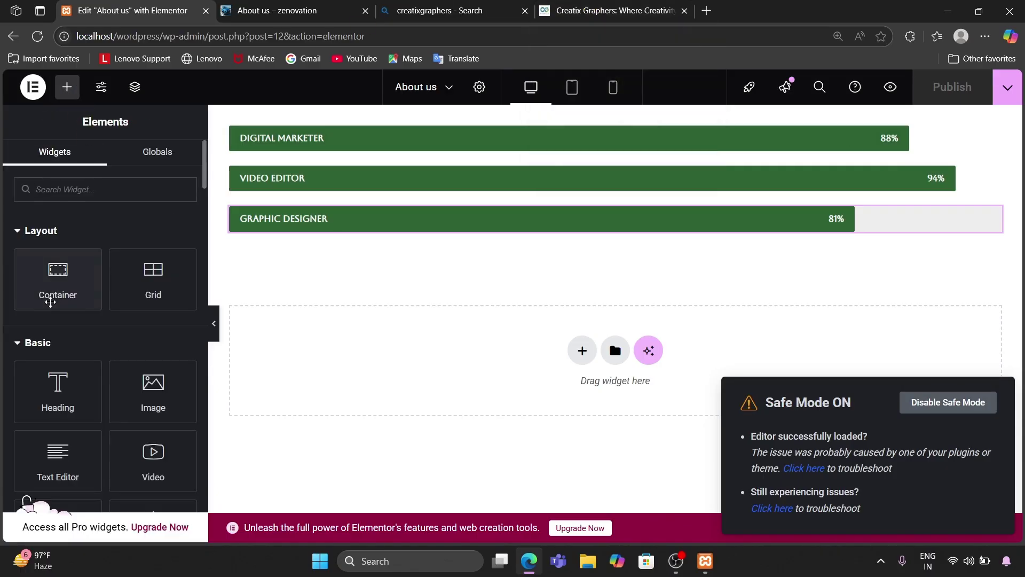
scroll(50, 303, down, 10)
scroll(50, 305, down, 10)
scroll(51, 306, down, 10)
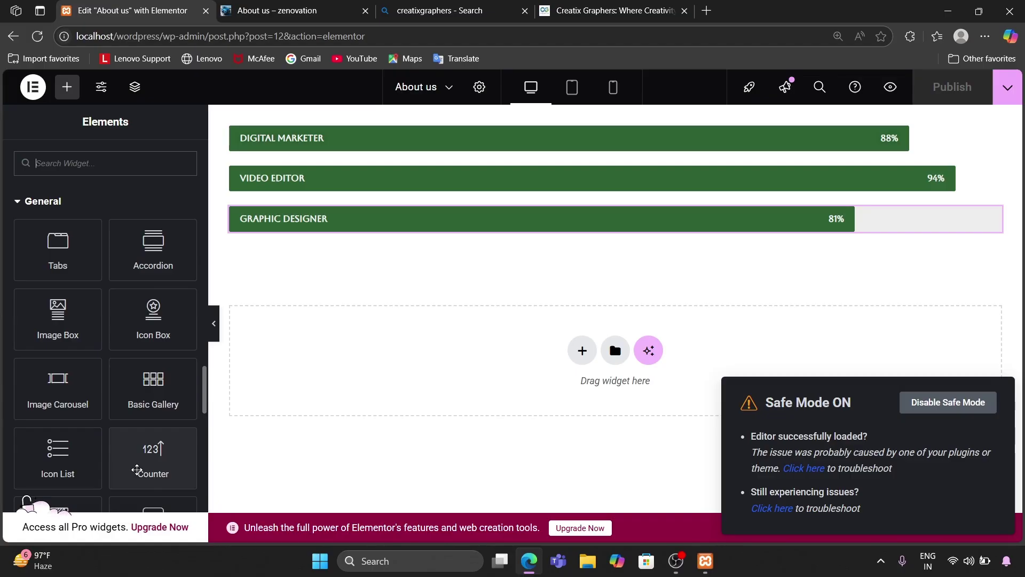
Close the creatixgraphers search page and examine the animated client, employee and project counters on the Creatix Graphers site, reloading it to replay them
click(528, 14)
click(481, 12)
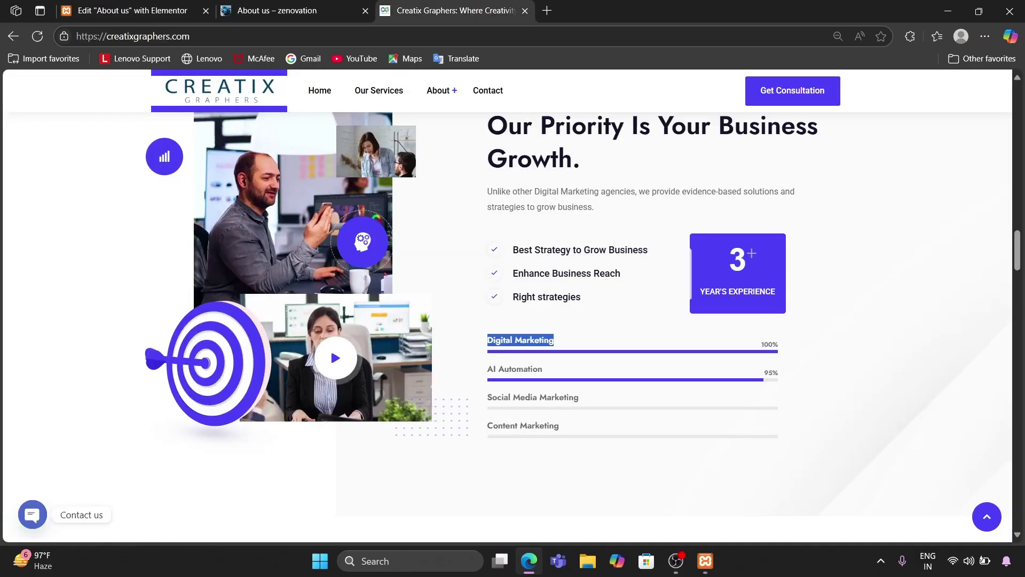
scroll(531, 238, up, 5)
scroll(539, 246, down, 8)
scroll(546, 255, down, 8)
scroll(547, 254, up, 7)
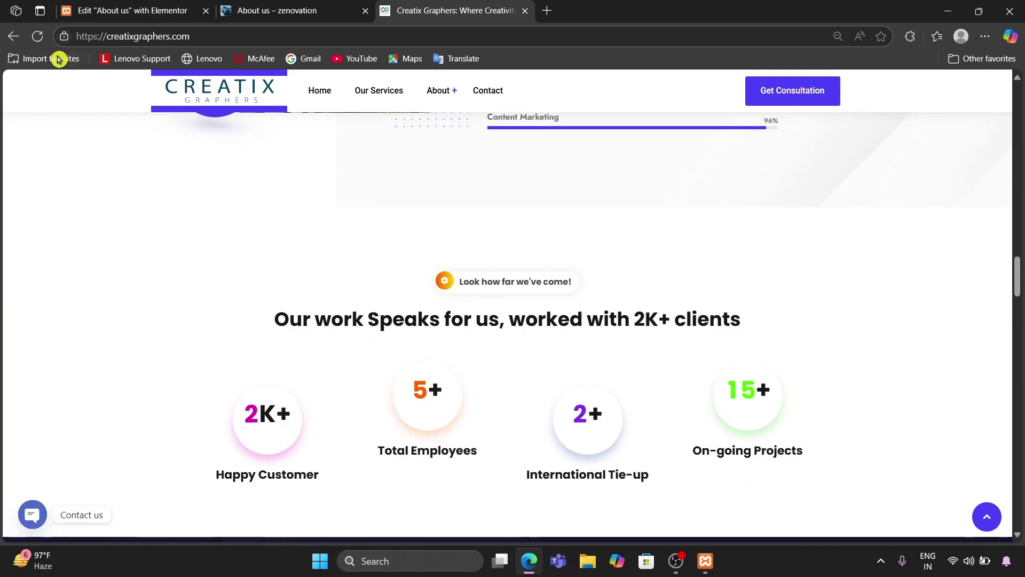
click(37, 36)
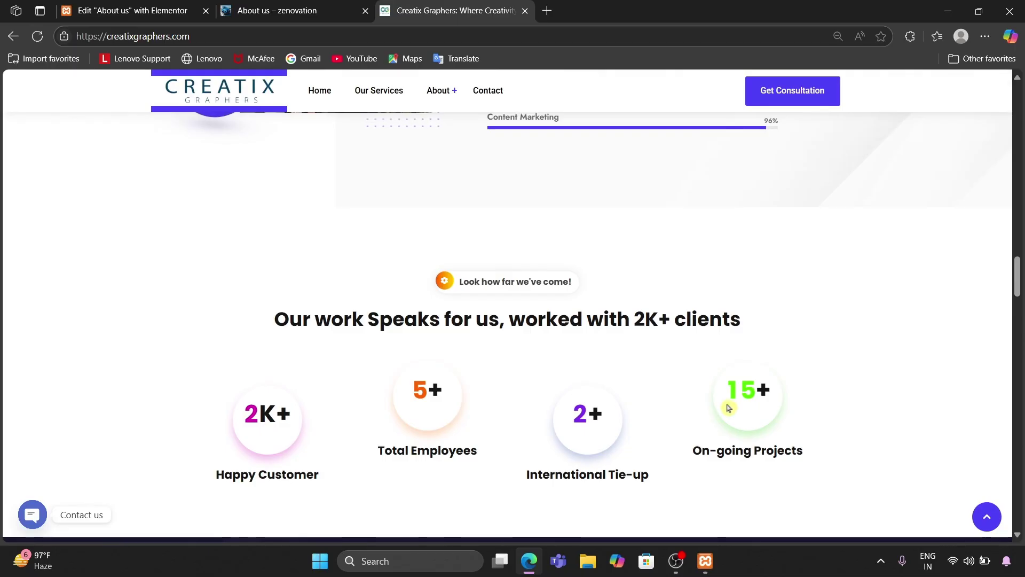
click(38, 36)
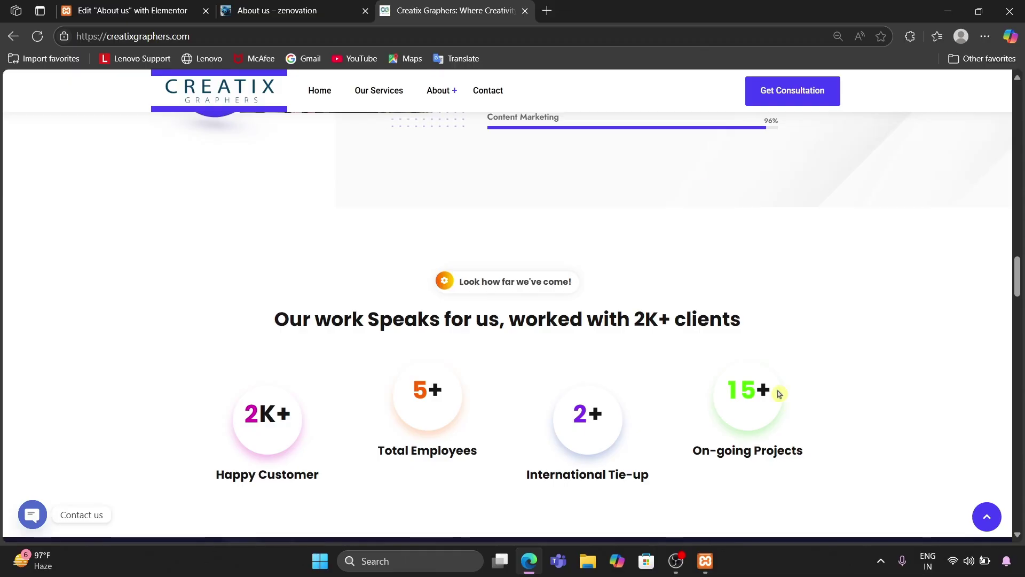
click(34, 34)
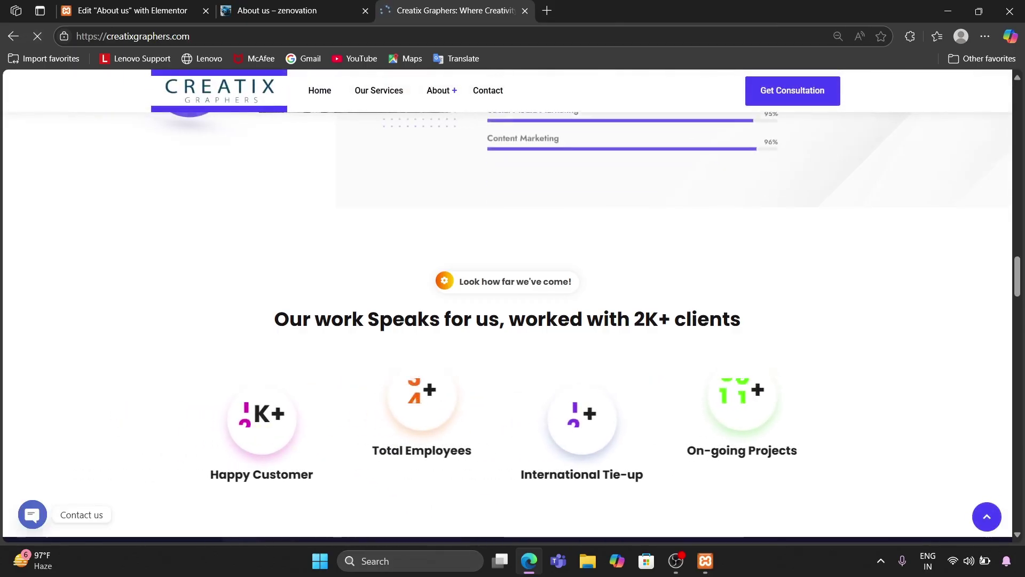
scroll(357, 426, down, 5)
scroll(357, 427, up, 10)
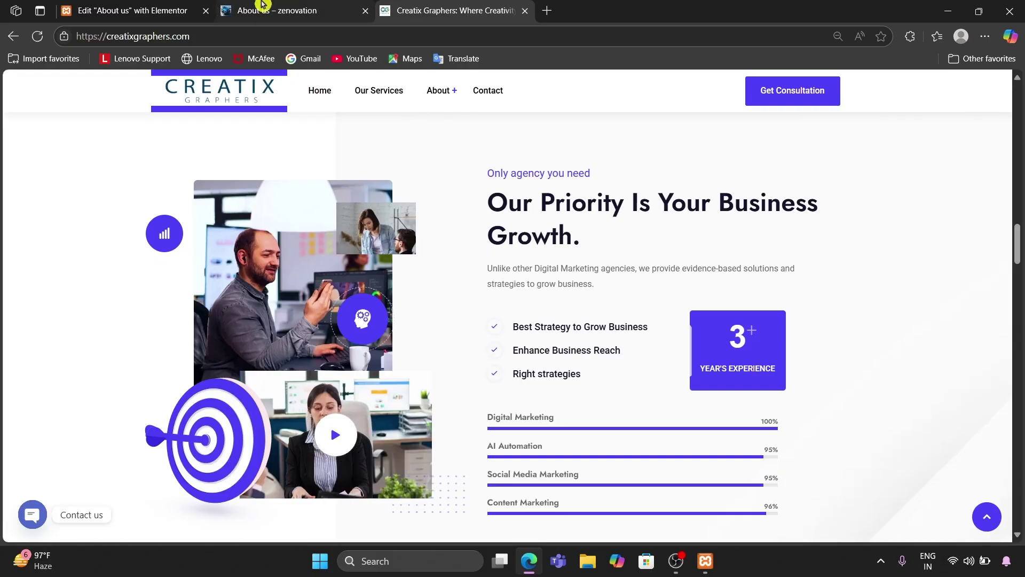
Back in the About us editor, delete the progress bar container and add a Flexbox container with four equal columns
click(116, 5)
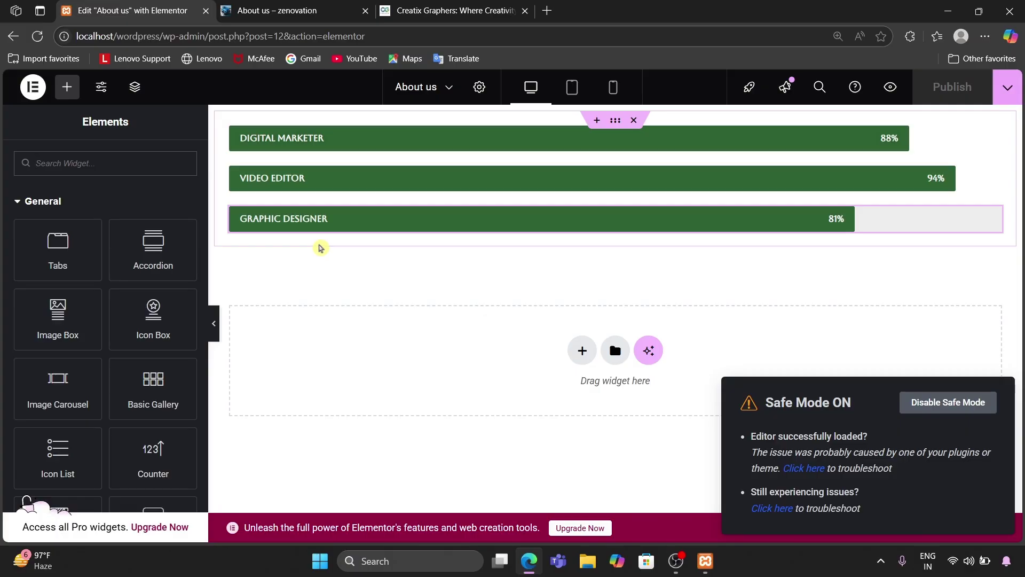
click(589, 359)
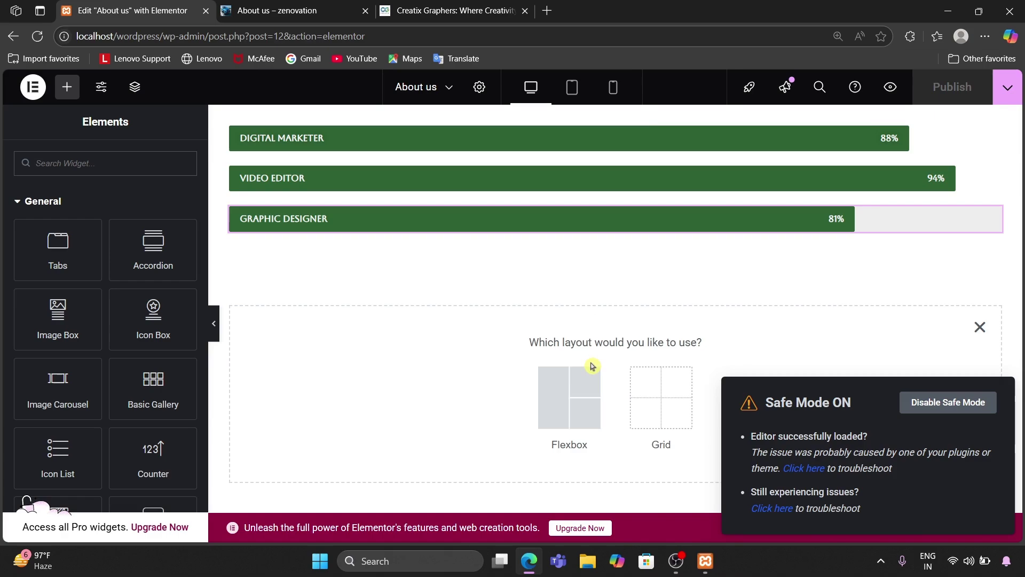
click(576, 401)
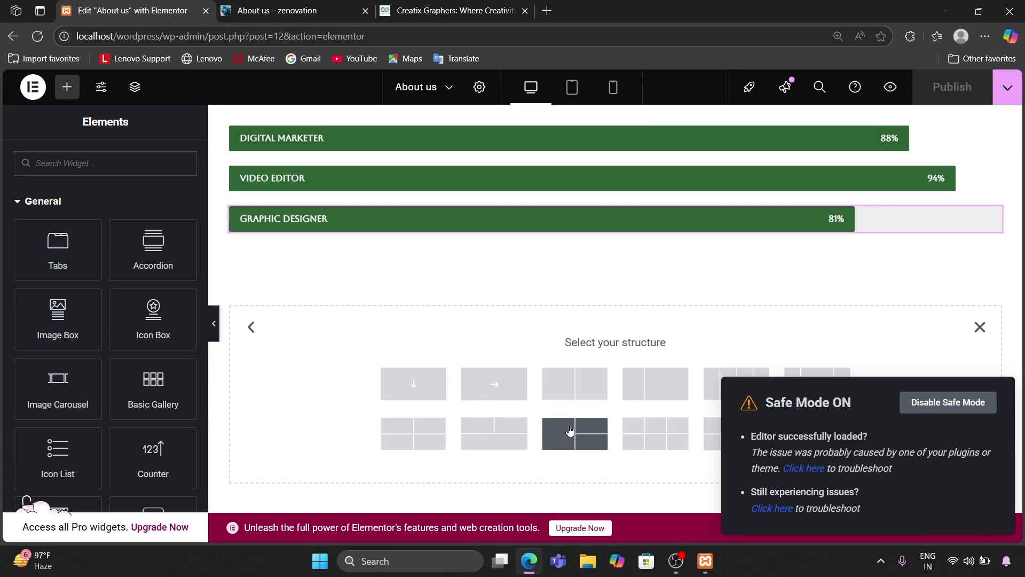
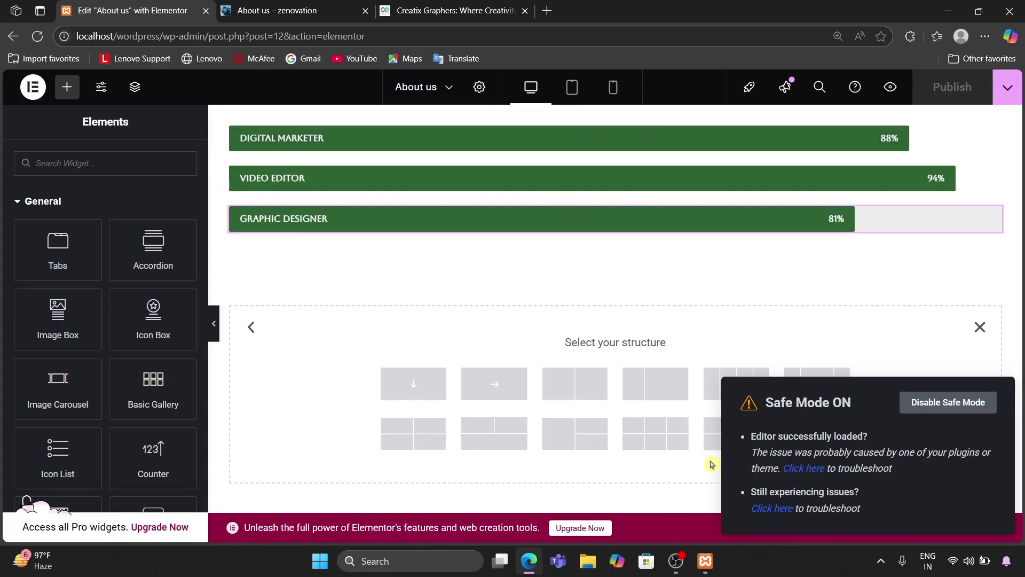
click(635, 121)
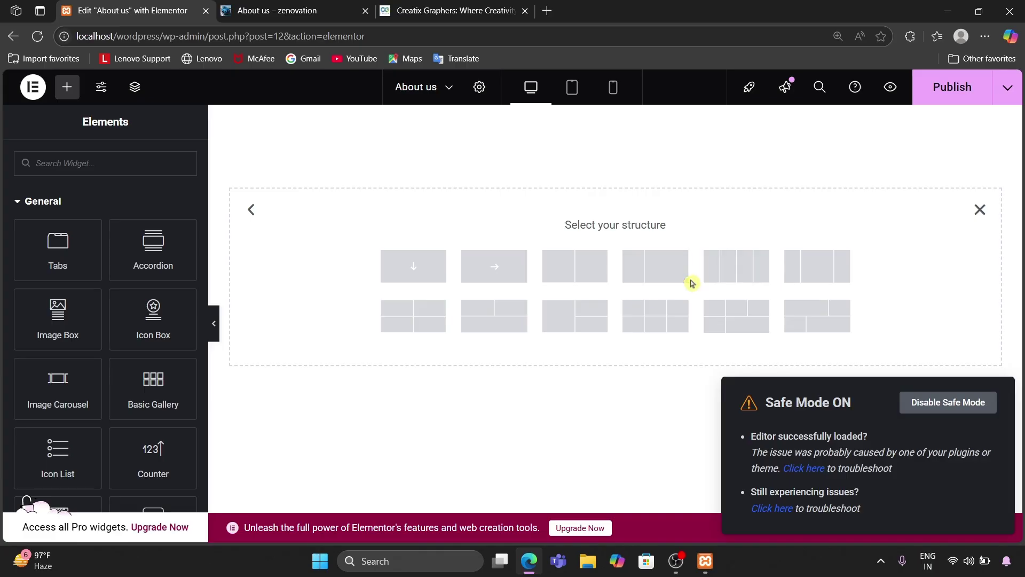
click(719, 275)
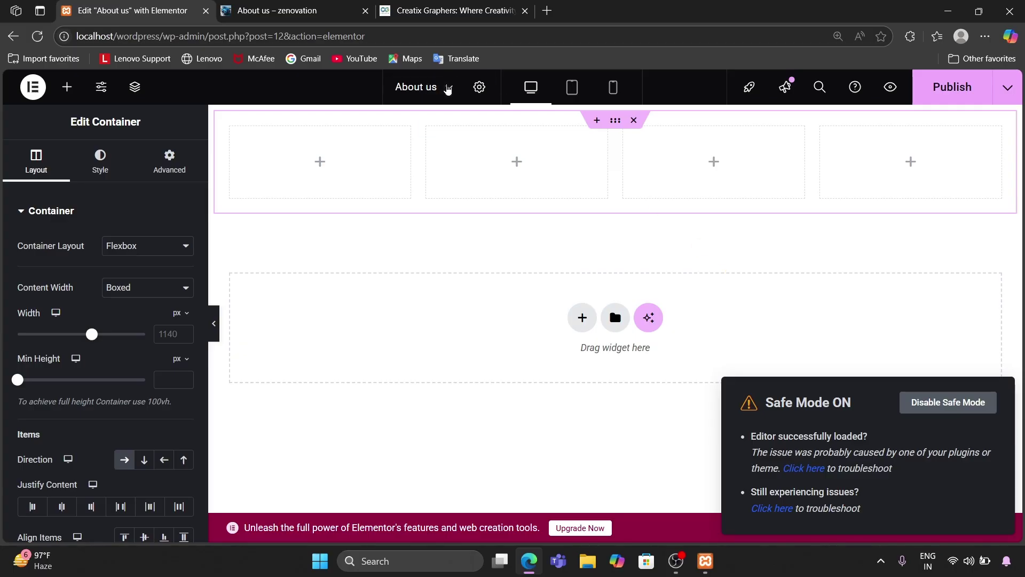
Search the widgets for COUN and place a Counter widget in the first column of the new container
click(64, 87)
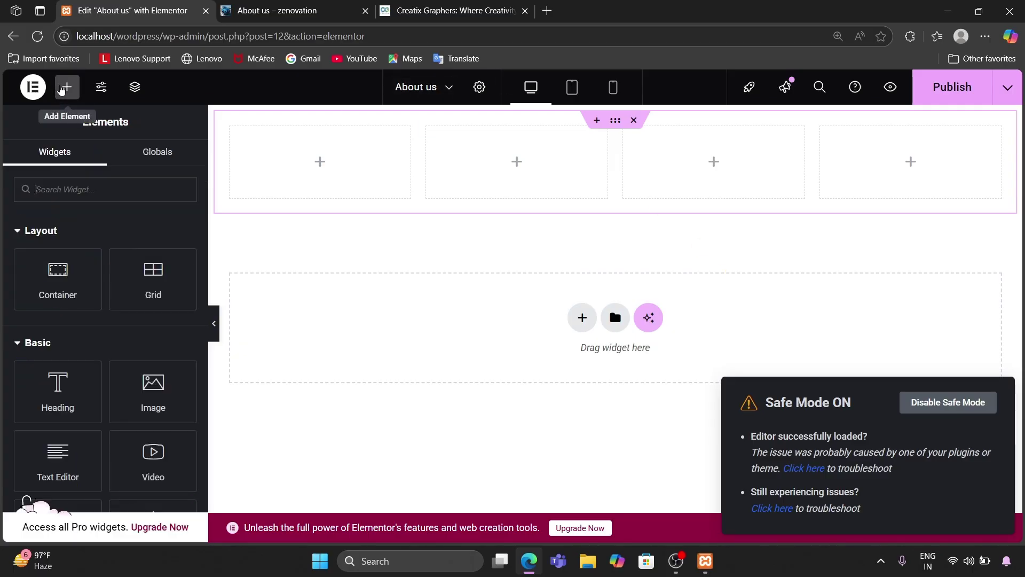
drag(74, 360, 14, 363)
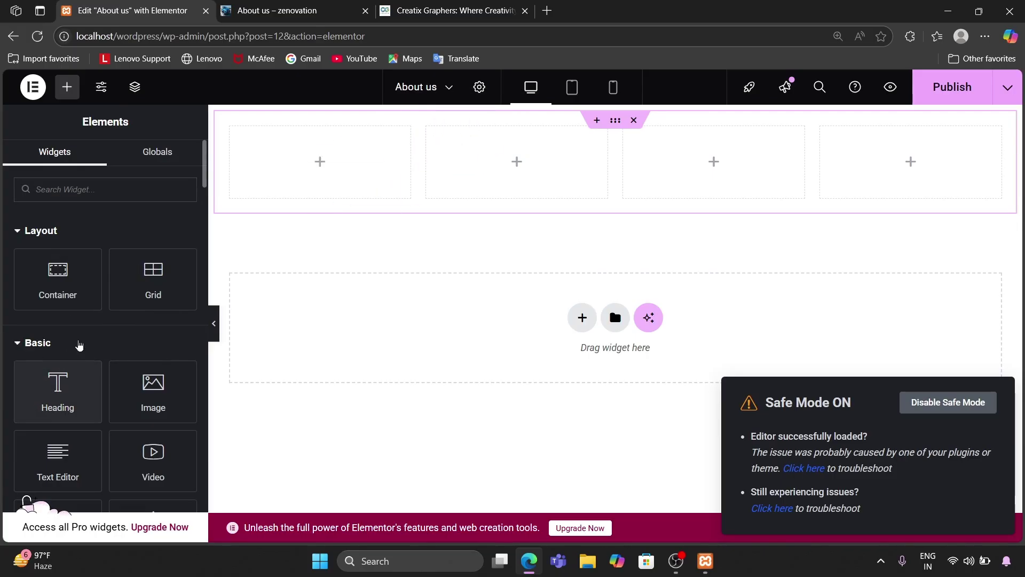
text(COUN)
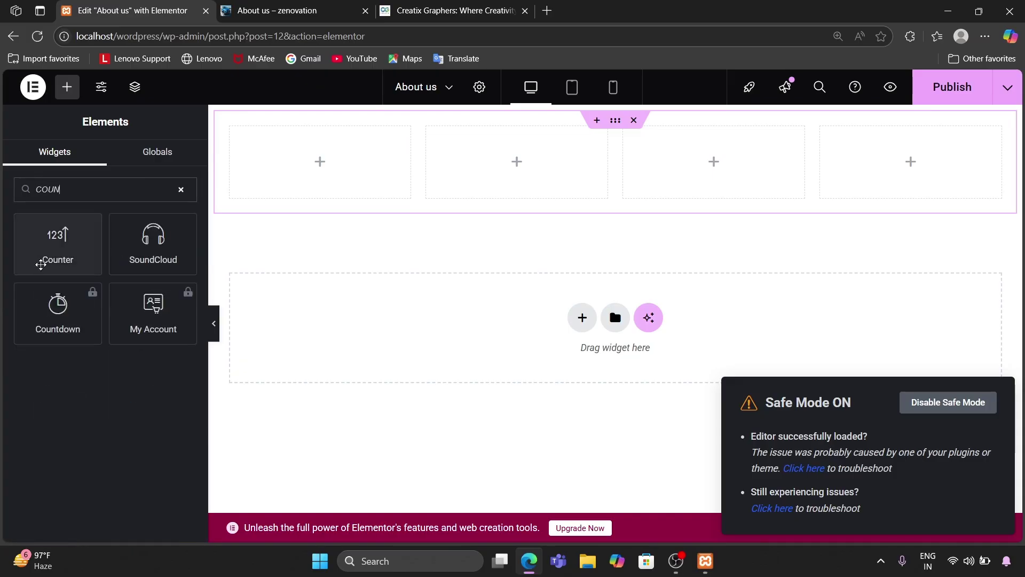
drag(45, 261, 512, 432)
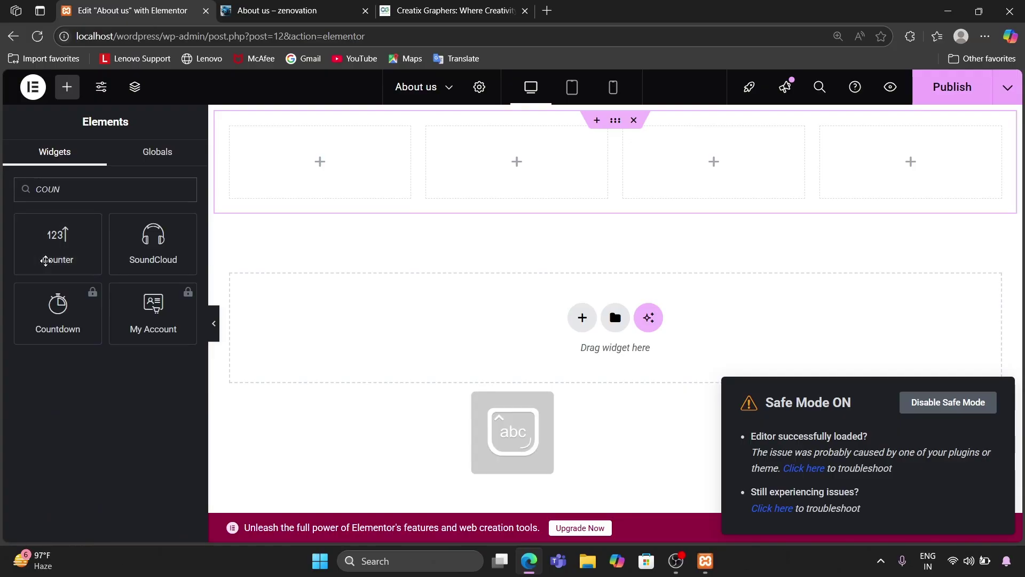
drag(46, 261, 259, 189)
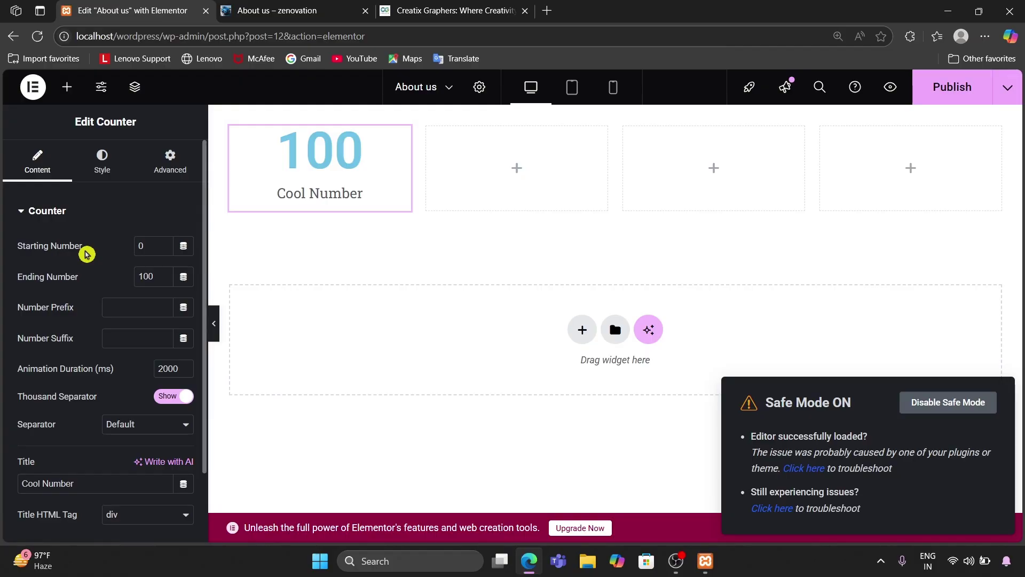
Try 50 and 80 as the counter's starting number, and restore it to 0
click(160, 246)
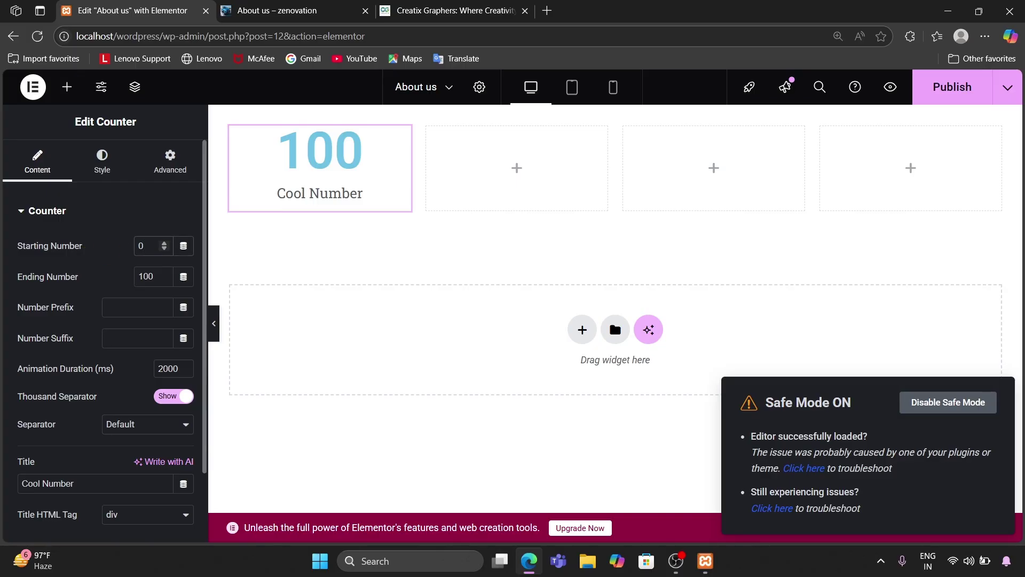
key(BackSpace)
text(50)
key(BackSpace)
key(BackSpace)
text(80)
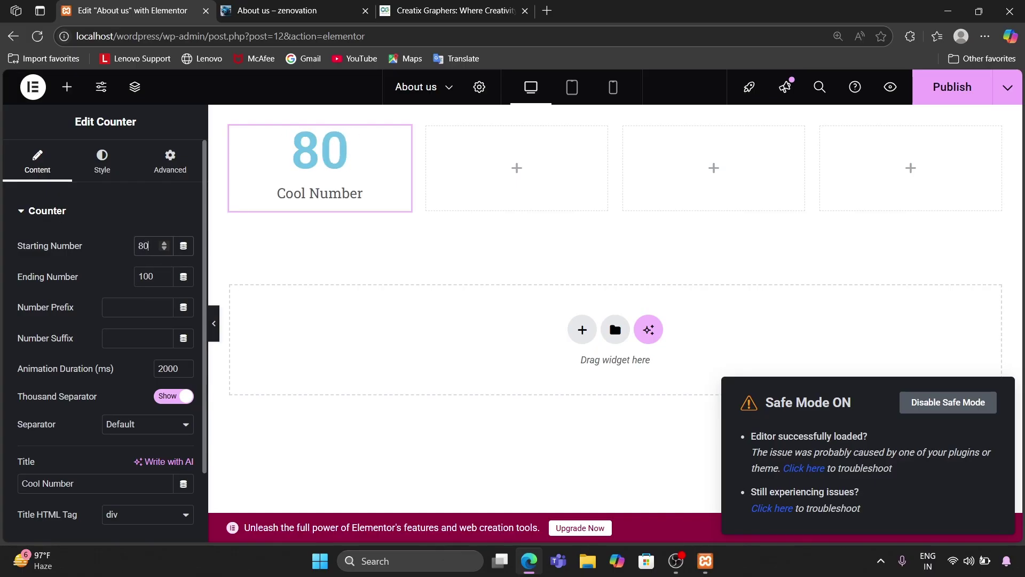
key(BackSpace)
key(BackSpace)
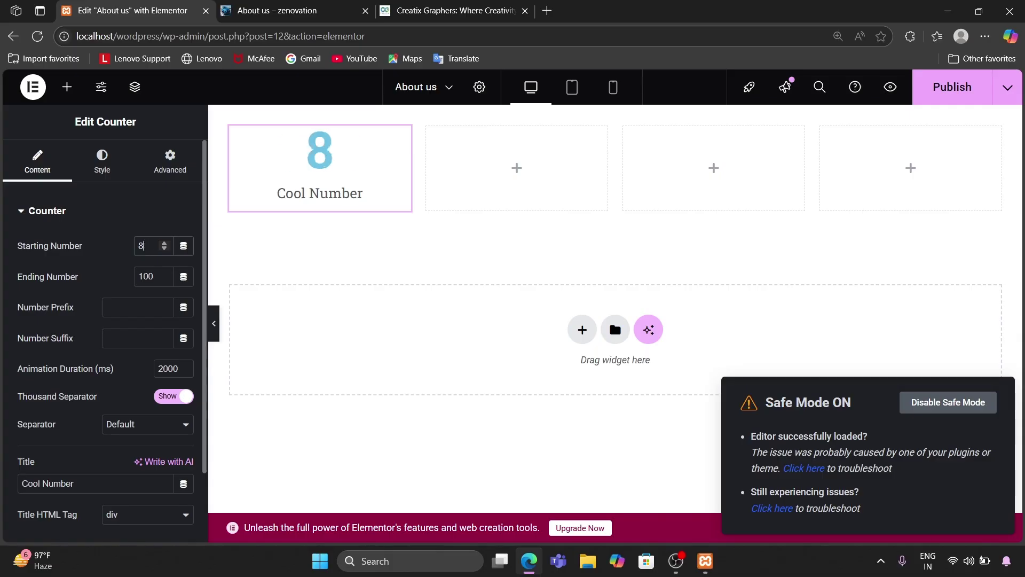
text(0)
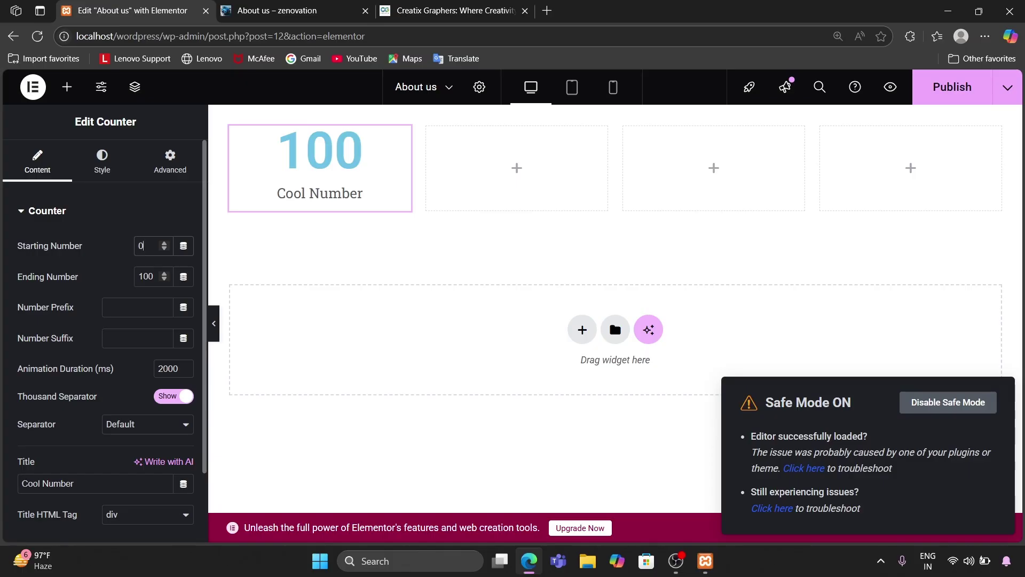
Set the counter's ending number to 7000
key(Tab)
key(BackSpace)
text(700)
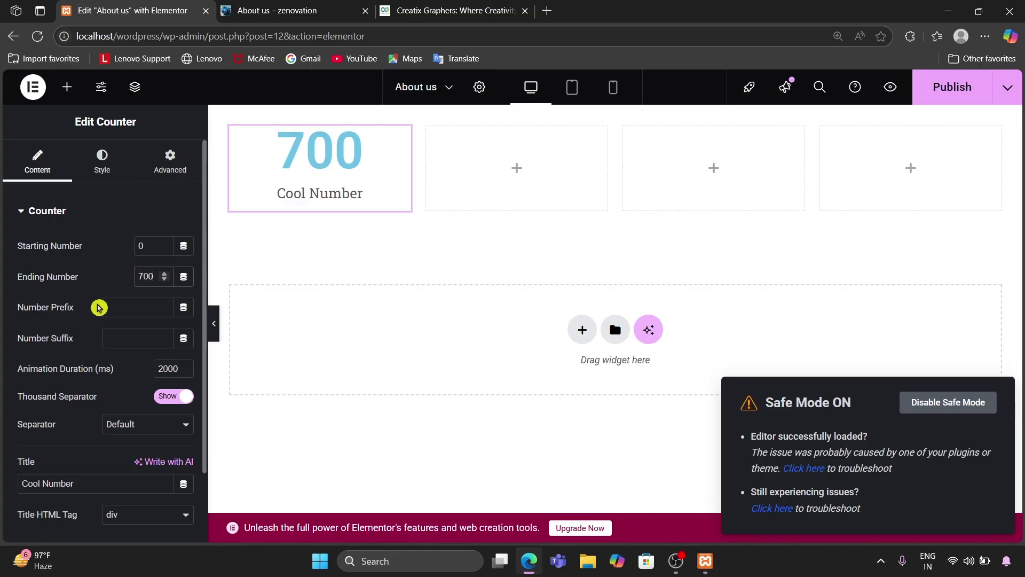
click(83, 275)
text(0)
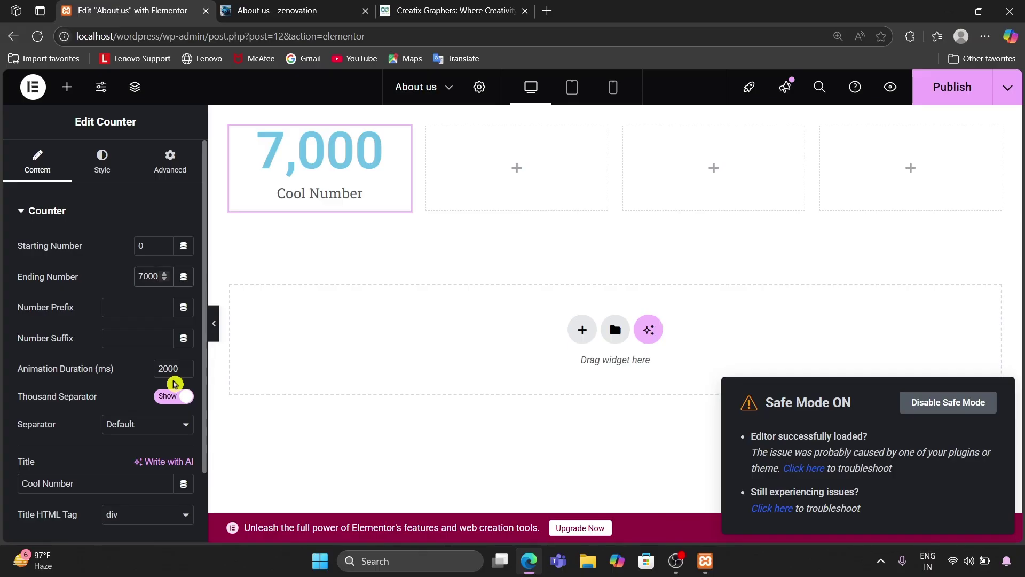
Try a much larger ending number for the counter, and reduce it to 100
text(000)
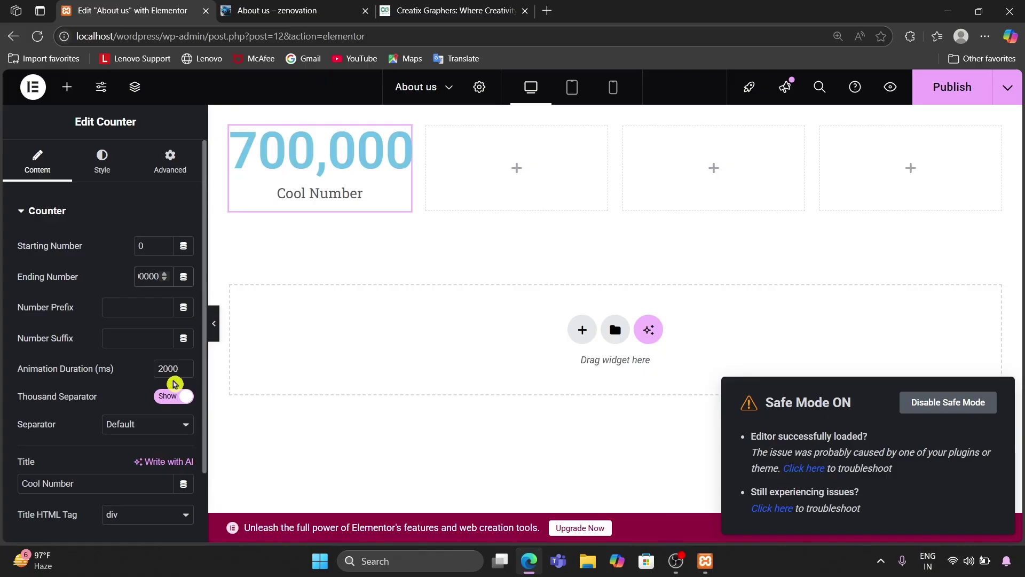
key(BackSpace)
key(BackSpace)
key(BackSpace)
key(BackSpace)
key(BackSpace)
key(BackSpace)
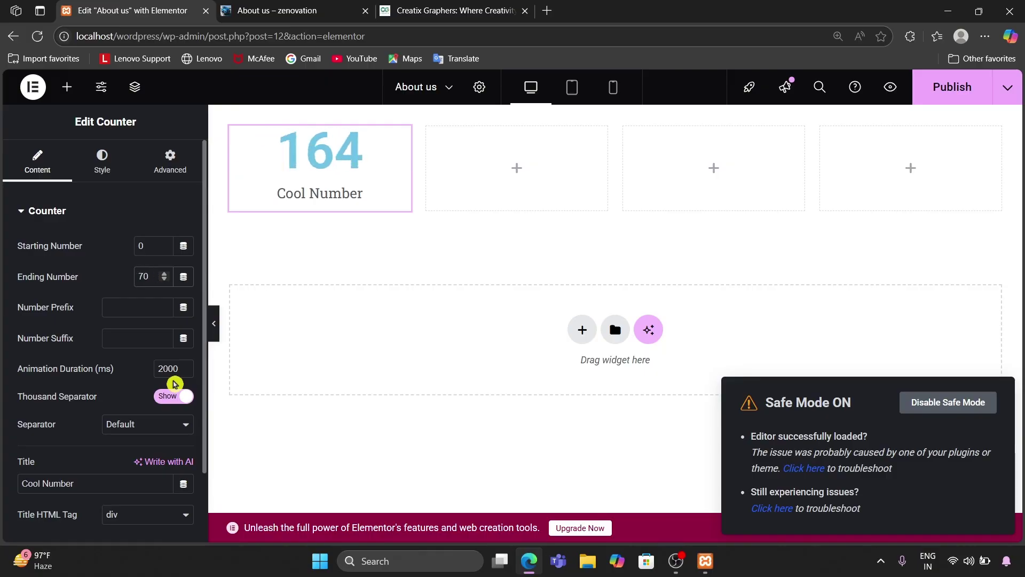
text(100)
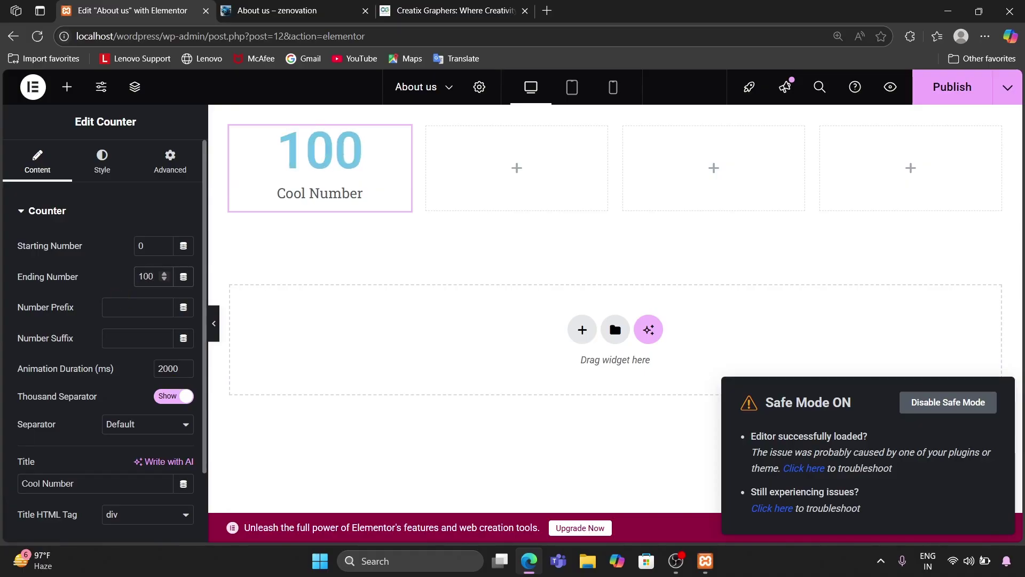
Switch to the Creatix Graphers website to examine its counter section, and return to the About us editor
click(447, 10)
scroll(571, 301, down, 5)
scroll(570, 302, down, 4)
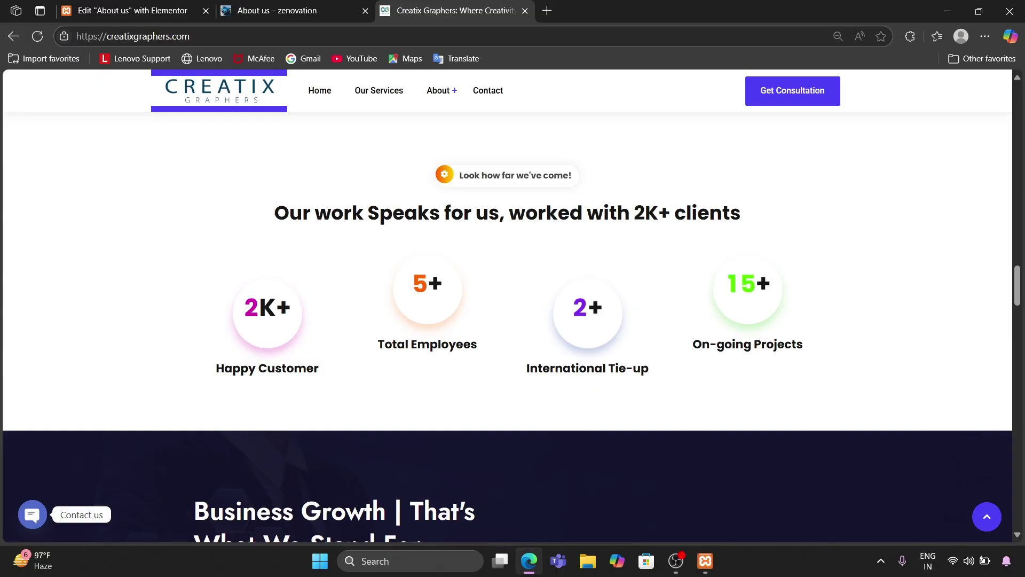
click(103, 9)
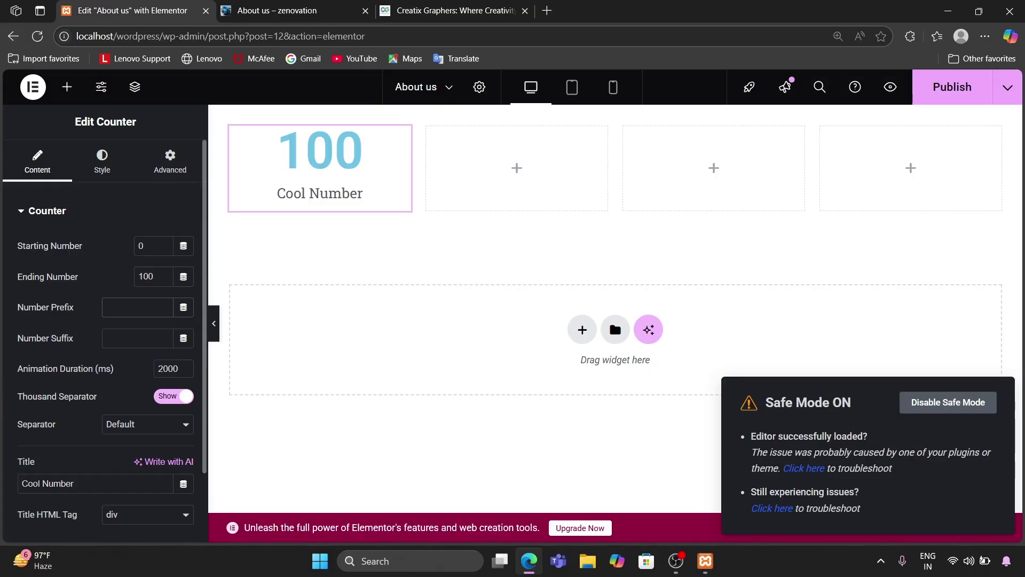
Try + as the number prefix and clear it, and change the counter's title to "our clients"
text(+)
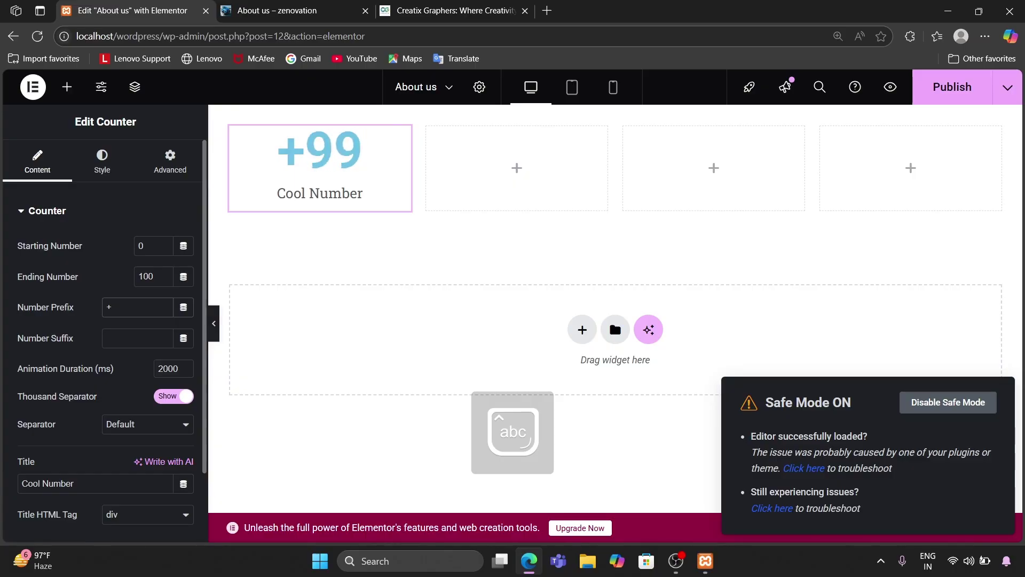
key(BackSpace)
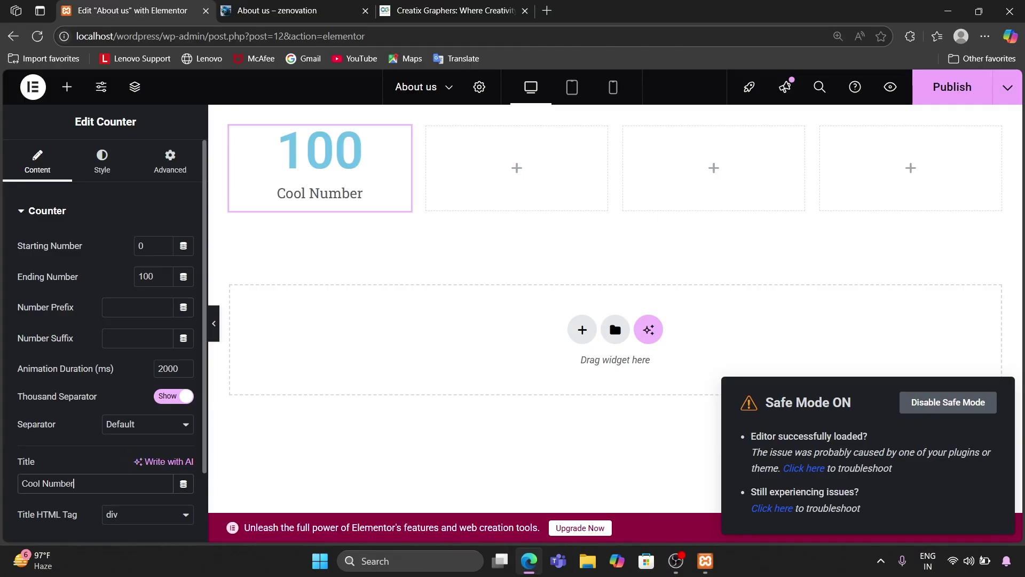
key(BackSpace)
key(BackSpace)
key(BackSpace)
key(BackSpace)
key(BackSpace)
key(BackSpace)
key(BackSpace)
key(BackSpace)
key(BackSpace)
key(BackSpace)
key(BackSpace)
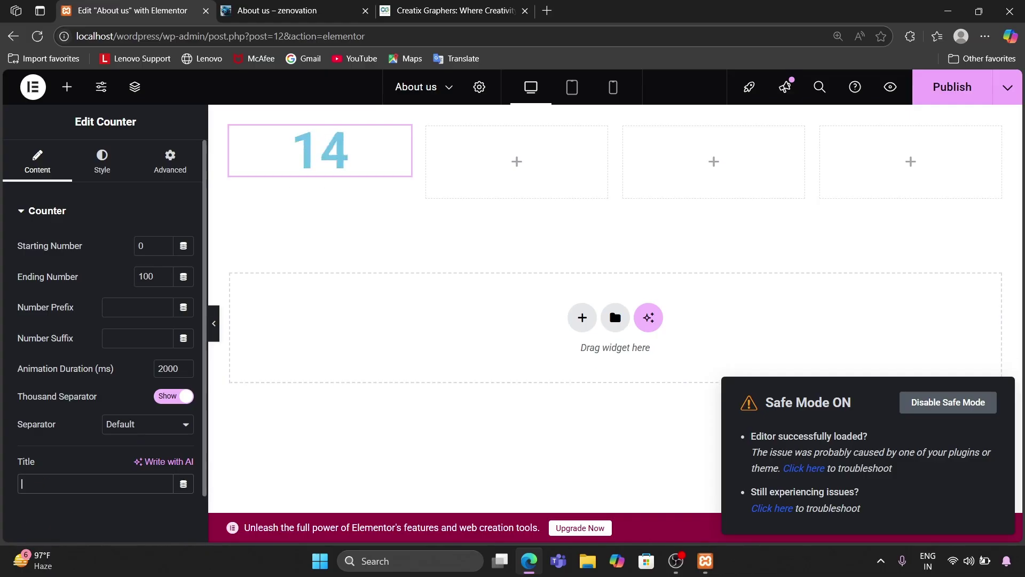
text(our c)
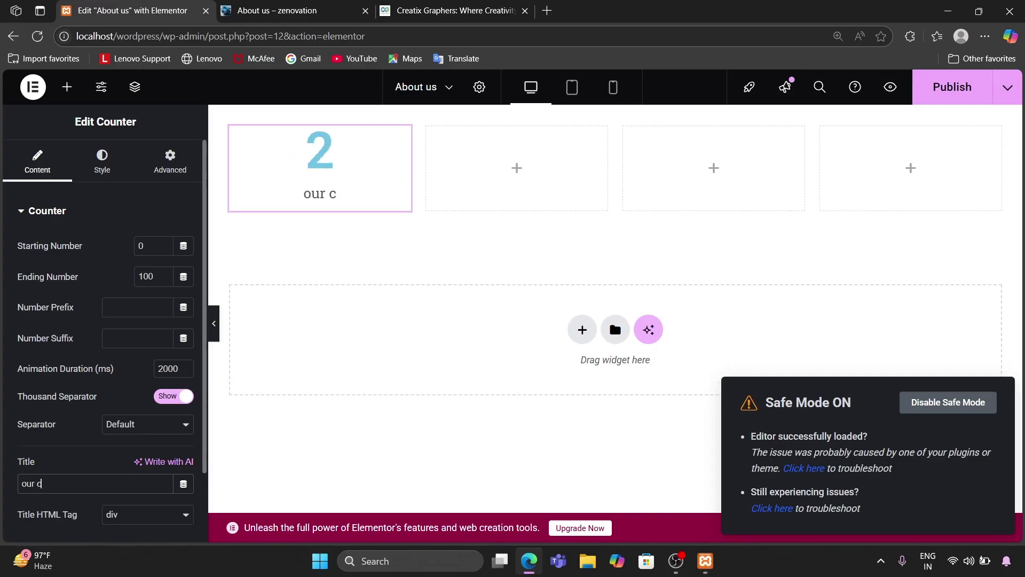
text(lients)
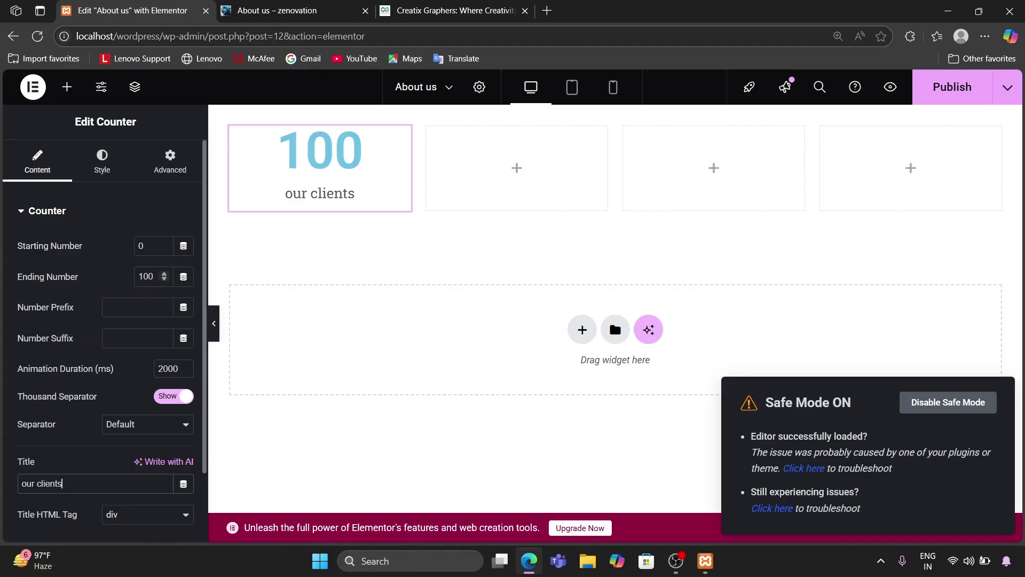
Set the counter's ending number to 50 and add + as its number suffix instead of as a prefix
key(BackSpace)
key(BackSpace)
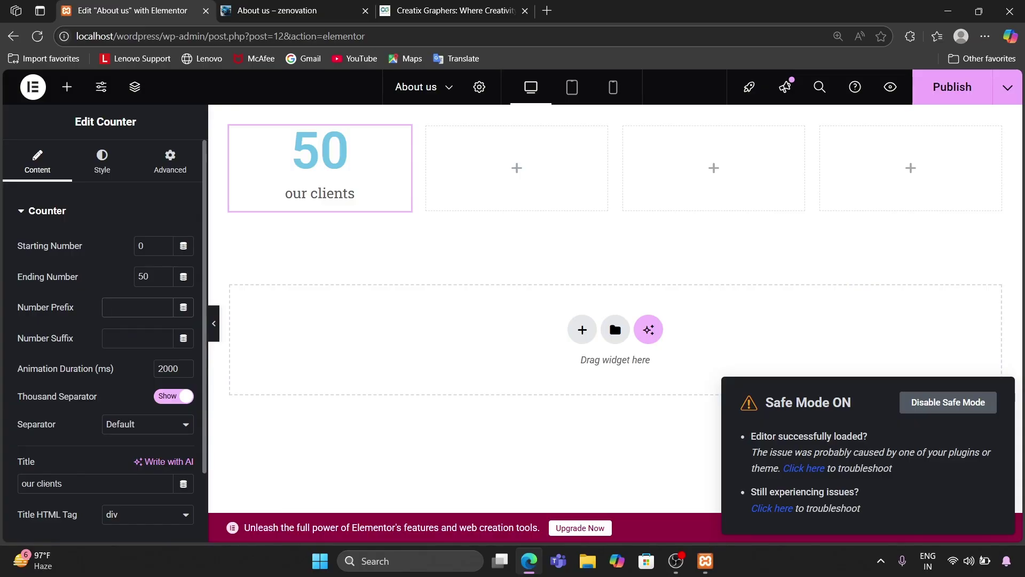
text(+)
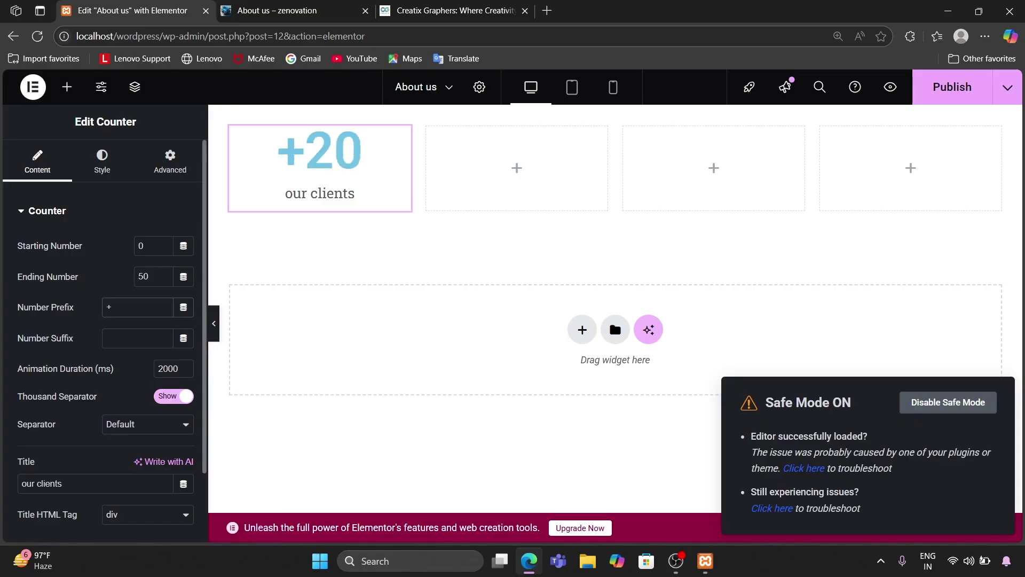
key(BackSpace)
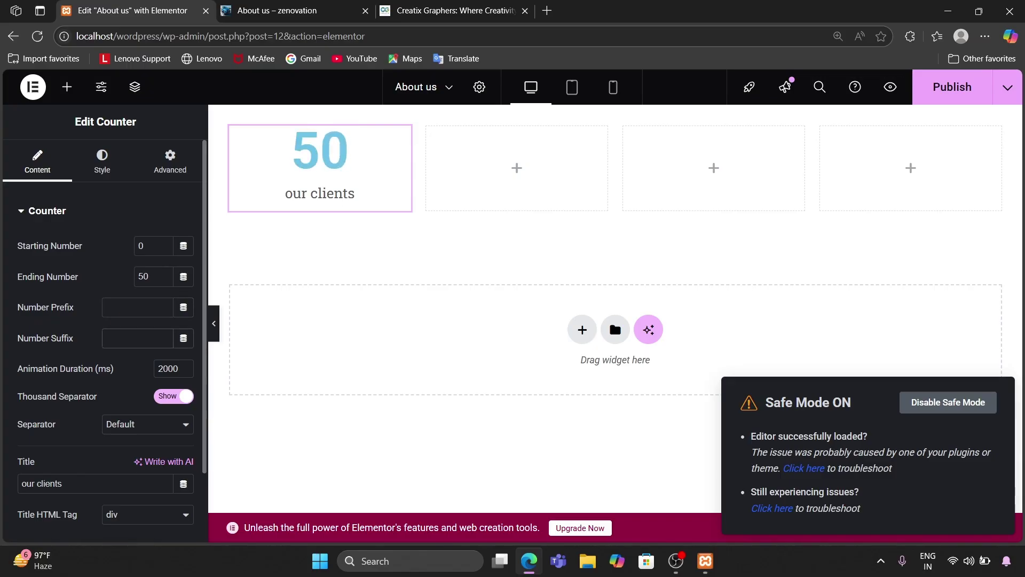
text(+)
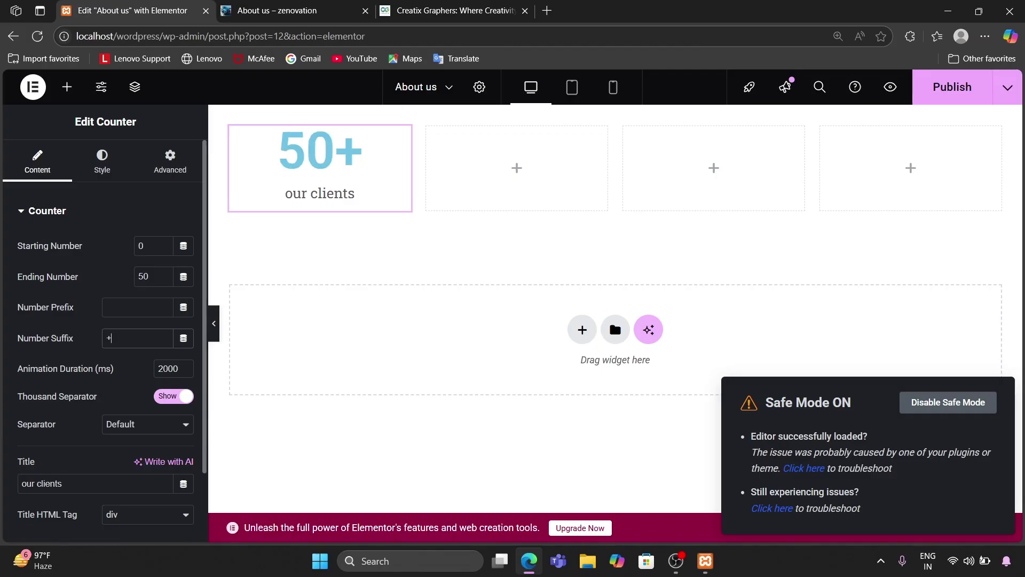
Change the text color of the counter's number to a dark green
scroll(121, 347, down, 2)
scroll(121, 347, up, 2)
click(103, 157)
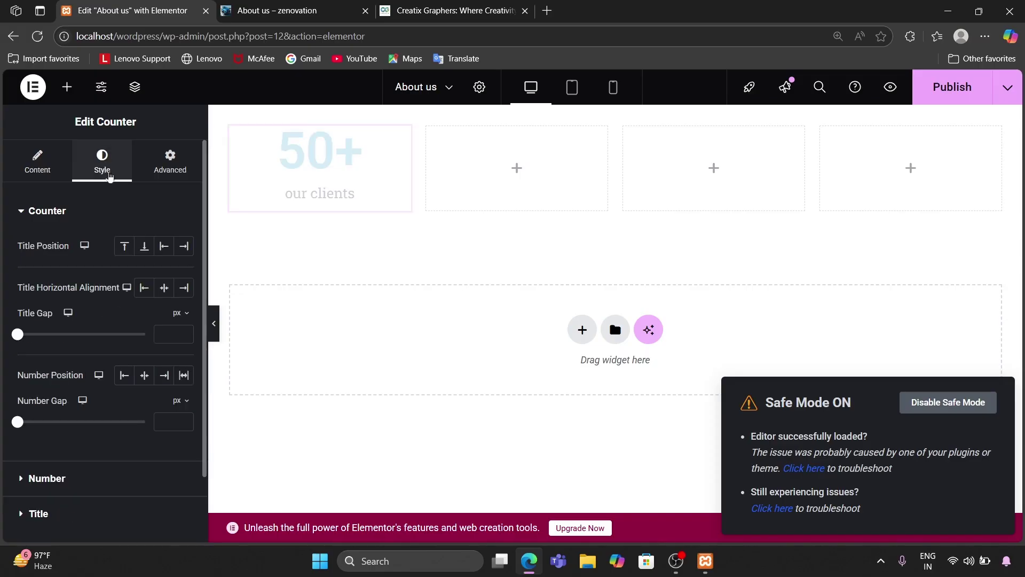
scroll(79, 350, down, 2)
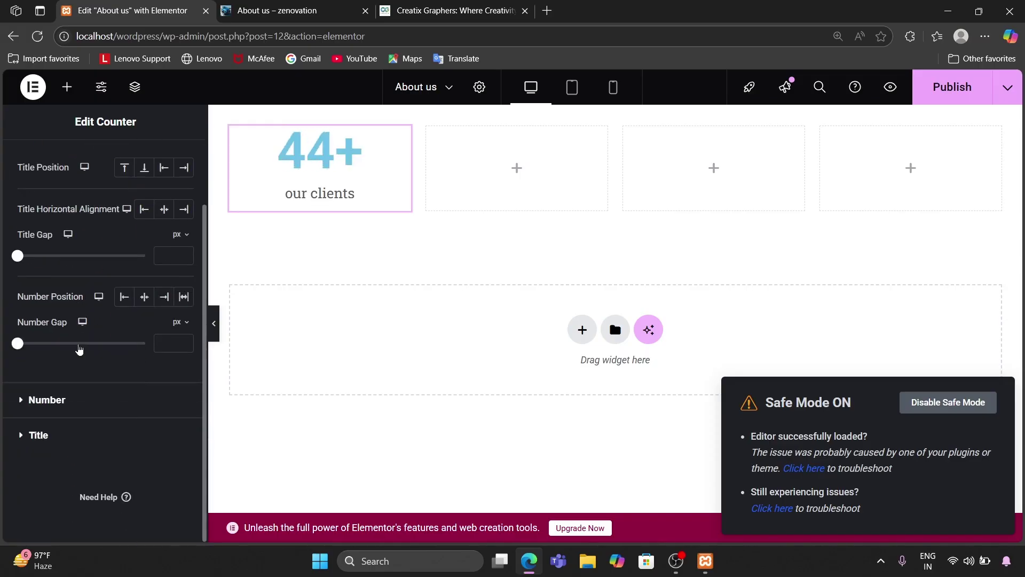
click(61, 398)
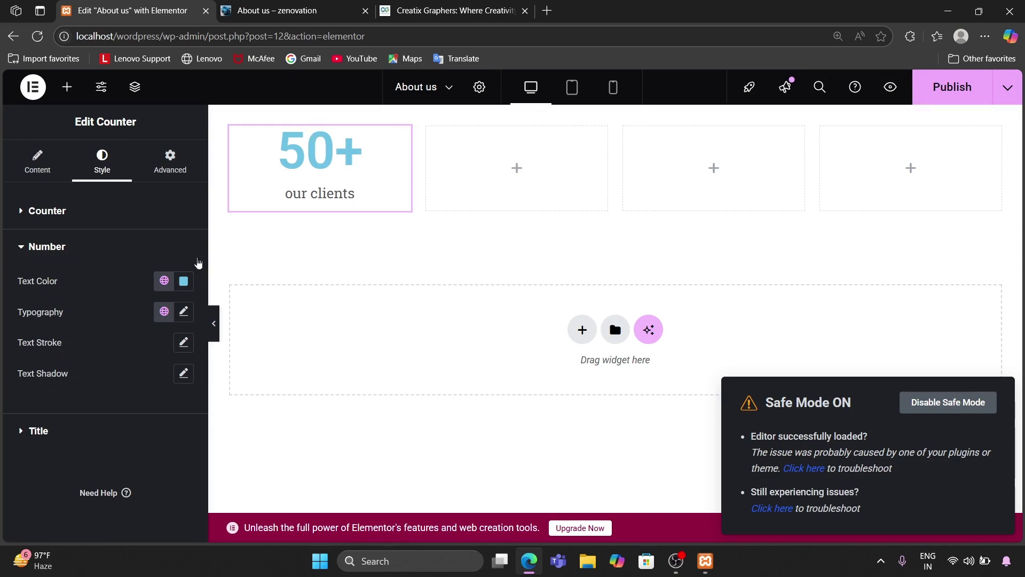
click(182, 282)
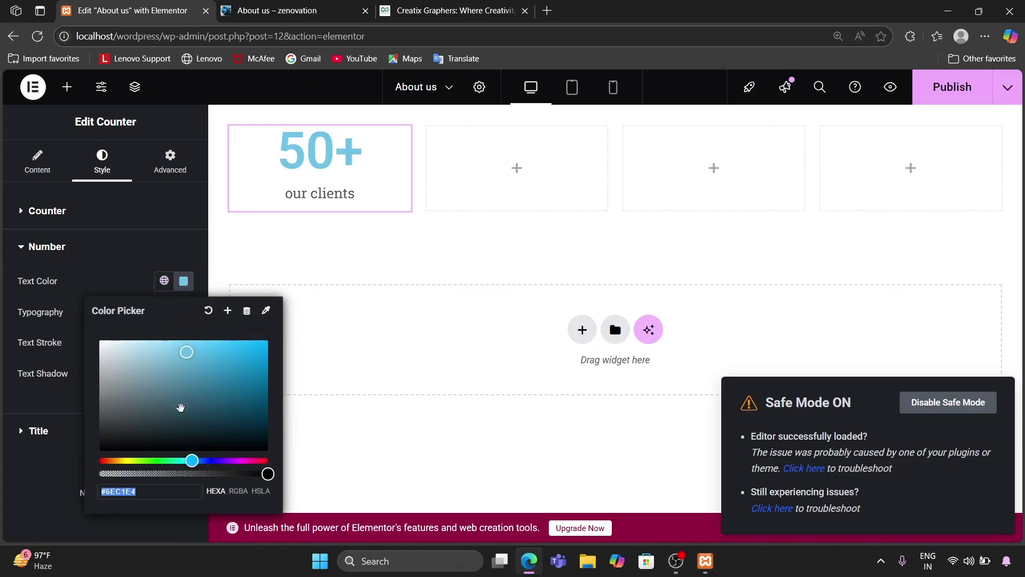
click(150, 460)
drag(206, 407, 308, 302)
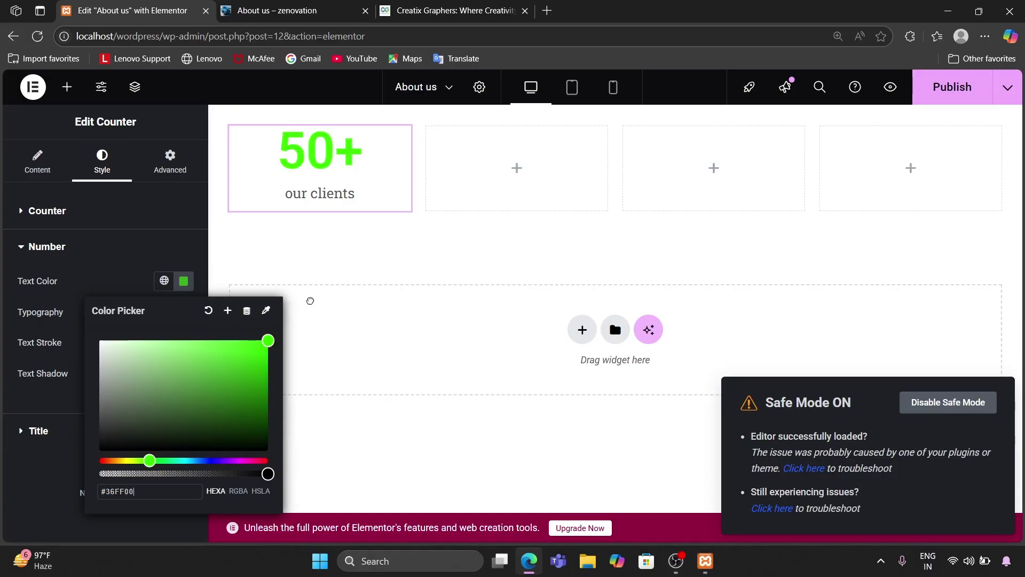
drag(241, 373, 247, 425)
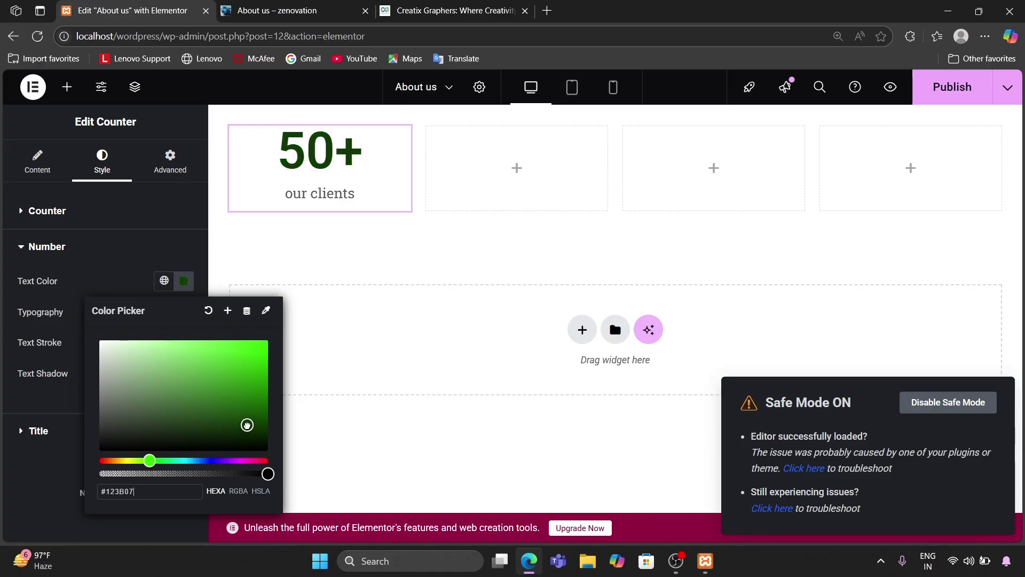
drag(151, 460, 163, 463)
mouse_move(235, 394)
mouse_down()
mouse_move(256, 361)
mouse_move(245, 406)
mouse_move(227, 408)
mouse_up()
click(142, 490)
key(ctrl+a)
click(397, 299)
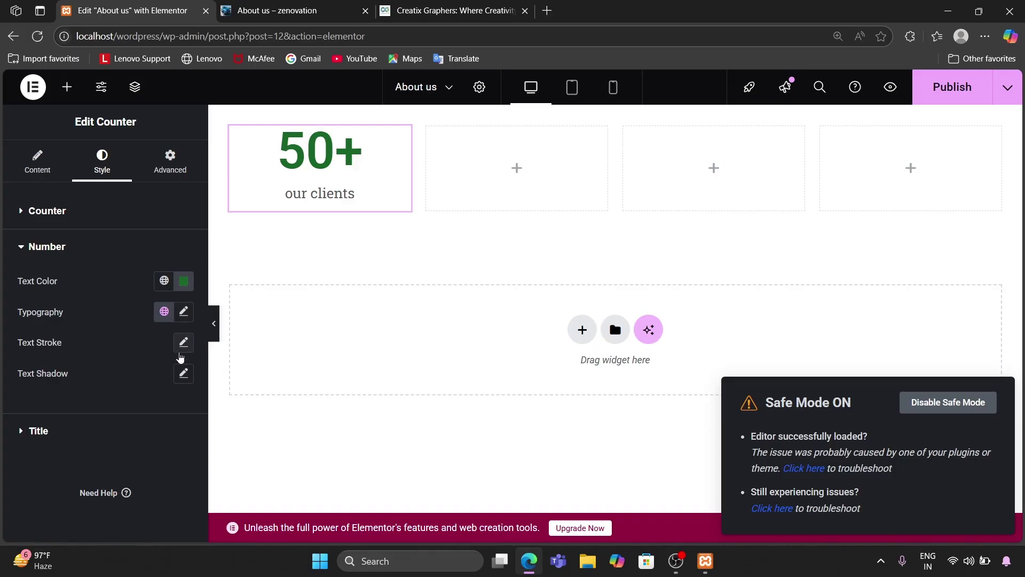
Set the counter's title gap and number gap to 0 px
click(39, 430)
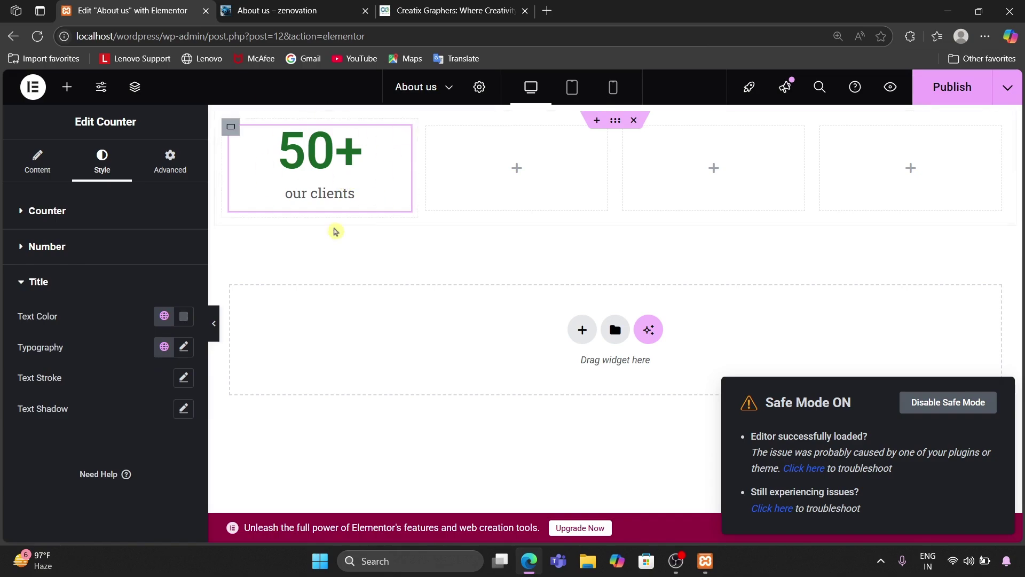
click(51, 213)
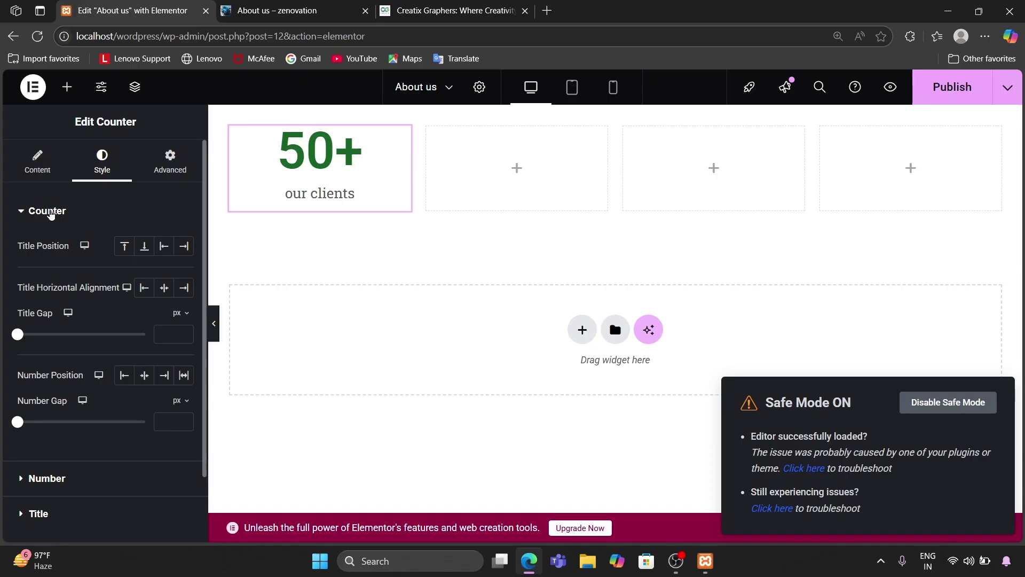
mouse_move(19, 335)
mouse_down()
mouse_move(98, 337)
mouse_move(16, 337)
mouse_up()
mouse_move(18, 335)
mouse_down()
mouse_move(140, 335)
mouse_move(12, 336)
mouse_up()
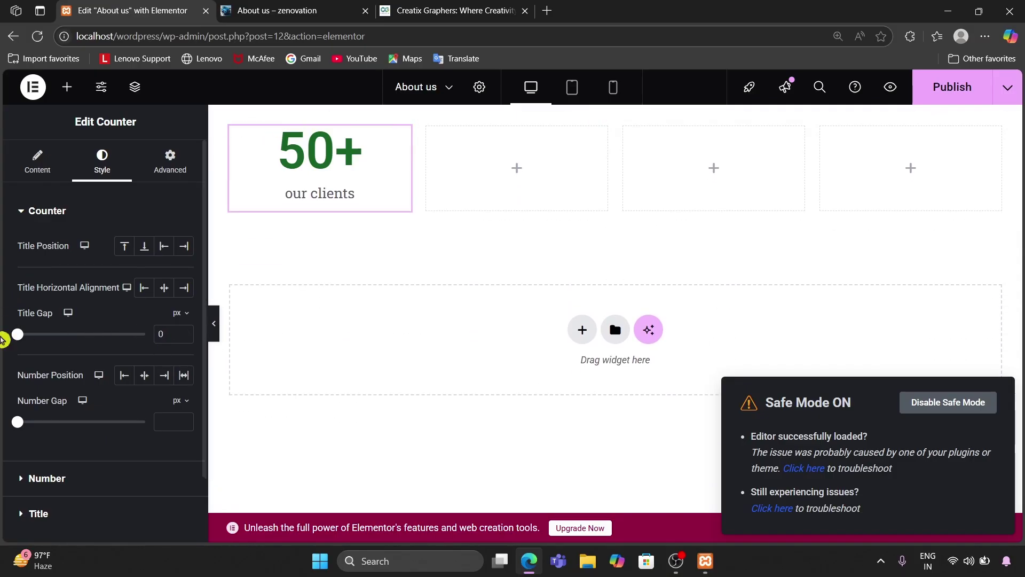
drag(17, 425, 7, 393)
Set the text color of the counter's title to black, #000000
scroll(87, 362, down, 2)
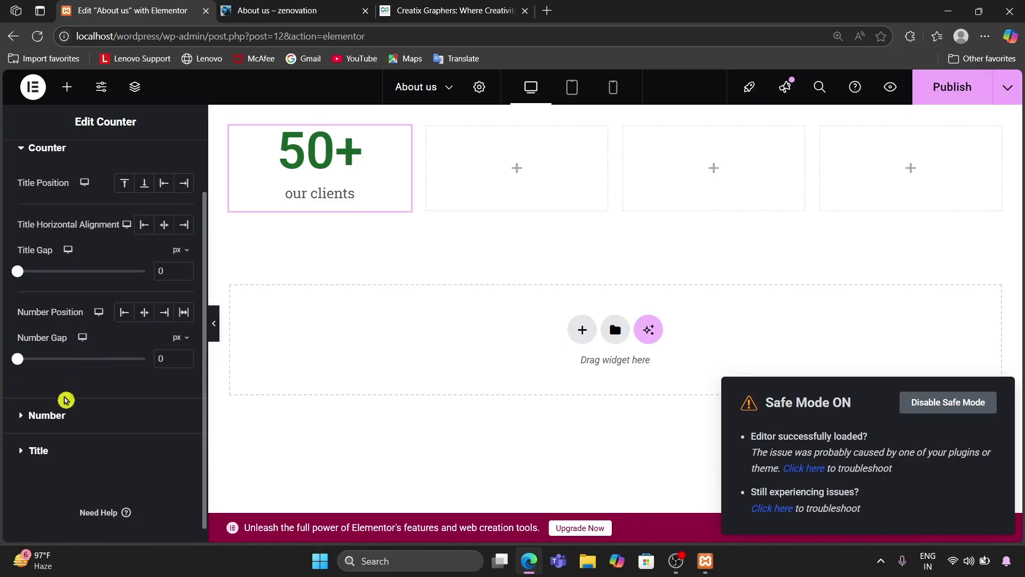
click(53, 424)
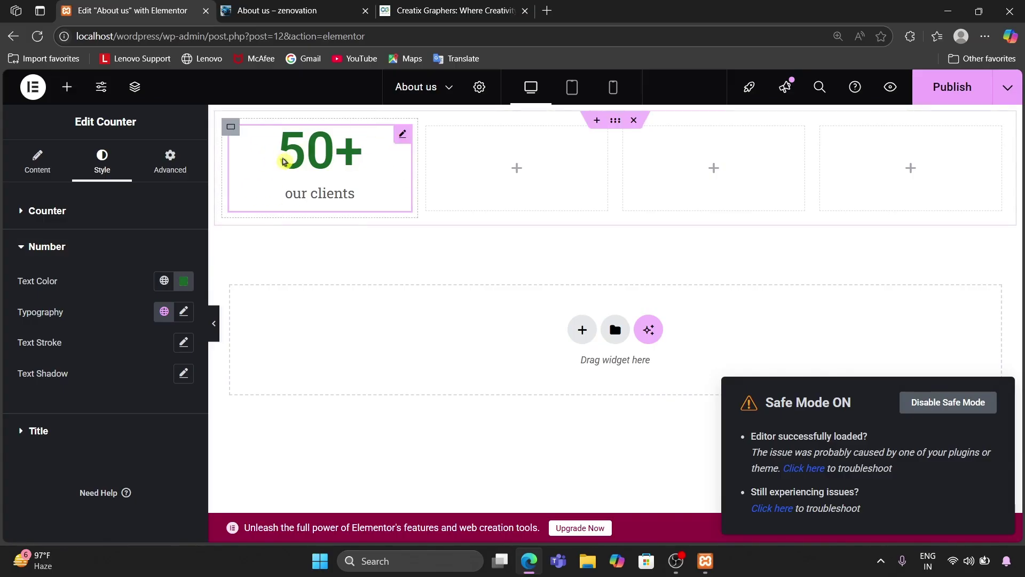
click(58, 432)
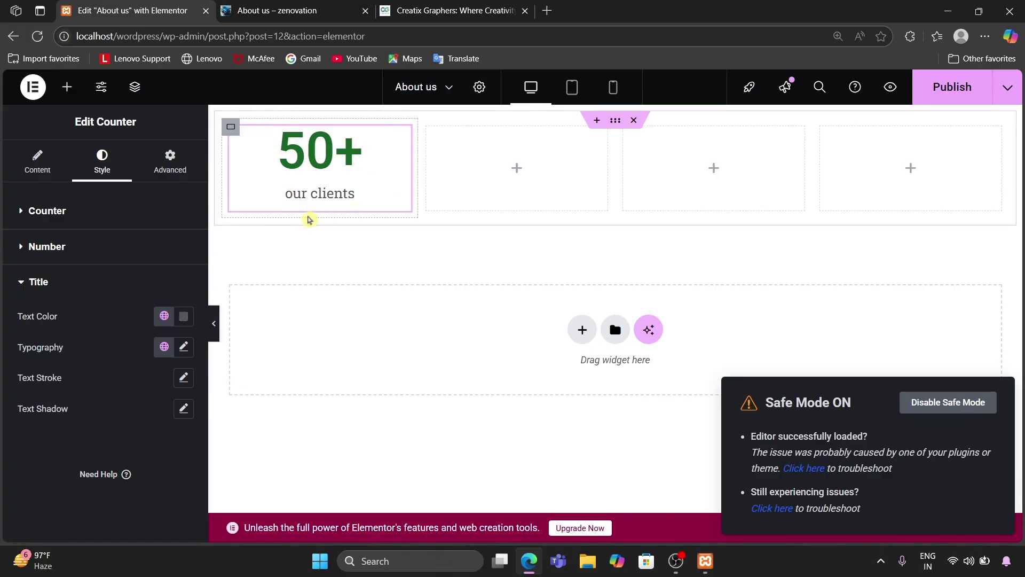
click(183, 316)
drag(181, 212, 99, 219)
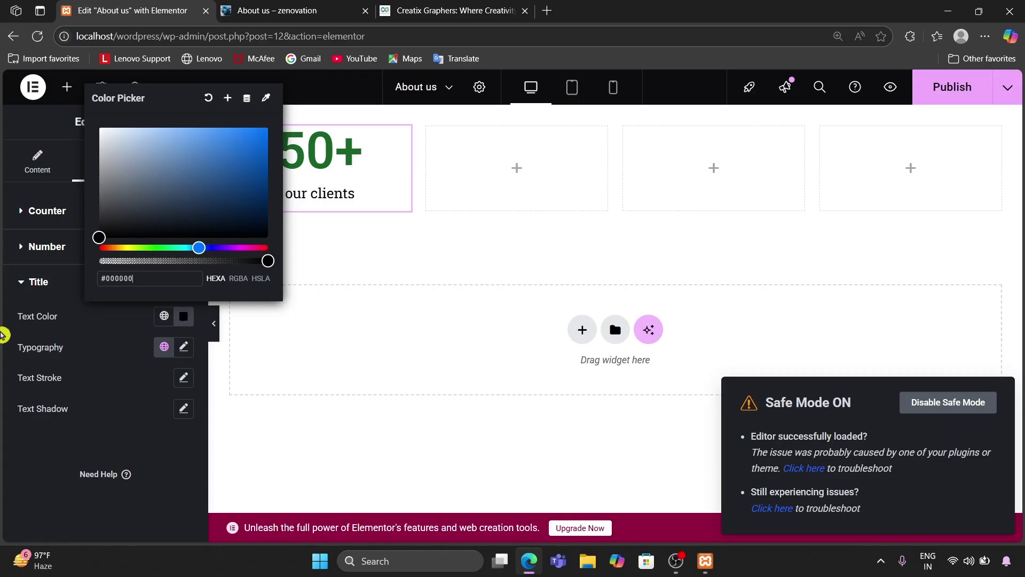
click(280, 434)
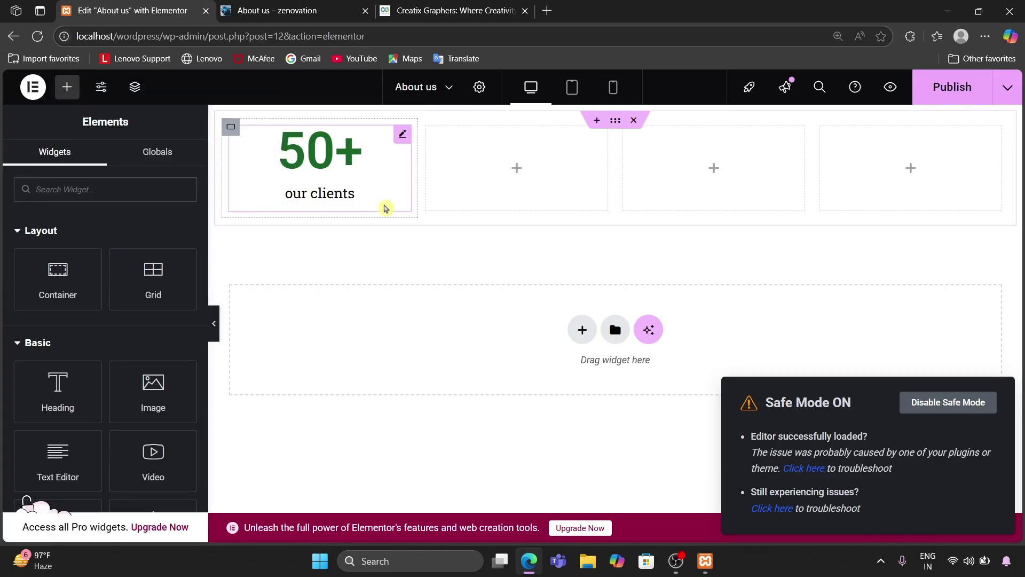
Reopen the counter's settings and set the title's font family to Rock Salt
click(403, 134)
scroll(48, 453, down, 2)
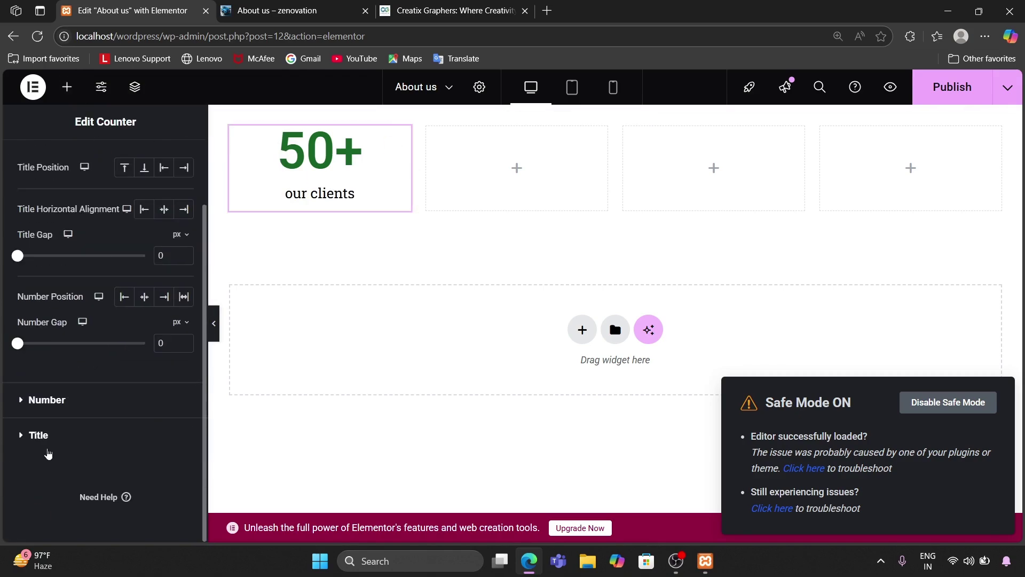
click(47, 451)
click(183, 348)
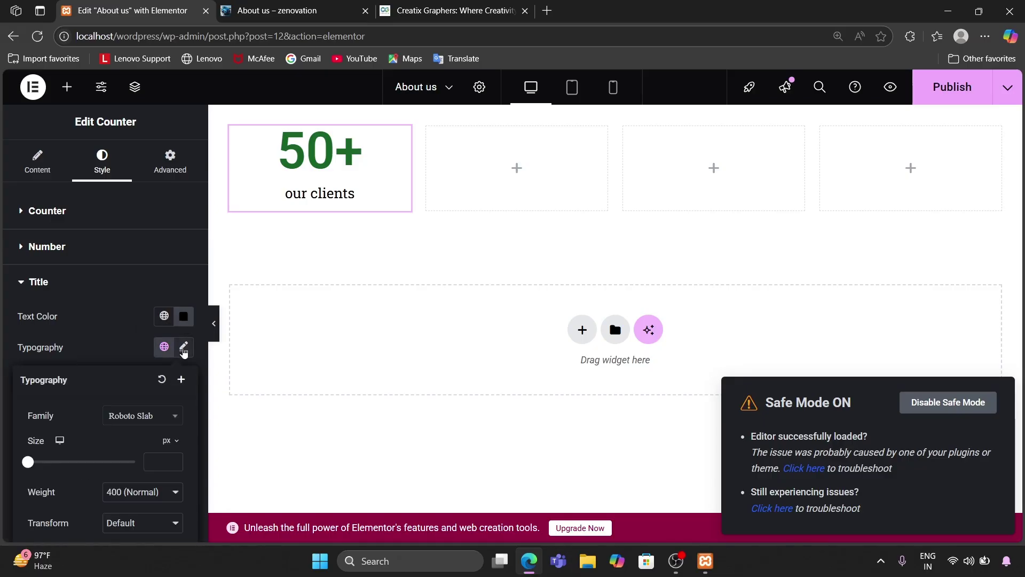
click(150, 416)
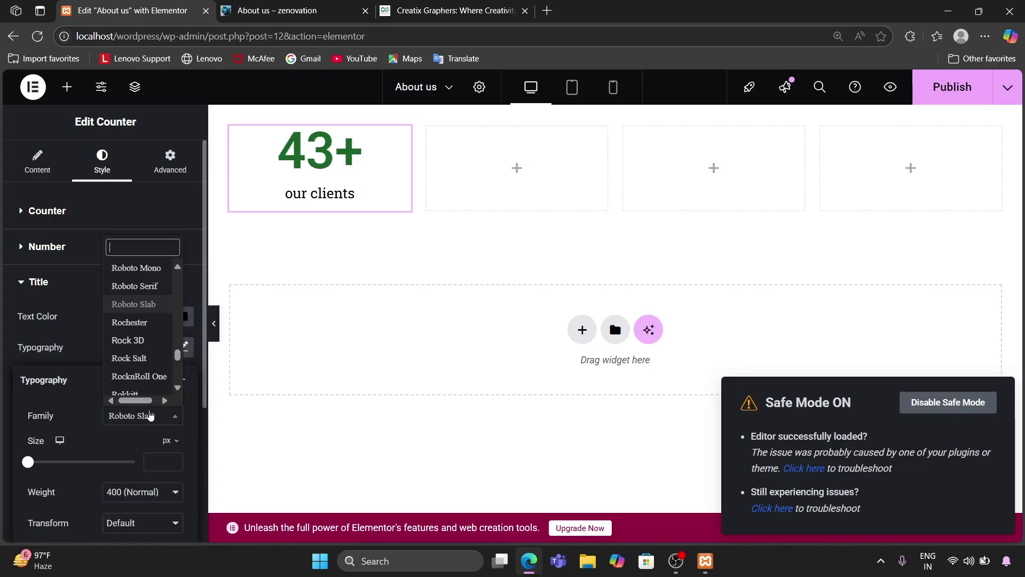
click(136, 357)
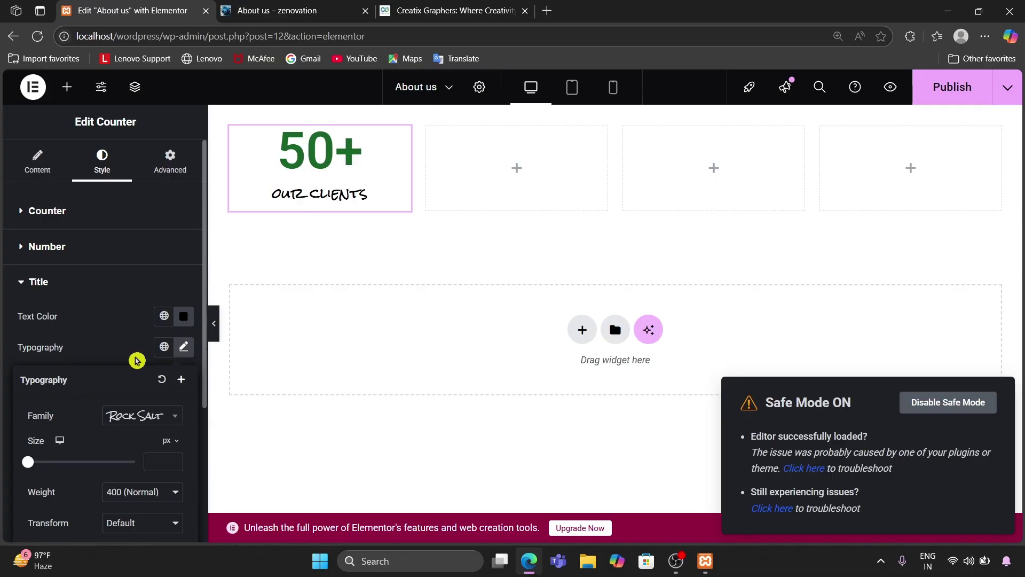
Set the "our clients" title's font family to Poppins and its weight to 700 (Bold)
click(149, 420)
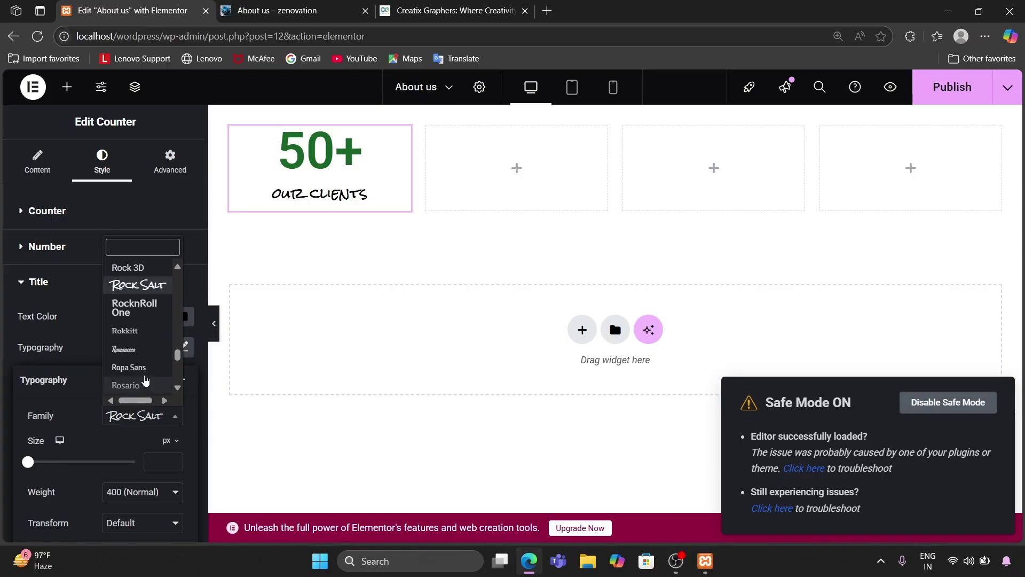
text(poppins)
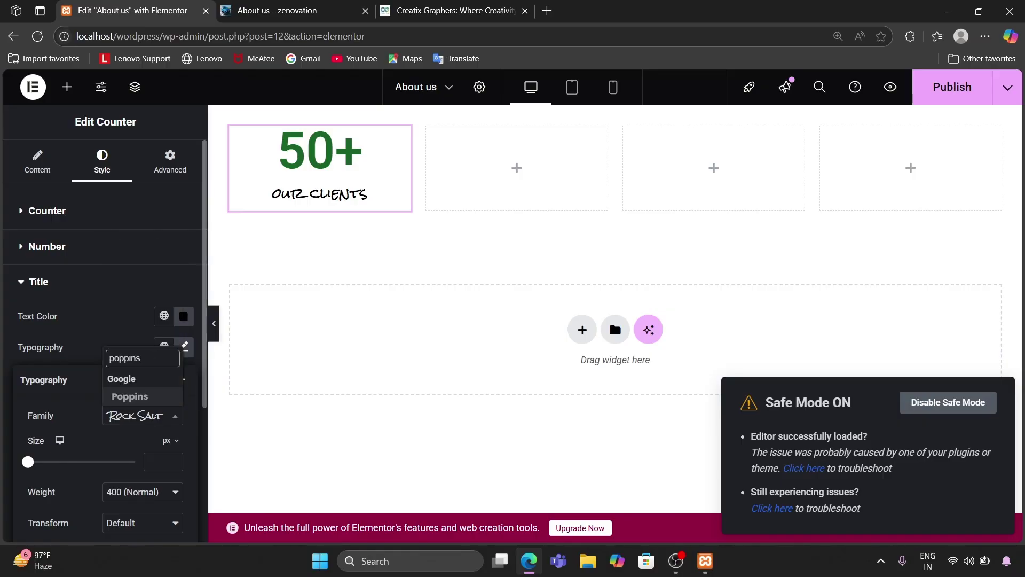
click(136, 397)
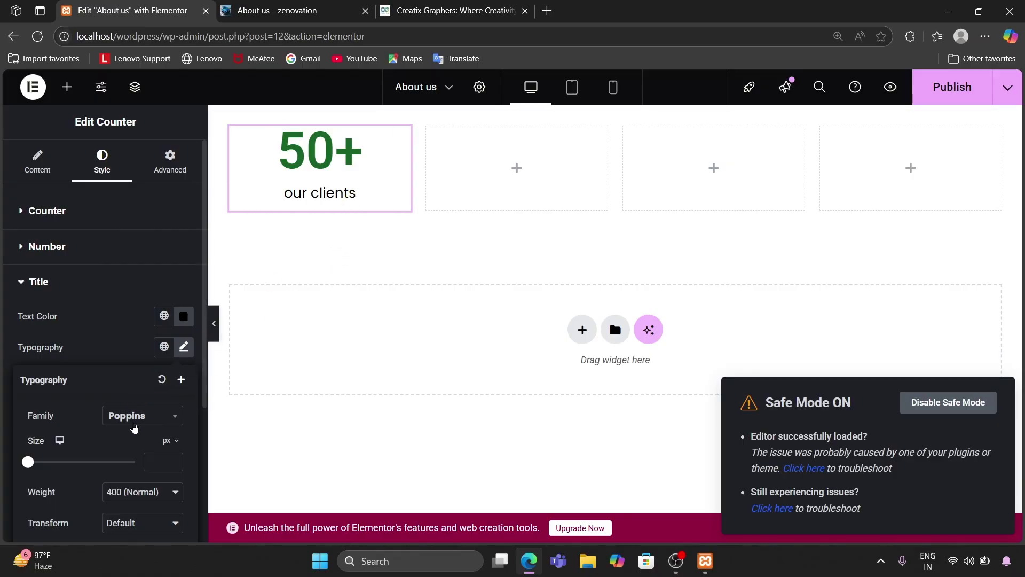
scroll(137, 424, down, 2)
click(141, 402)
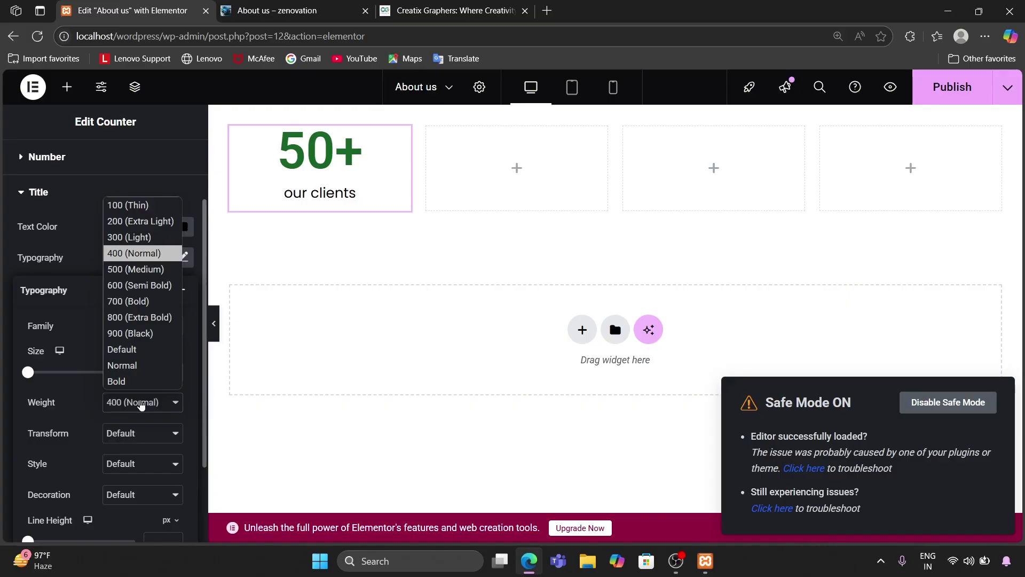
click(155, 300)
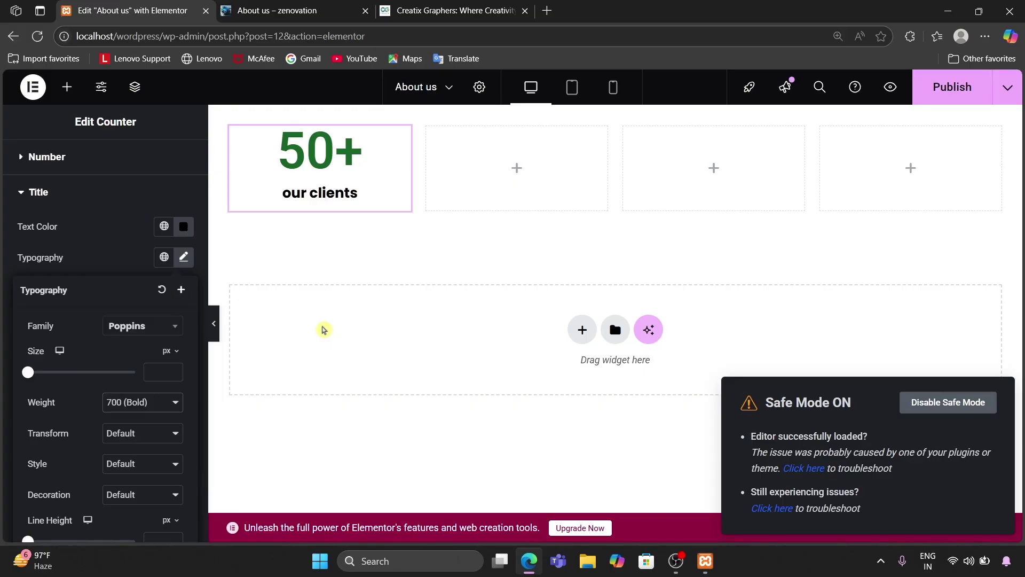
scroll(61, 350, down, 2)
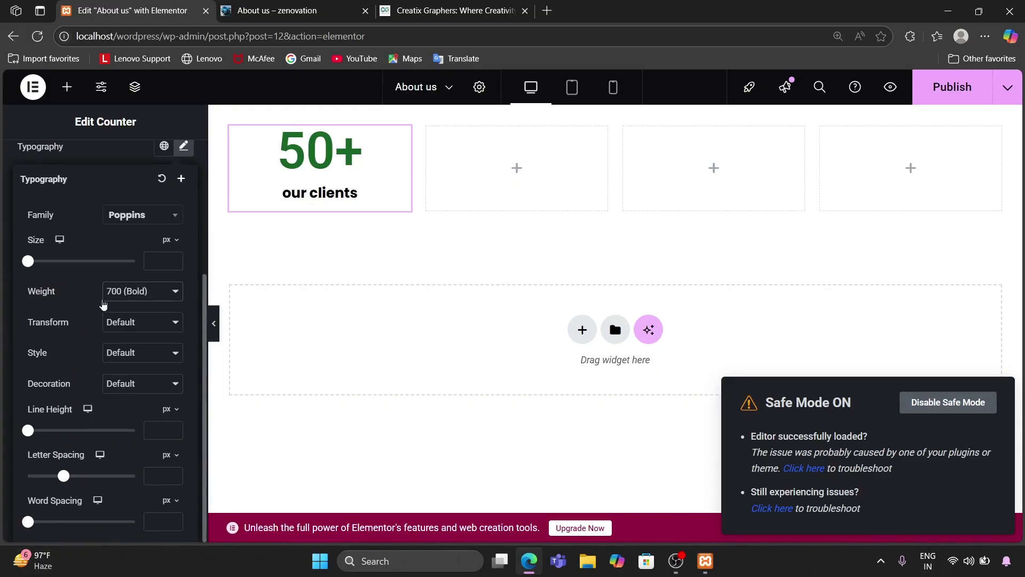
scroll(103, 378, up, 4)
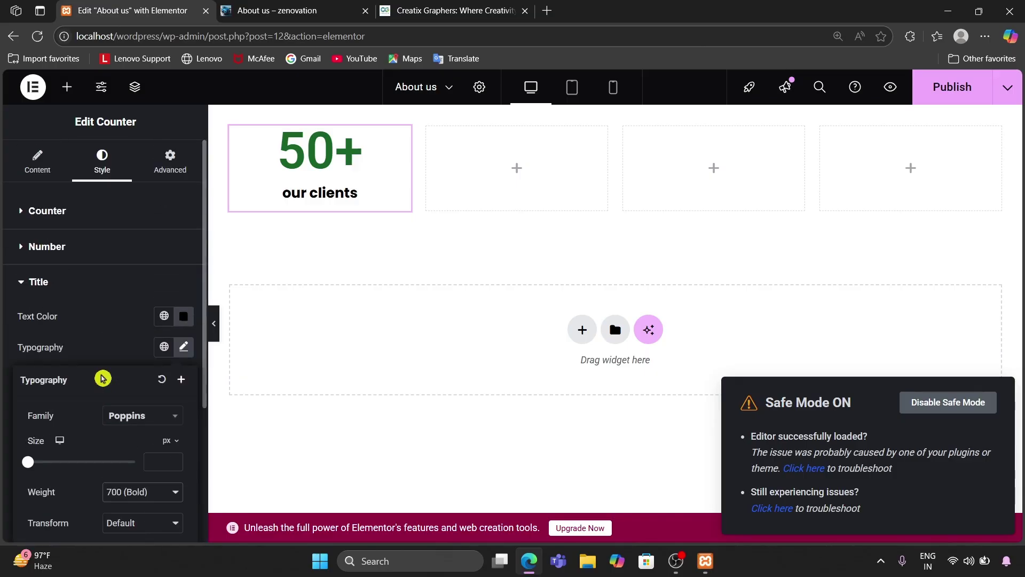
Add a Counter widget to the second column of the row
click(63, 90)
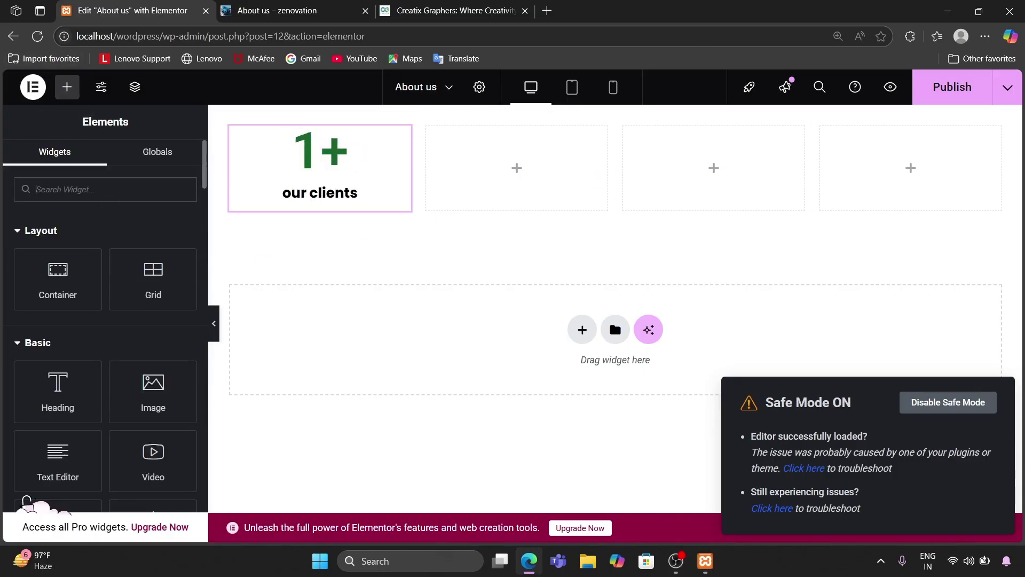
text(coun)
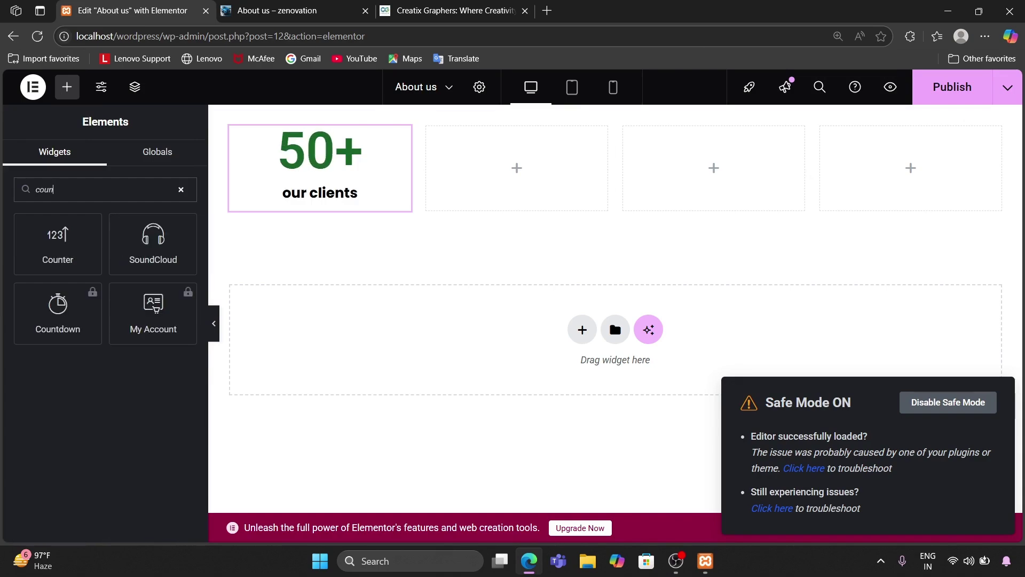
drag(59, 243, 529, 178)
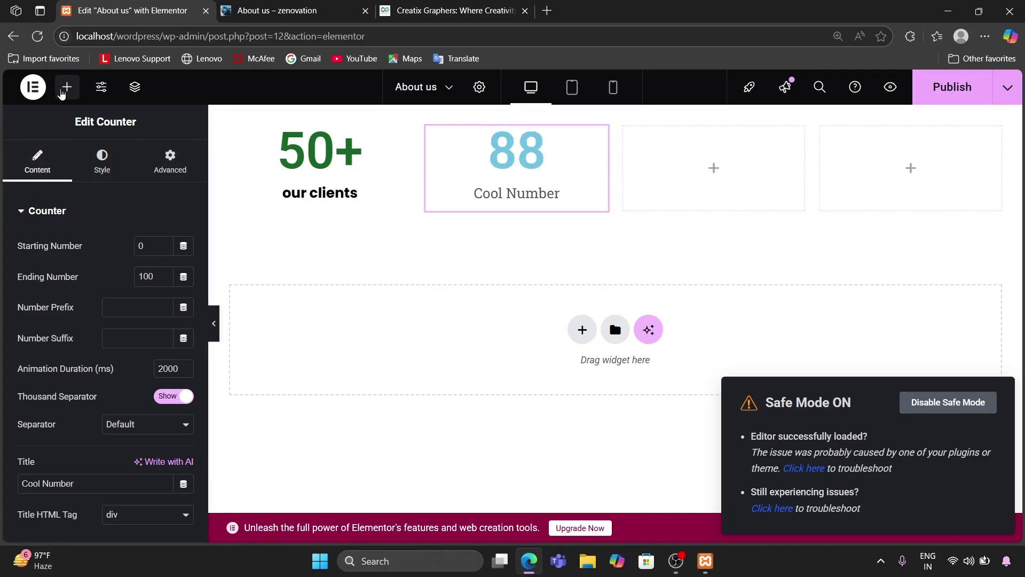
scroll(122, 377, down, 1)
scroll(122, 378, up, 1)
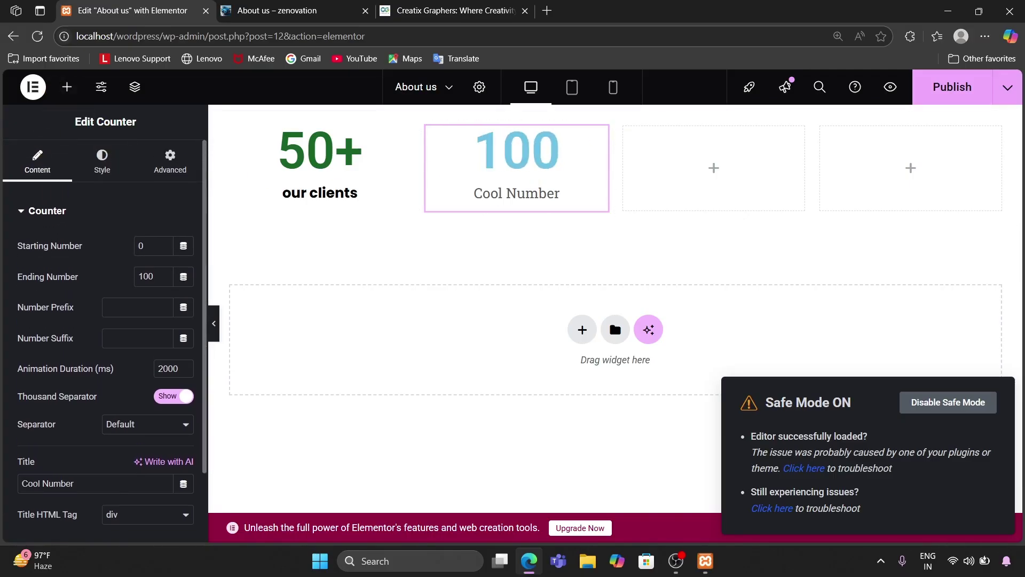
Title the second counter "our employes" and set its ending number to 10 with the number suffix "+"
scroll(121, 377, down, 2)
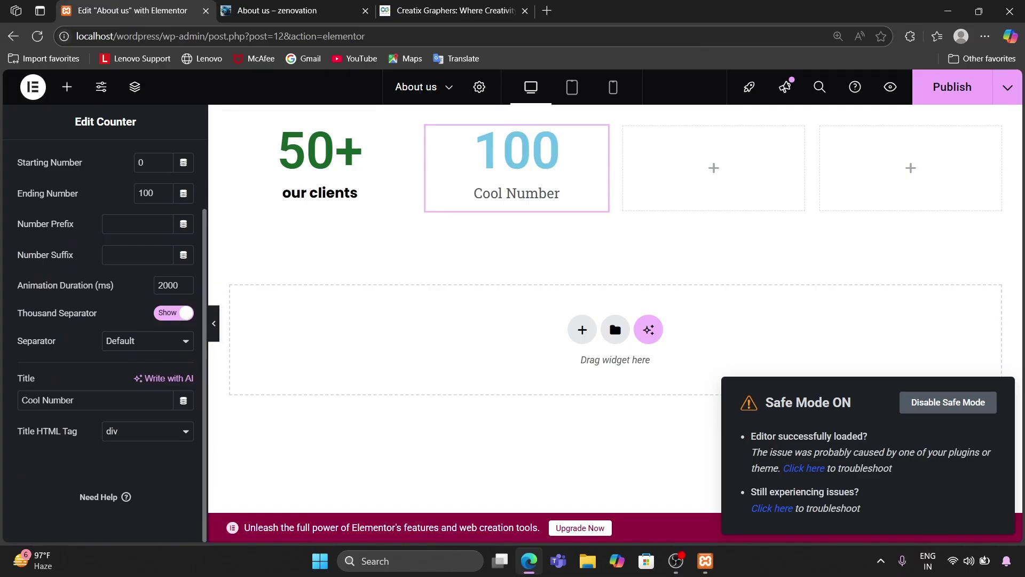
key(BackSpace)
key(BackSpace)
key(BackSpace)
key(BackSpace)
key(BackSpace)
key(BackSpace)
key(BackSpace)
key(BackSpace)
key(BackSpace)
key(BackSpace)
key(BackSpace)
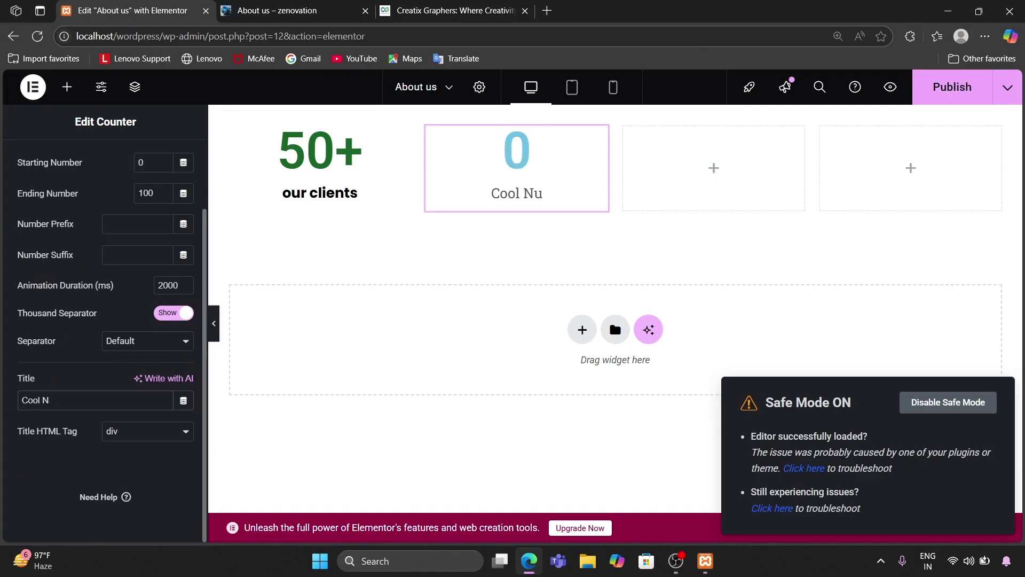
scroll(92, 408, up, 1)
text(ou)
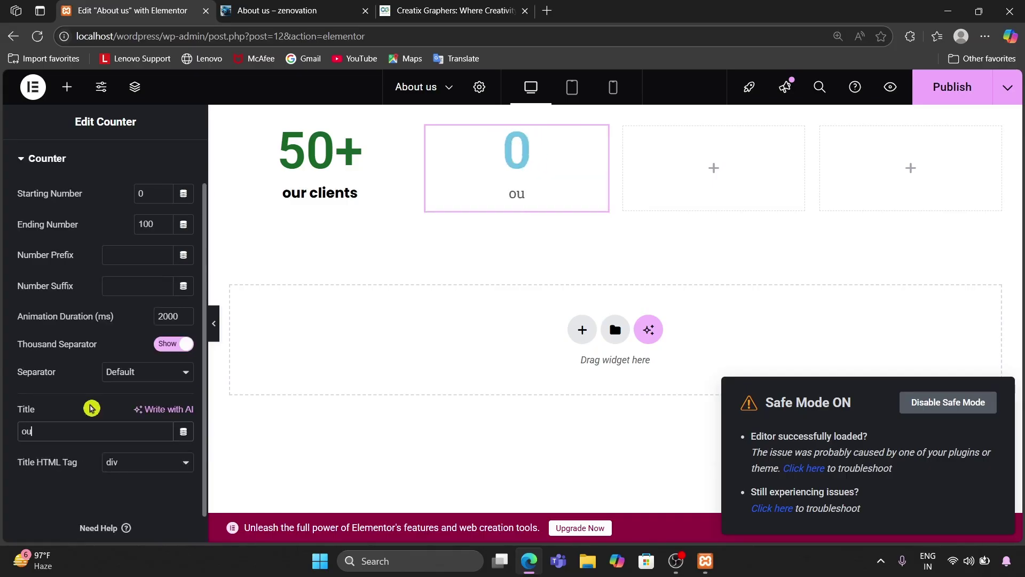
text(r employes)
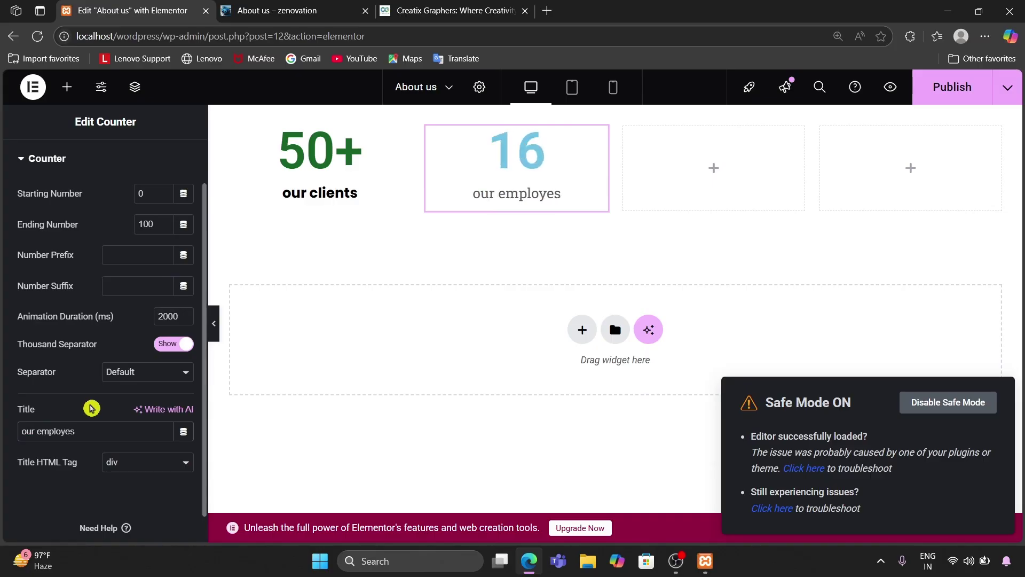
scroll(91, 408, up, 1)
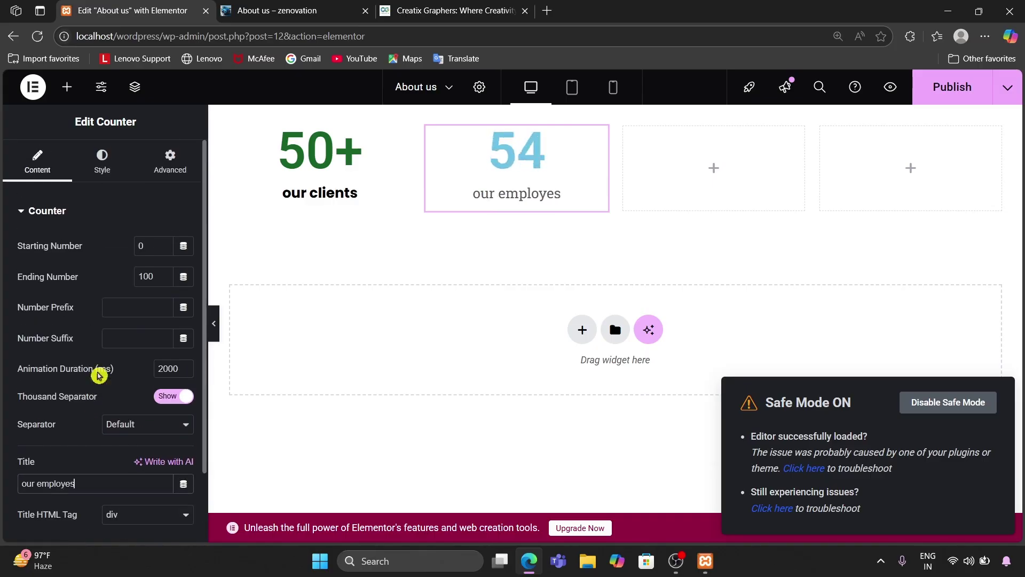
key(BackSpace)
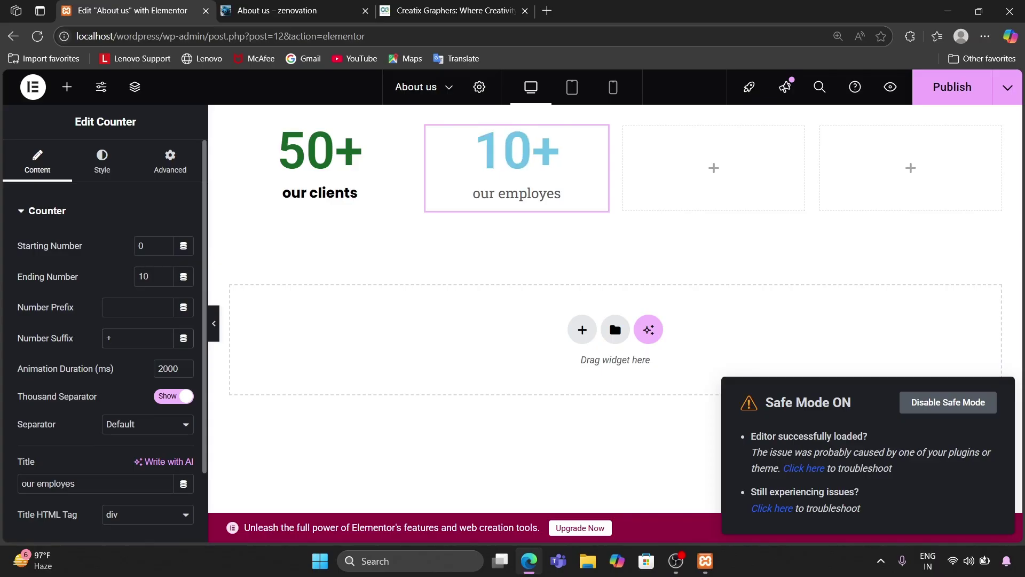
Set the text color of the second counter's number to the dark green #196428
click(102, 160)
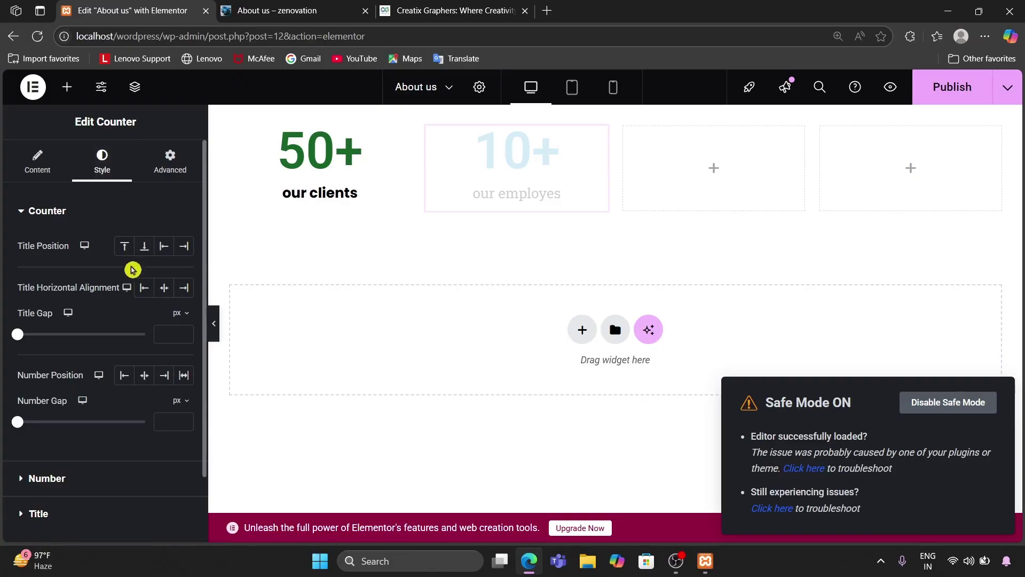
scroll(66, 372, down, 2)
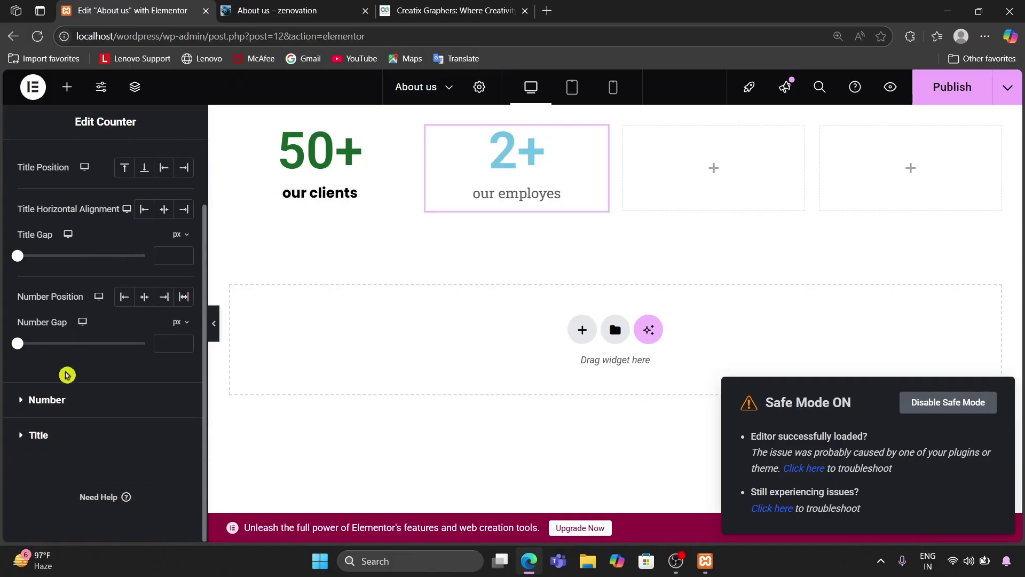
click(54, 402)
click(191, 291)
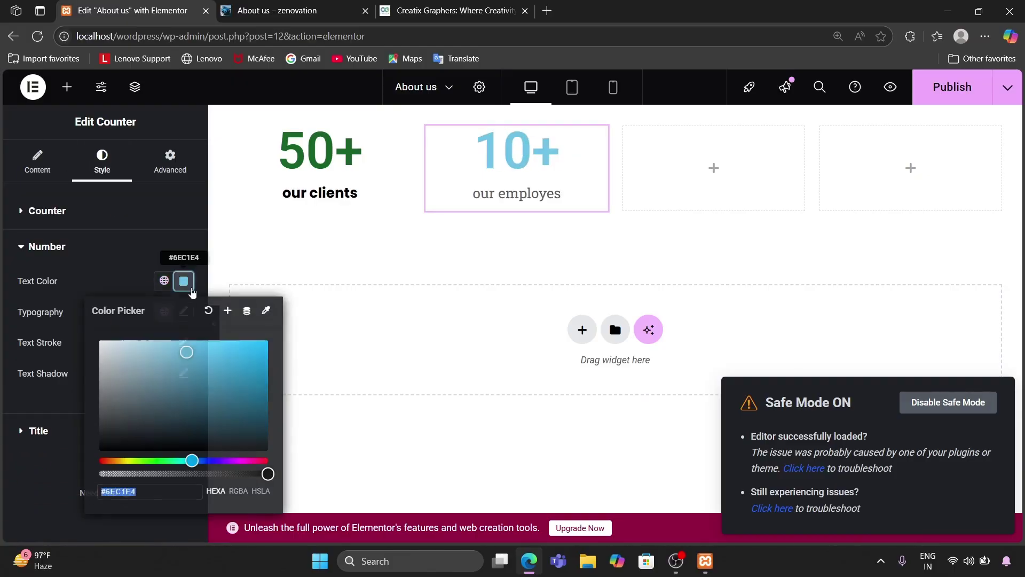
key(ctrl+v)
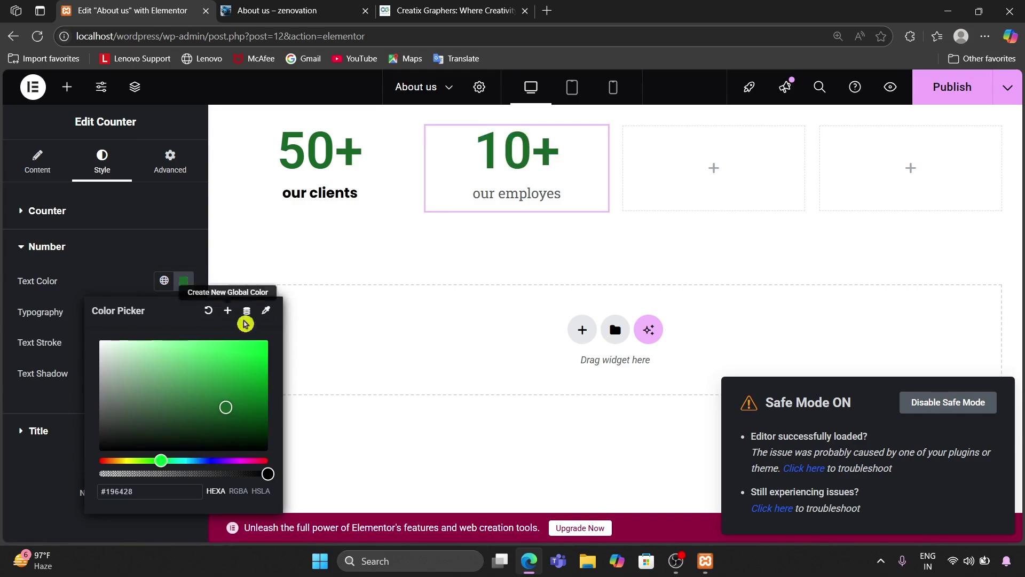
click(401, 333)
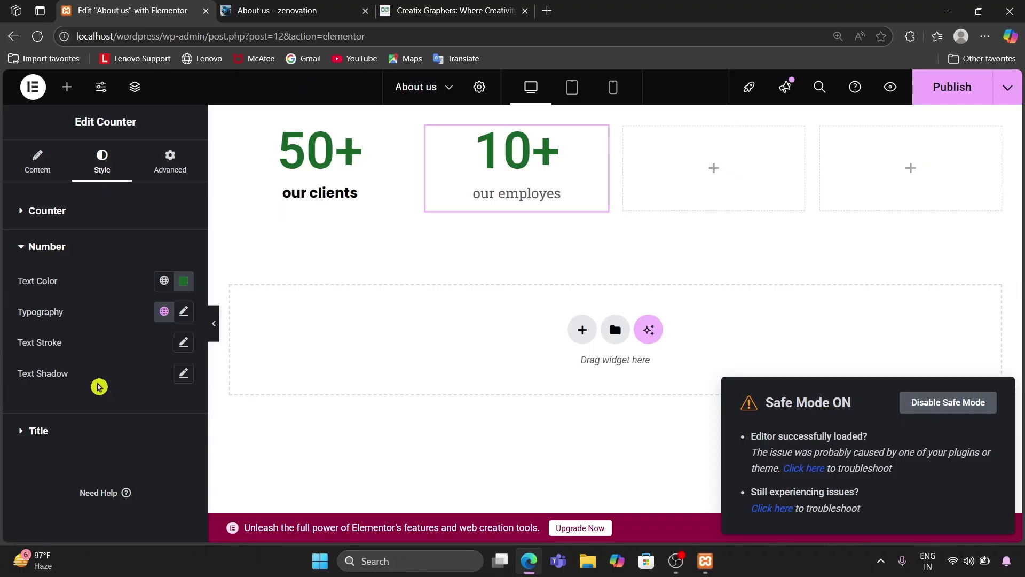
Set the text color of the second counter's title to black
click(76, 443)
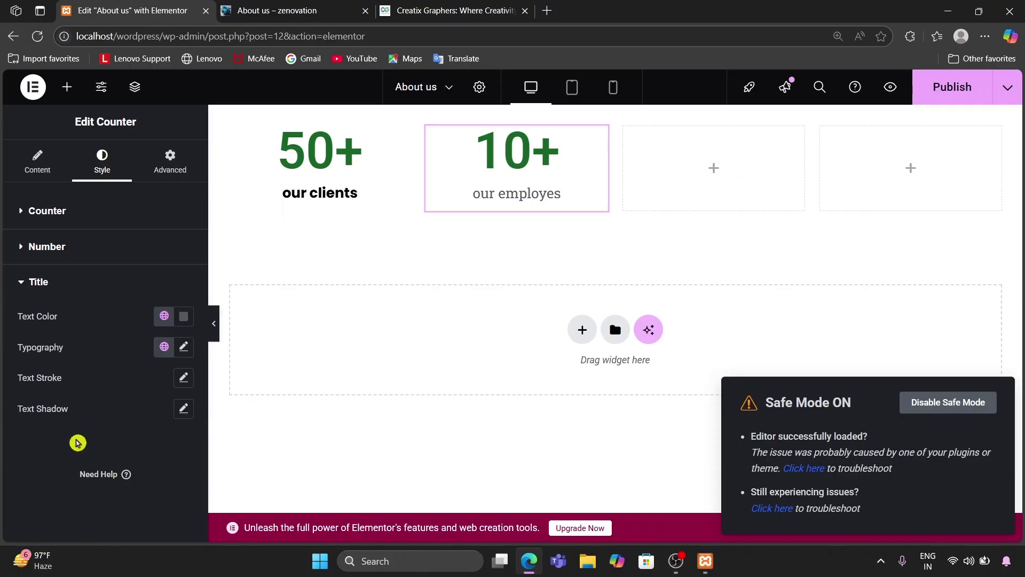
click(183, 317)
drag(145, 230, 99, 237)
click(380, 383)
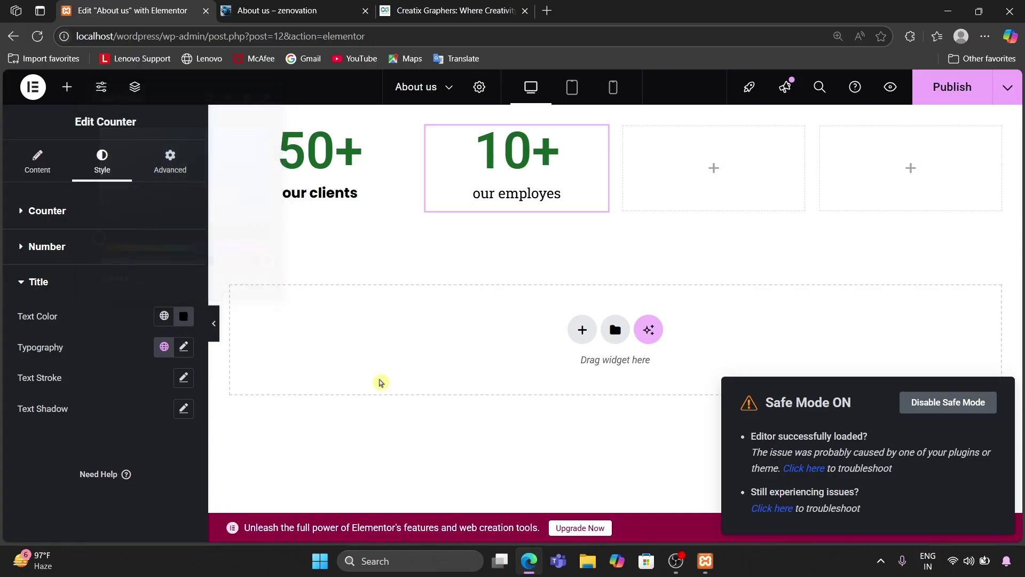
Set the "our employes" title's font family to Poppins and its weight to 700 (Bold)
click(183, 347)
click(151, 415)
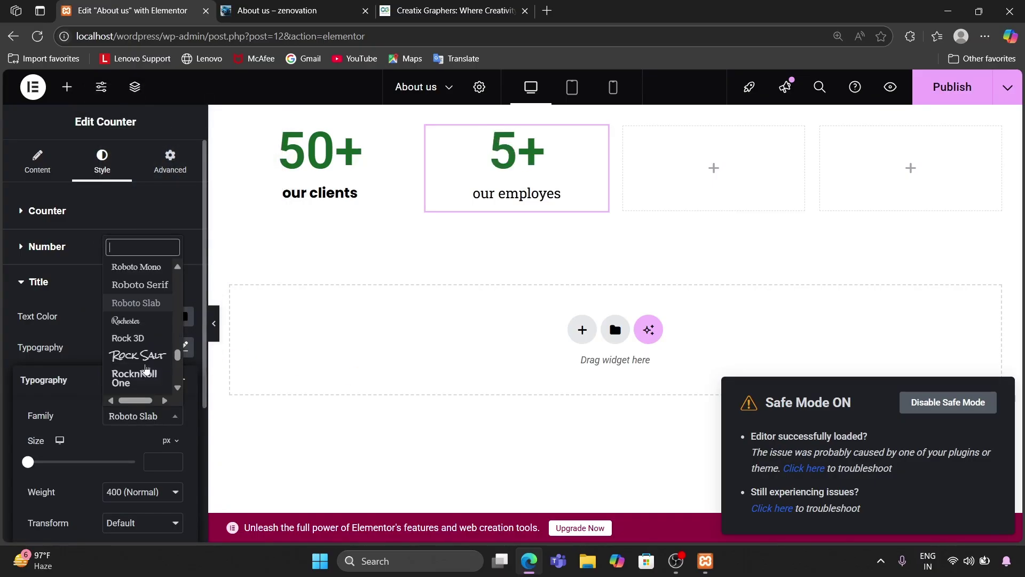
text(poppi)
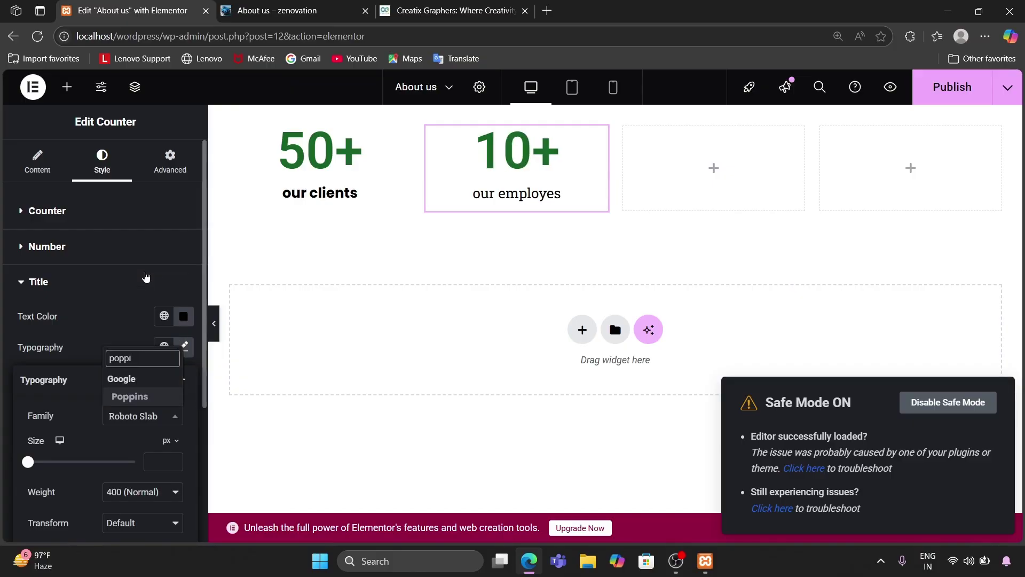
click(134, 397)
scroll(131, 406, down, 1)
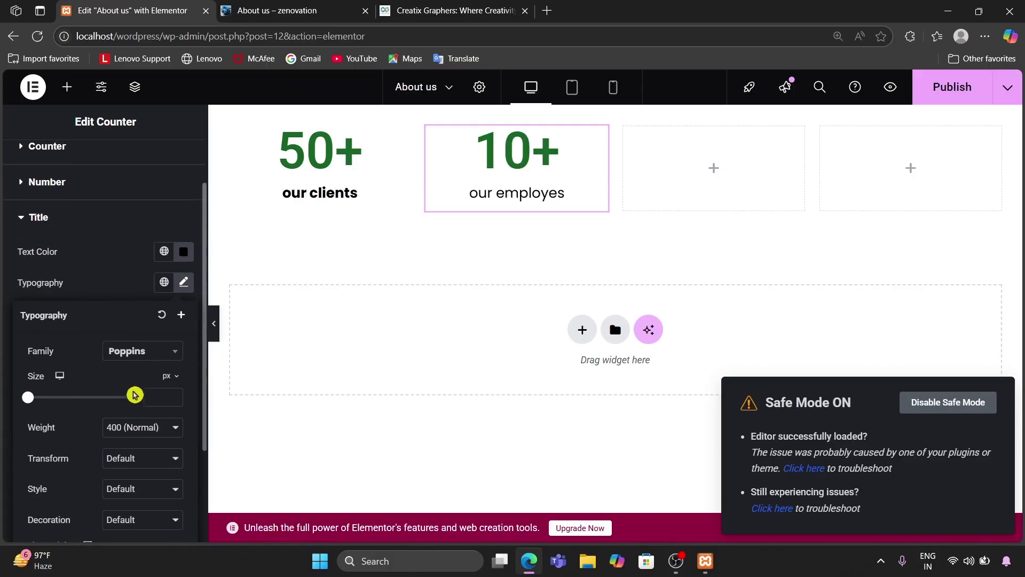
click(133, 425)
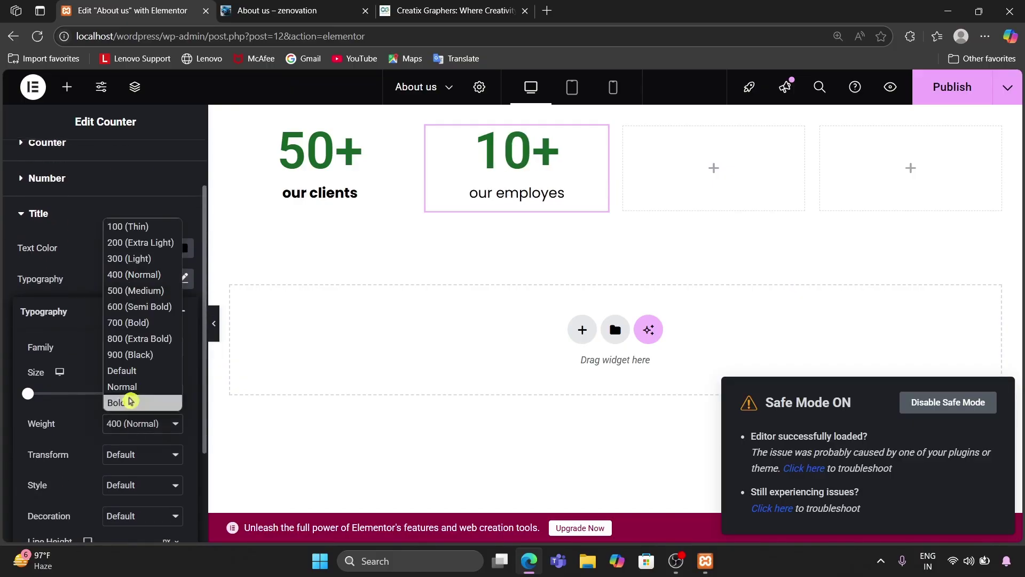
click(148, 328)
click(382, 381)
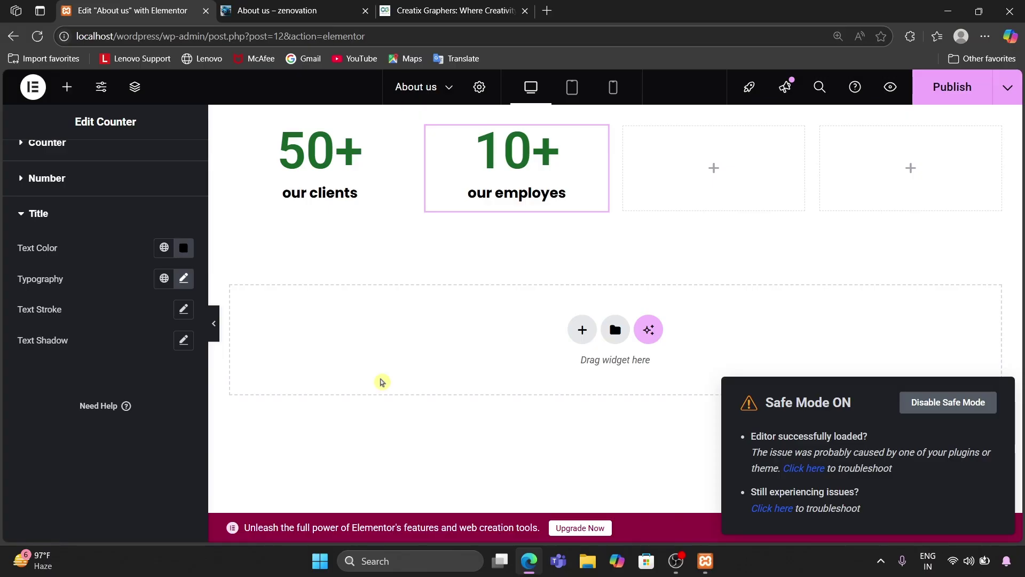
Add a Counter widget to the third column of the row
click(67, 87)
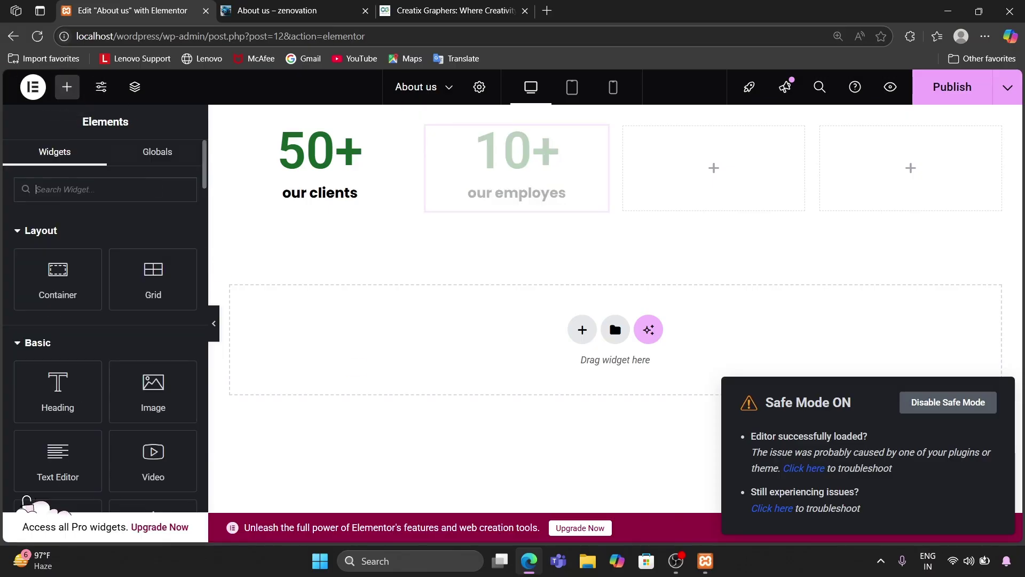
text(cou)
drag(44, 337, 721, 186)
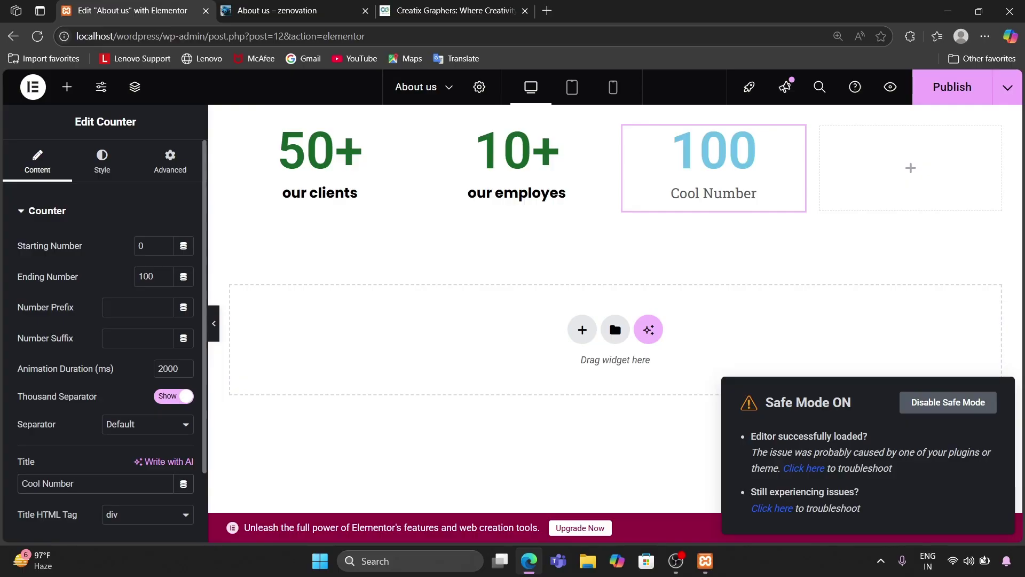
Replace the third counter's title with "years of experience"
key(BackSpace)
key(BackSpace)
key(BackSpace)
key(BackSpace)
key(BackSpace)
key(BackSpace)
key(BackSpace)
key(BackSpace)
key(BackSpace)
key(BackSpace)
key(BackSpace)
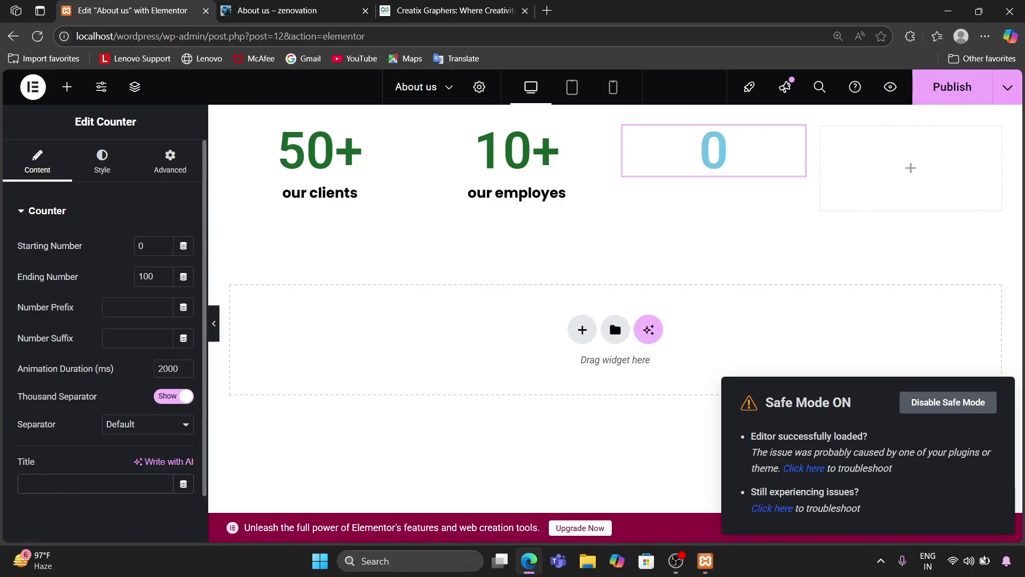
text(yea)
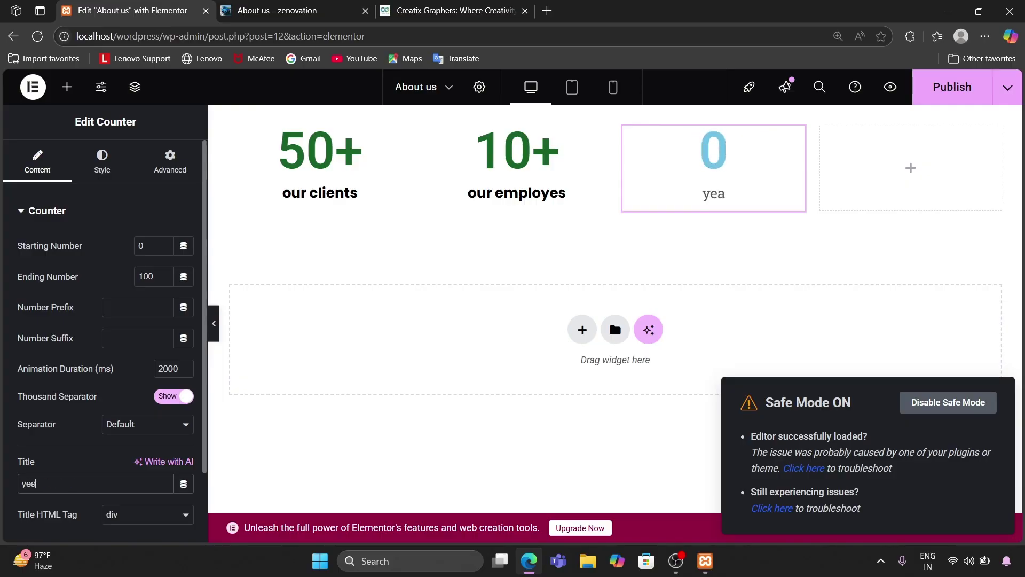
text(rs of exp)
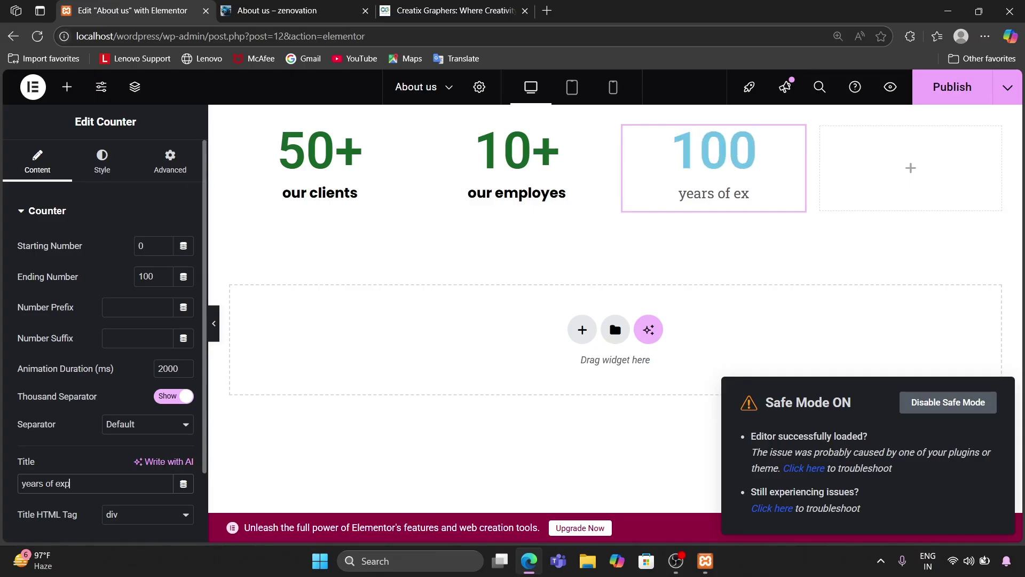
text(erience)
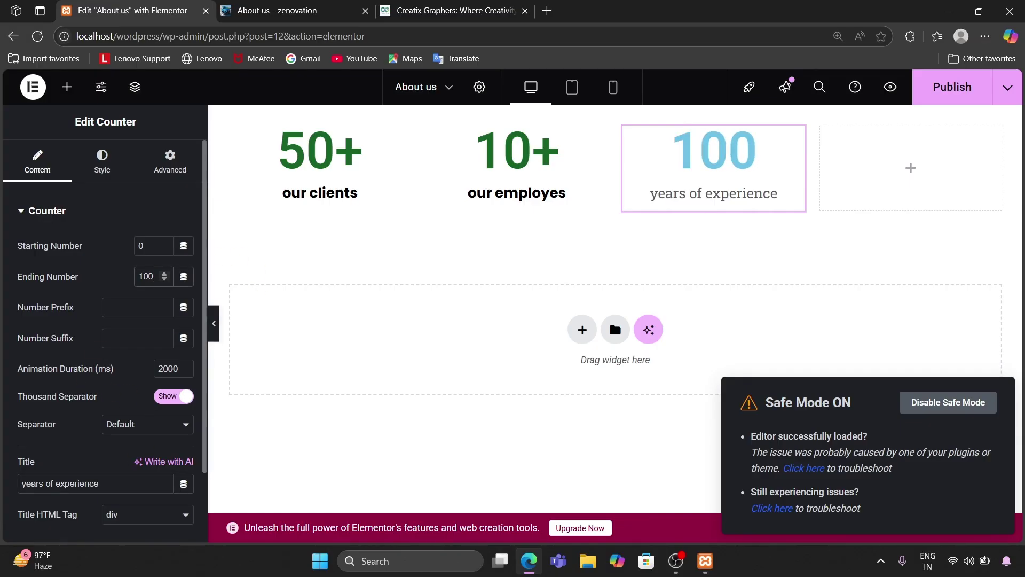
Set the third counter's ending number to 5 and leave its number suffix empty after trying "+"
key(BackSpace)
key(BackSpace)
key(BackSpace)
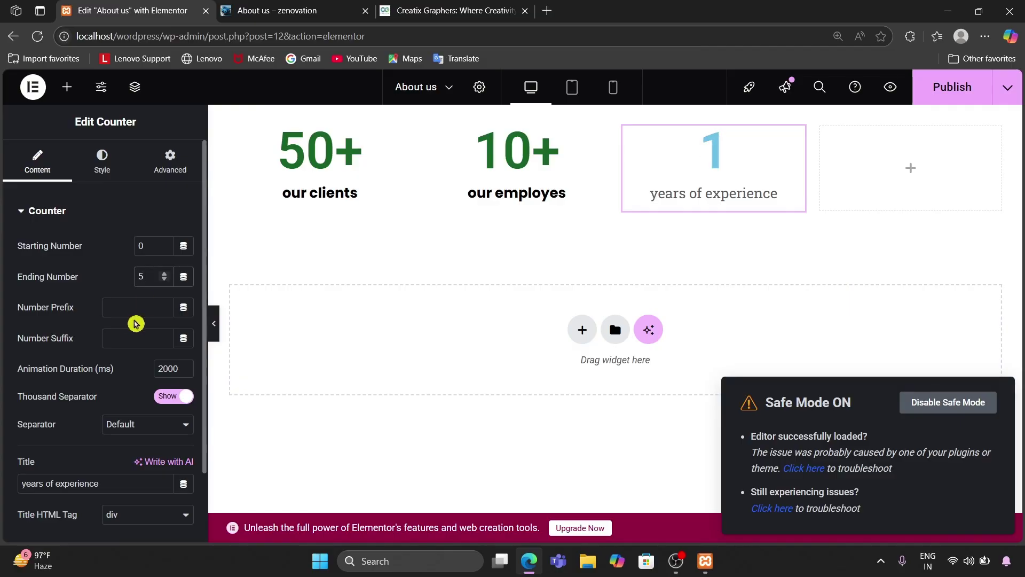
text(+)
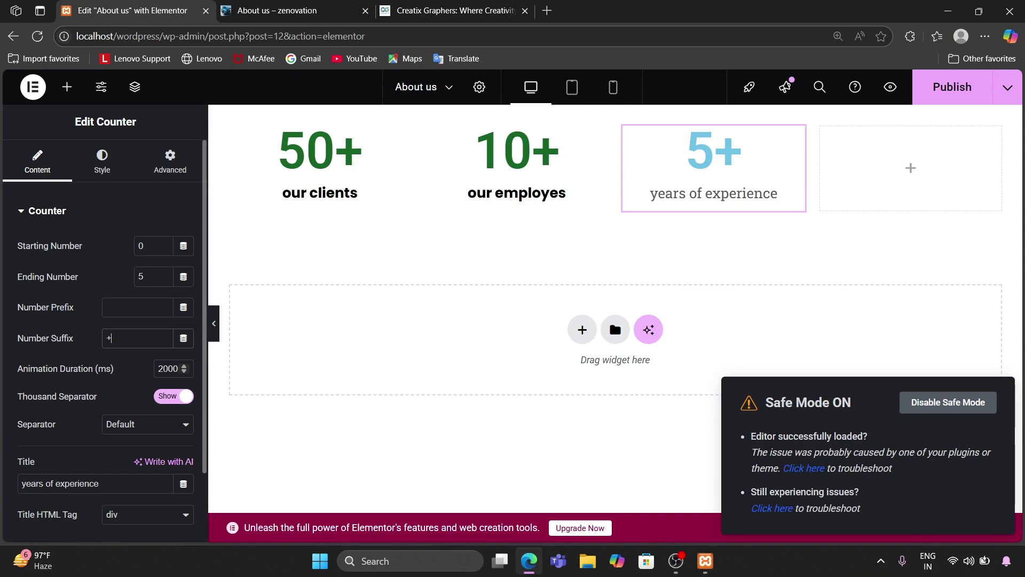
key(BackSpace)
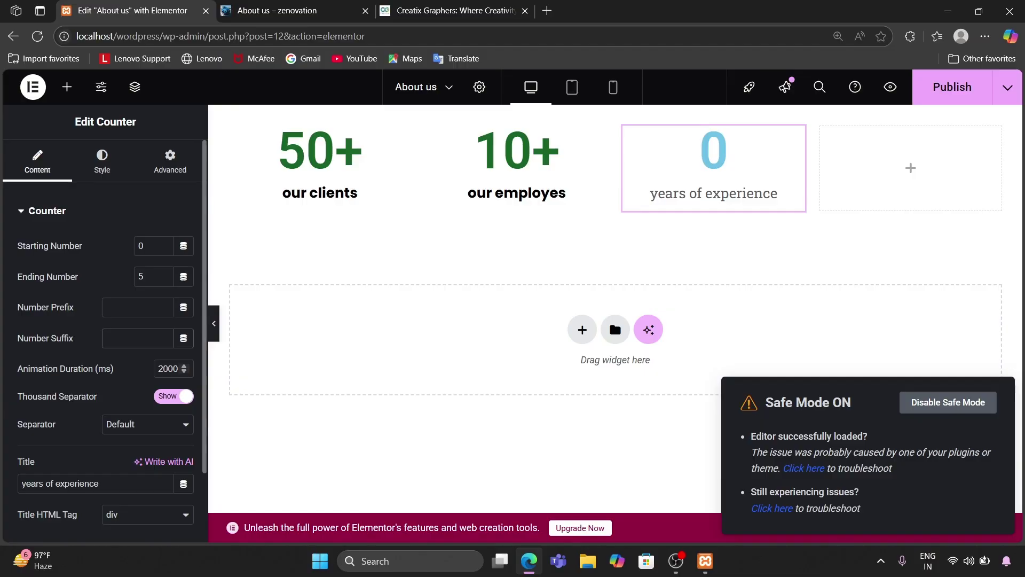
Try an animation duration of 5000 ms on the "years of experience" counter
click(175, 368)
key(BackSpace)
key(BackSpace)
key(BackSpace)
key(BackSpace)
text(500)
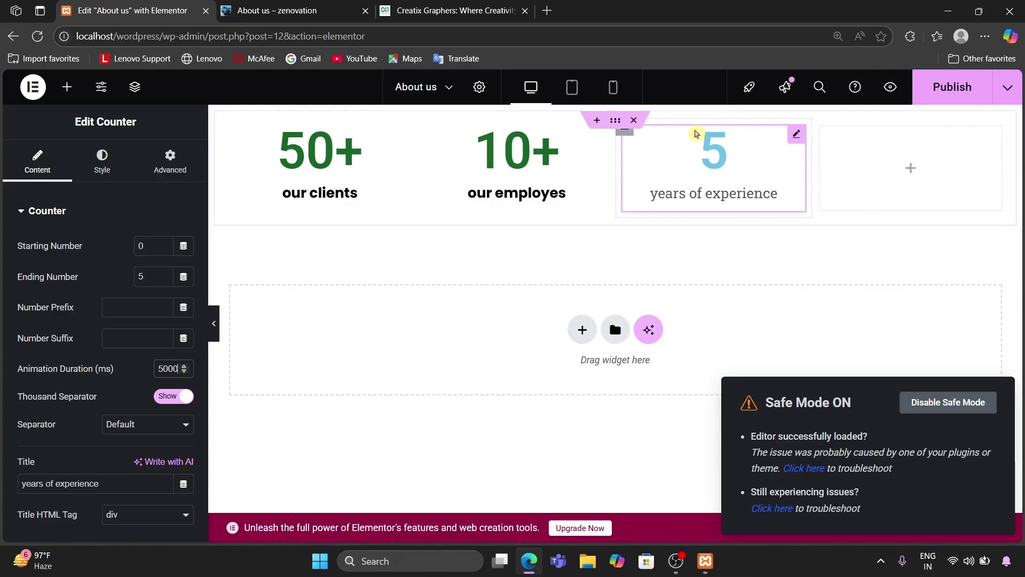
Set the "years of experience" counter's animation duration back to 2000 ms
key(BackSpace)
key(BackSpace)
key(BackSpace)
text(2000)
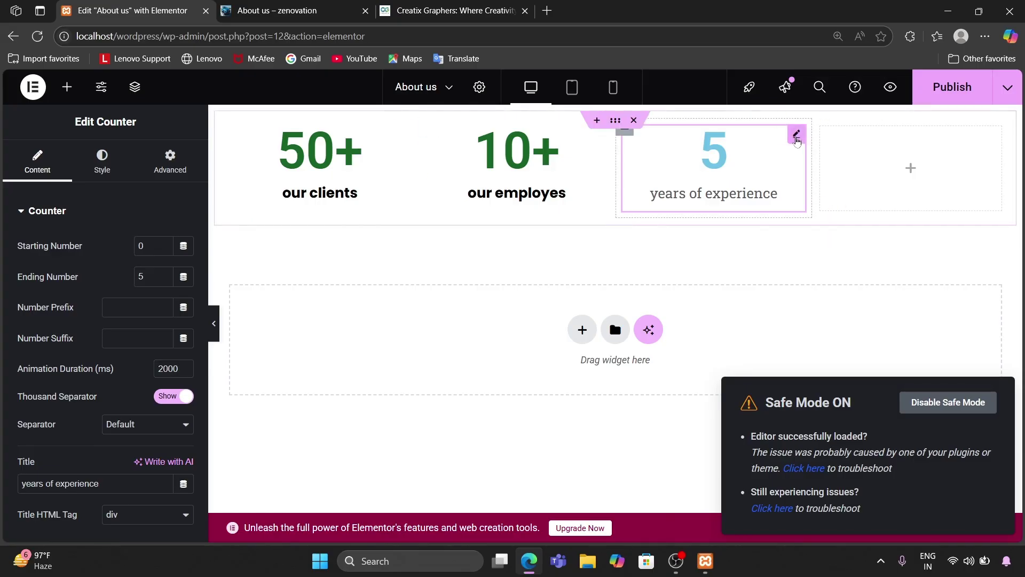
Try the green #196428 as the text color of the third counter's title
click(102, 161)
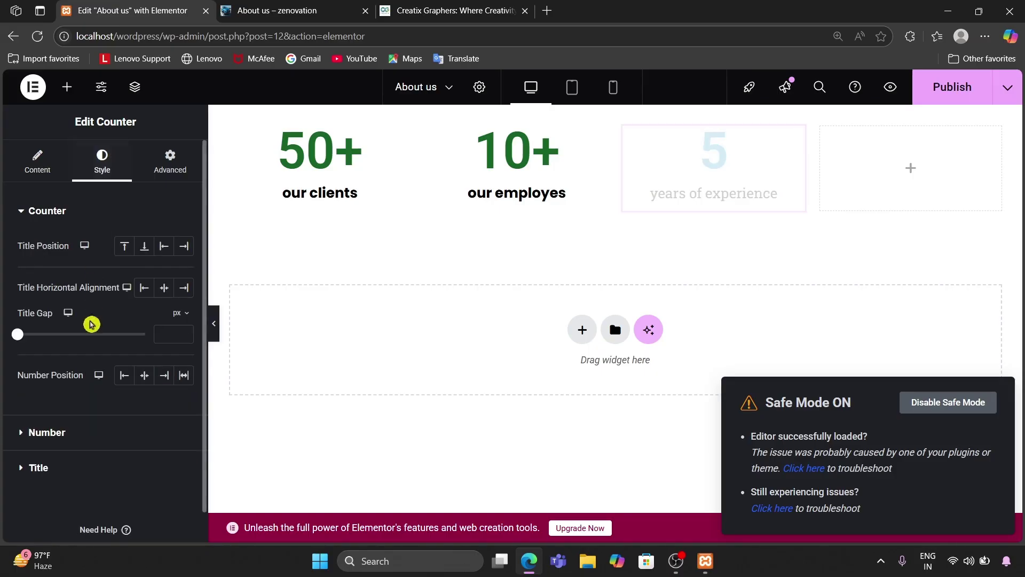
scroll(55, 389, down, 1)
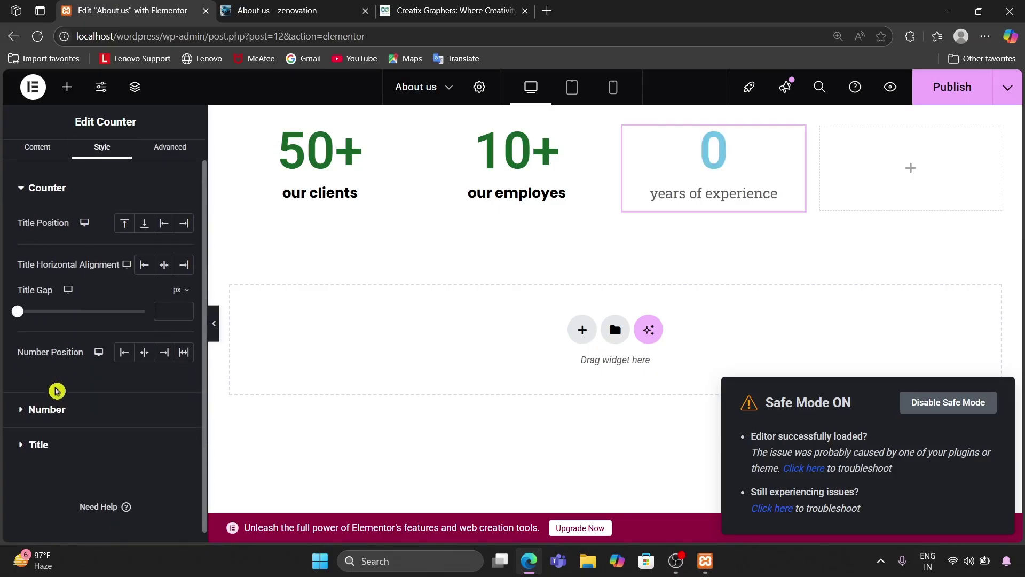
click(57, 436)
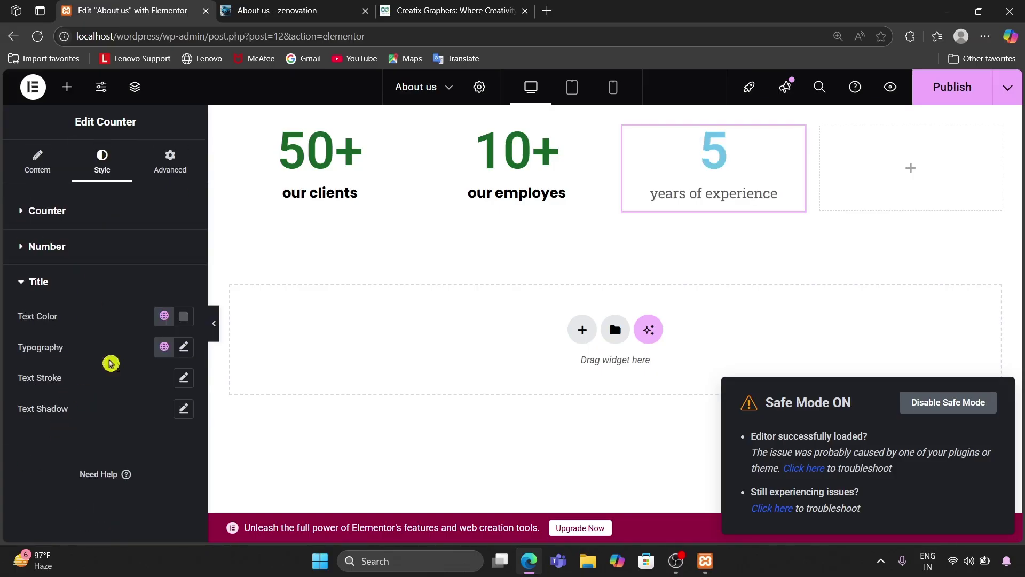
click(180, 325)
key(ctrl+v)
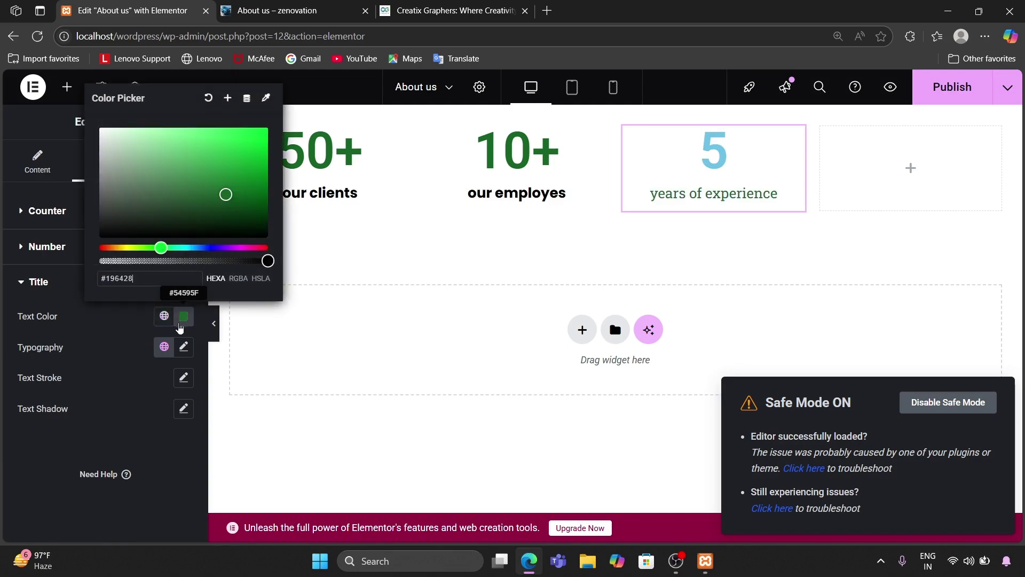
click(289, 351)
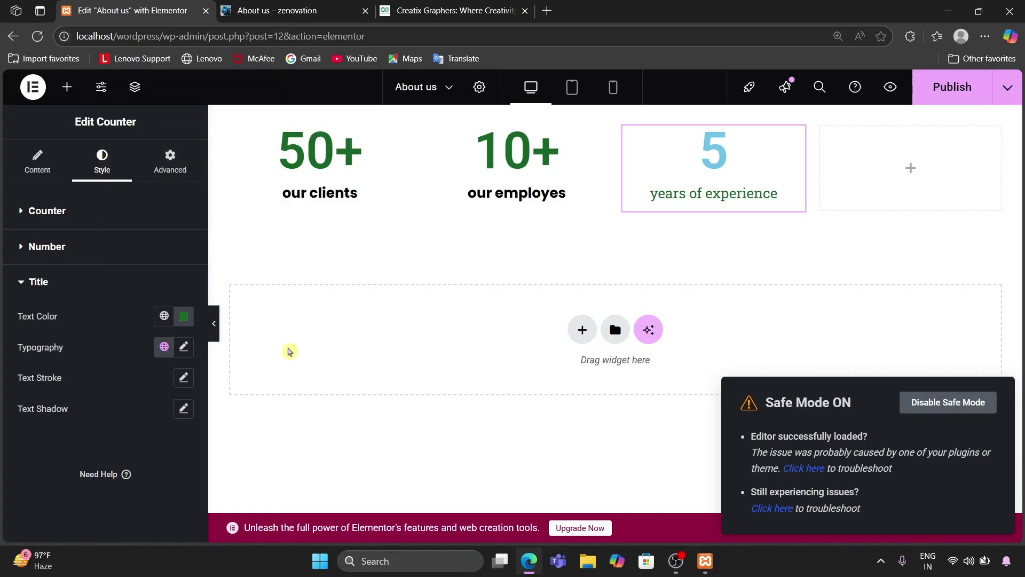
Set the text color of the third counter's number to the green #196428
click(46, 247)
click(184, 281)
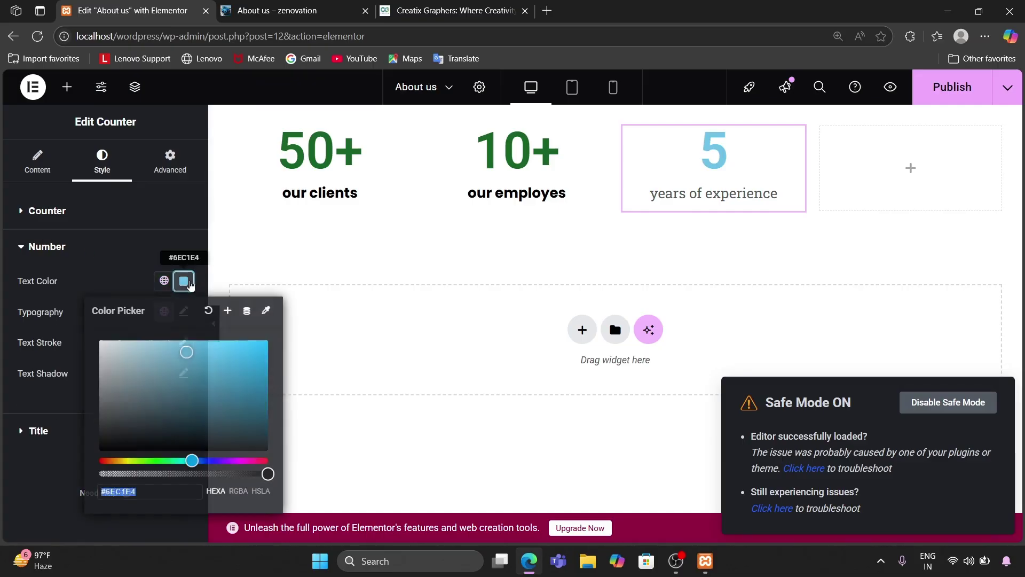
key(ctrl+v)
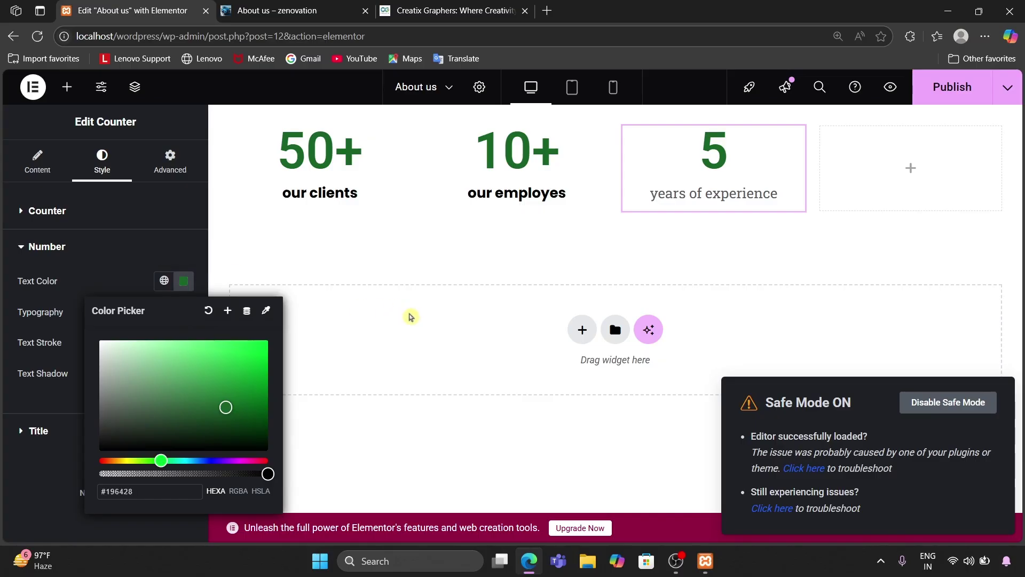
click(421, 319)
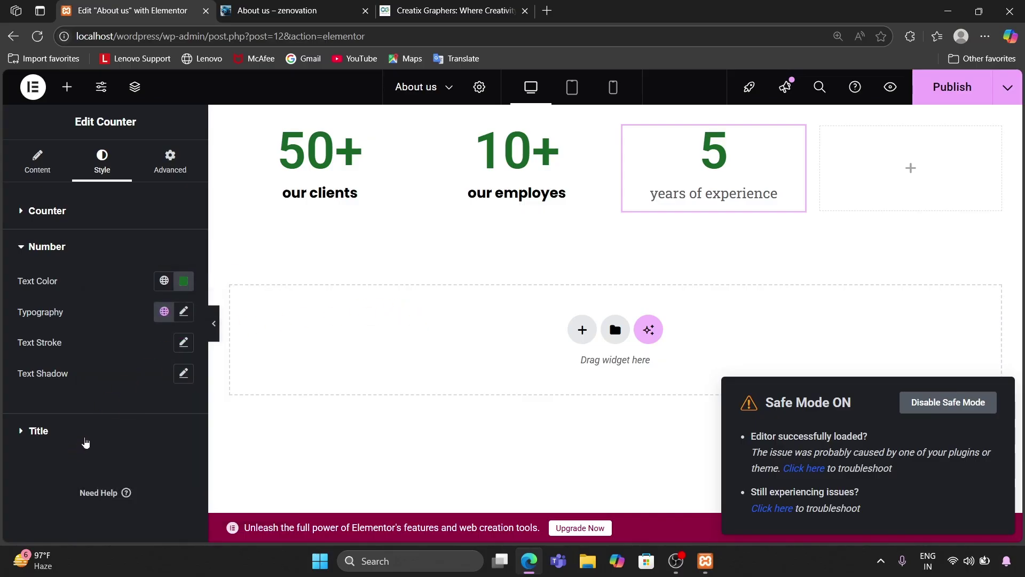
Set the text color of the third counter's title to black (#000000)
click(85, 442)
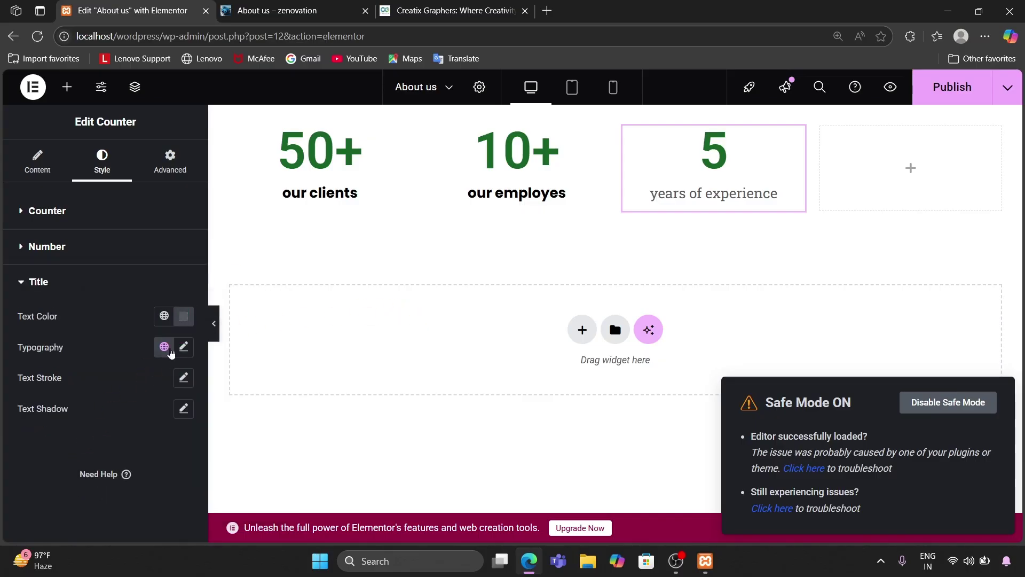
click(184, 317)
drag(190, 218, 98, 236)
click(502, 321)
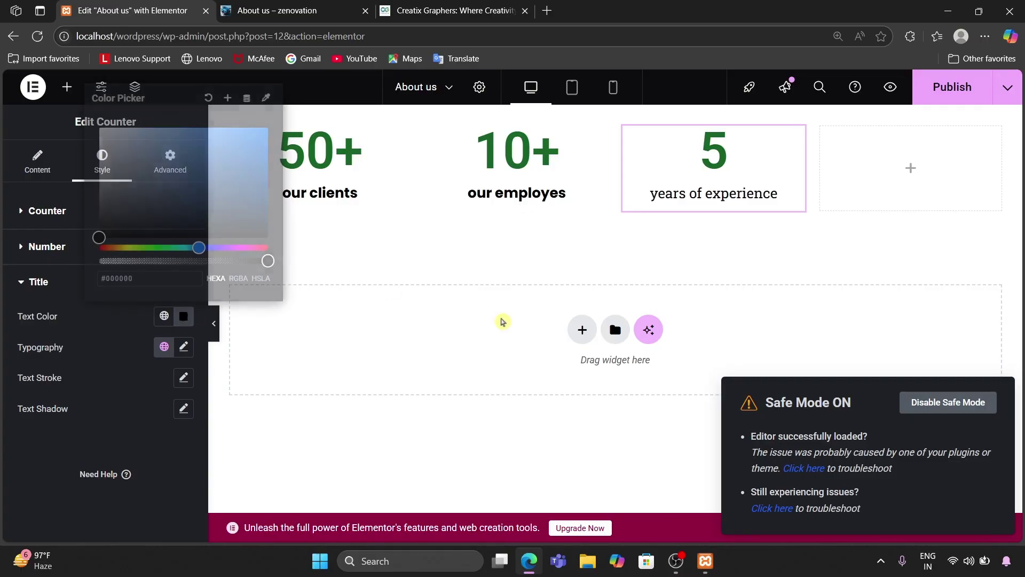
Set the "years of experience" title's font family to Poppins and its weight to 700 (Bold)
click(183, 346)
click(151, 416)
text(popp)
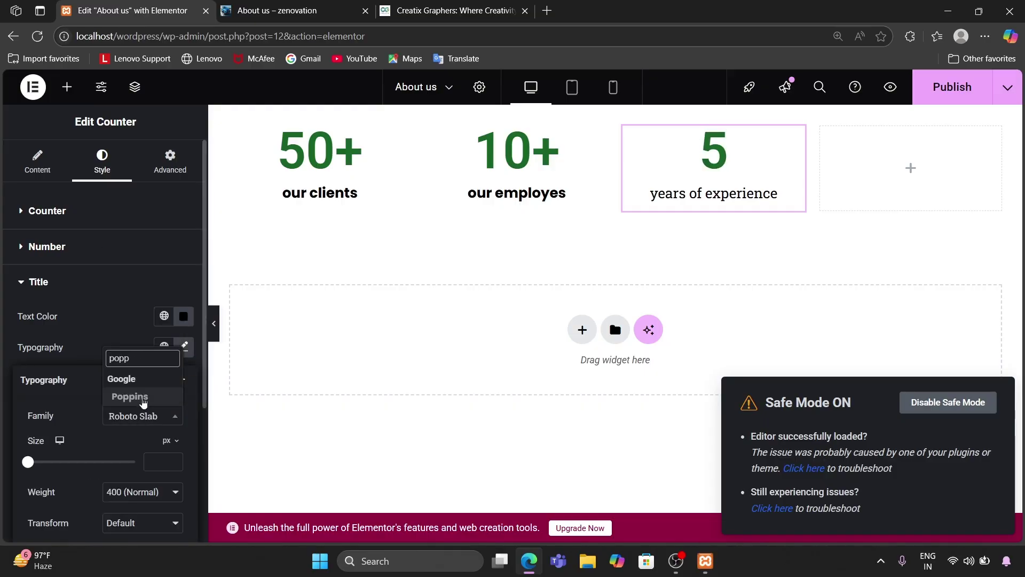
click(143, 401)
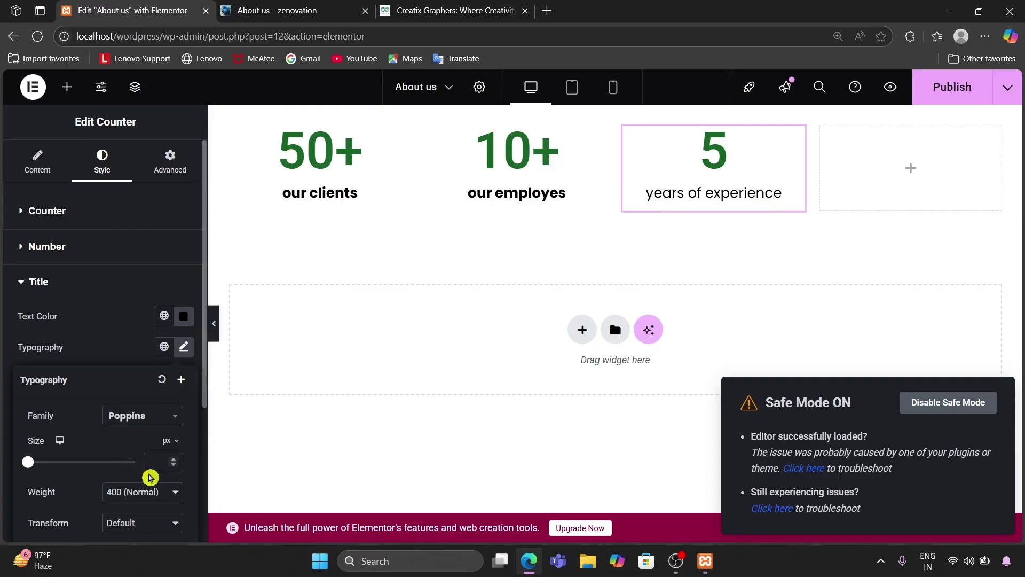
click(136, 497)
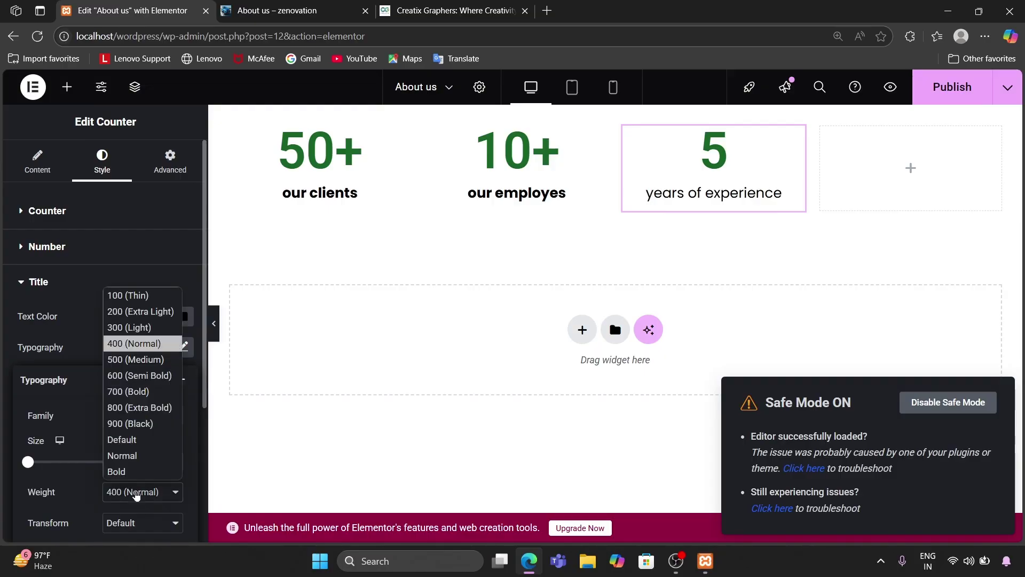
click(135, 395)
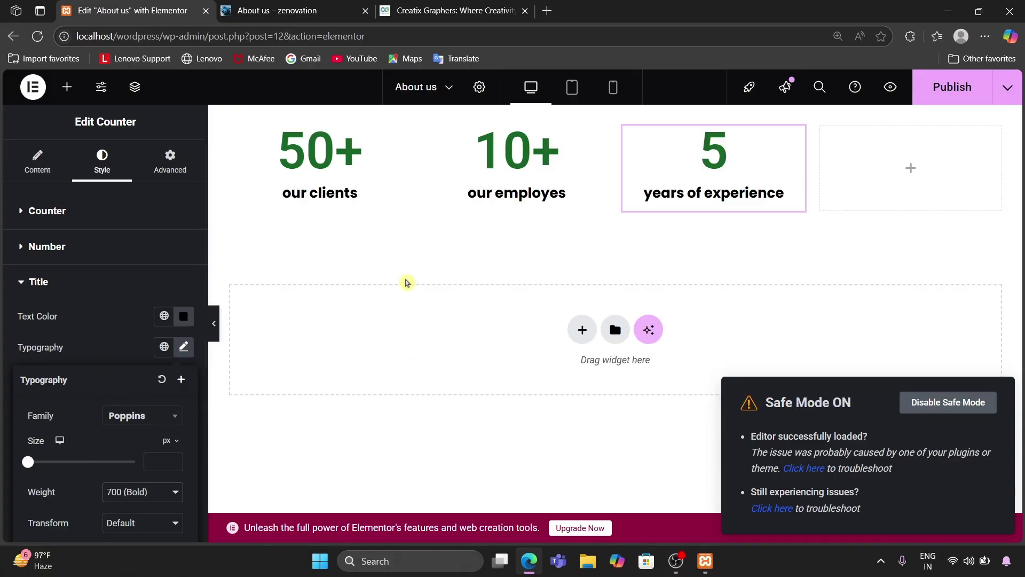
Add a Counter widget to the empty fourth column of the row
click(56, 94)
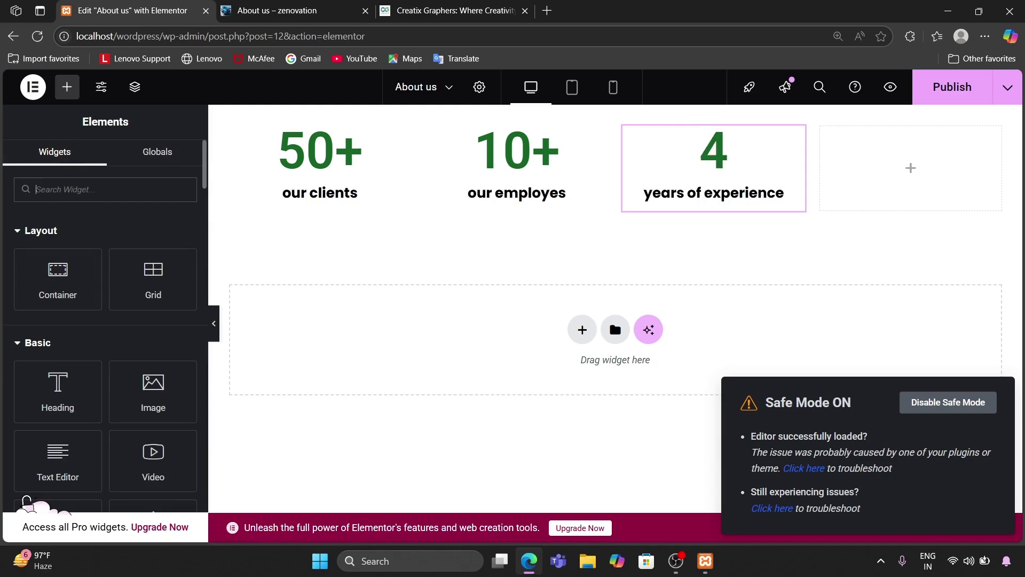
text(counter)
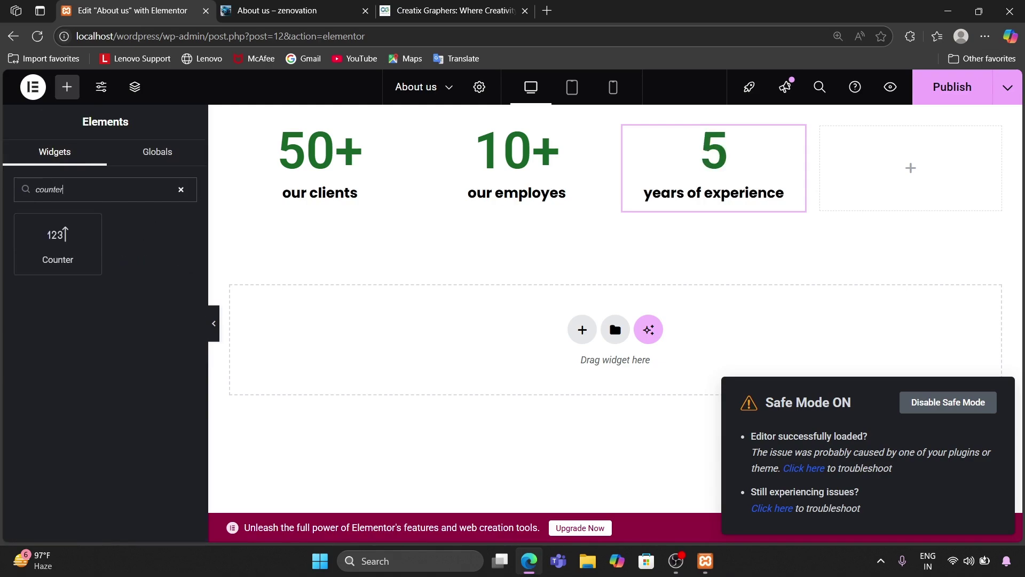
drag(52, 235, 895, 176)
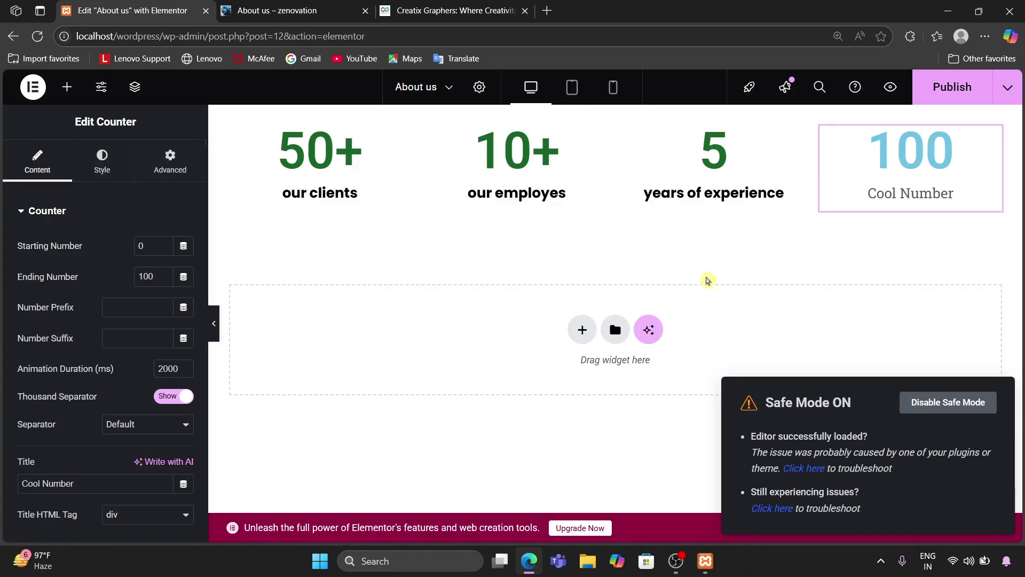
Replace the fourth counter's title with "On going Projects"
scroll(135, 435, down, 3)
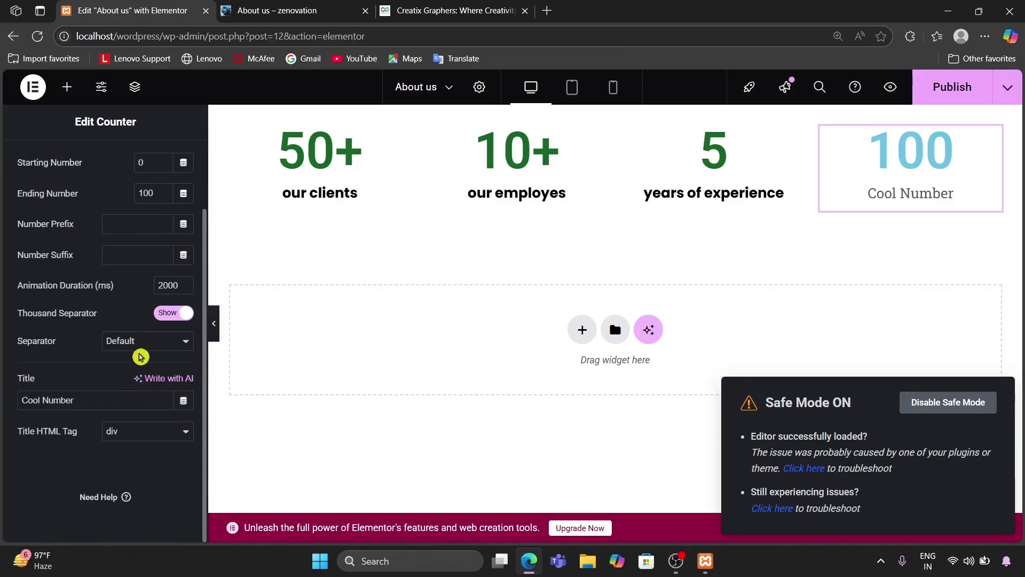
key(BackSpace)
key(BackSpace)
key(BackSpace)
key(BackSpace)
key(BackSpace)
key(BackSpace)
key(BackSpace)
key(BackSpace)
key(BackSpace)
key(BackSpace)
key(BackSpace)
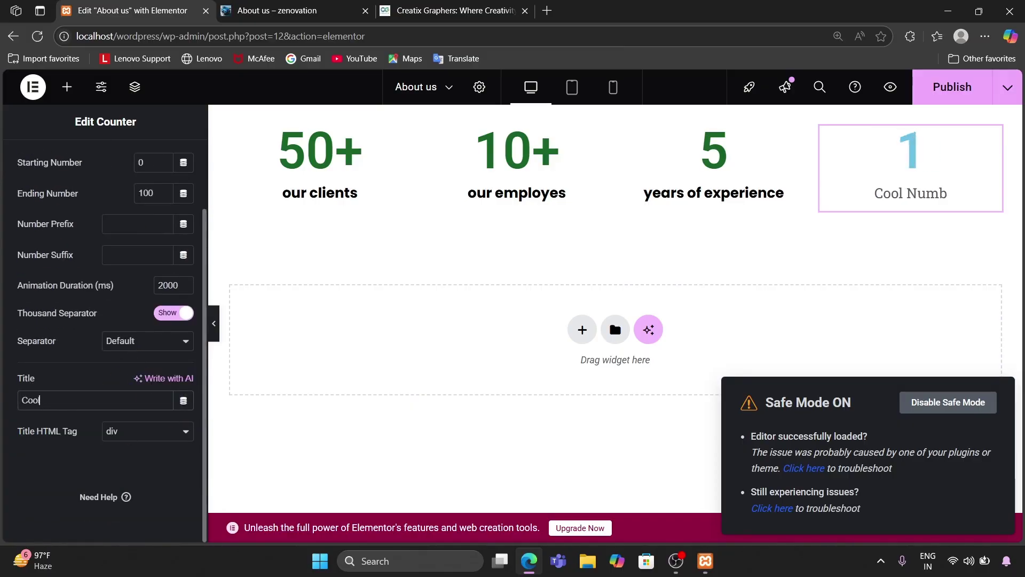
text(On)
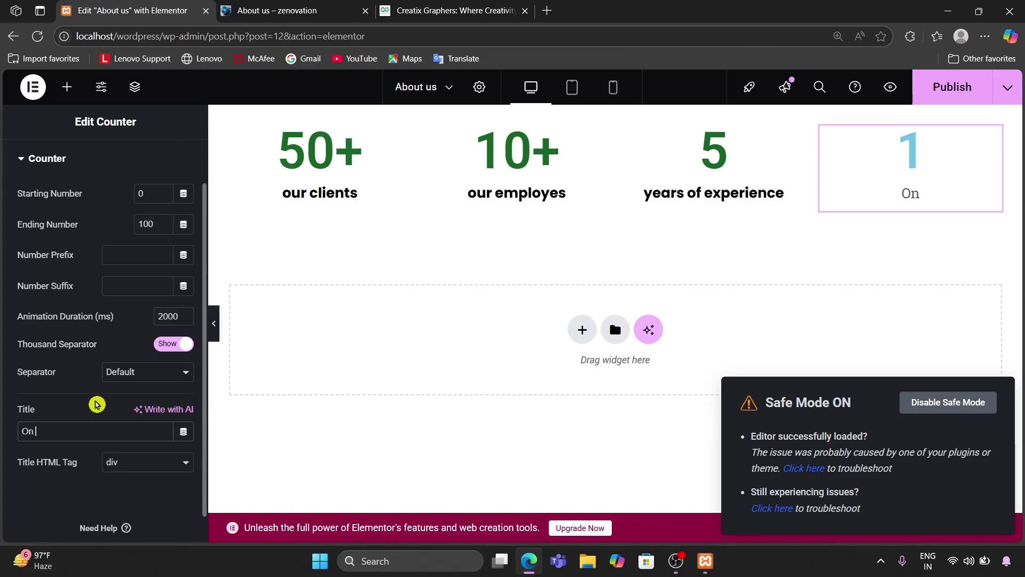
text( goin)
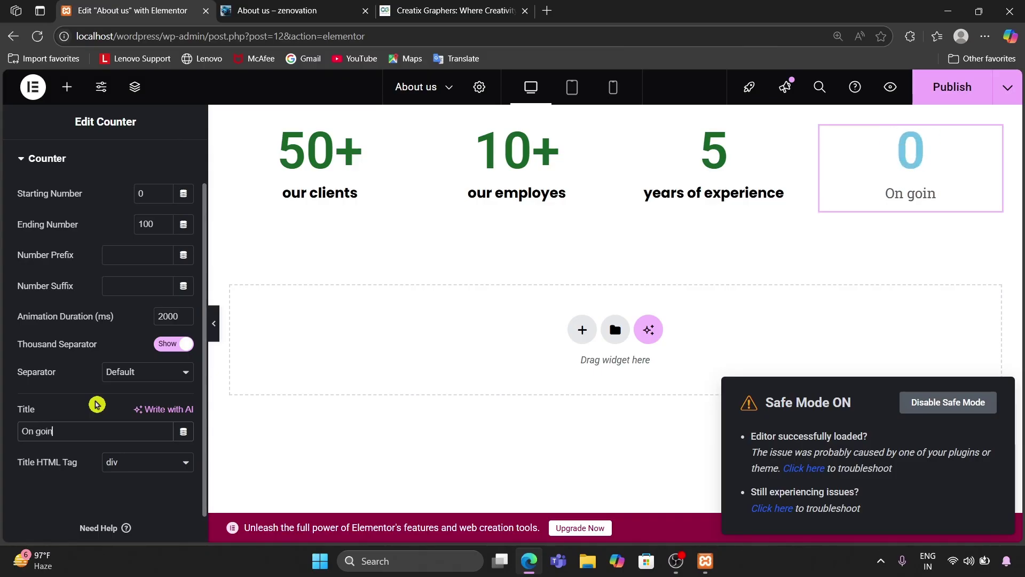
text(g P)
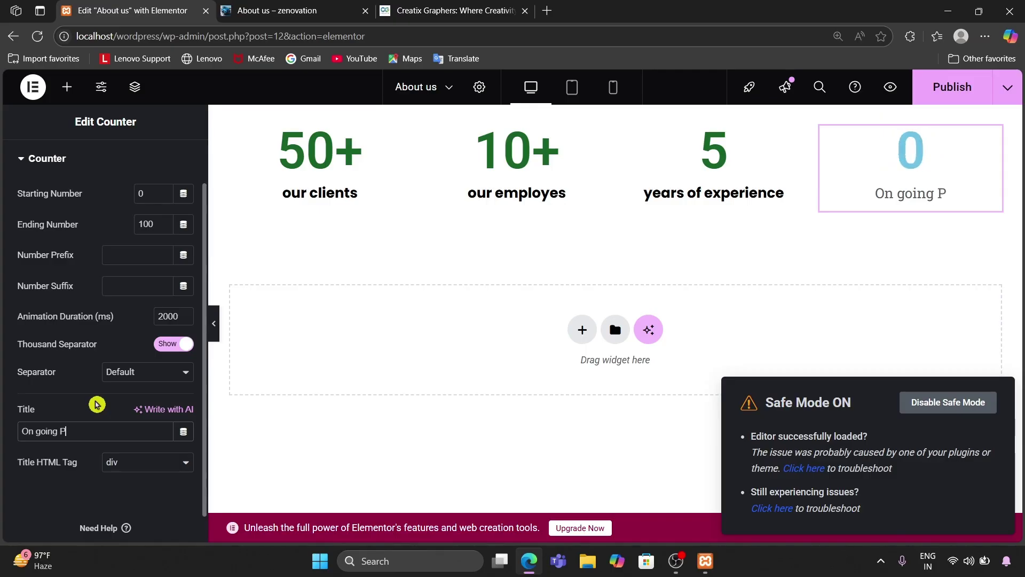
text(rojects)
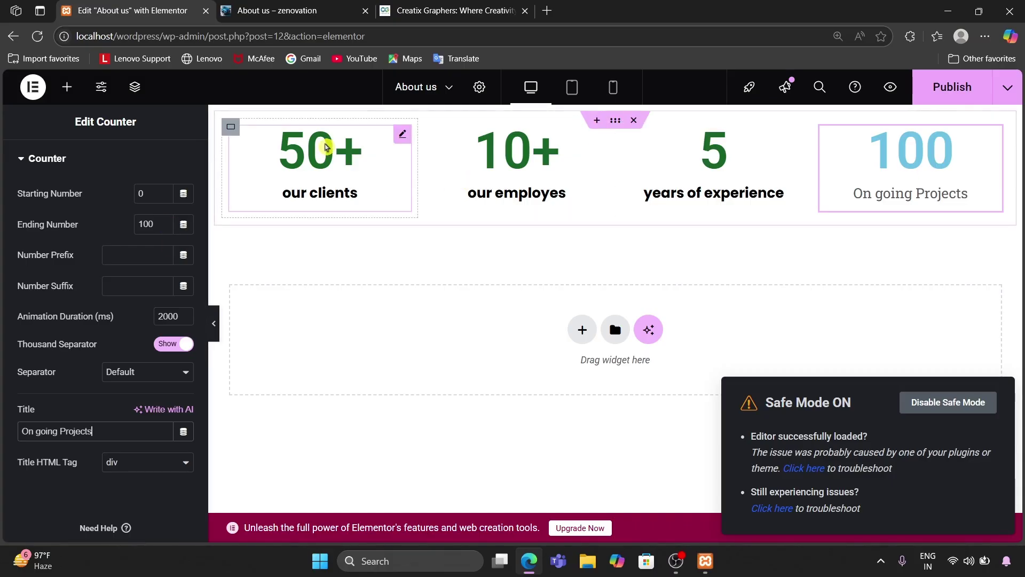
scroll(74, 219, up, 2)
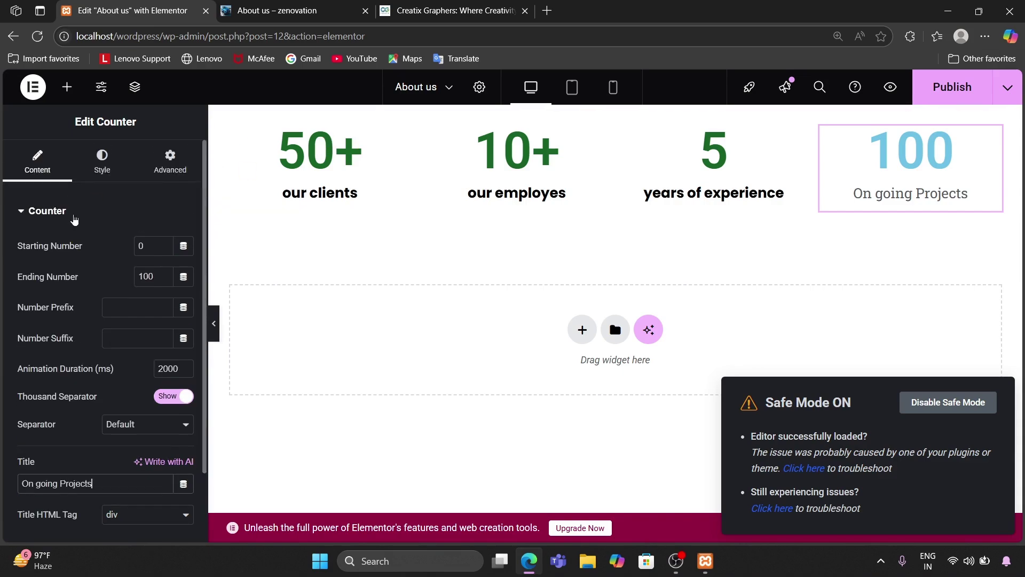
click(102, 154)
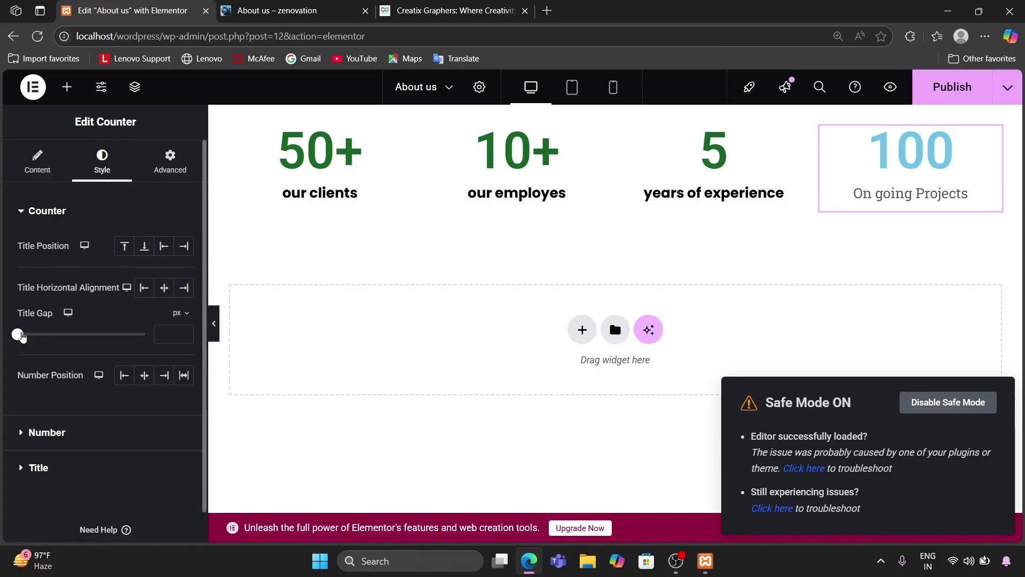
click(170, 160)
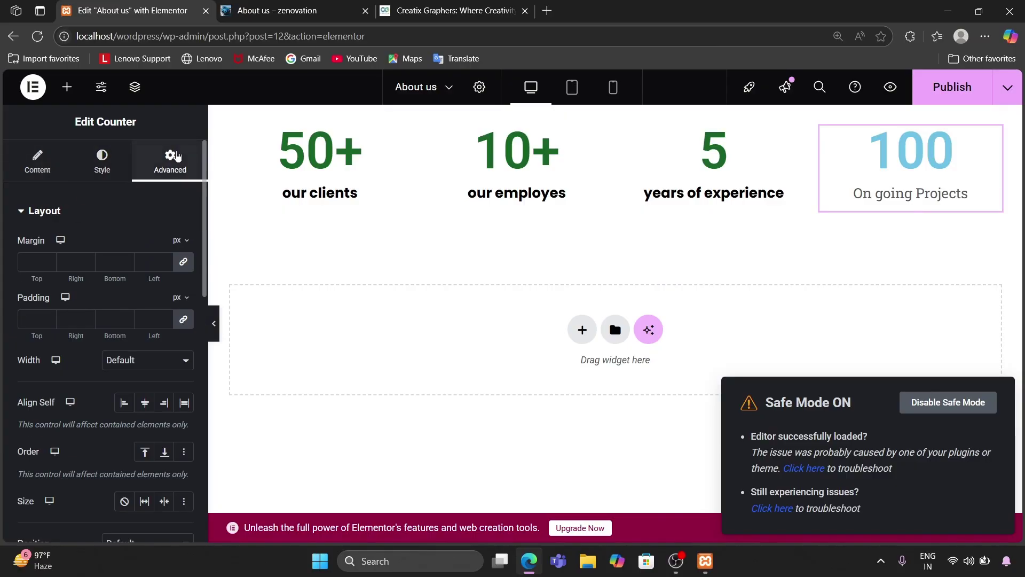
Set the "On going Projects" counter's ending number to 85 and its number suffix to "+"
click(37, 162)
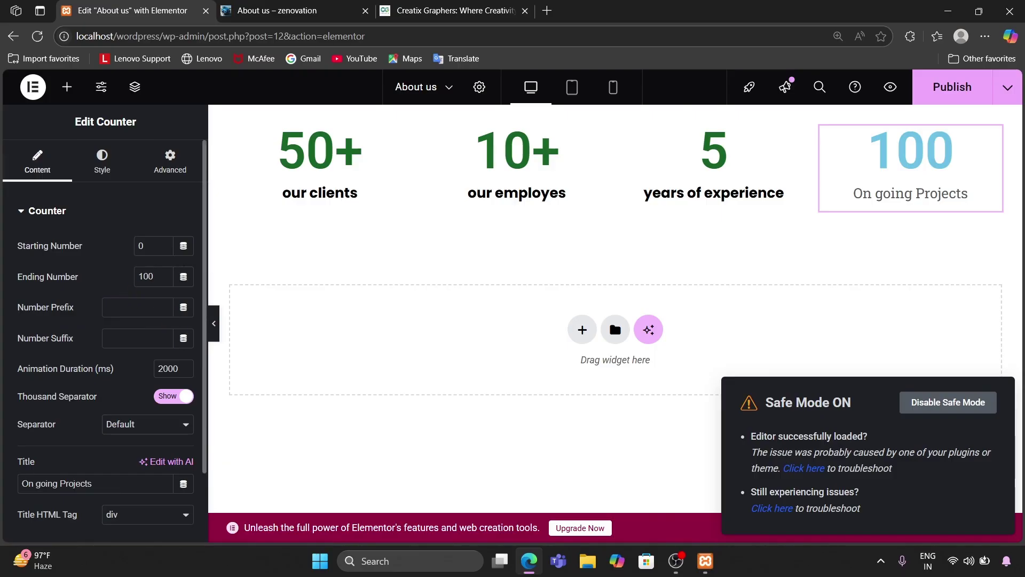
key(BackSpace)
key(BackSpace)
key(BackSpace)
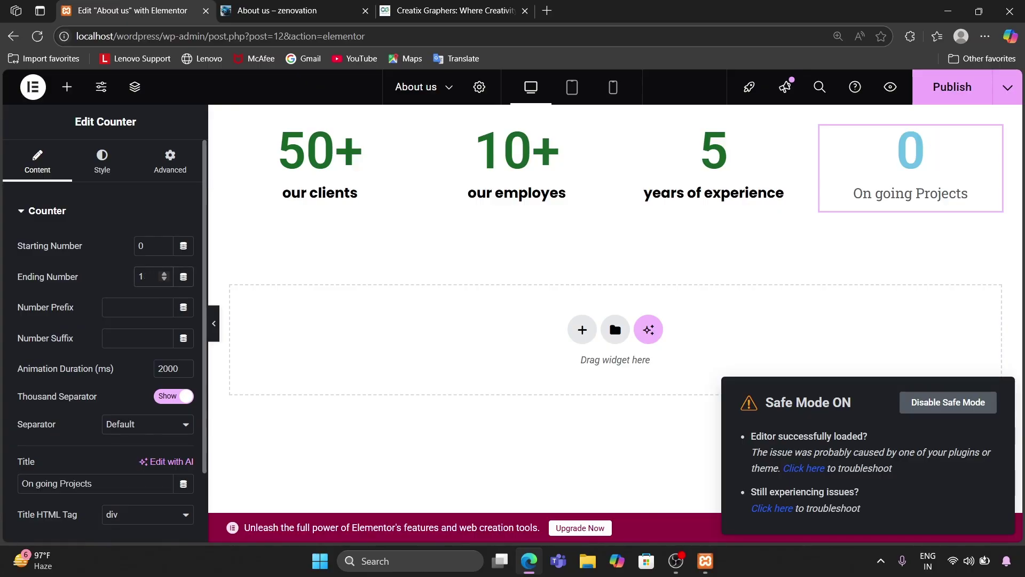
text(85)
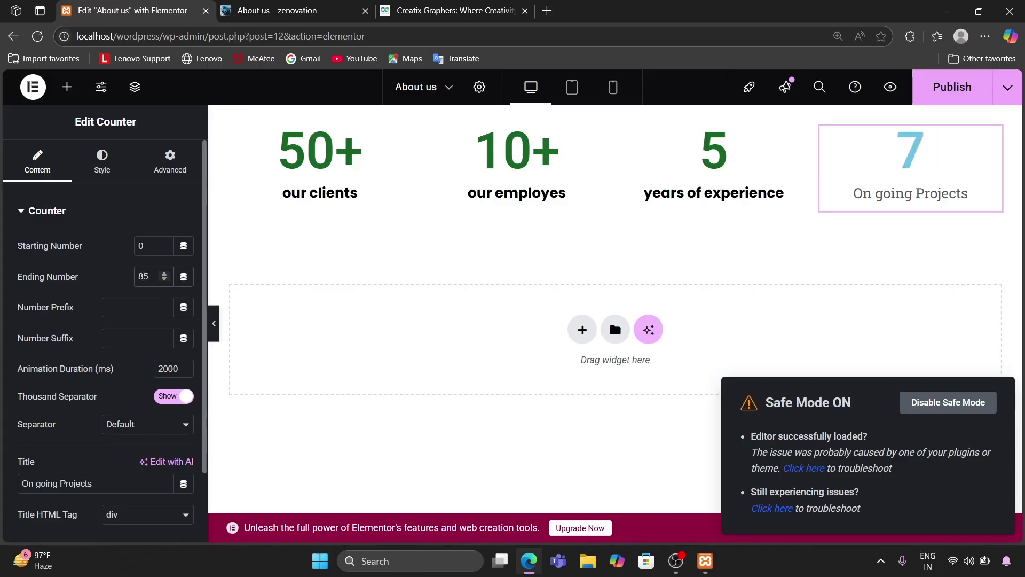
text(+)
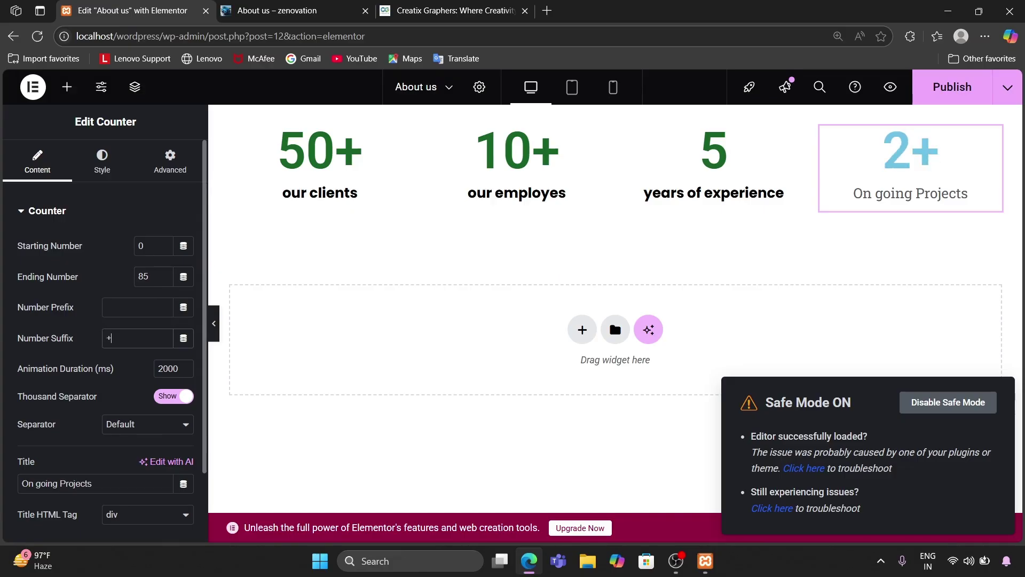
Set the number text color of the "On going Projects" counter to the dark green #196428
click(93, 165)
scroll(59, 402, down, 2)
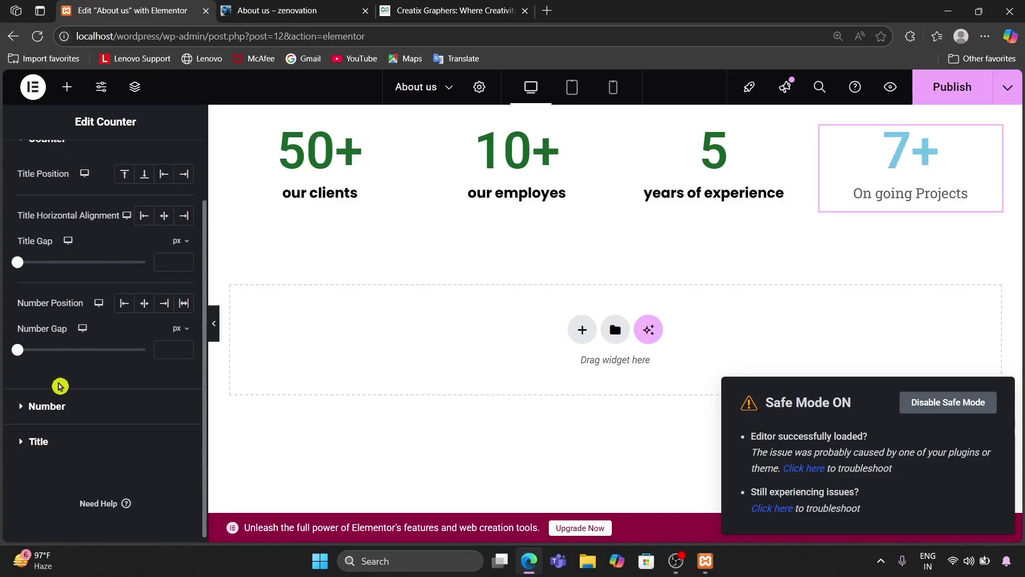
click(59, 406)
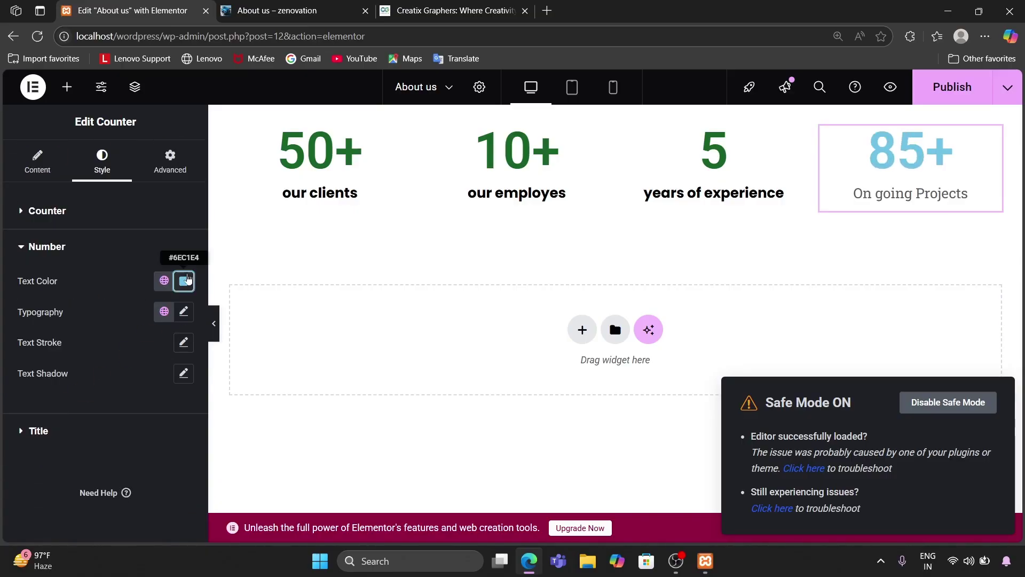
click(187, 280)
key(ctrl+v)
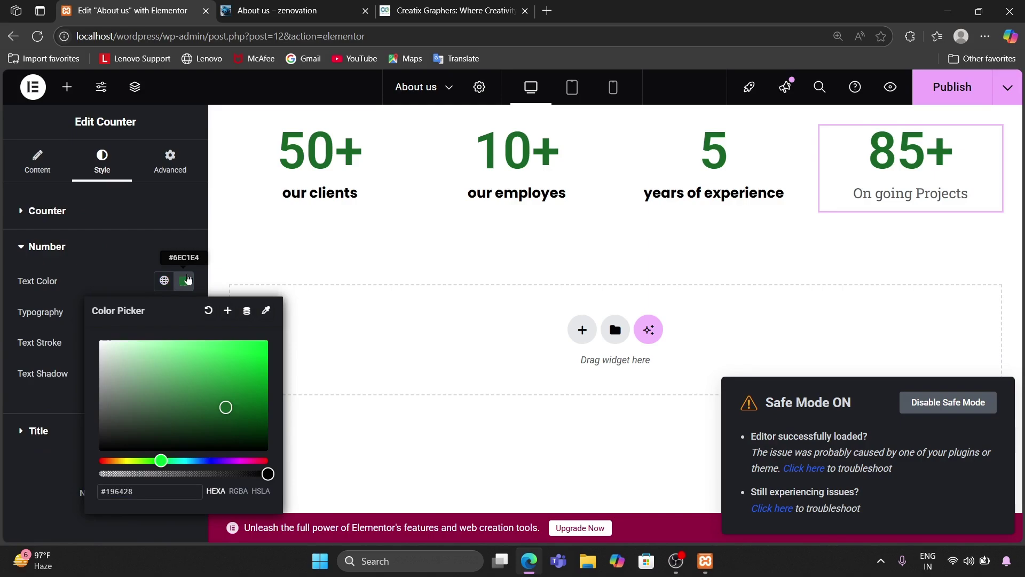
click(422, 352)
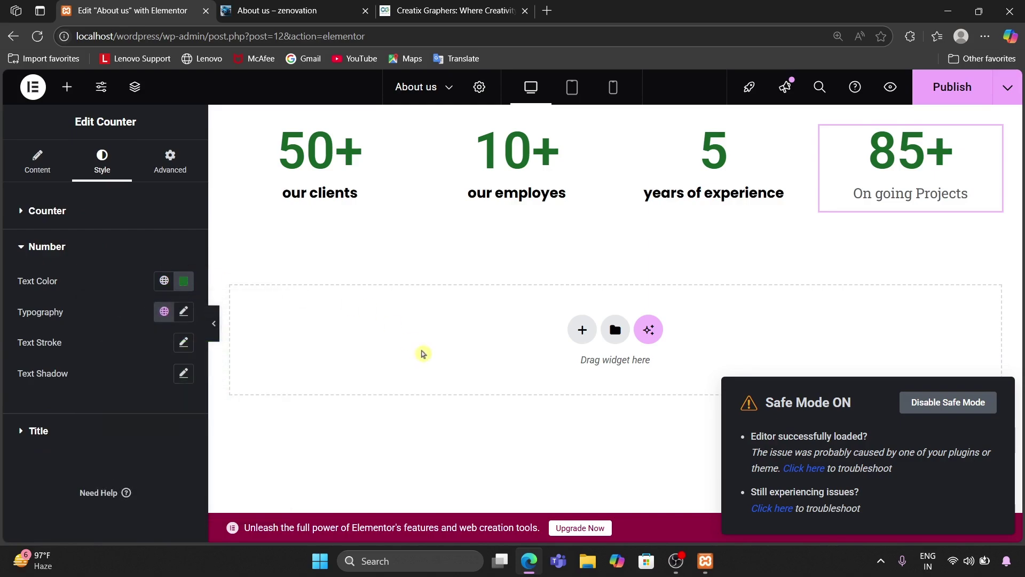
Set the title text color of the "On going Projects" counter to black
click(83, 429)
click(183, 316)
drag(165, 199, 2, 269)
click(382, 426)
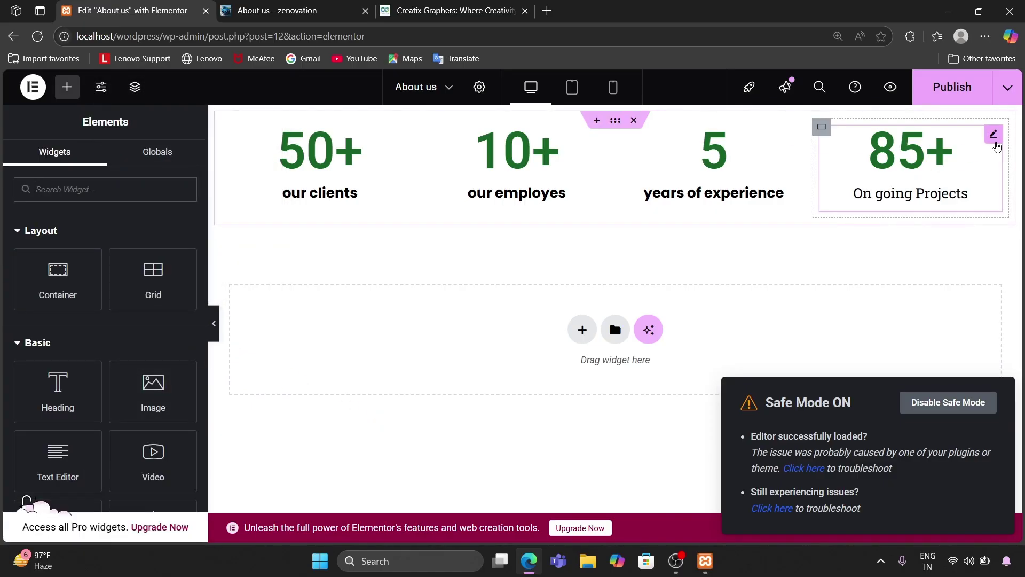
Set the "On going Projects" title's font family to Poppins and its weight to 700 (Bold)
click(992, 134)
scroll(80, 374, down, 2)
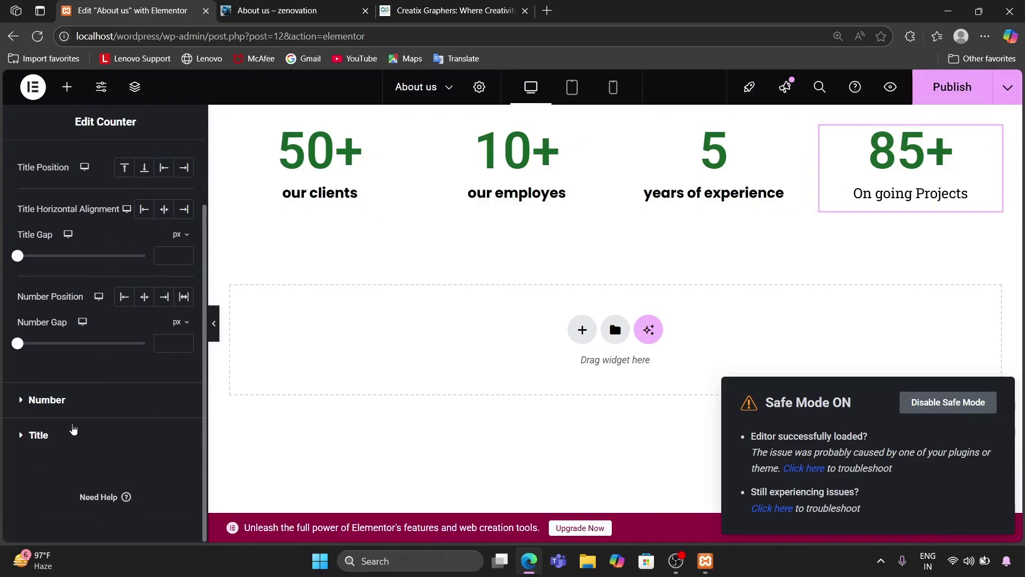
click(78, 432)
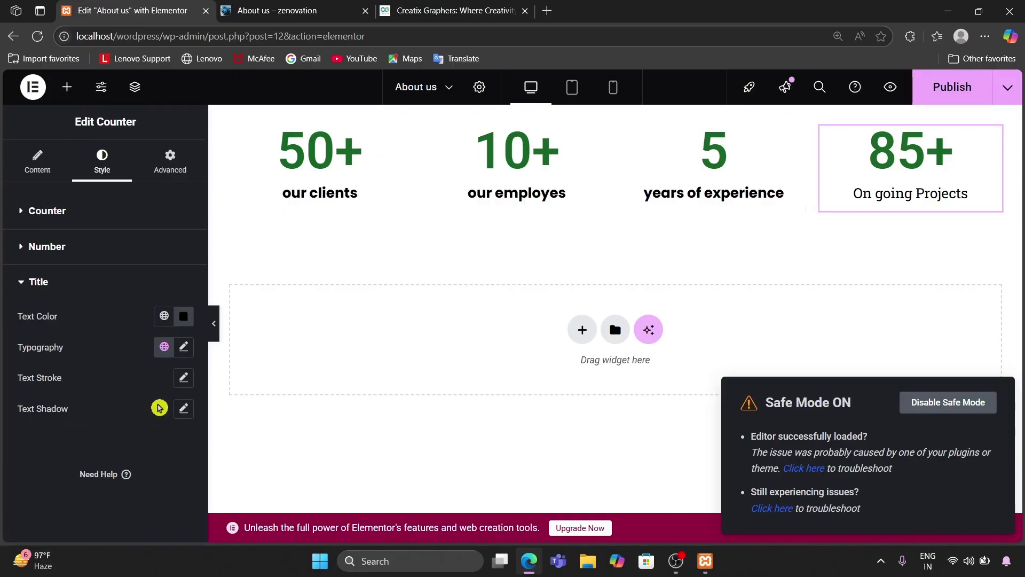
click(183, 347)
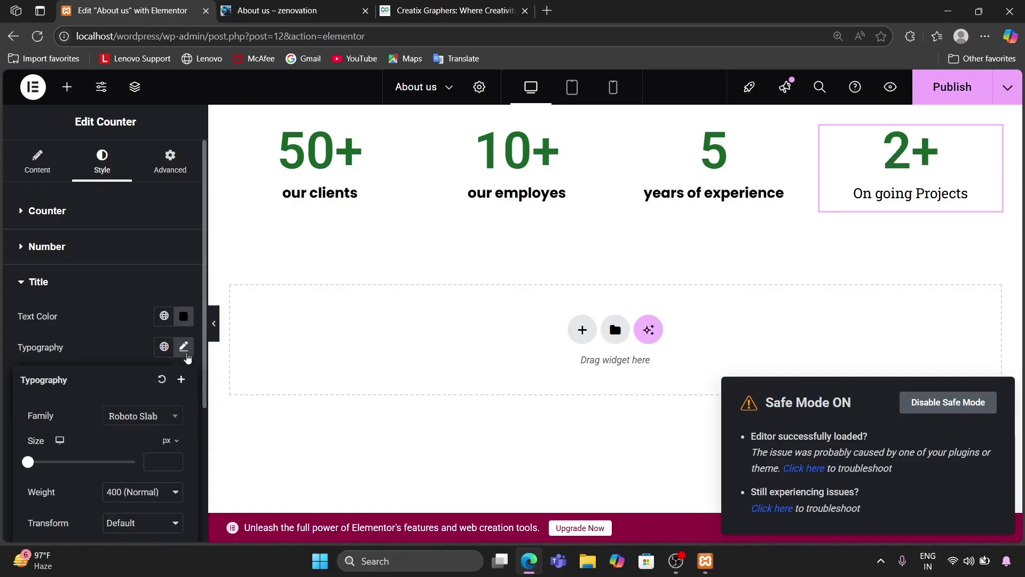
click(149, 416)
text(popp)
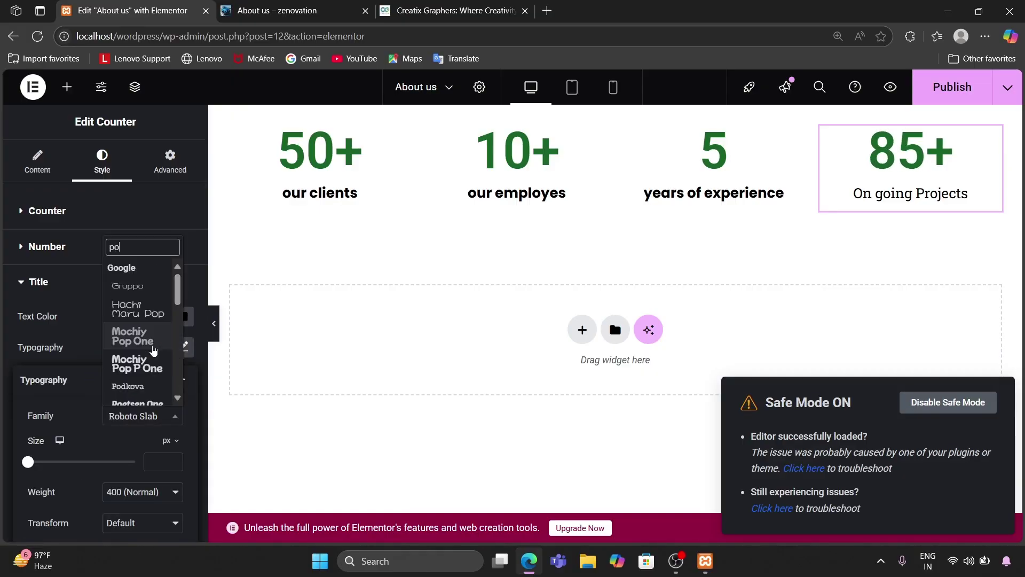
click(131, 396)
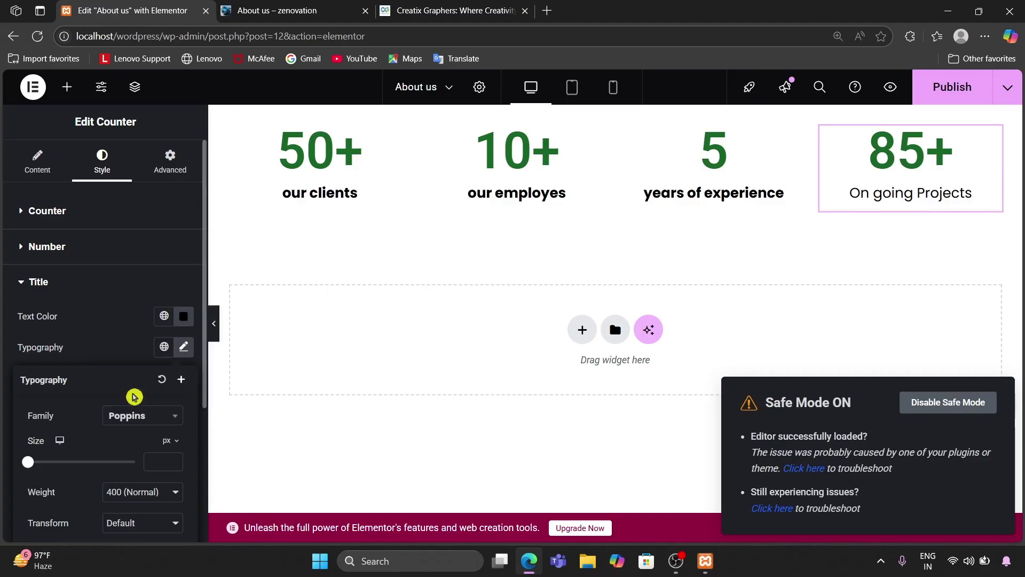
scroll(137, 398, down, 3)
click(143, 375)
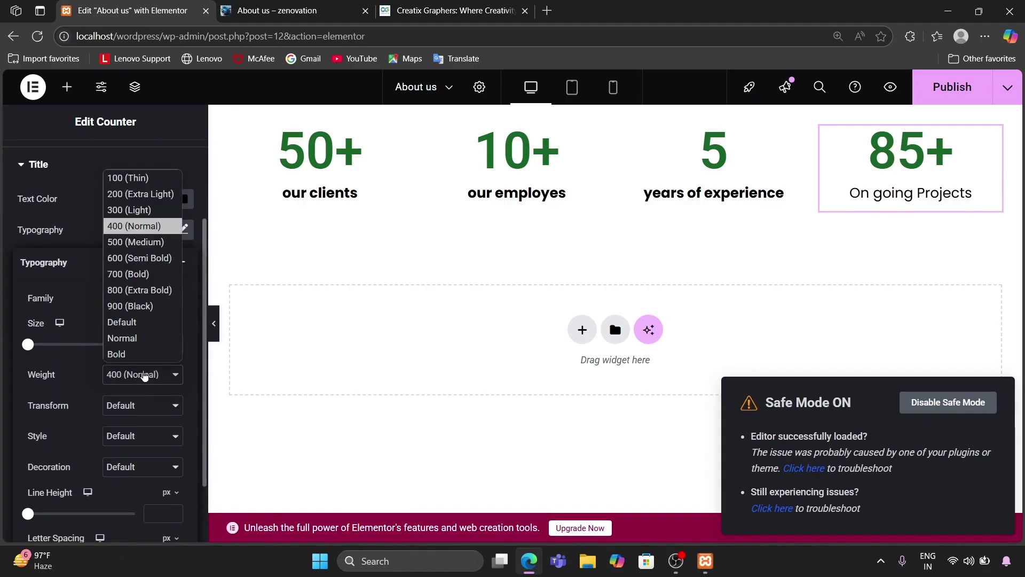
click(161, 275)
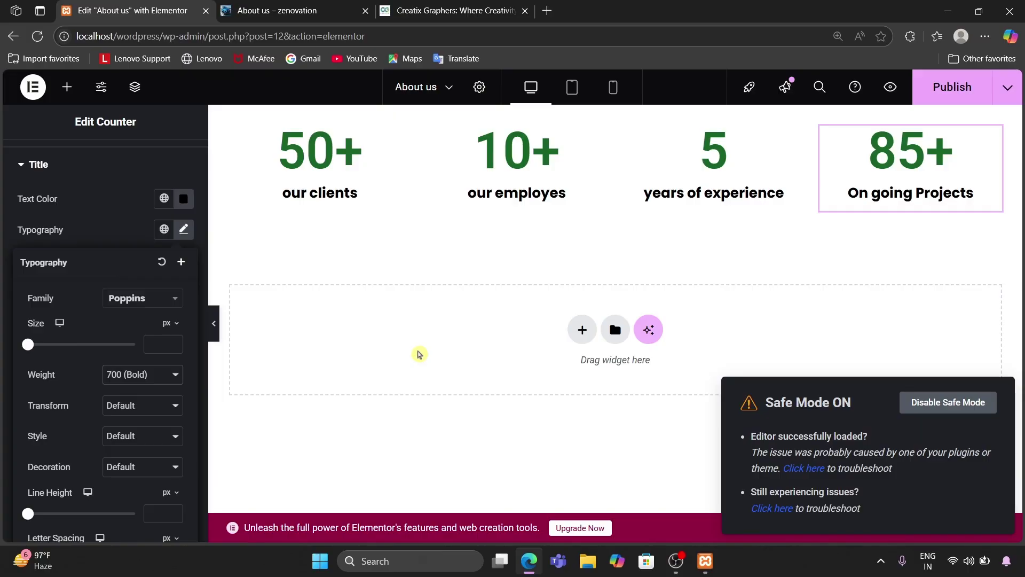
Publish the "About us" page changes and reload the editor page
click(953, 107)
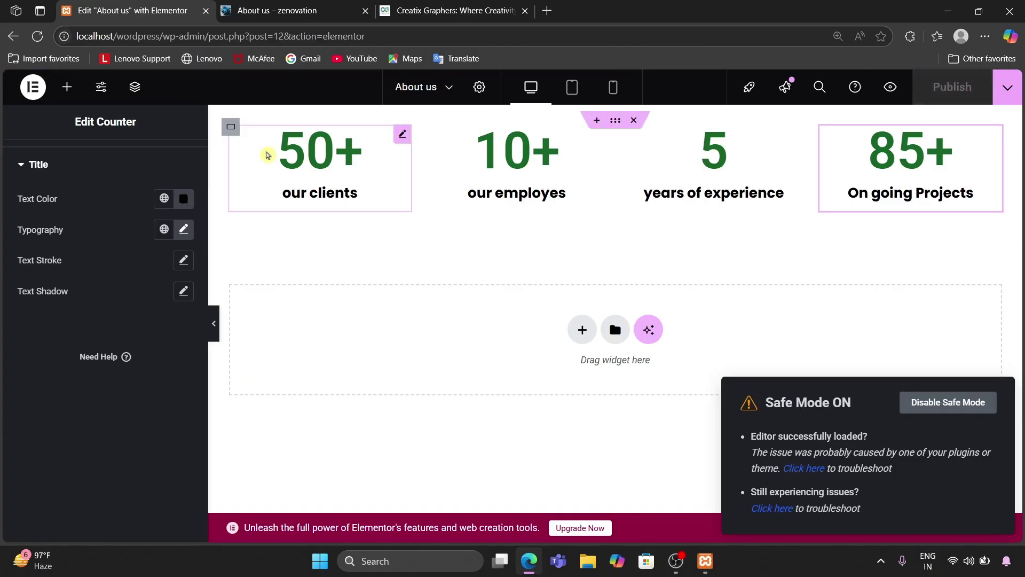
click(42, 40)
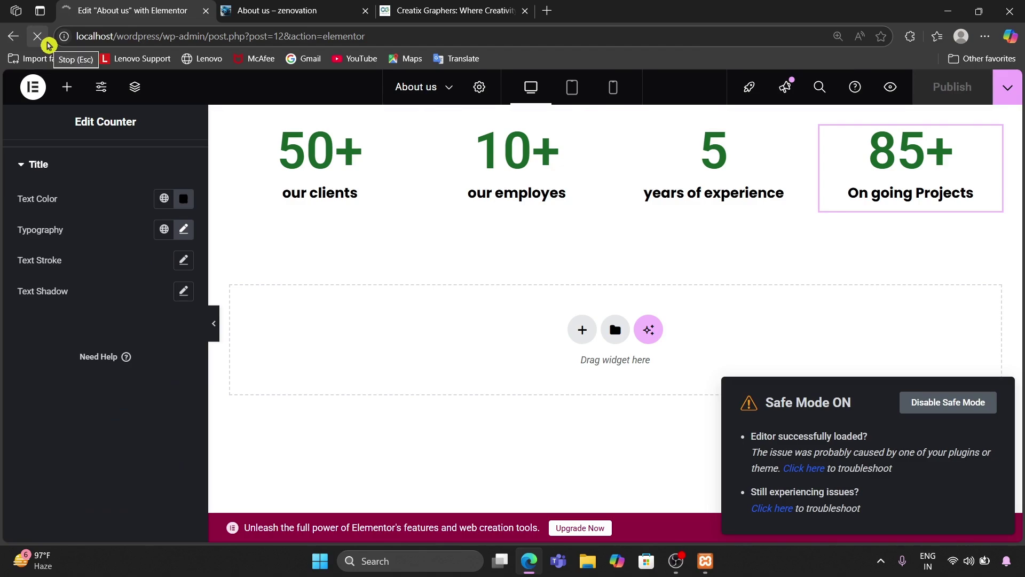